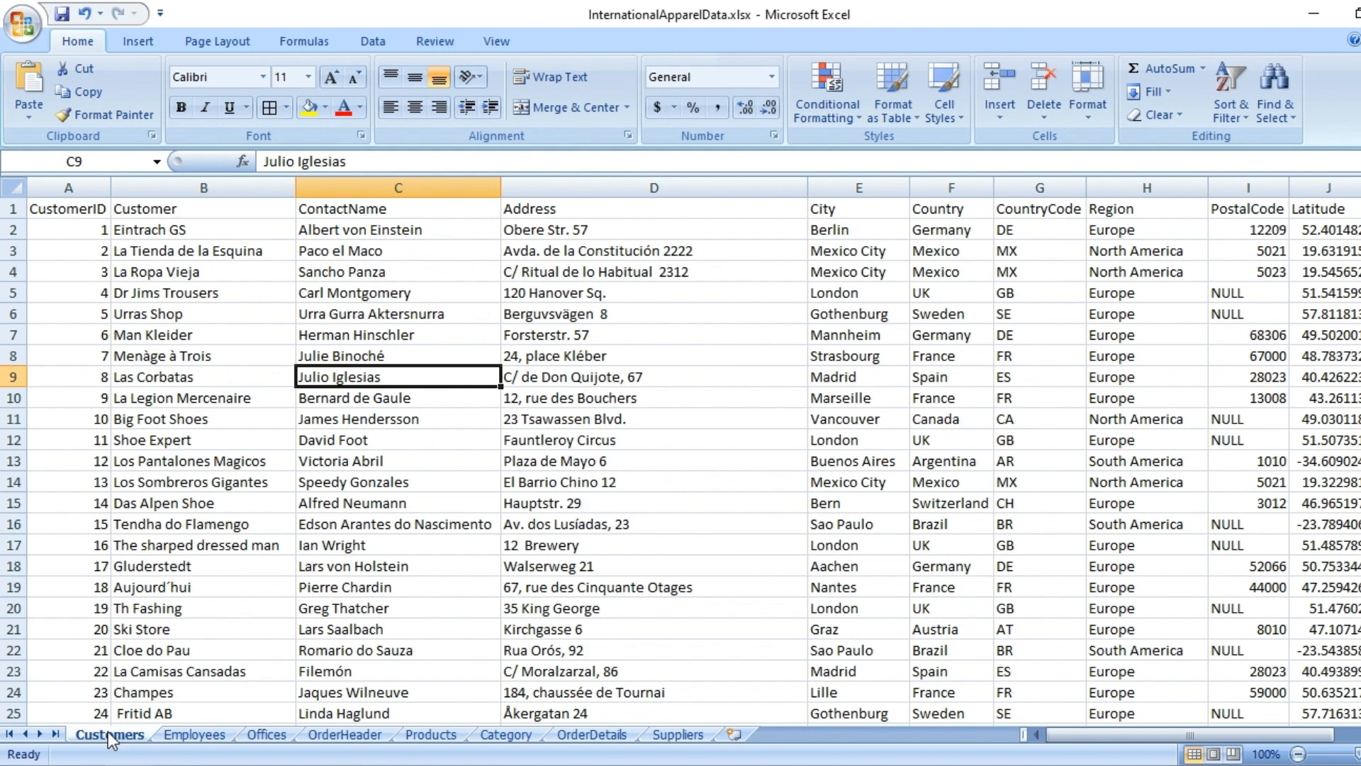
- Review the columns and records on the Customers, Employees and Offices worksheets
click(348, 447)
click(104, 208)
click(164, 225)
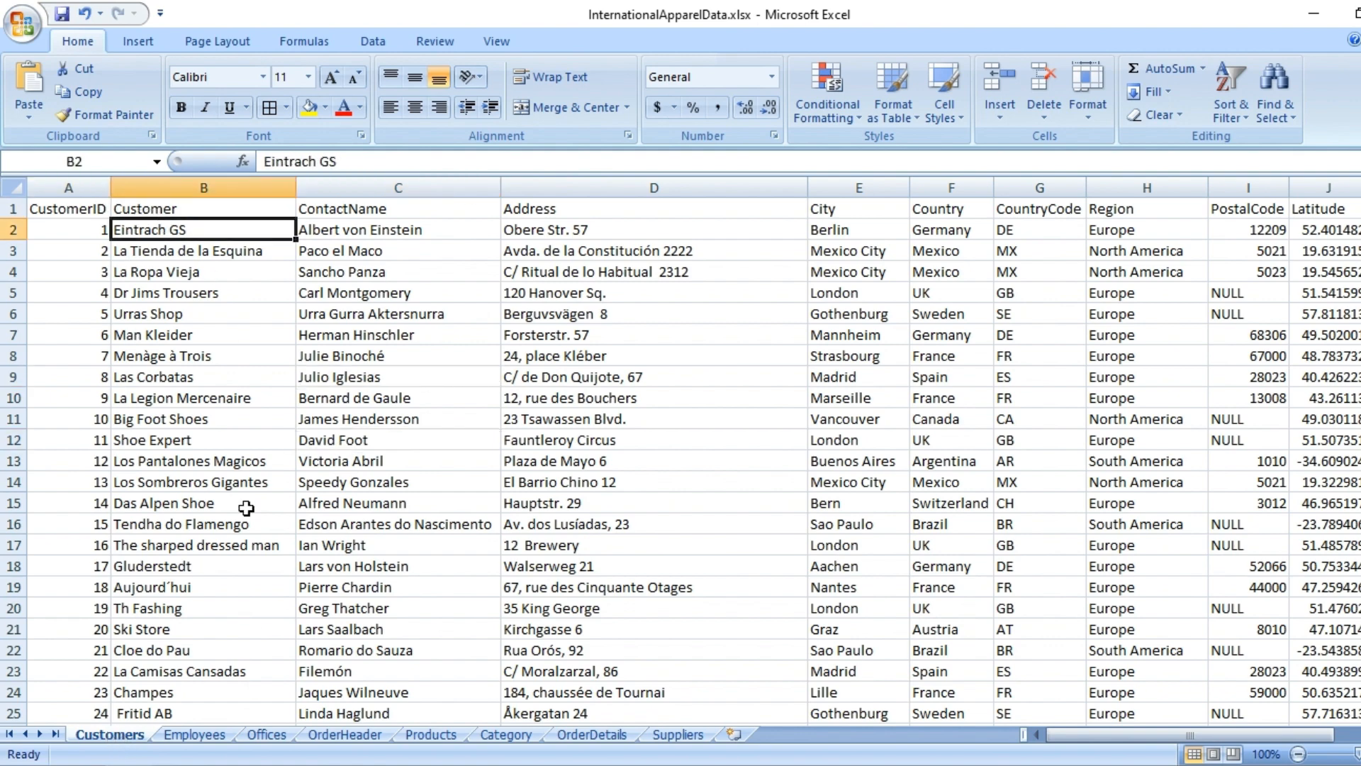
click(194, 735)
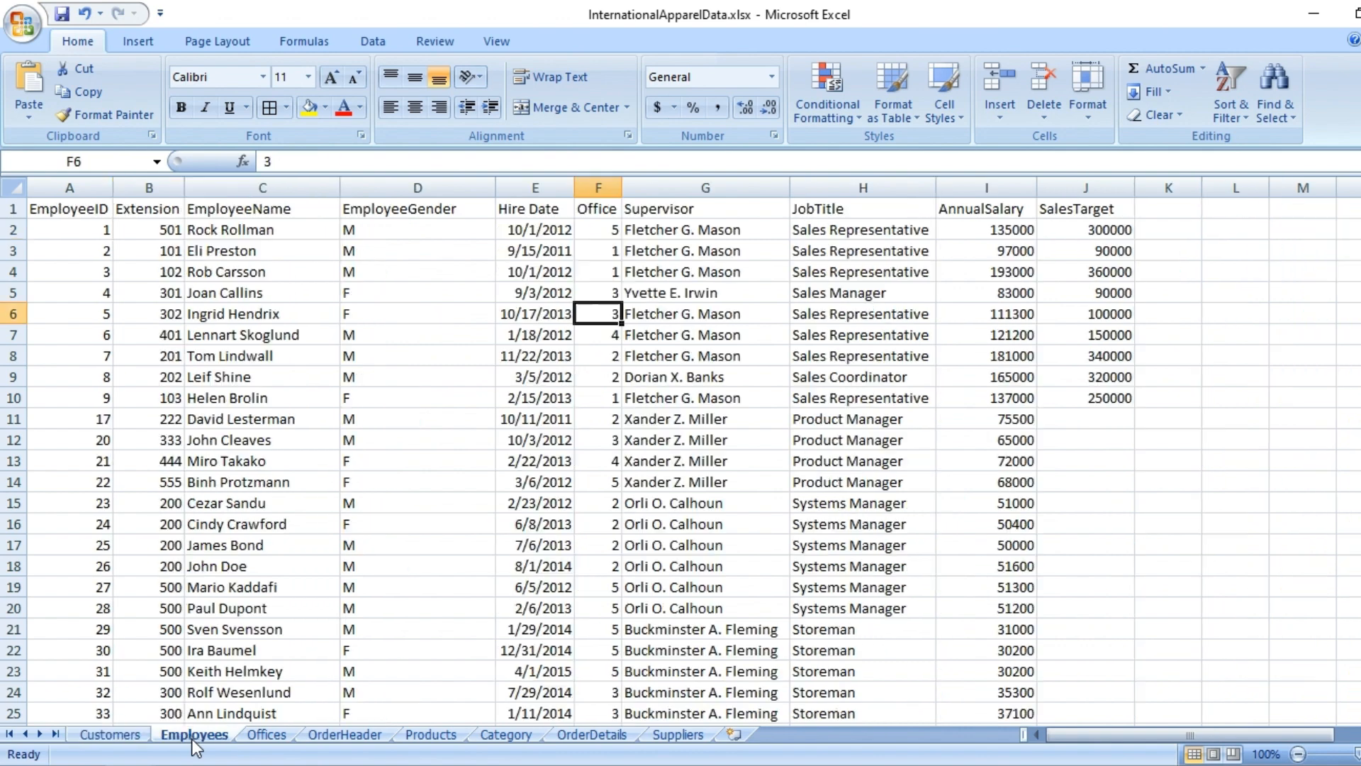
click(91, 209)
click(306, 227)
click(267, 735)
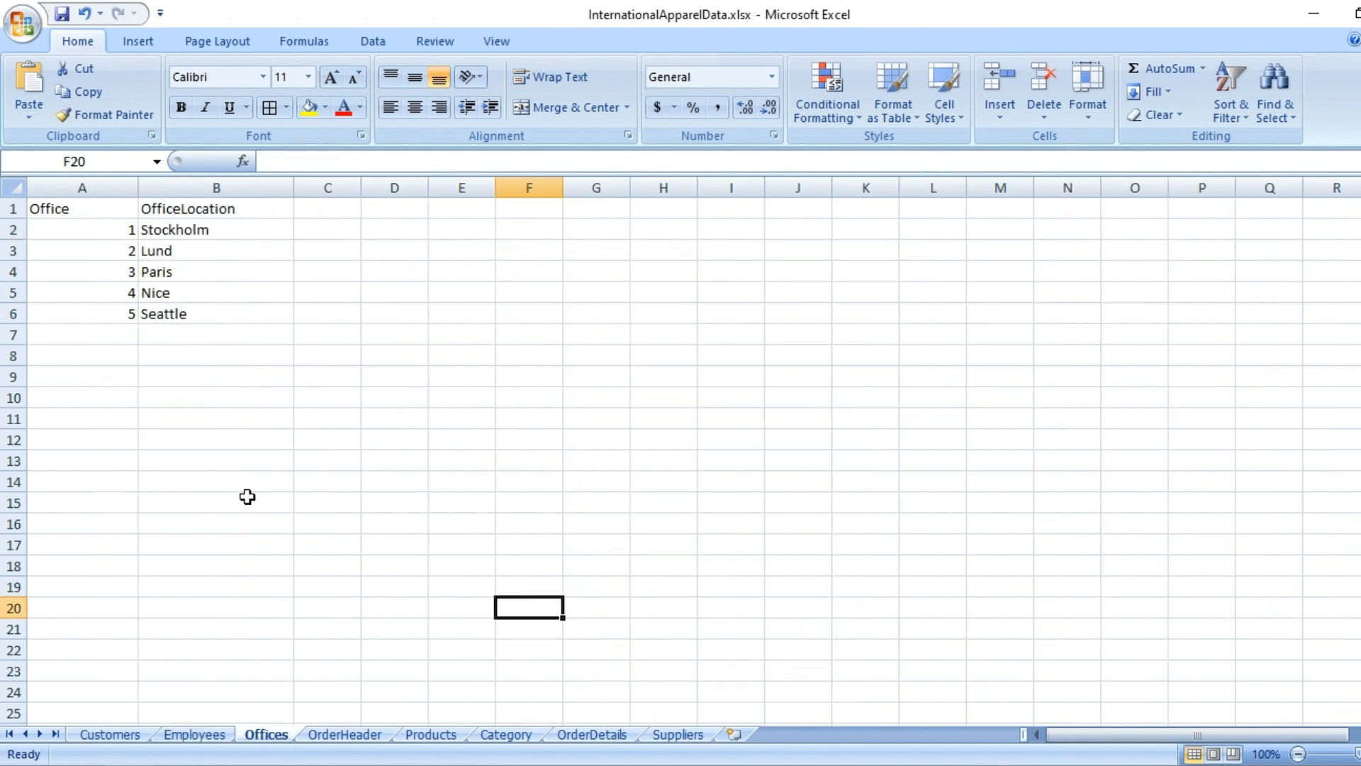
click(203, 293)
- Examine the OrderHeader worksheet's date, order, shipping company, customer ID and employee ID columns
click(345, 737)
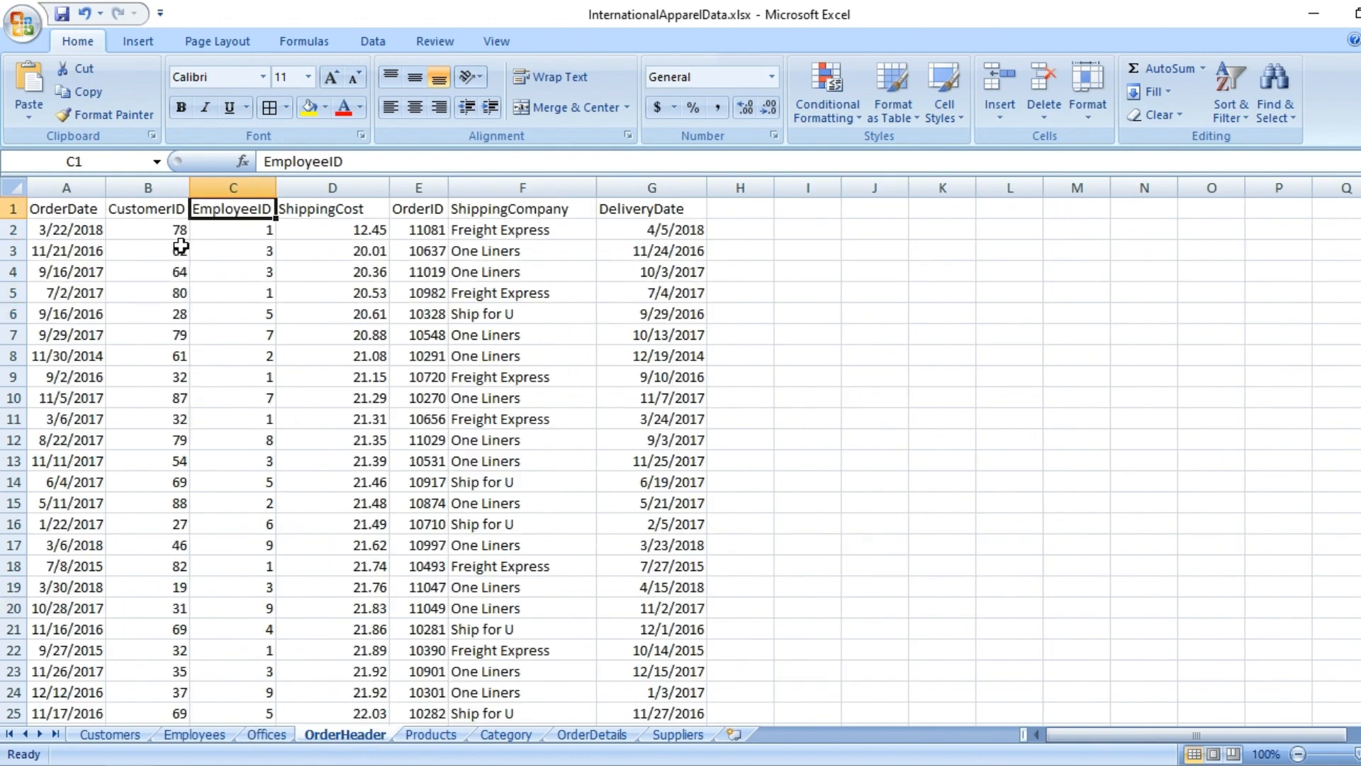
click(80, 206)
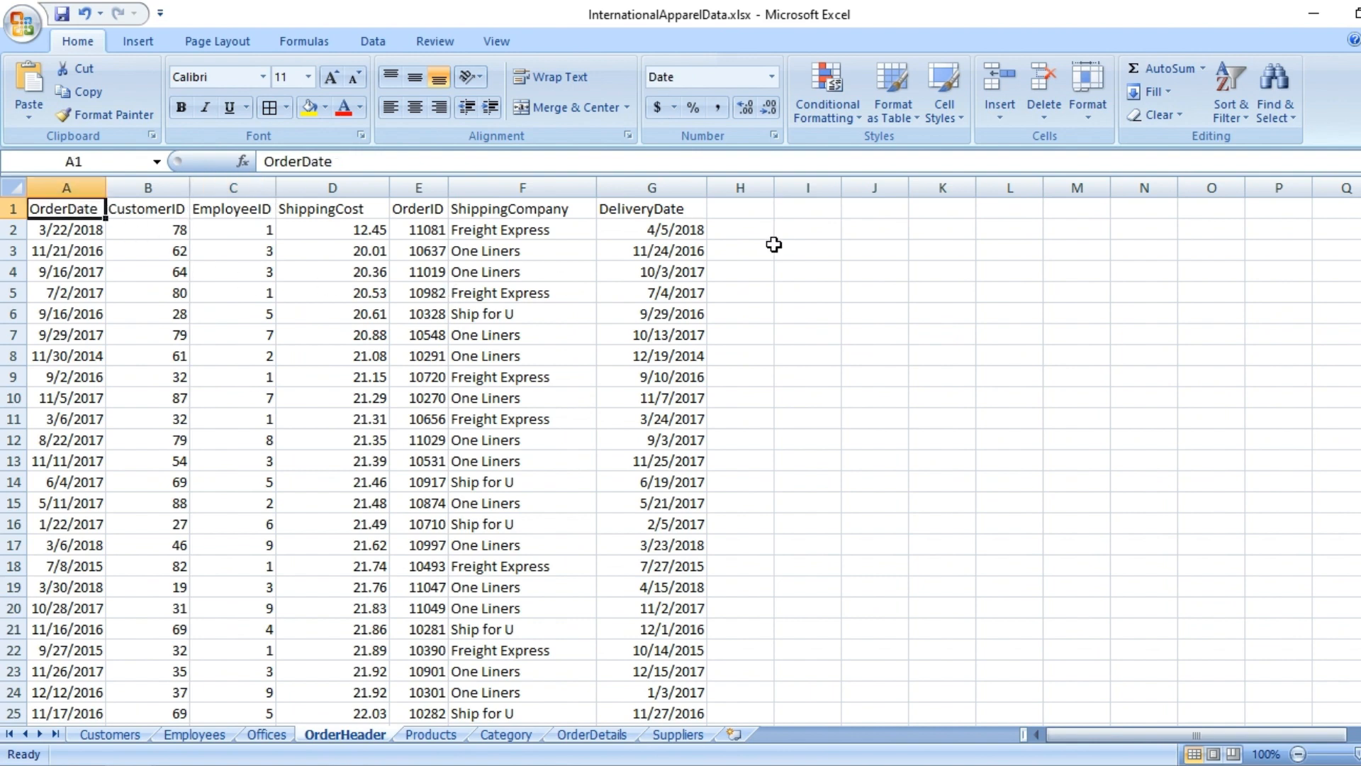
click(672, 207)
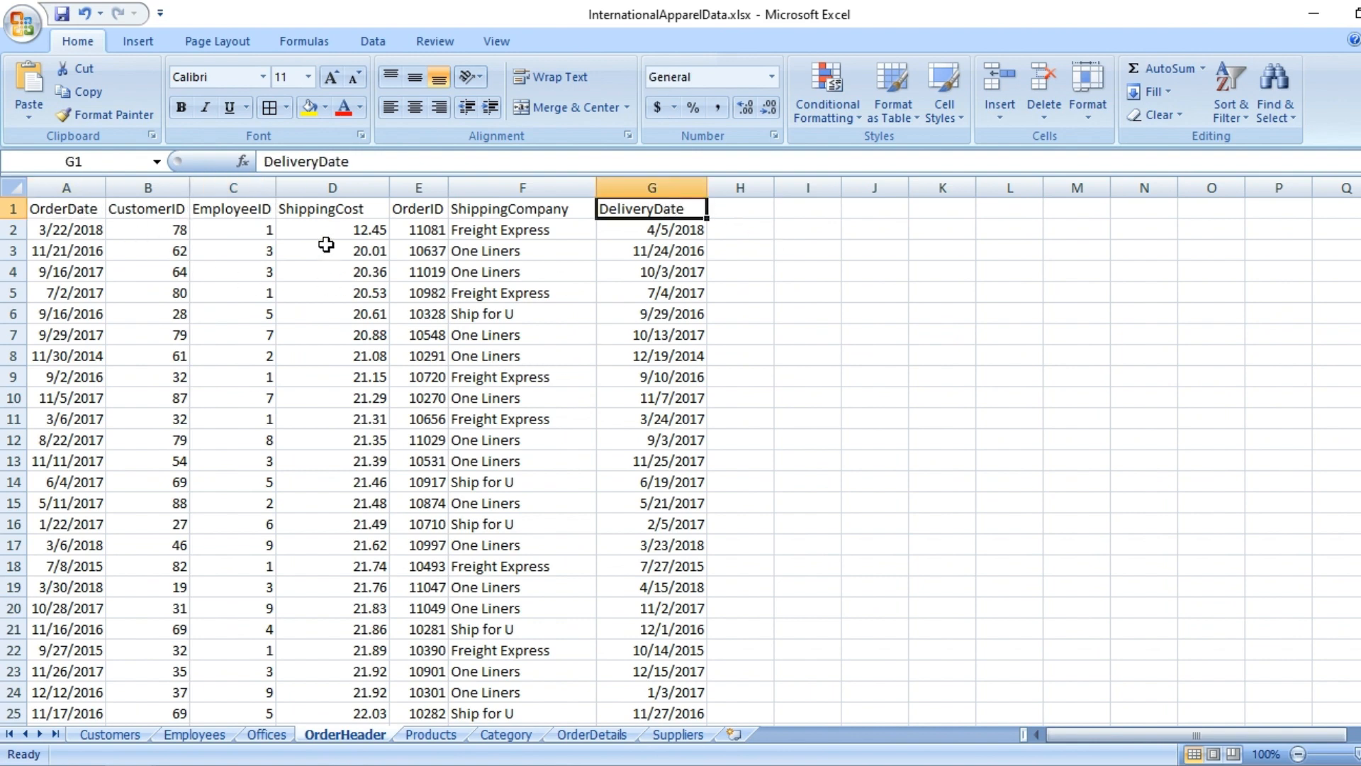
click(426, 206)
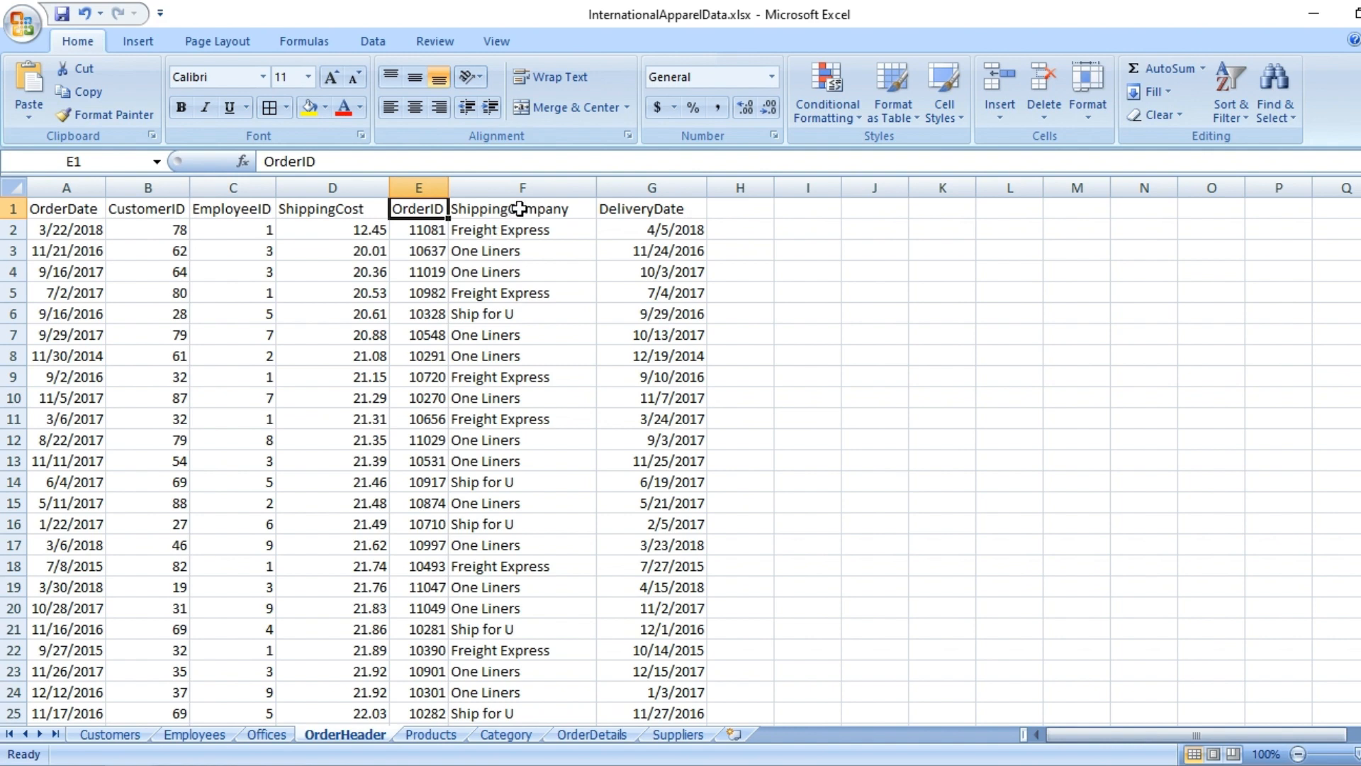
drag(519, 208, 515, 362)
click(387, 378)
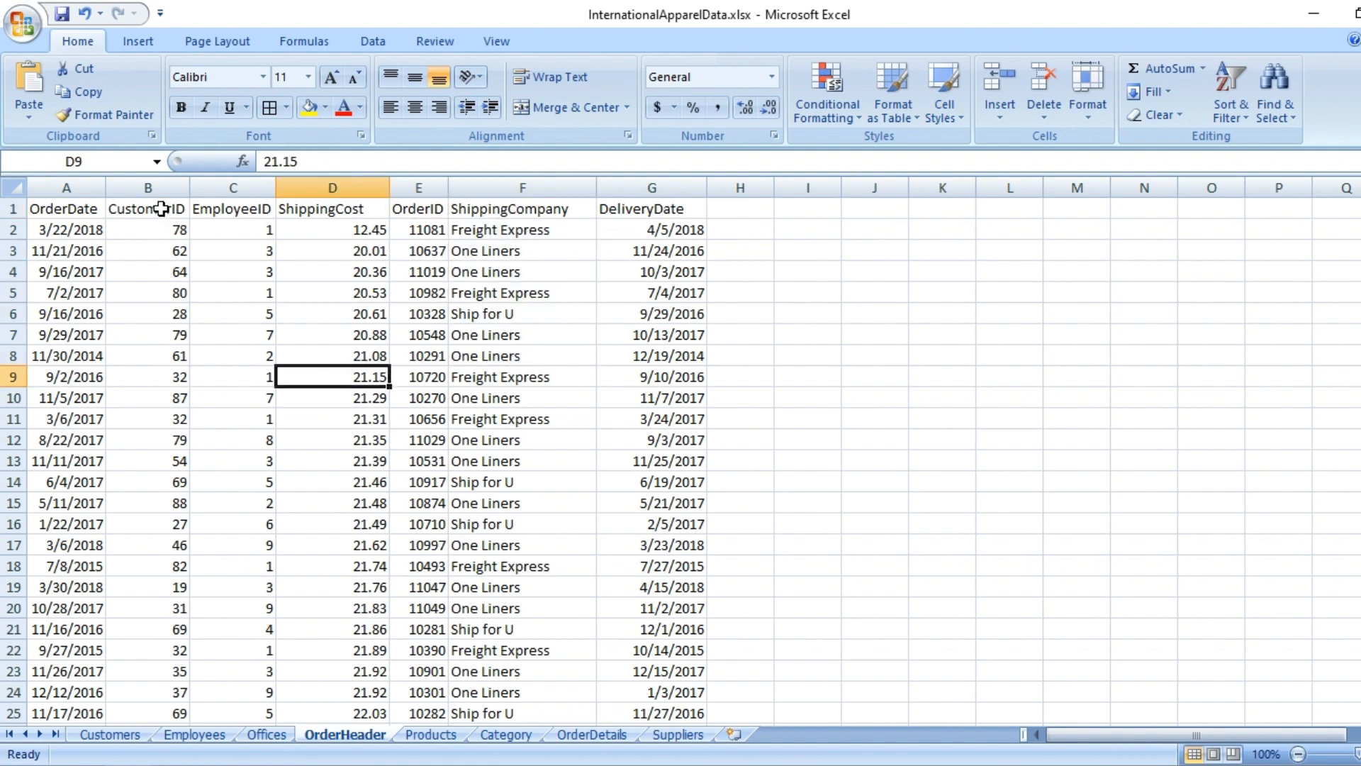
drag(161, 208, 180, 310)
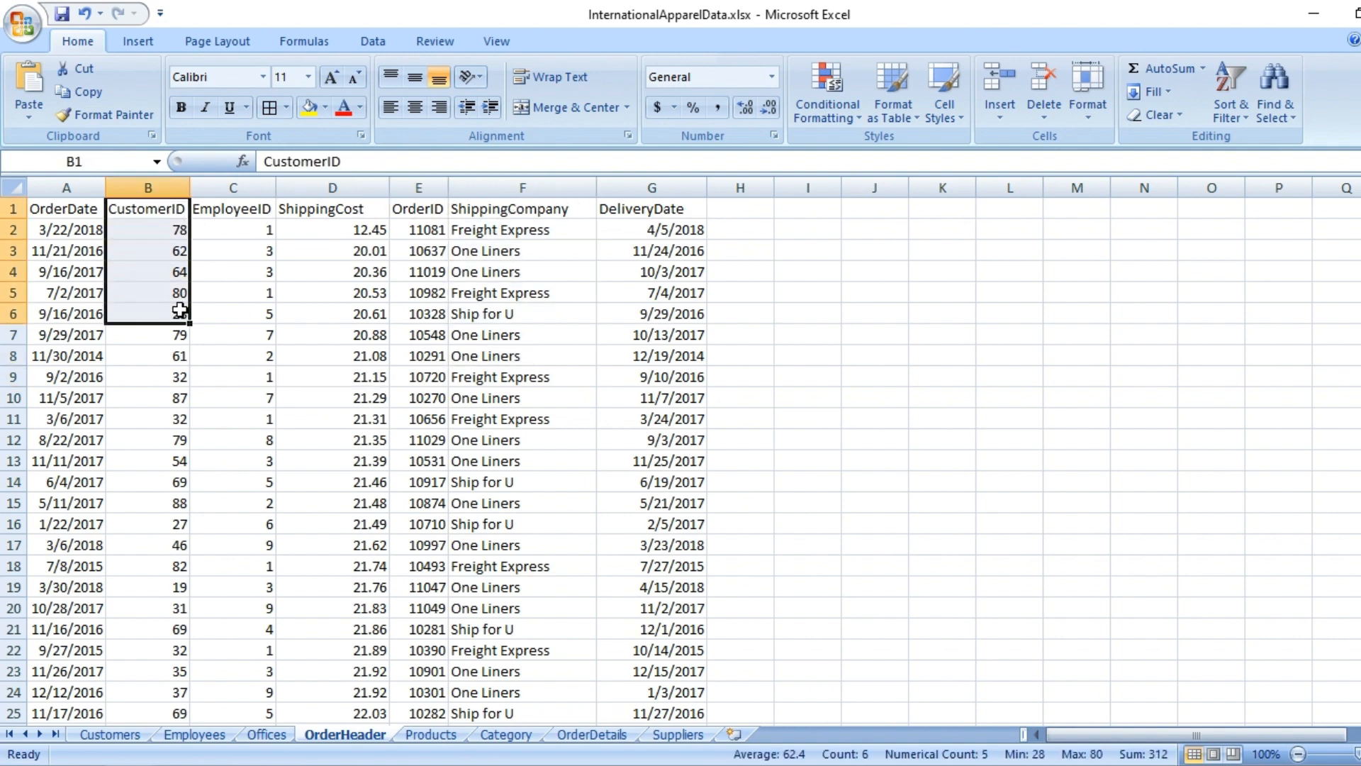
drag(239, 211, 267, 271)
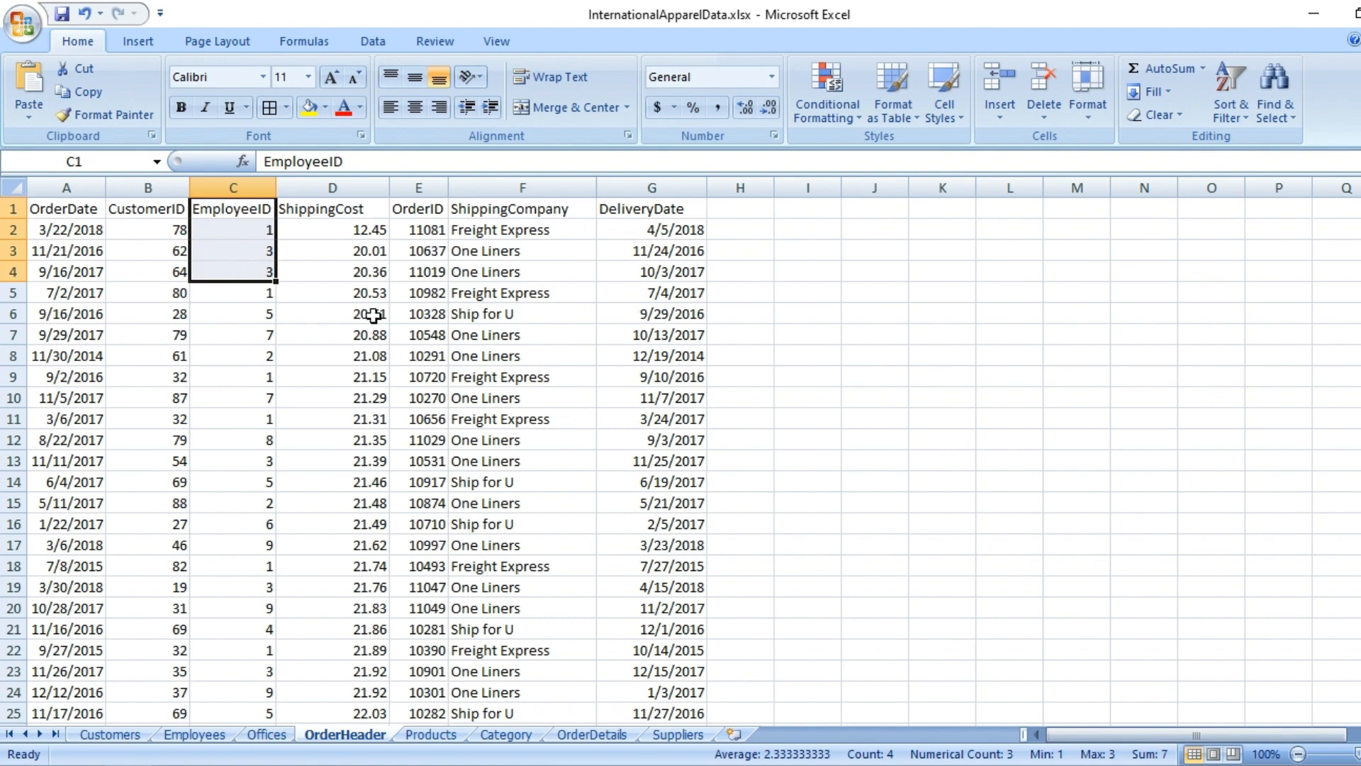
- Review the Products and Category worksheets and the OrderID, Quantity and Sales columns on OrderDetails
click(441, 738)
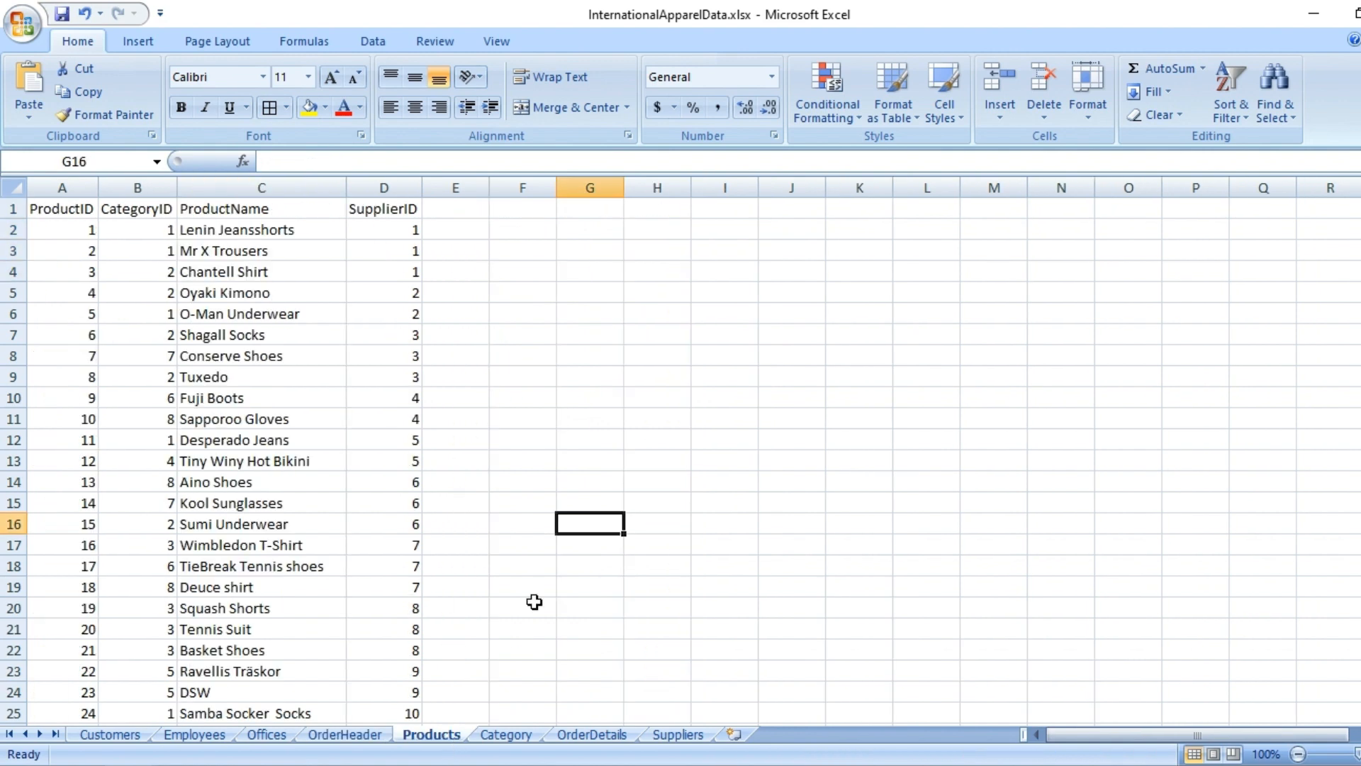
click(509, 736)
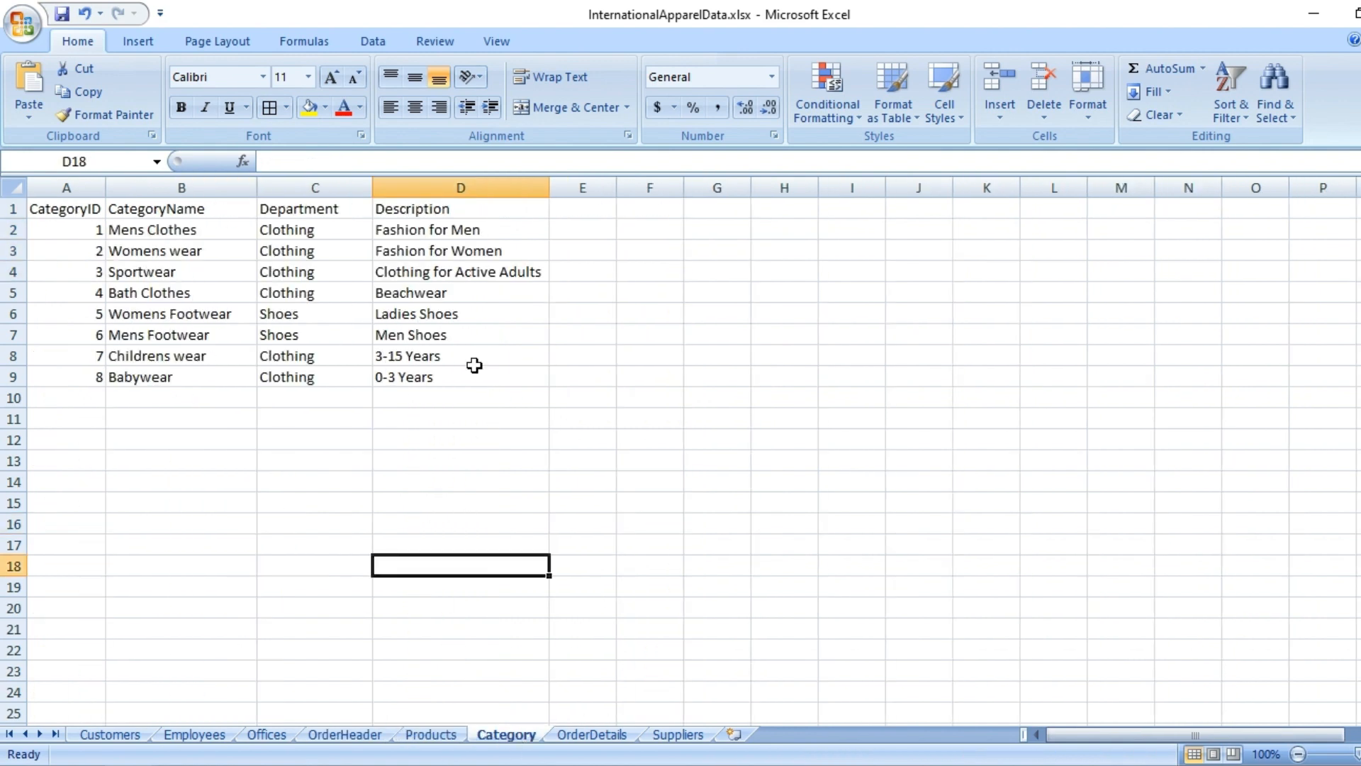
click(592, 734)
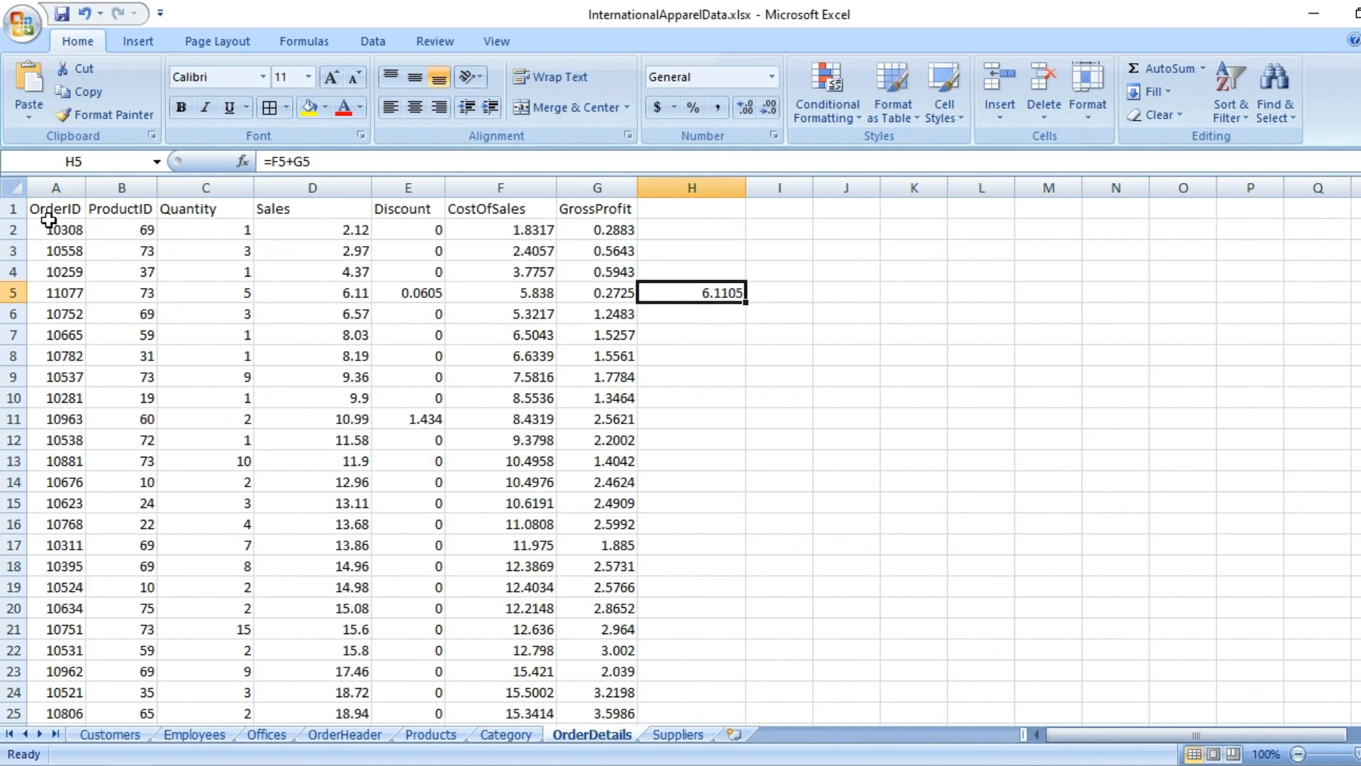
click(67, 206)
click(66, 225)
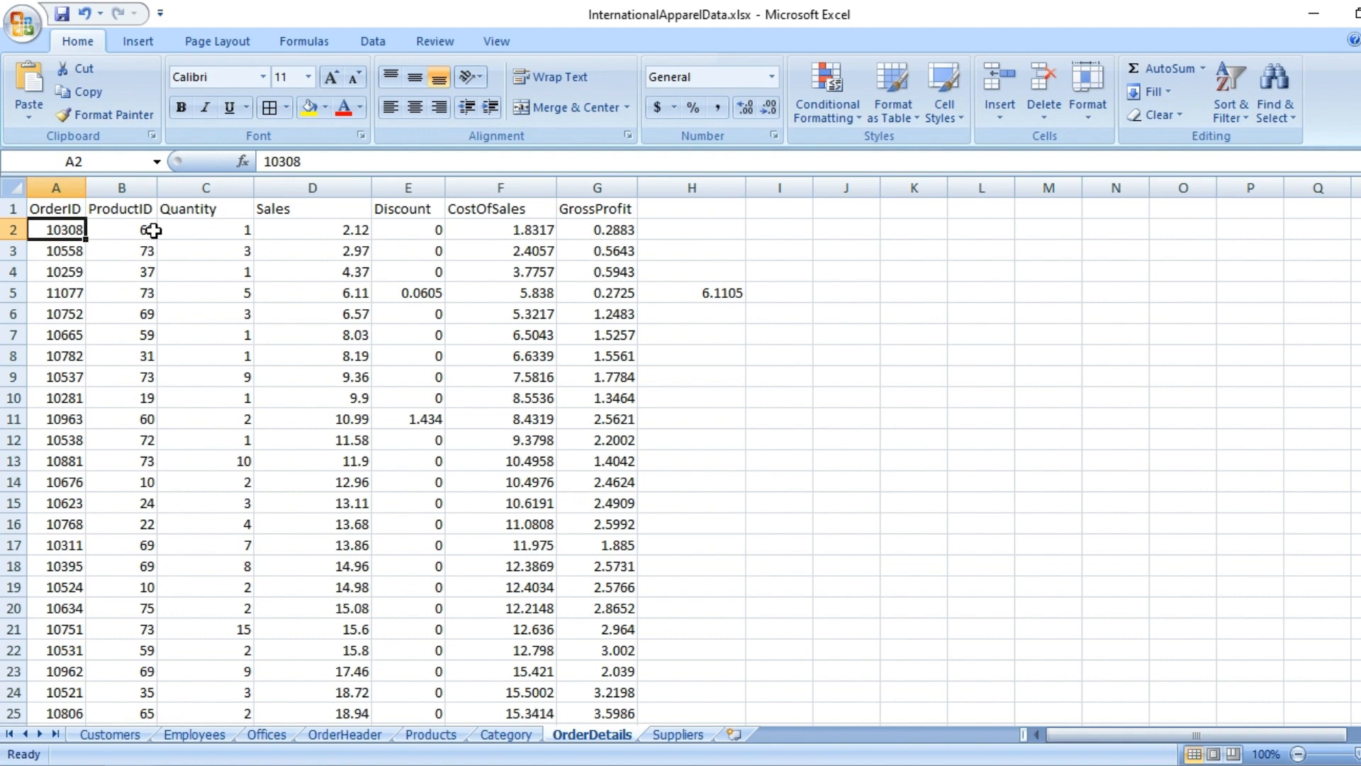
click(221, 215)
click(330, 205)
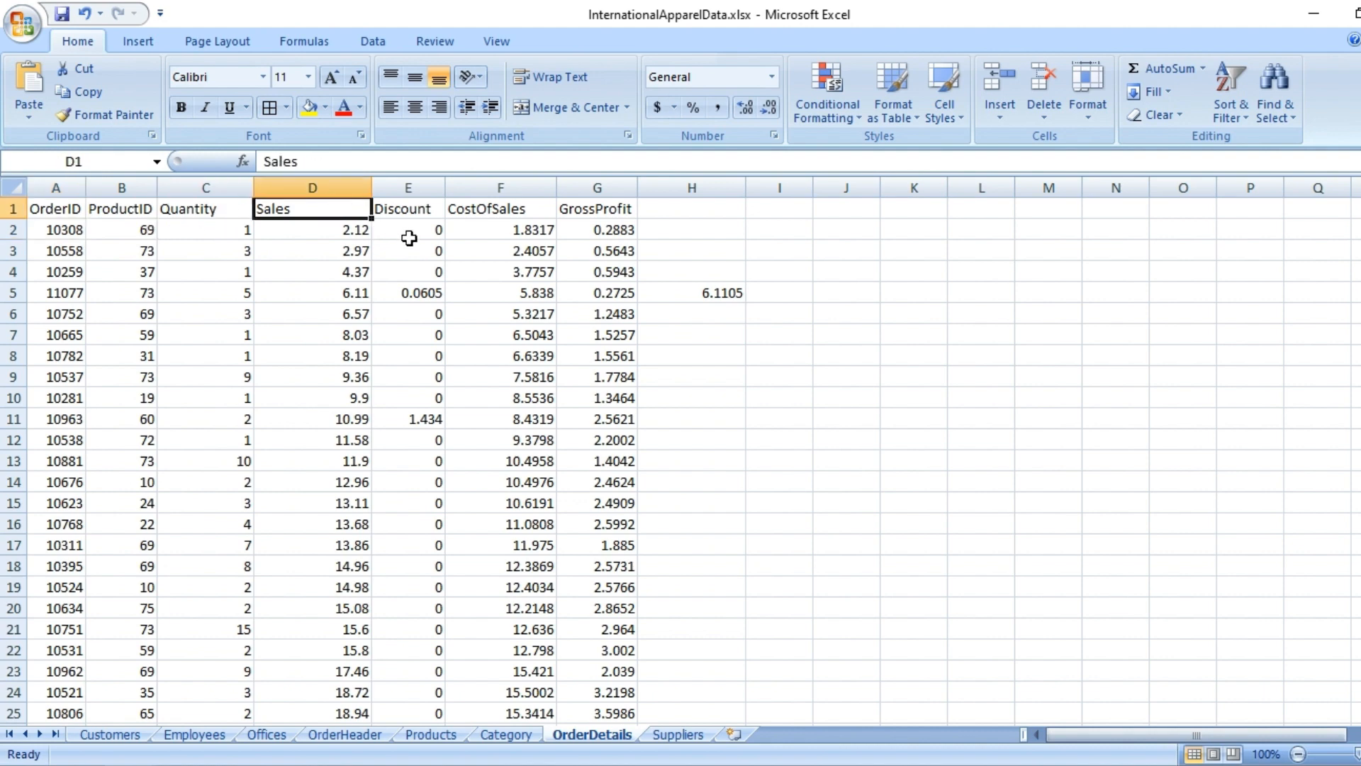
- Review the supplier, contact and country columns on the Suppliers worksheet
click(686, 735)
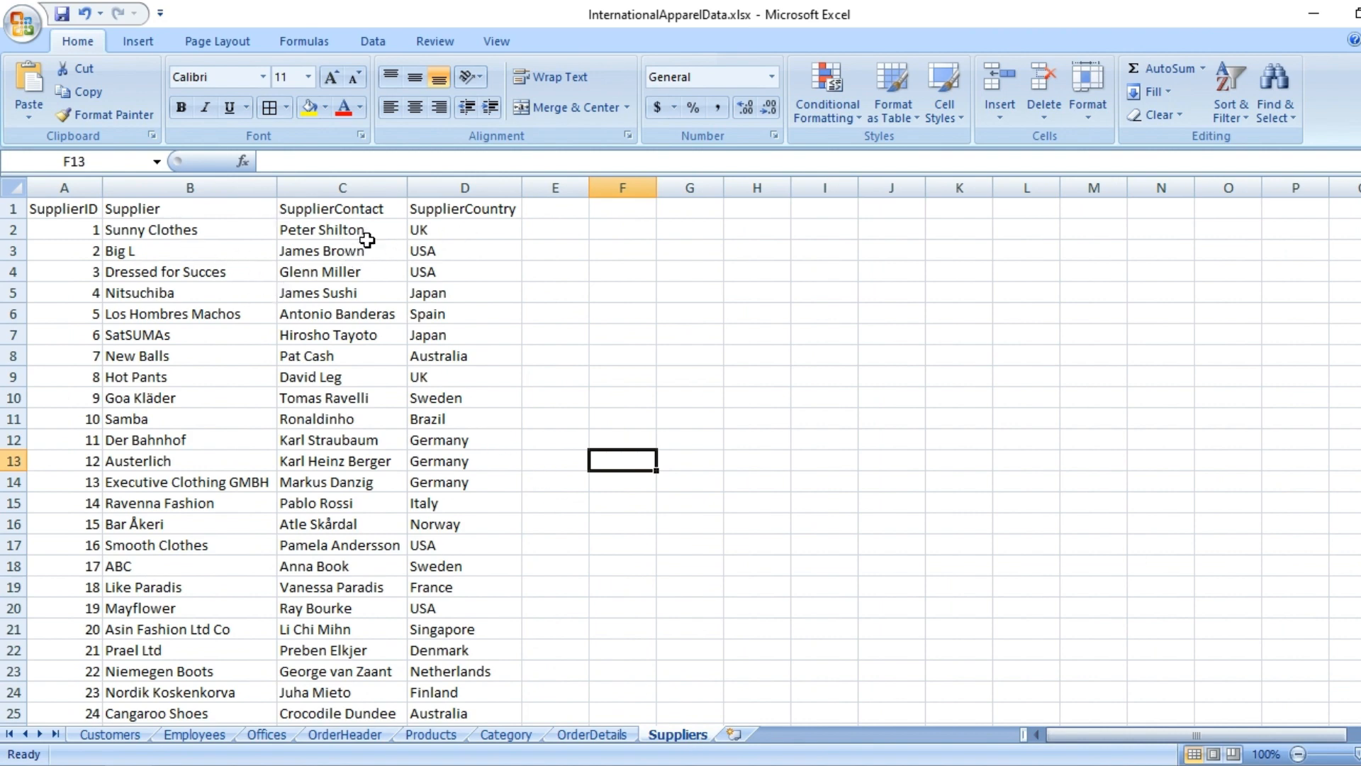
click(456, 232)
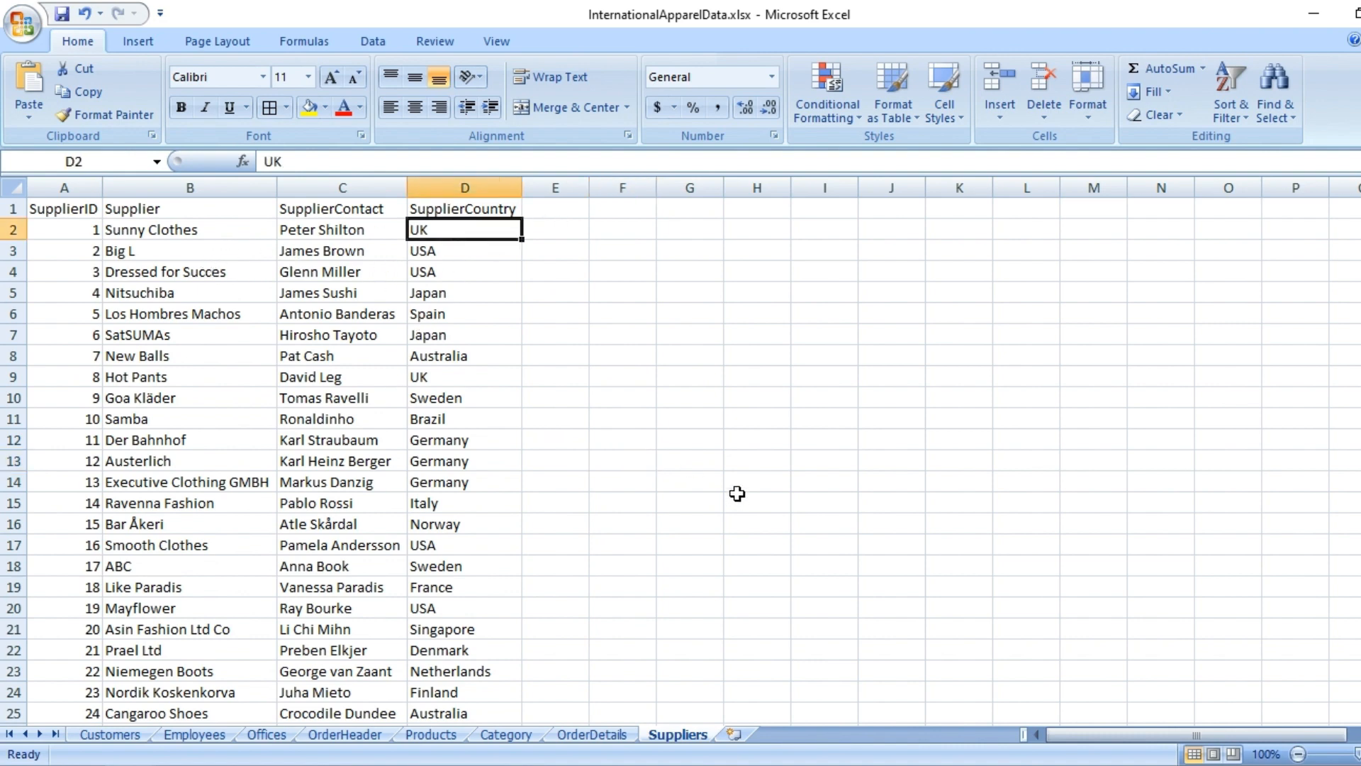
click(667, 470)
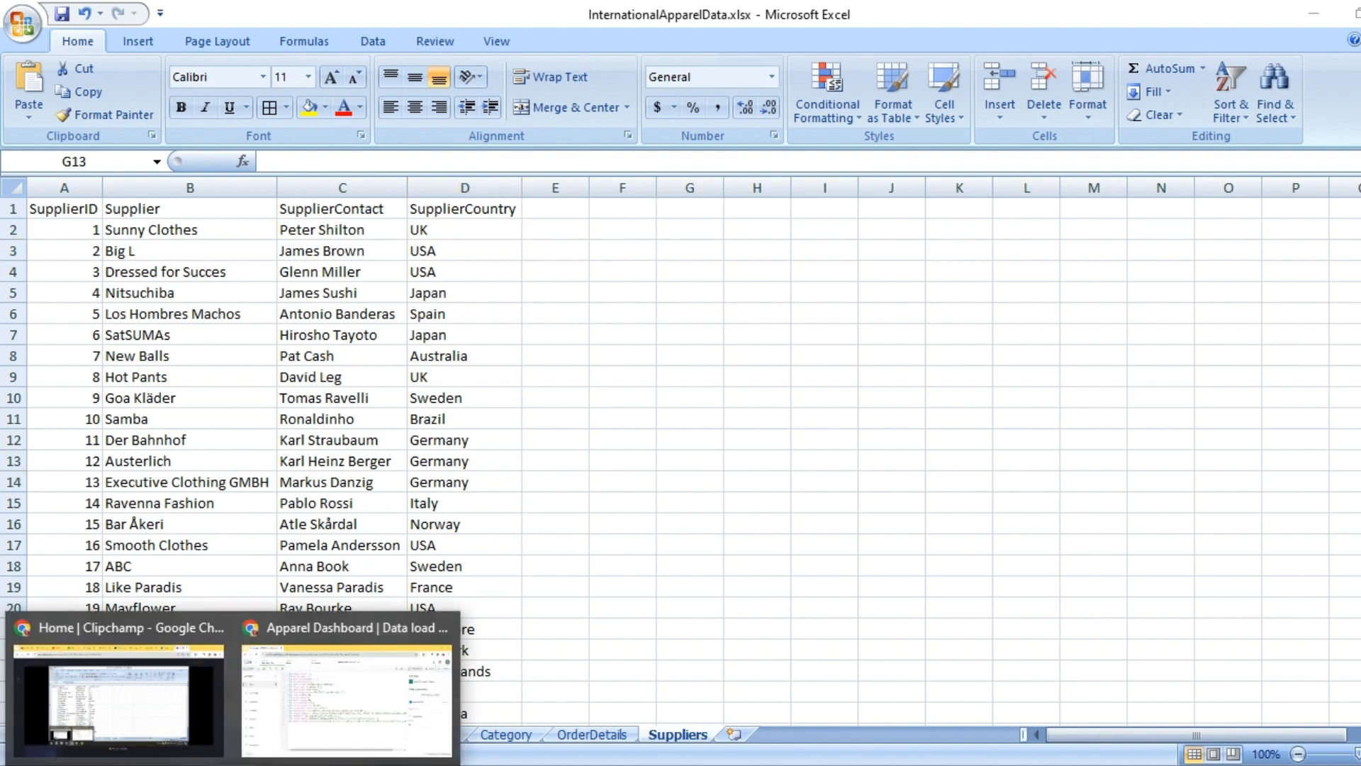
- Switch to the Apparel Dashboard app in Qlik and review the load script sections from Customers through Employees
click(390, 682)
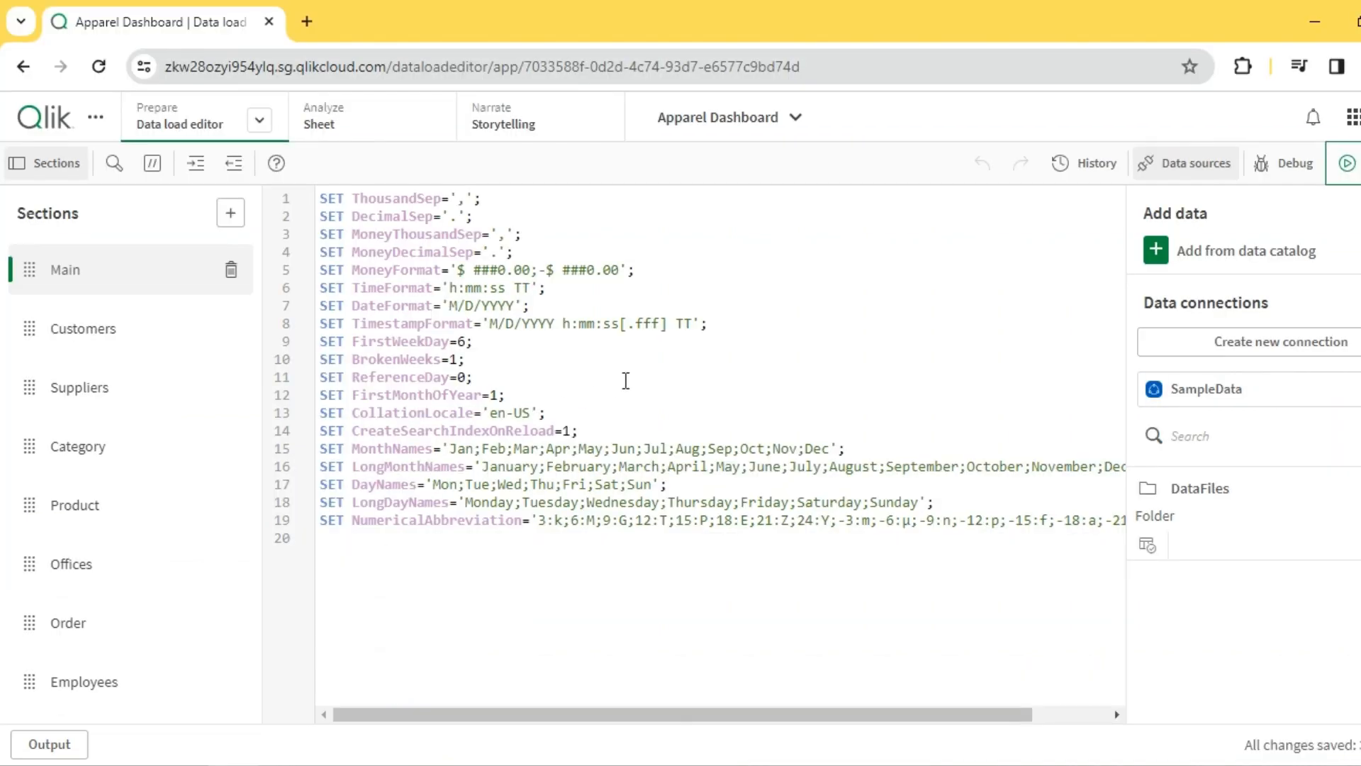
click(105, 327)
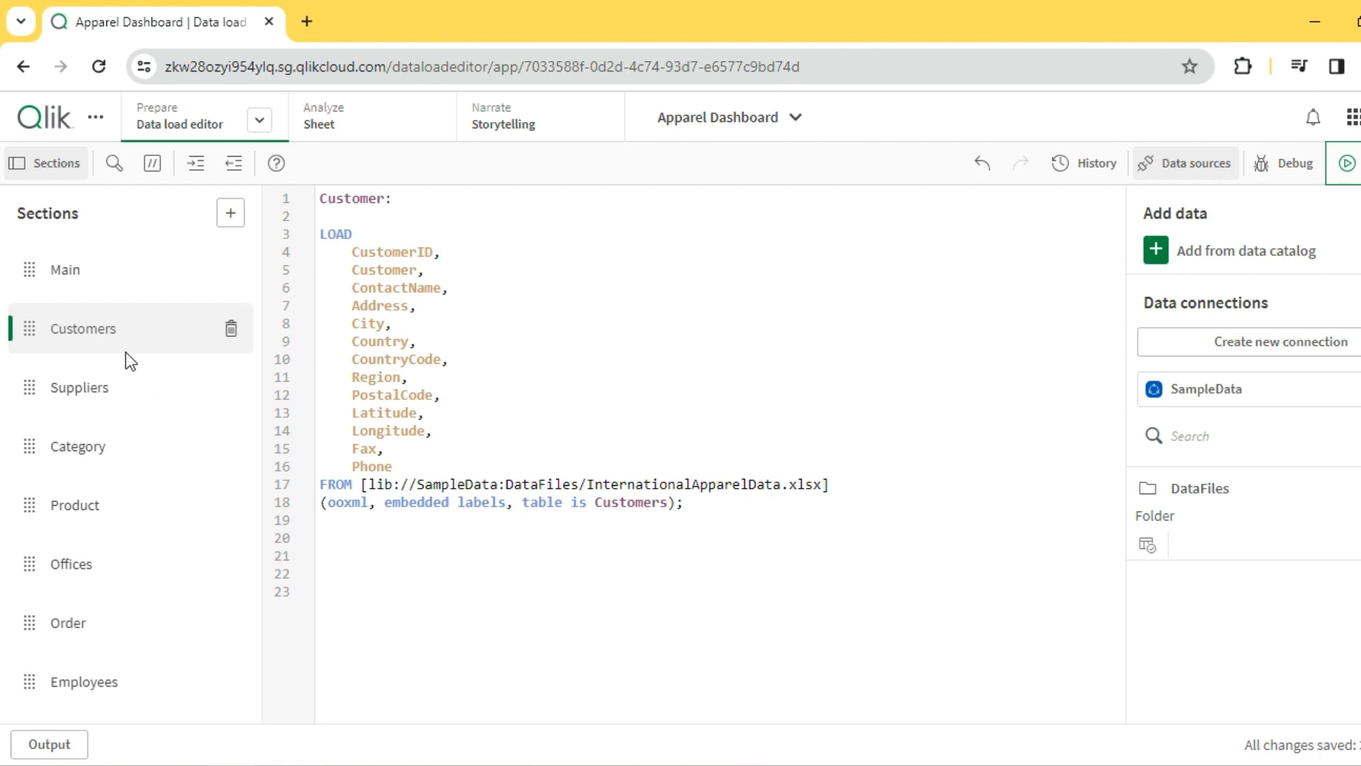
click(101, 396)
click(101, 460)
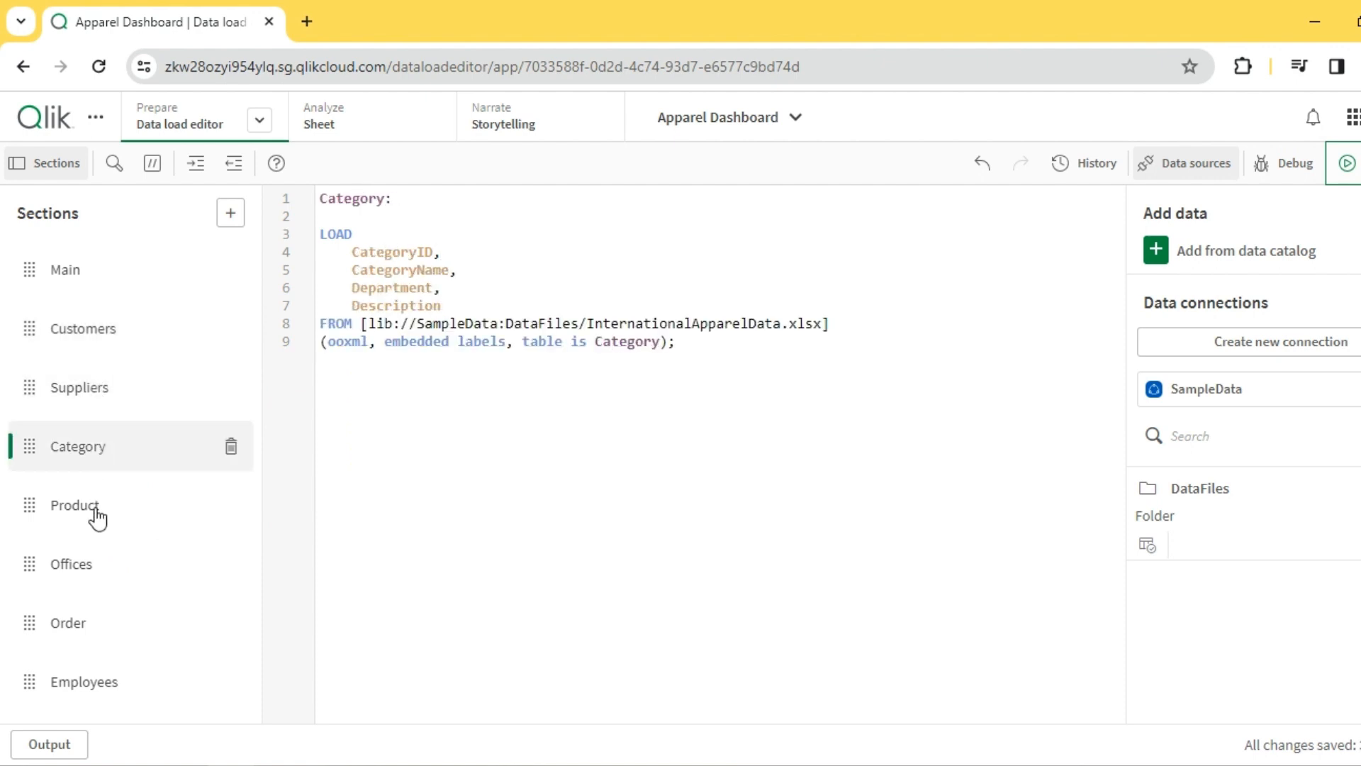
click(97, 507)
click(80, 567)
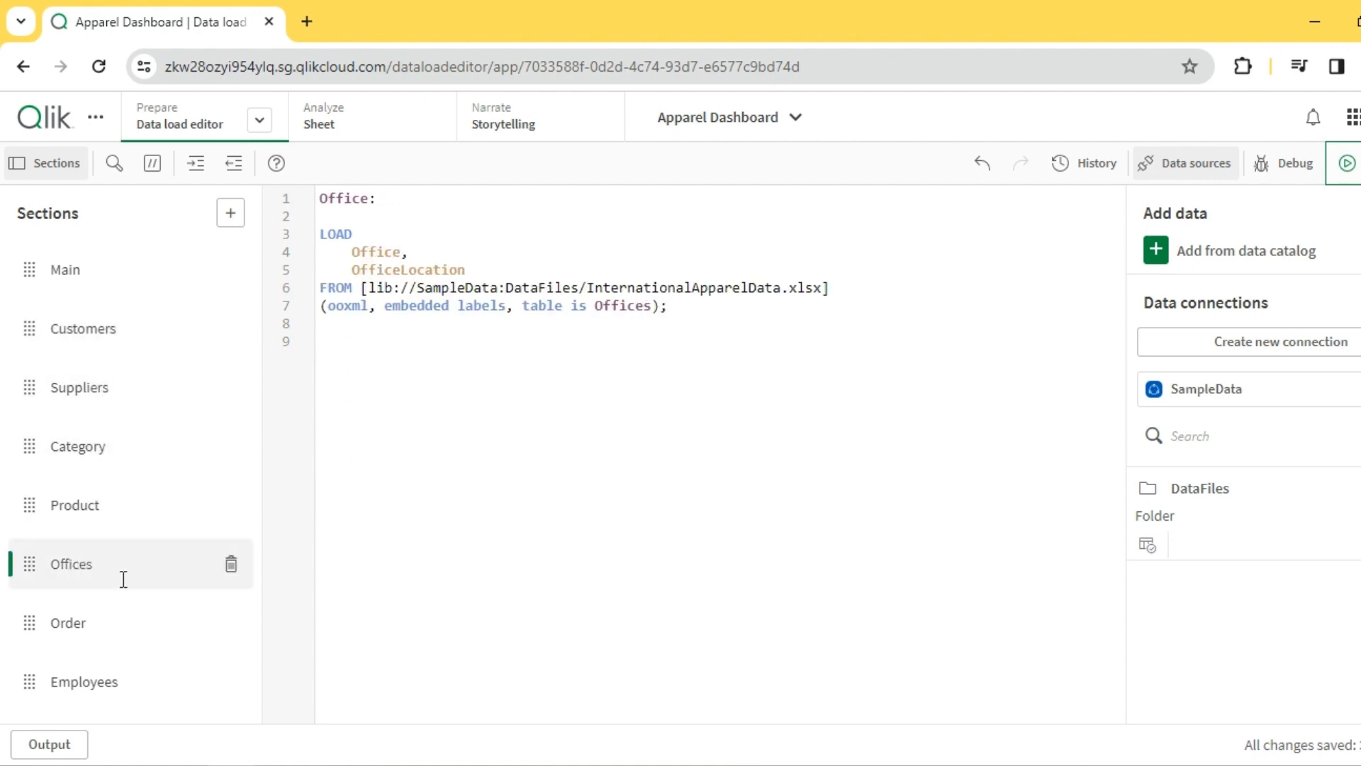
click(83, 635)
click(85, 682)
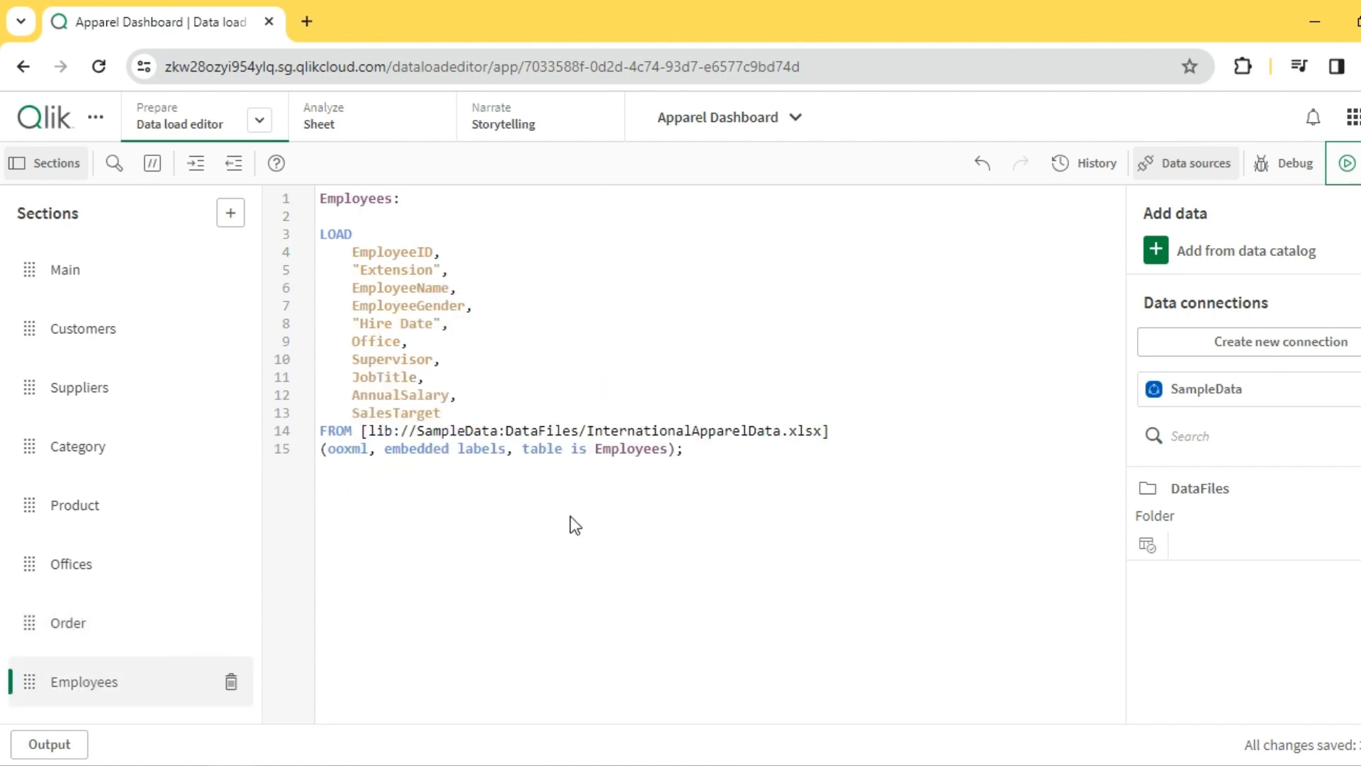
- Load the data with the app's load script and dismiss the load progress report
click(564, 391)
click(1346, 163)
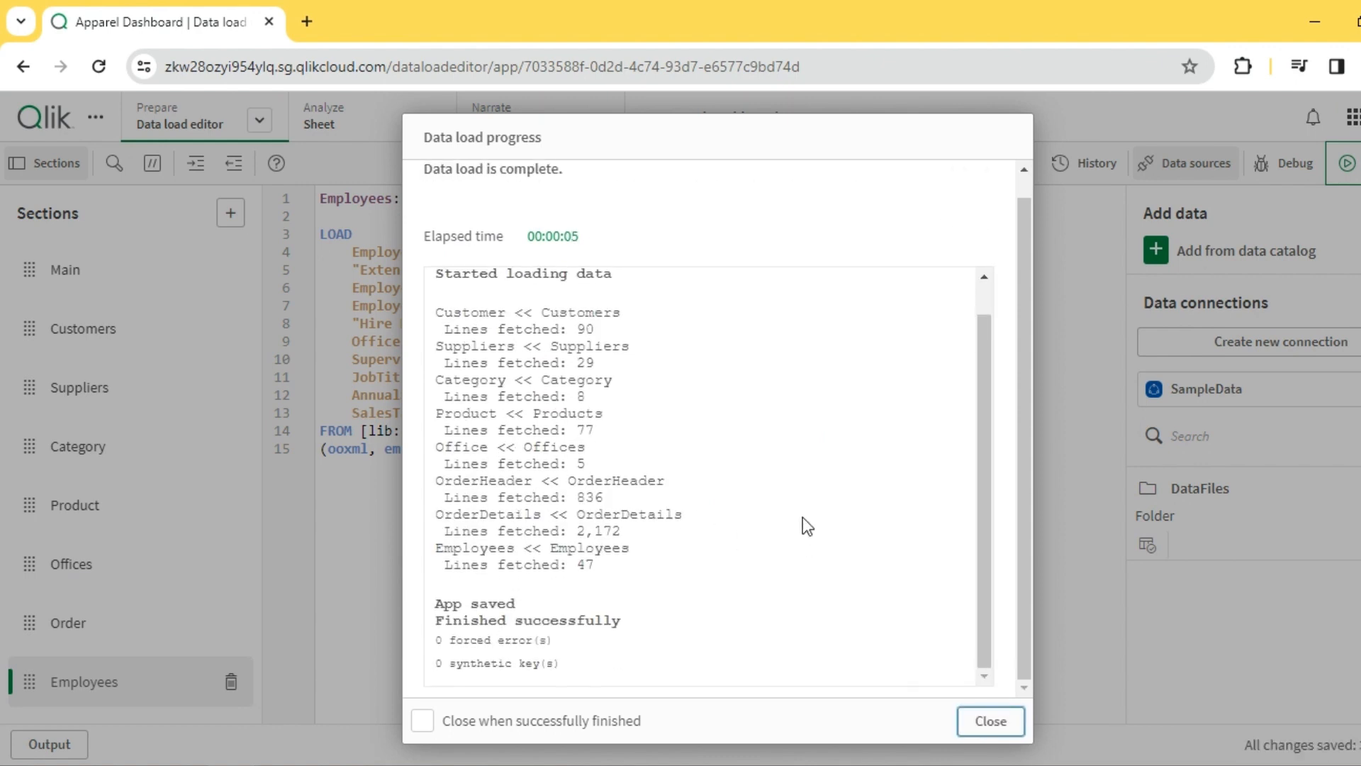
click(991, 721)
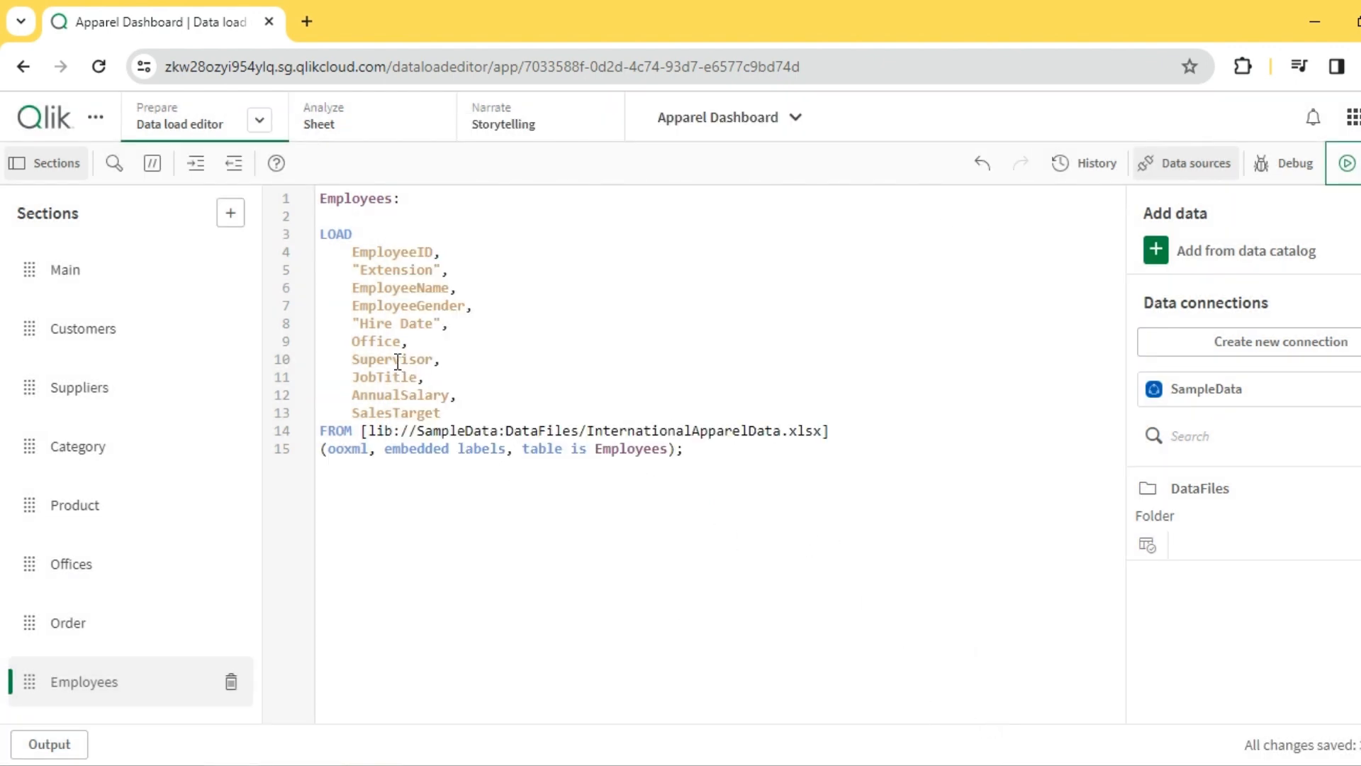
- Open the data model viewer in a new tab and separate the overlapping OrderHeader and Product tables
click(261, 124)
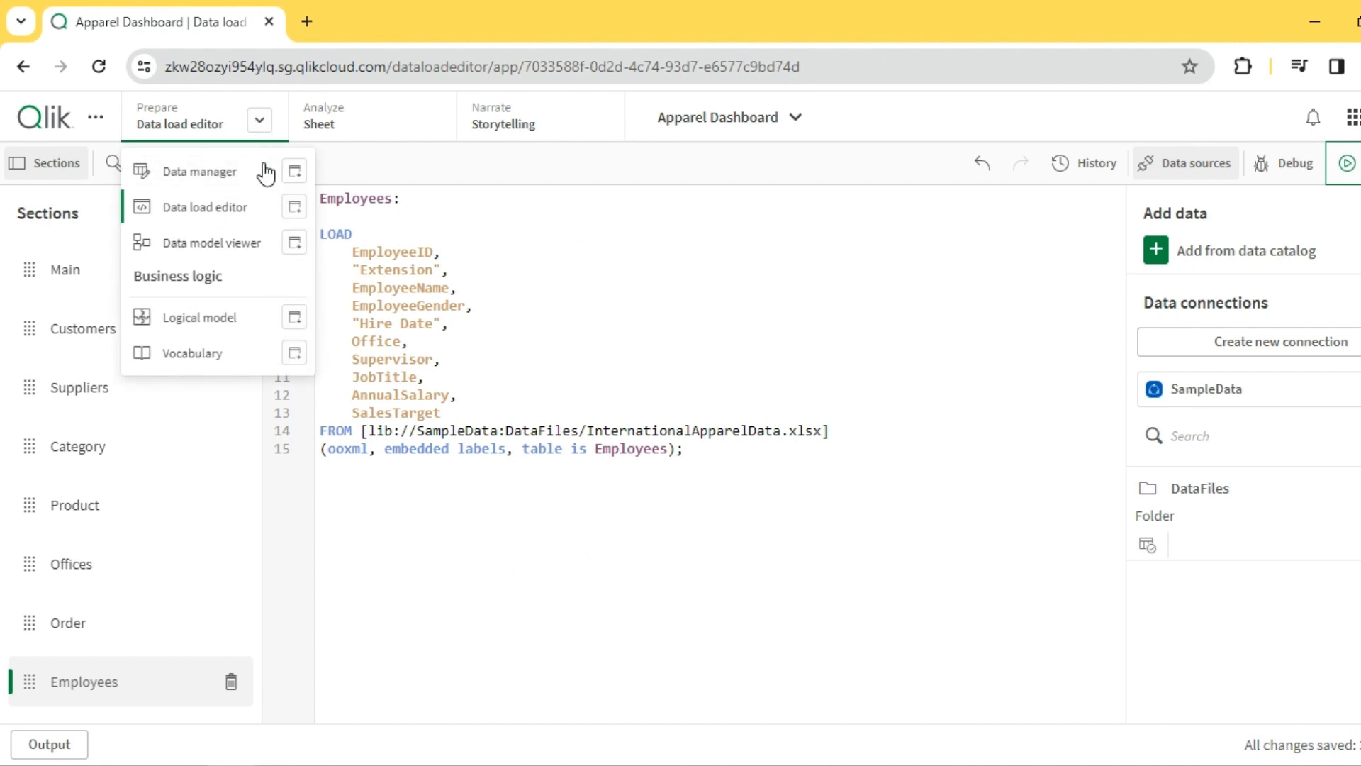
click(298, 243)
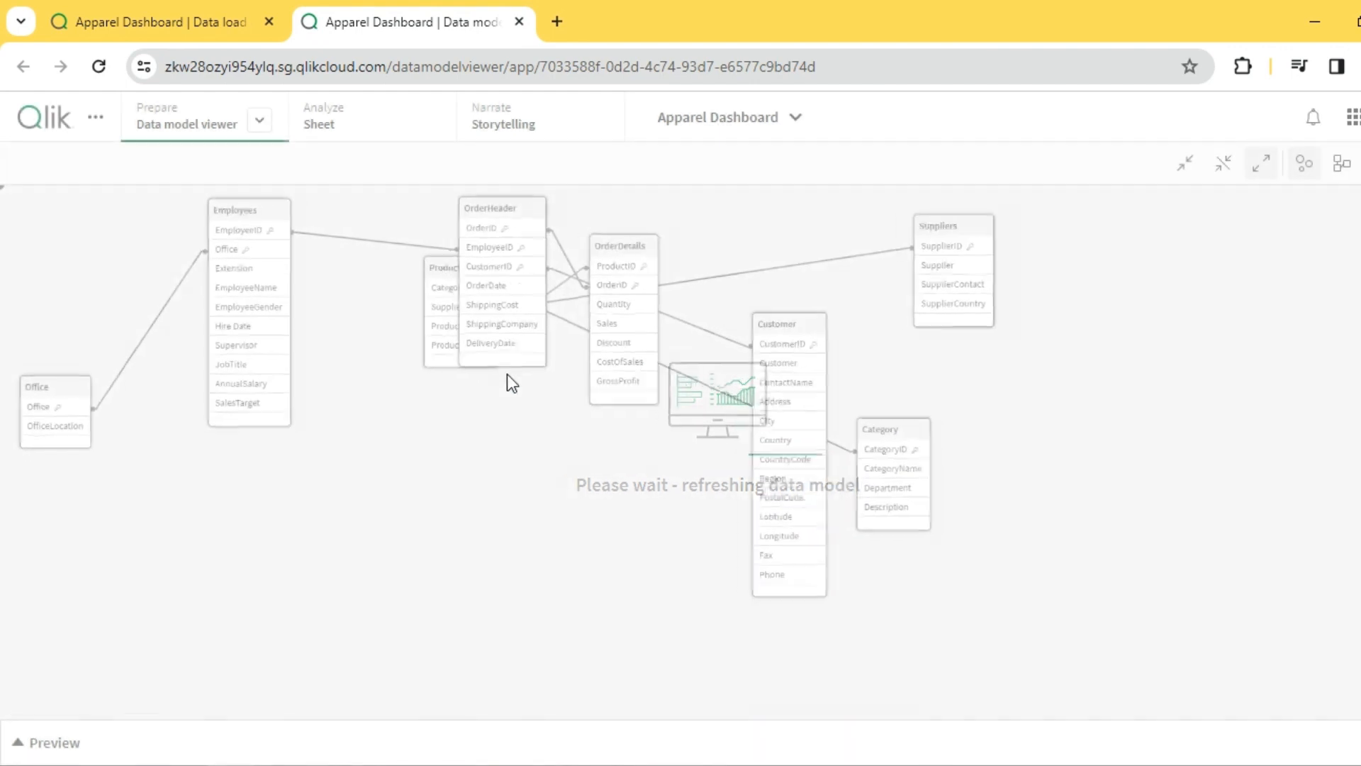
drag(492, 211, 405, 462)
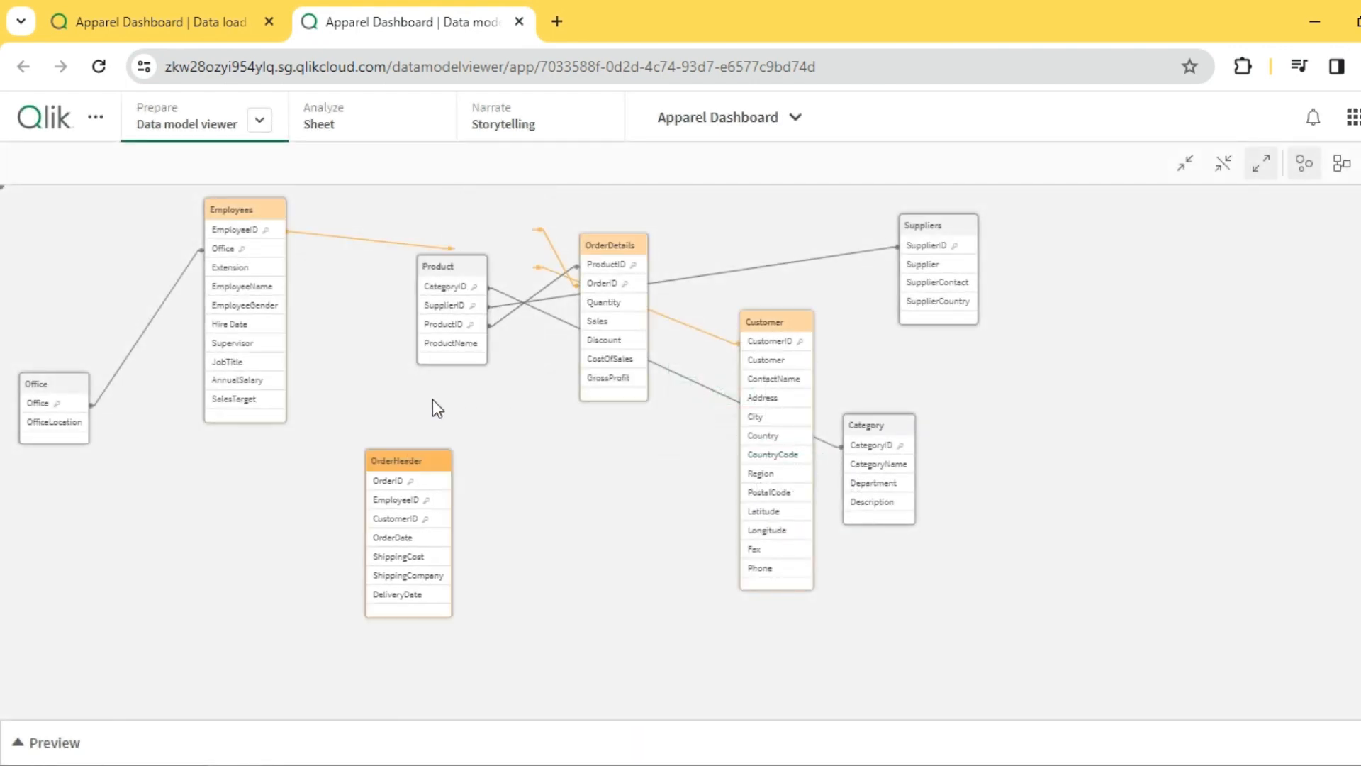
drag(462, 282, 708, 557)
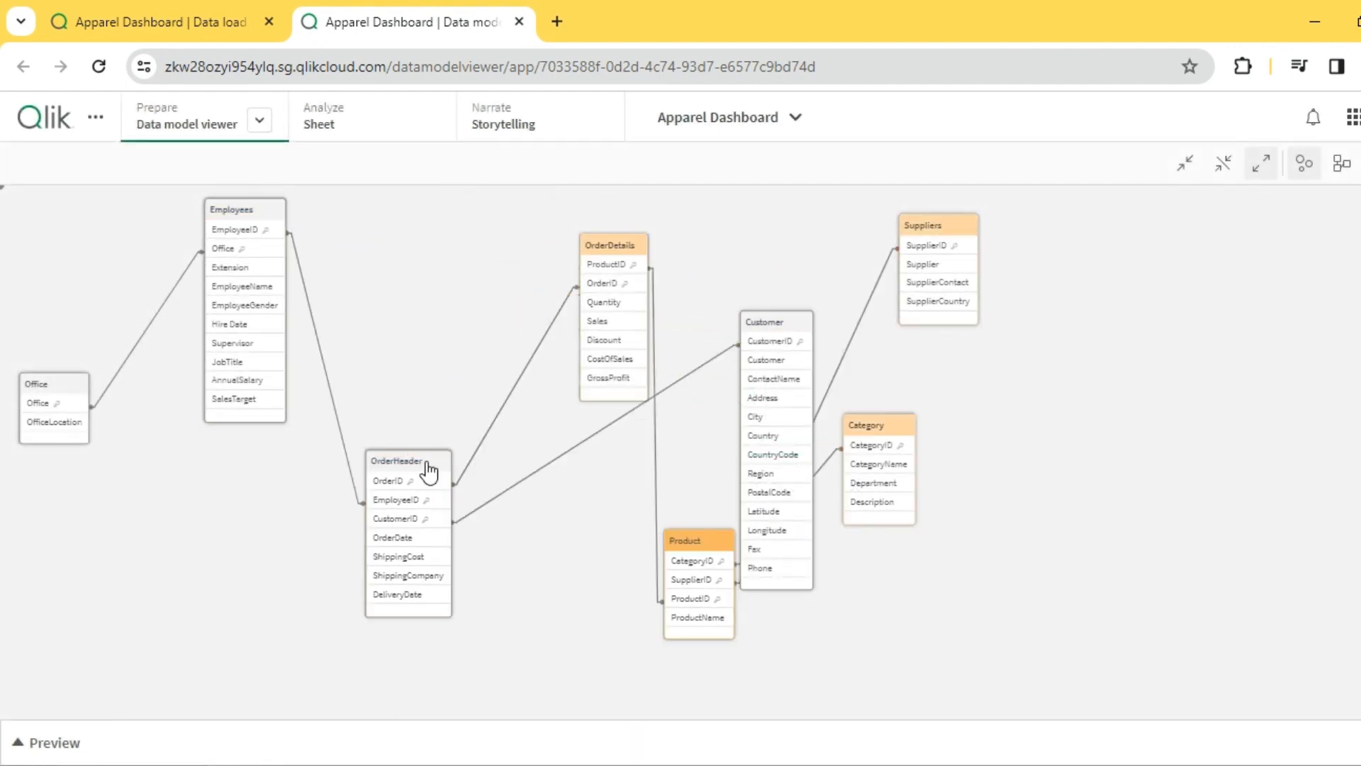
- Line up the Office, Employees, OrderHeader and OrderDetails tables in a row in the data model
drag(429, 471, 487, 250)
drag(600, 293, 601, 273)
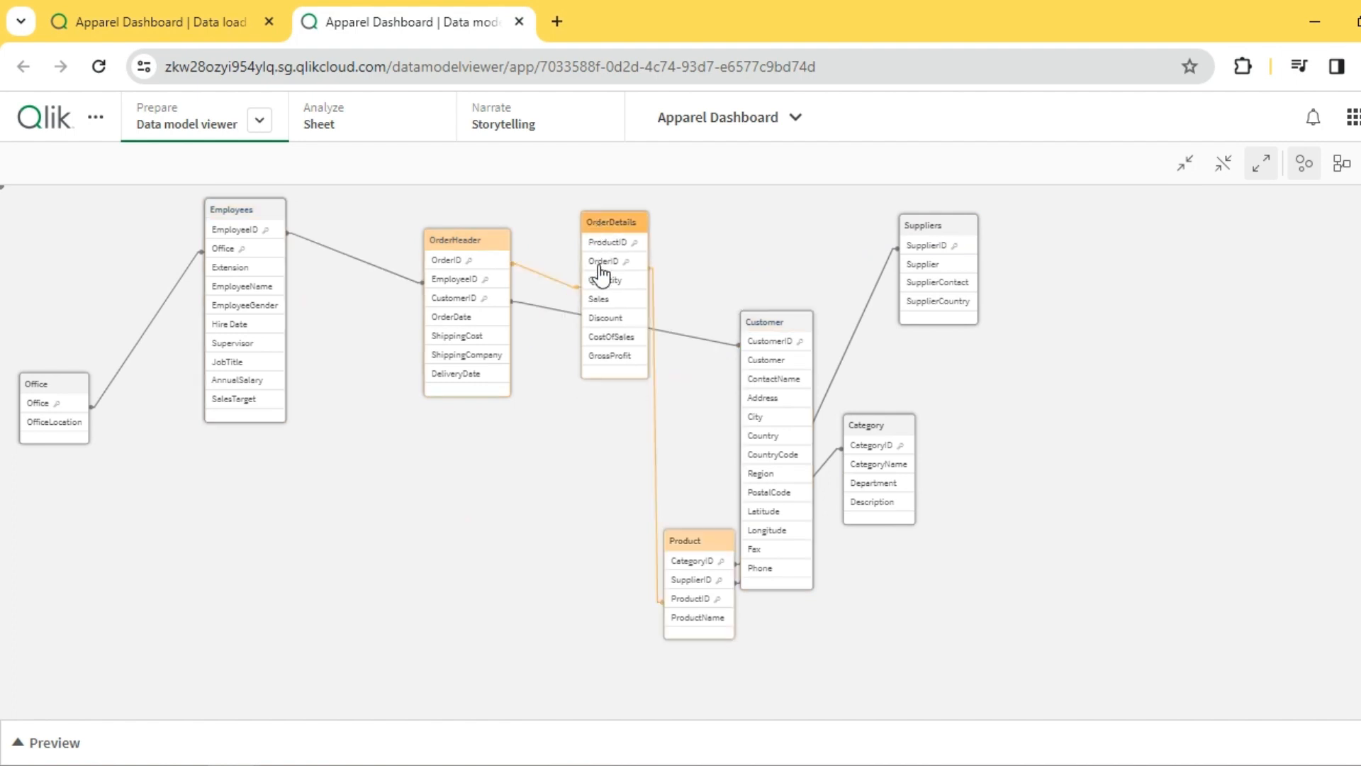
drag(286, 227, 339, 246)
drag(91, 386, 174, 321)
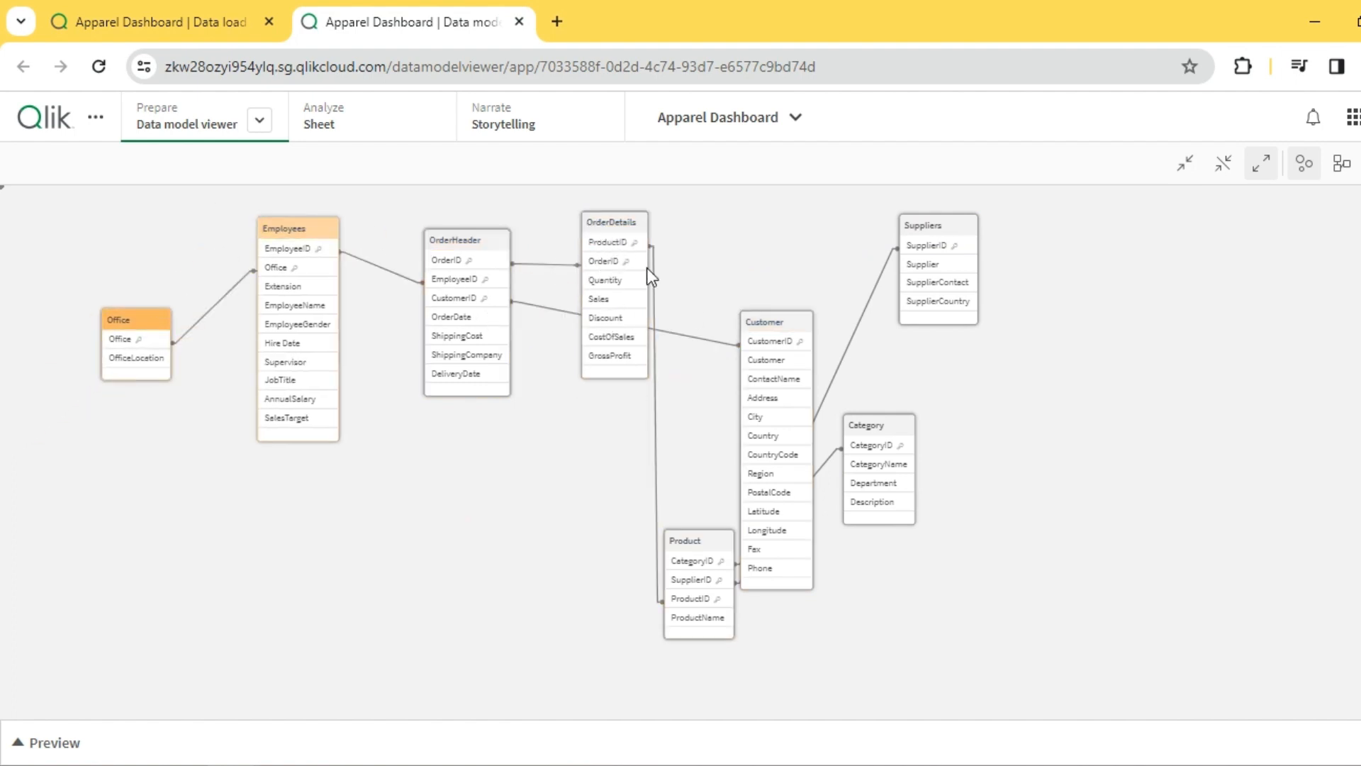
- Place the Product table to the right of OrderDetails, with Category beside it and Suppliers below Category
drag(693, 552, 821, 223)
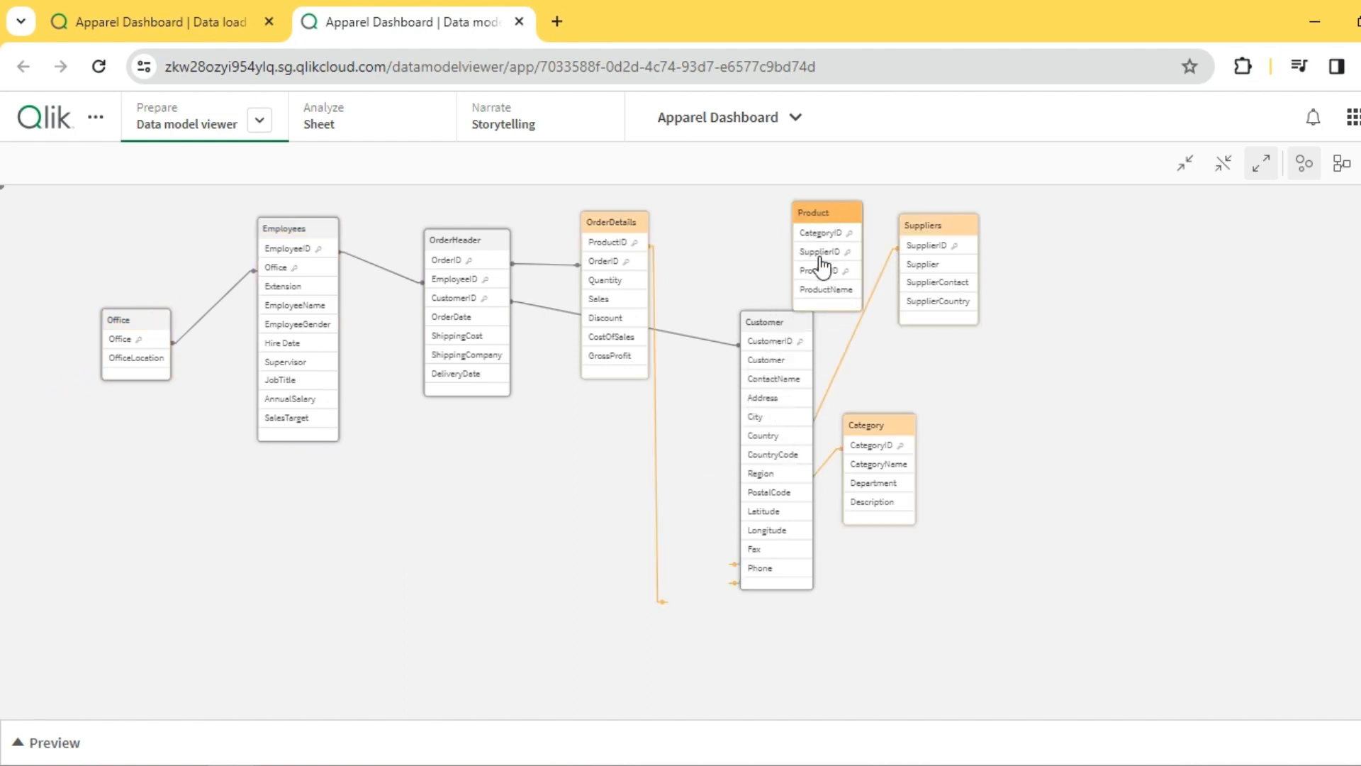
drag(893, 419, 961, 337)
drag(926, 234, 1004, 396)
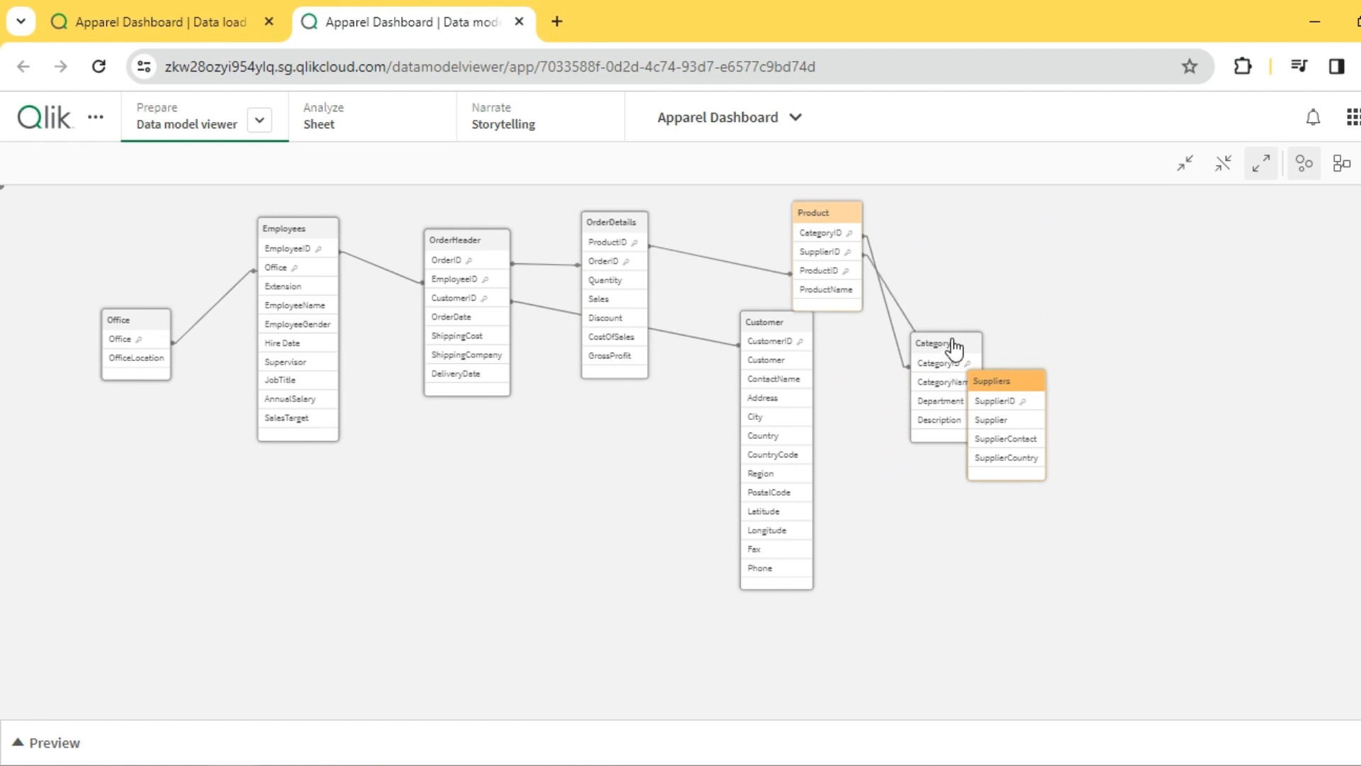
drag(951, 349, 1022, 227)
- Move the Customer table below and between Employees and OrderHeader, and widen the gap between those two tables
drag(772, 330, 380, 452)
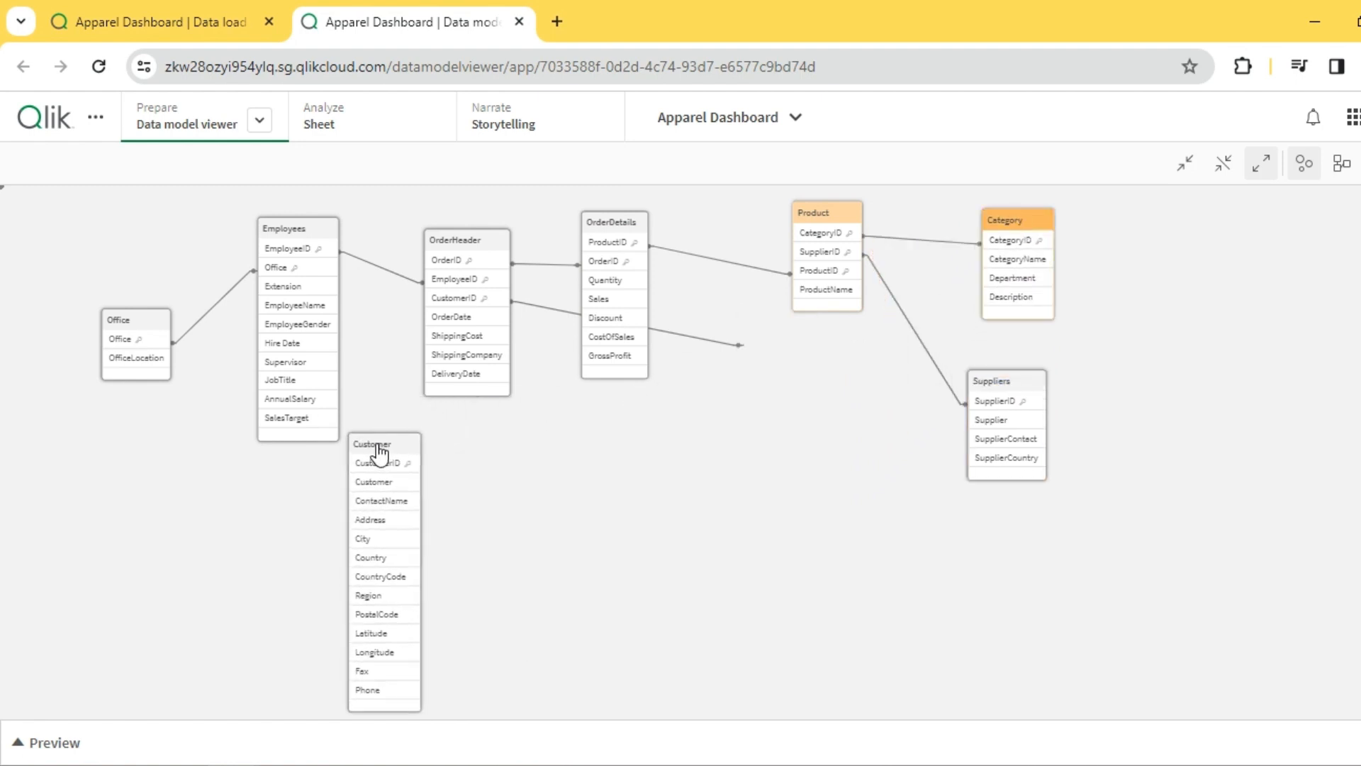
drag(487, 263, 521, 284)
drag(279, 235, 242, 235)
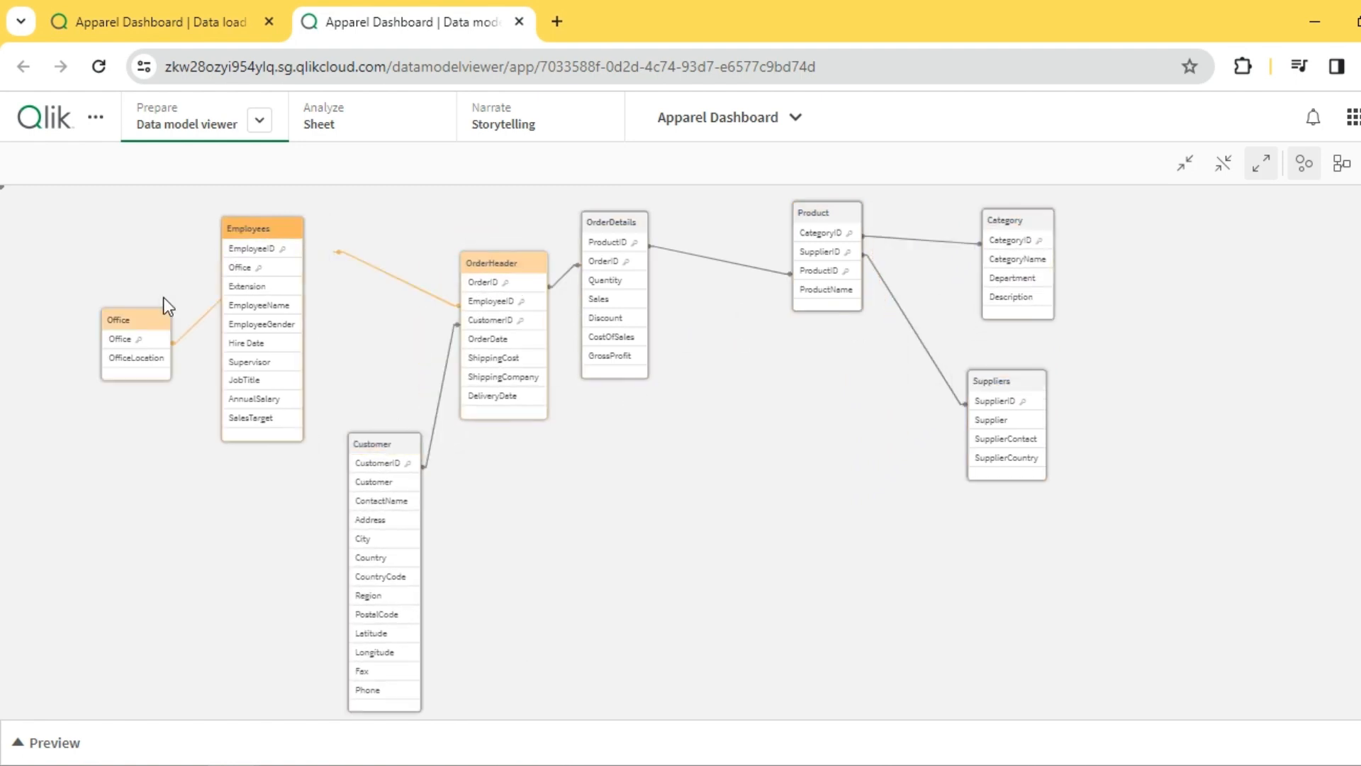
- Space out the data model tables by shifting Office and Customer left and lowering OrderDetails, Product, Category and Suppliers
drag(141, 316, 100, 301)
drag(393, 445, 362, 450)
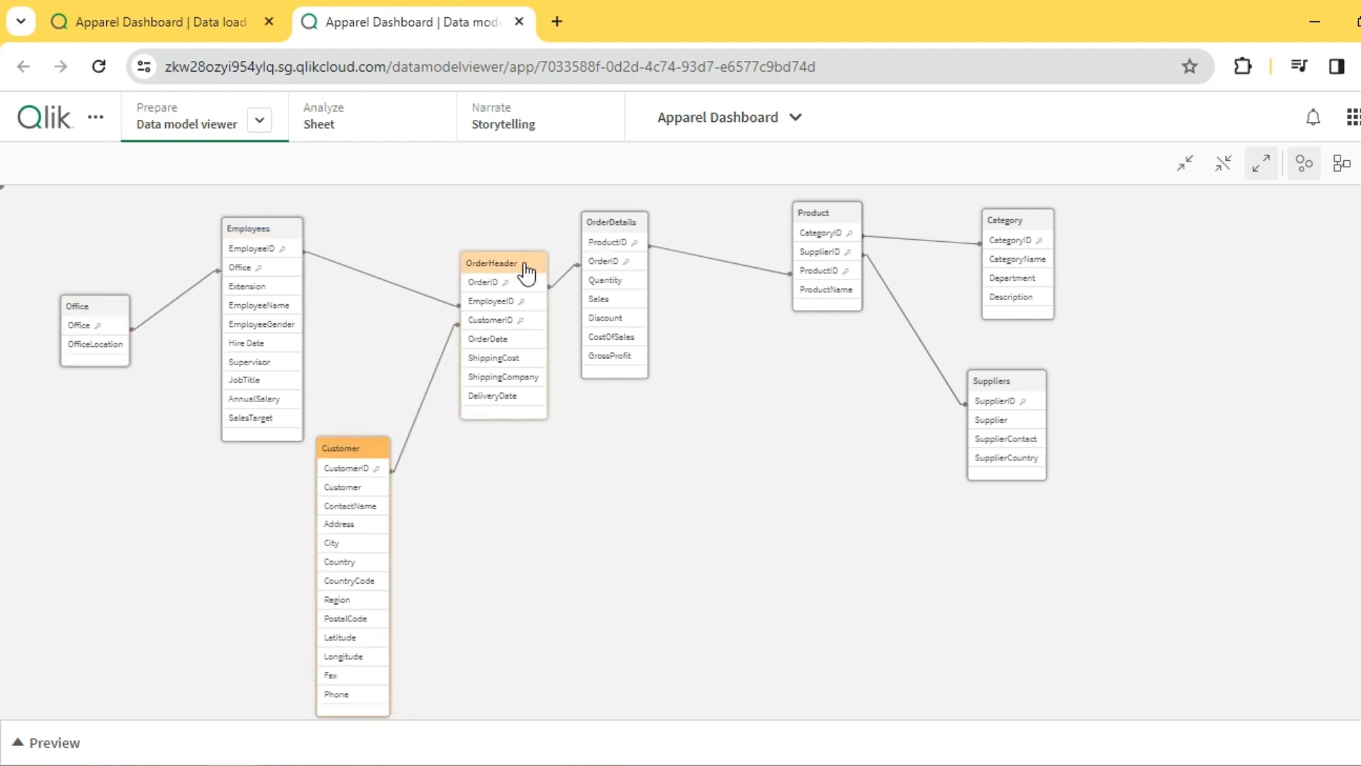
drag(641, 246, 672, 276)
drag(828, 218, 831, 281)
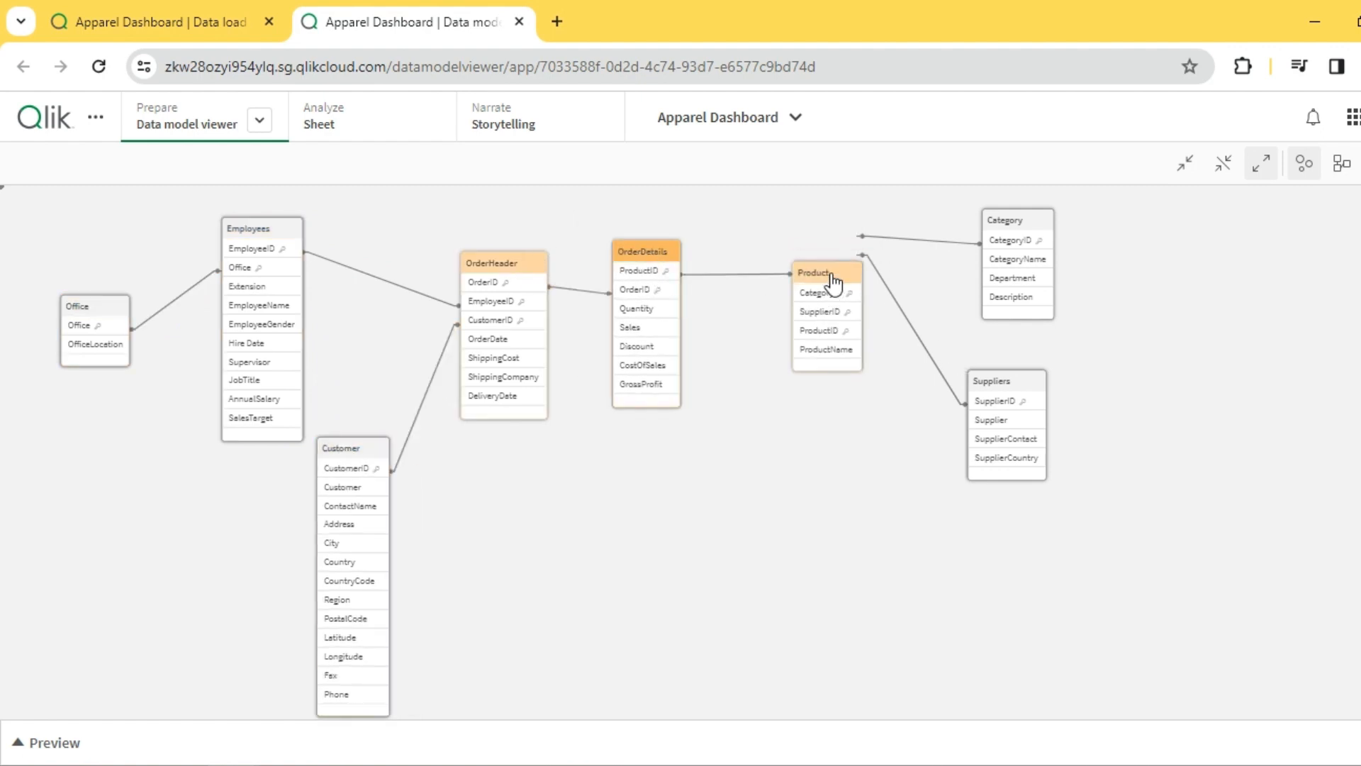
drag(968, 381, 966, 418)
drag(1003, 219, 1018, 236)
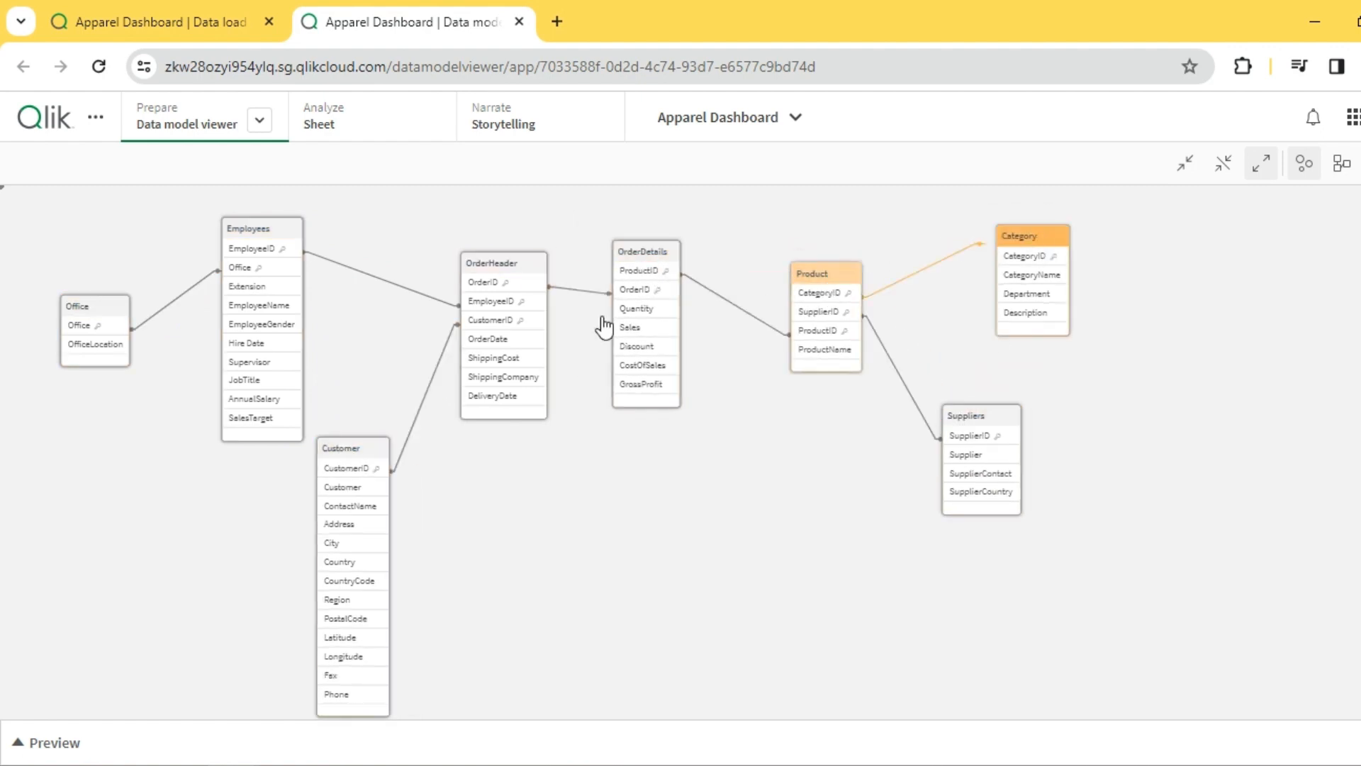
- Move OrderDetails slightly closer to OrderHeader and raise the Customer table between Employees and OrderHeader
drag(647, 264, 634, 262)
click(629, 295)
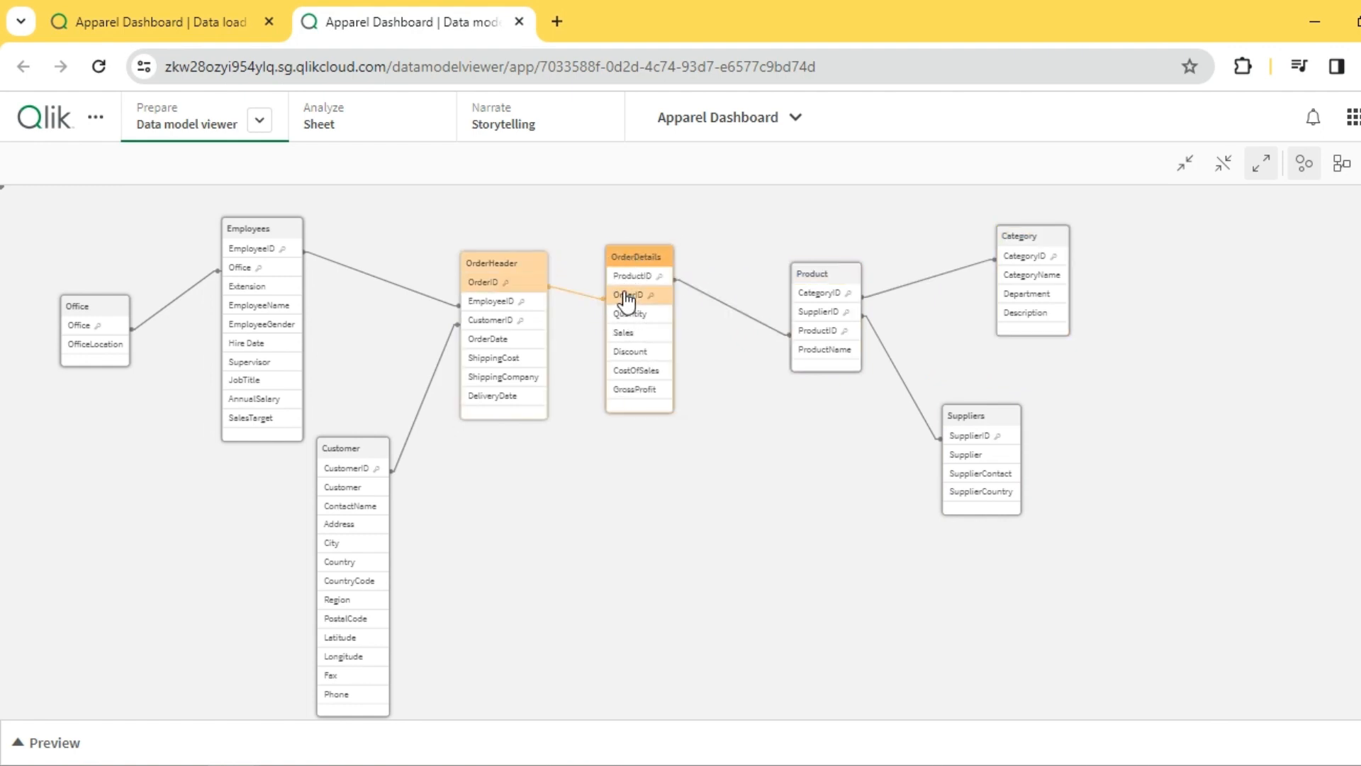
click(686, 419)
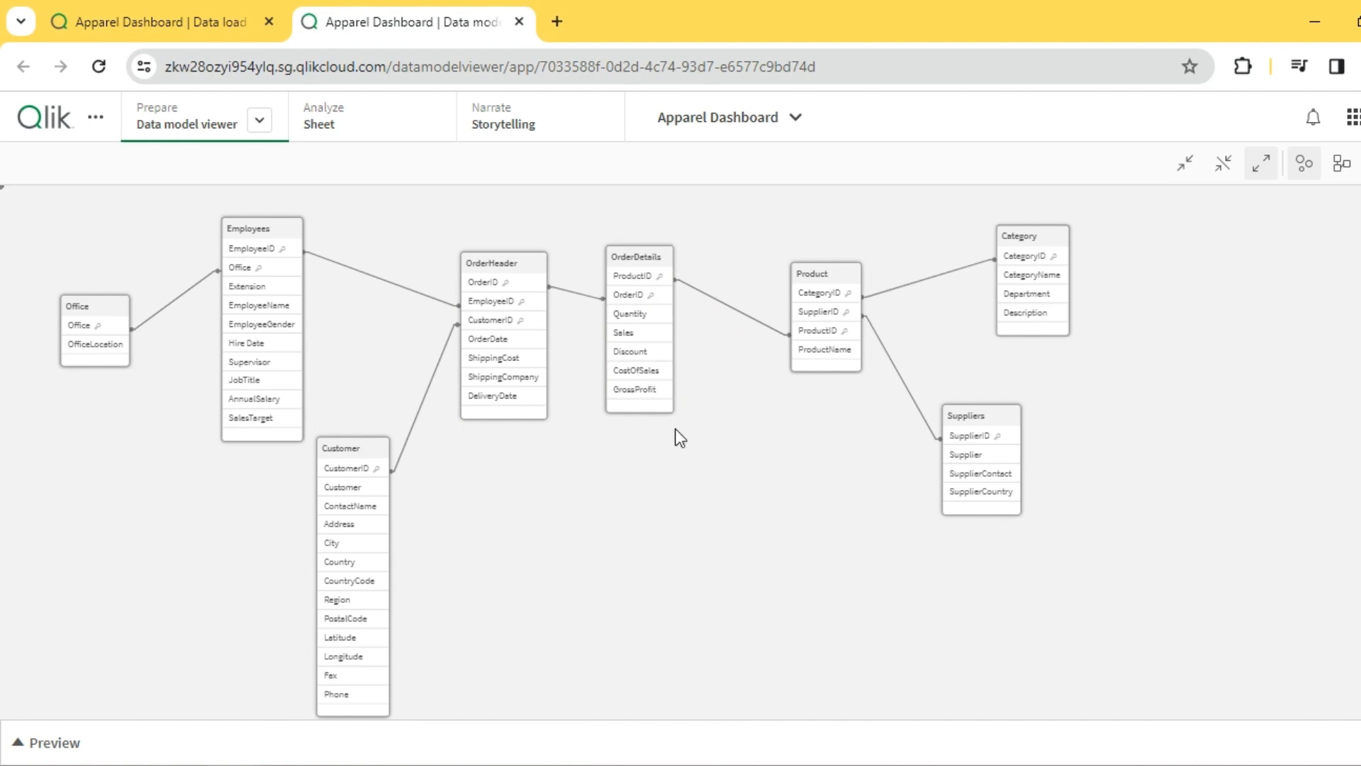
scroll(562, 466, up, 6)
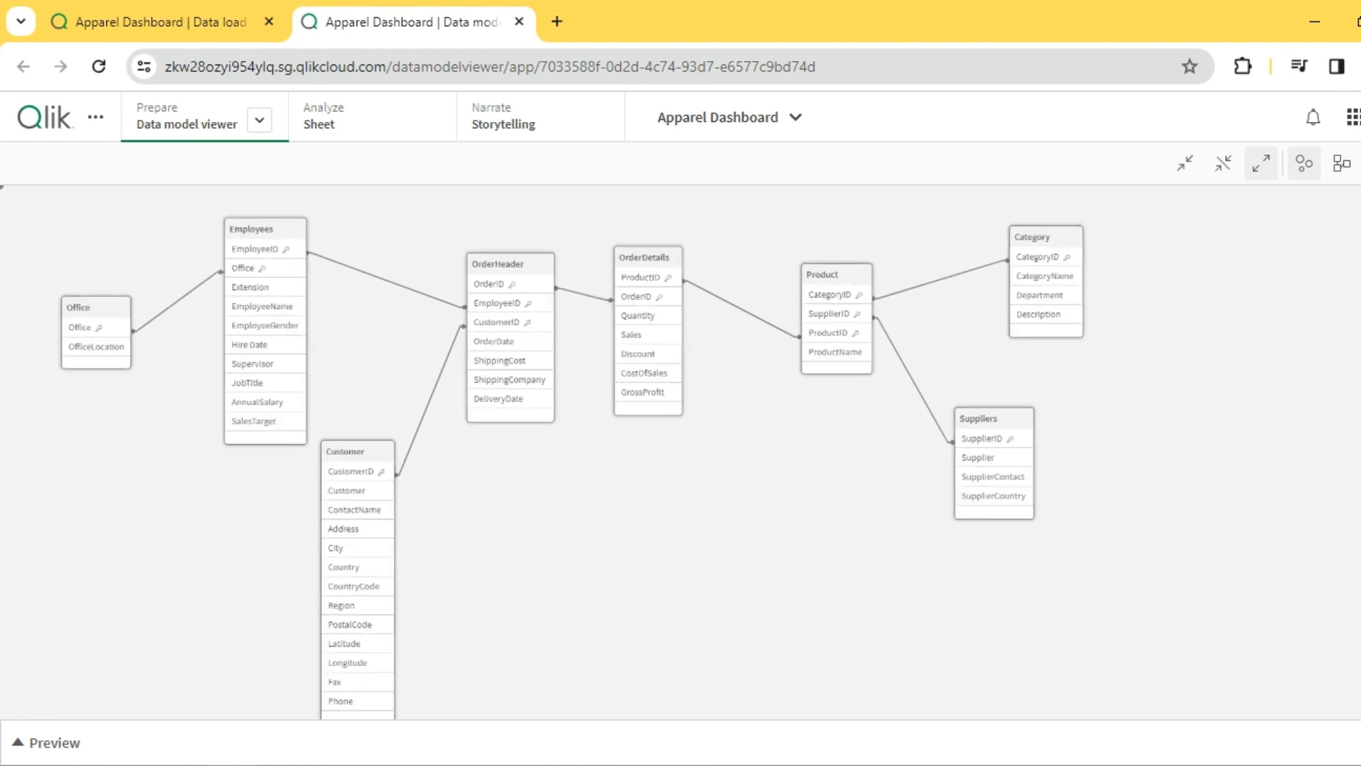
drag(398, 491, 405, 413)
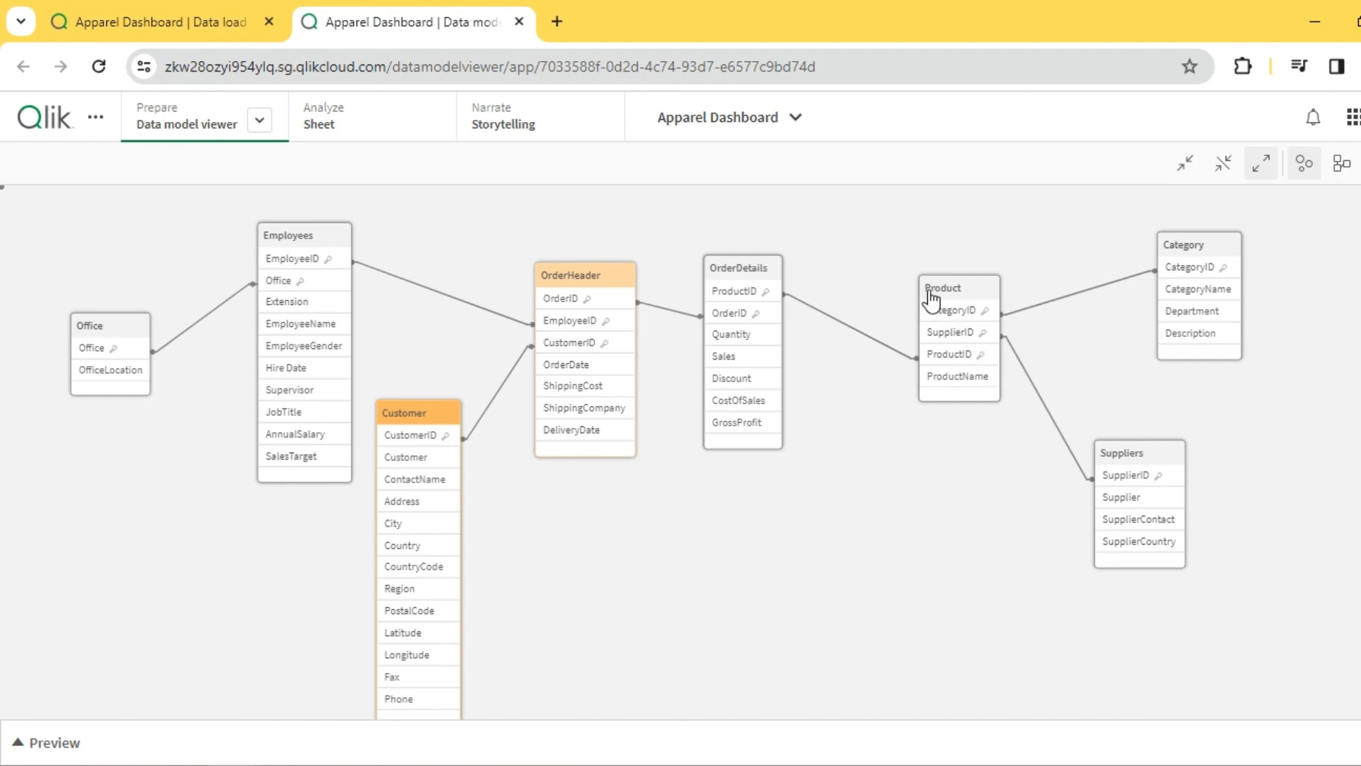
- Bring the Product table close to OrderDetails, with Category to its right and Suppliers below Category
drag(933, 292, 847, 272)
drag(1163, 249, 970, 266)
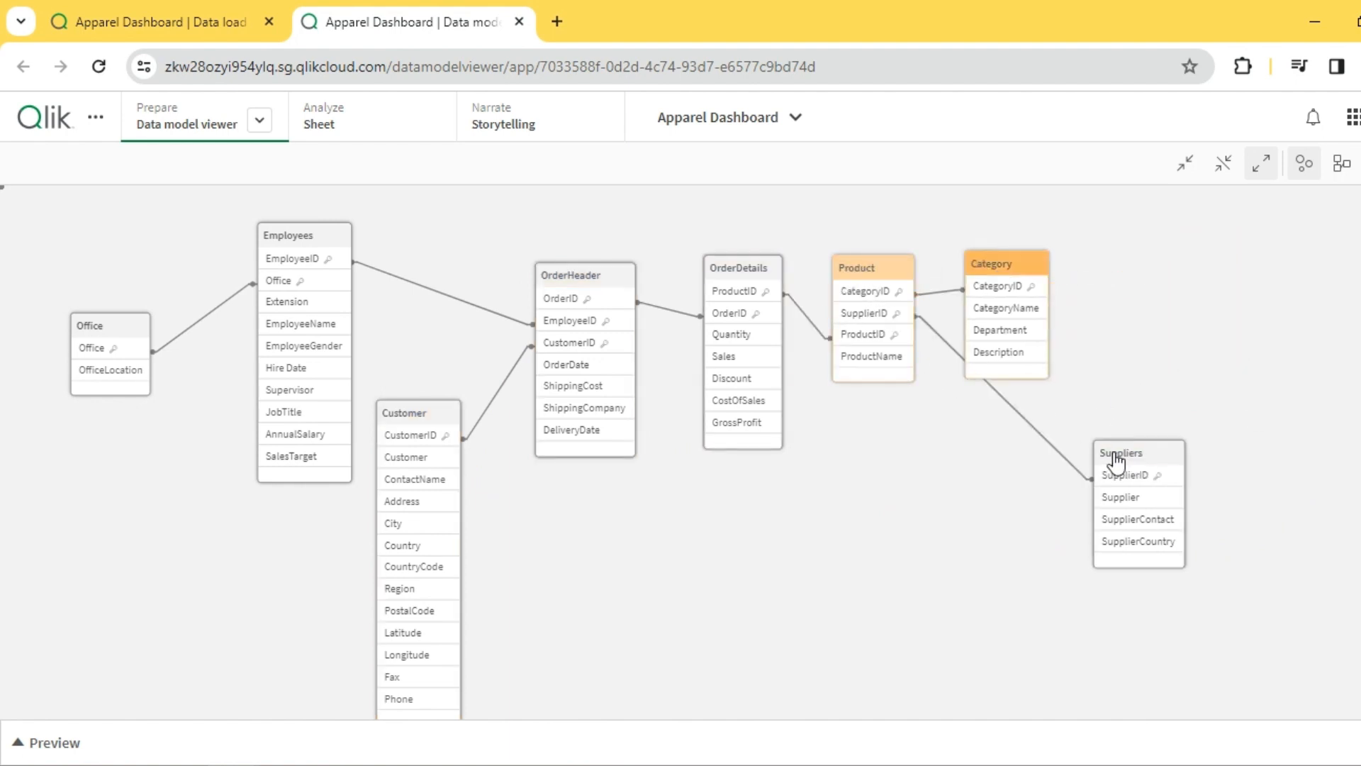
drag(1118, 453, 984, 456)
drag(990, 266, 1041, 267)
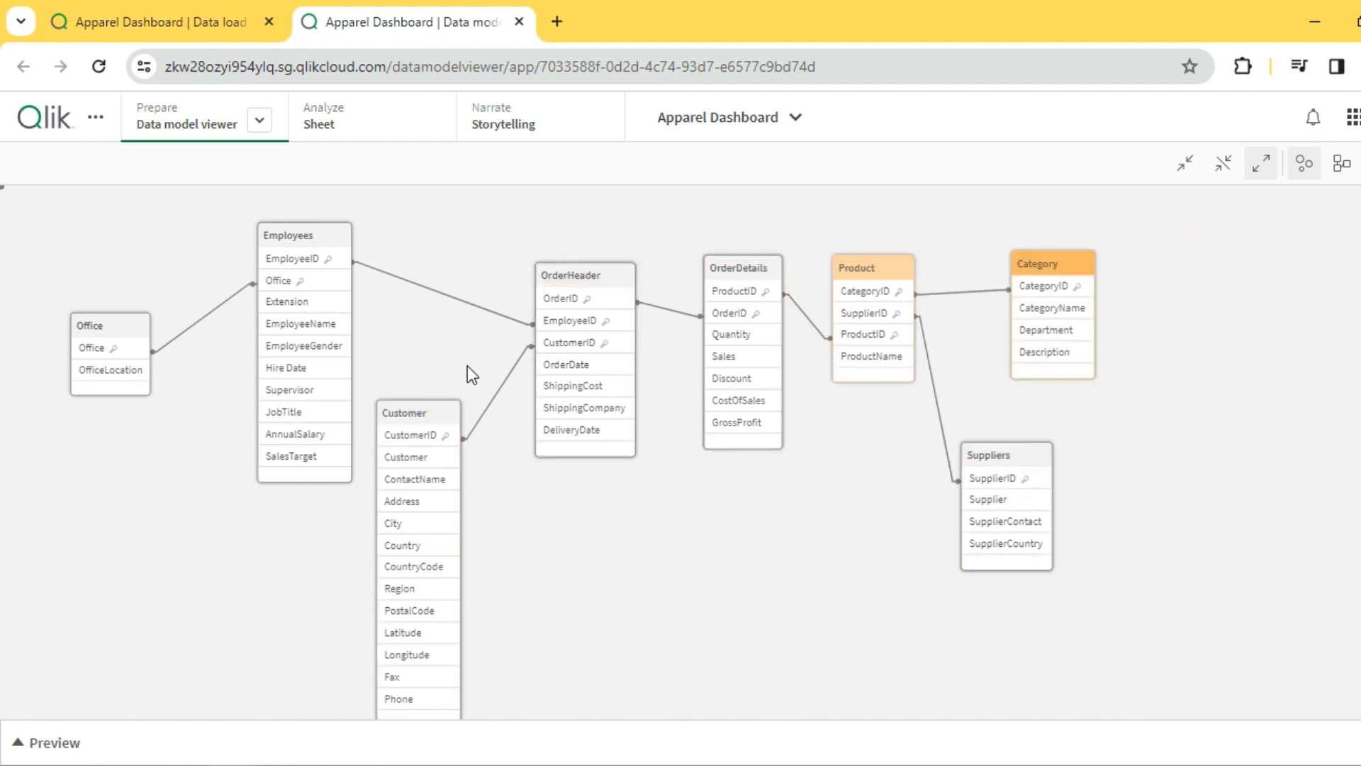
- Shift the Employees, Customer and Office tables to the right, closer to OrderHeader
drag(314, 258, 345, 265)
drag(439, 424, 471, 419)
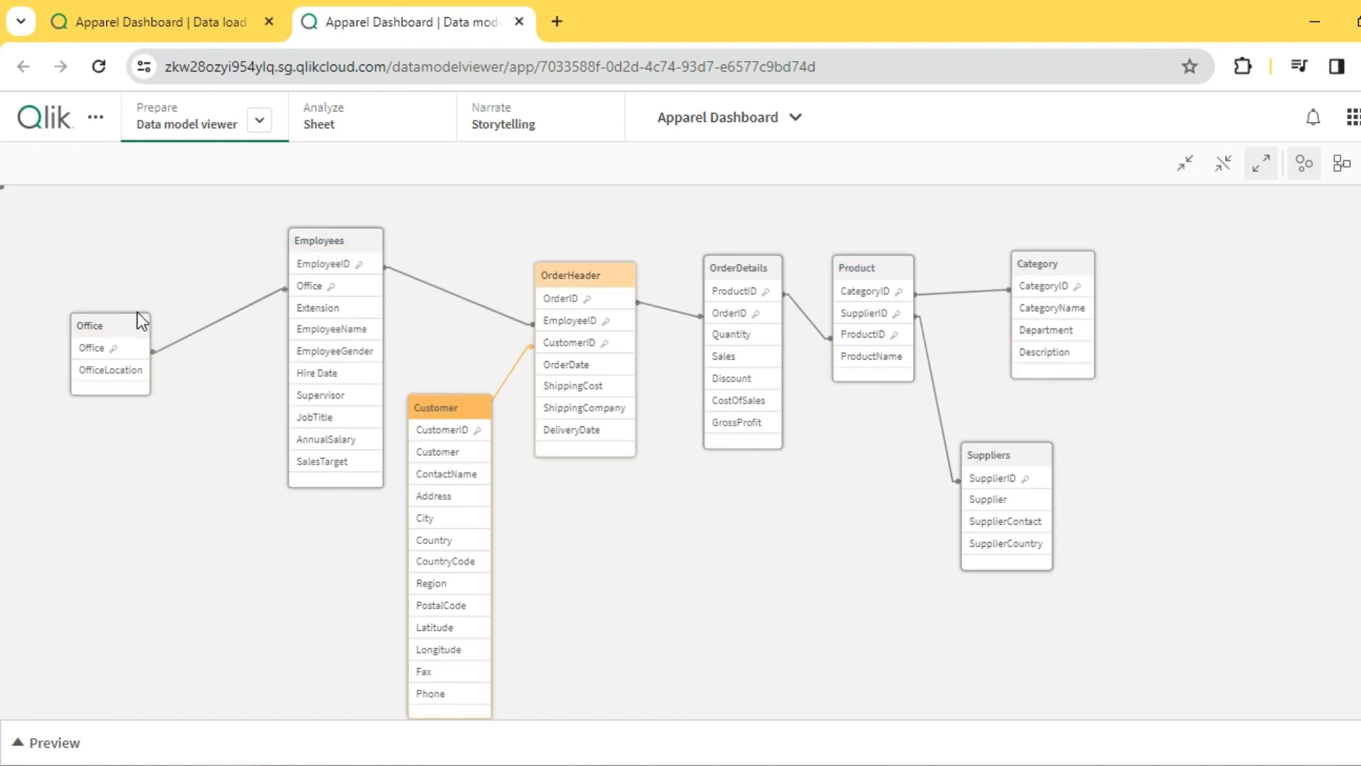
drag(138, 326, 185, 324)
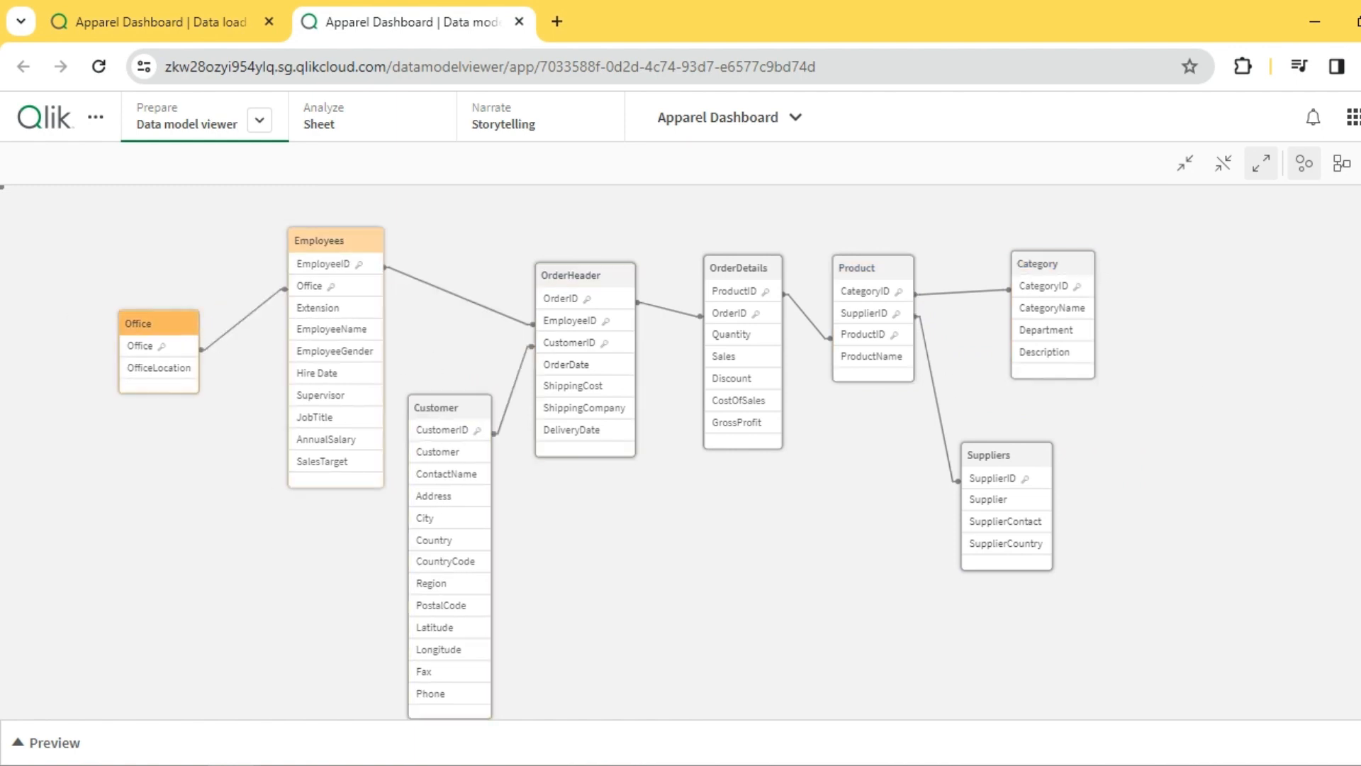
- Highlight the OrderDetails table's links and trace its OrderID key to the OrderHeader table
scroll(681, 453, up, 3)
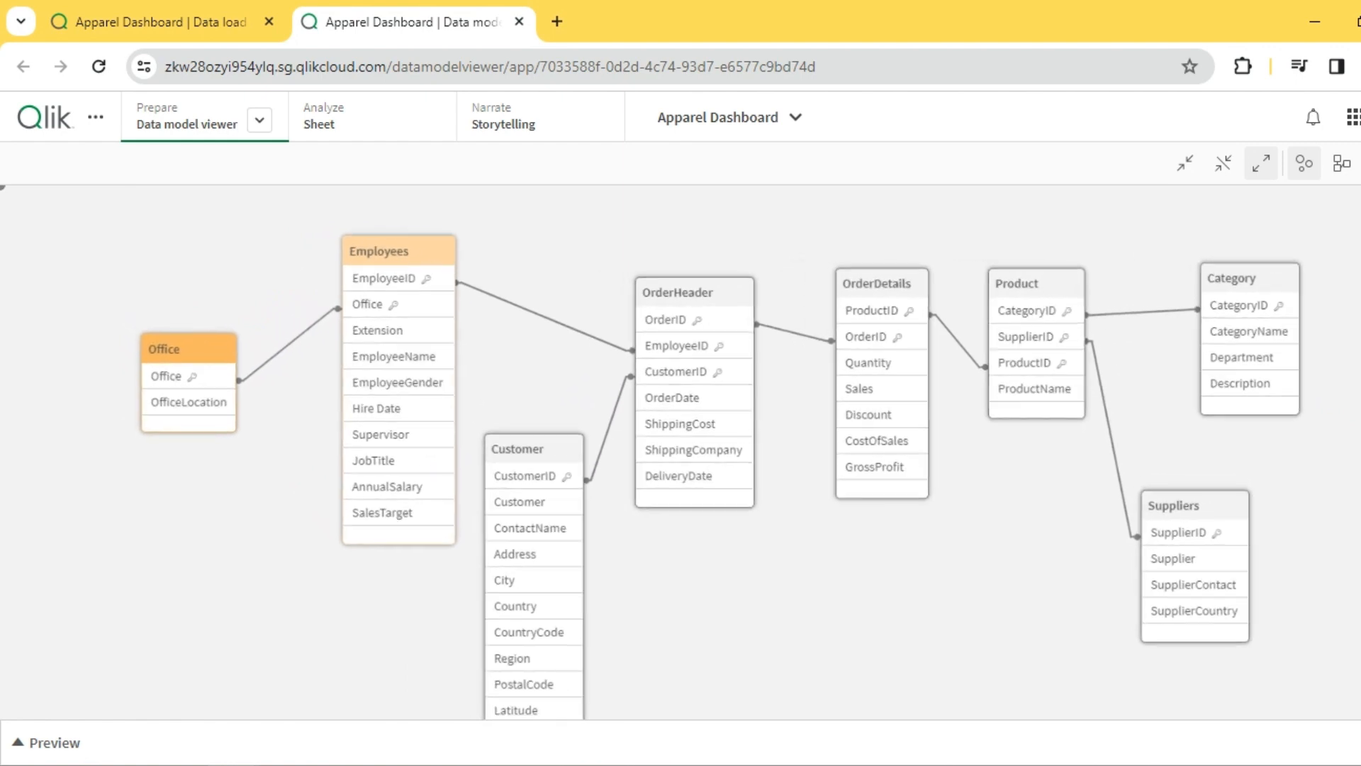
click(929, 291)
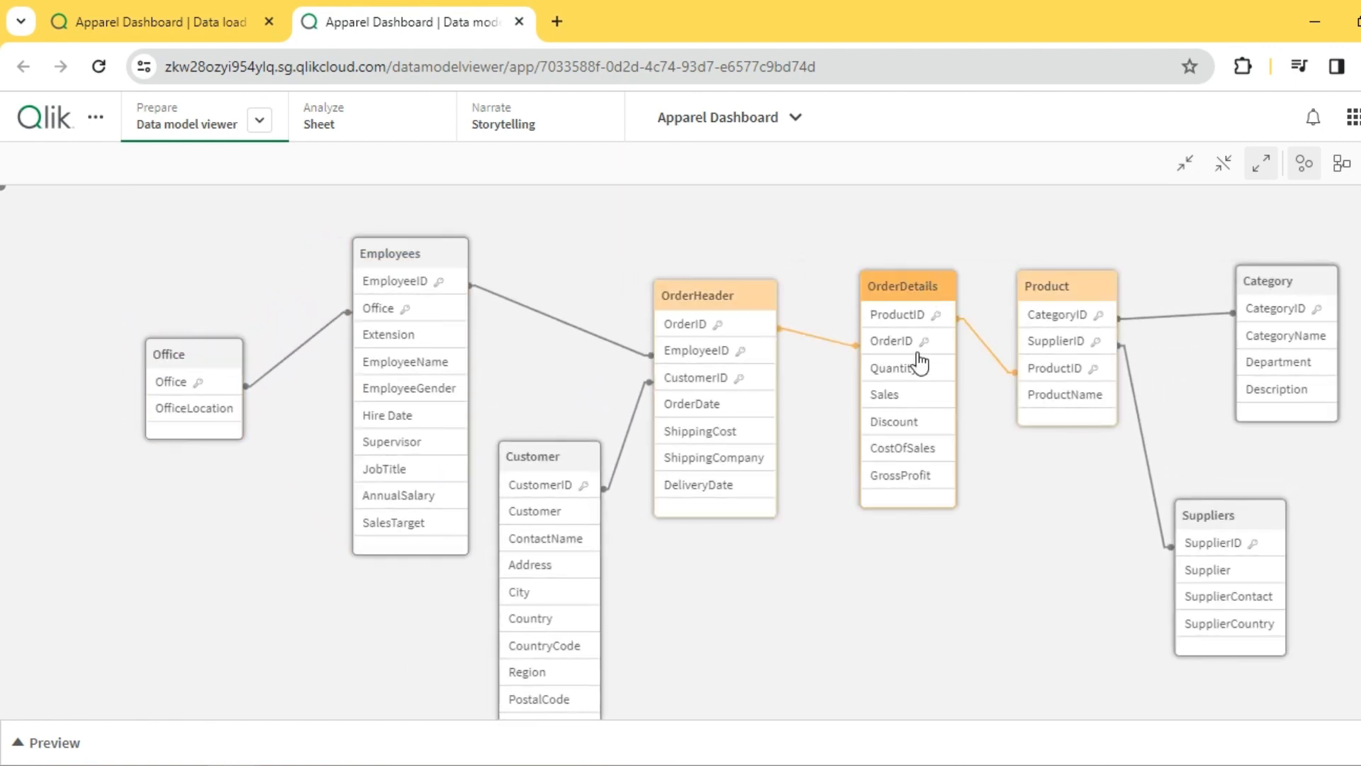
click(880, 348)
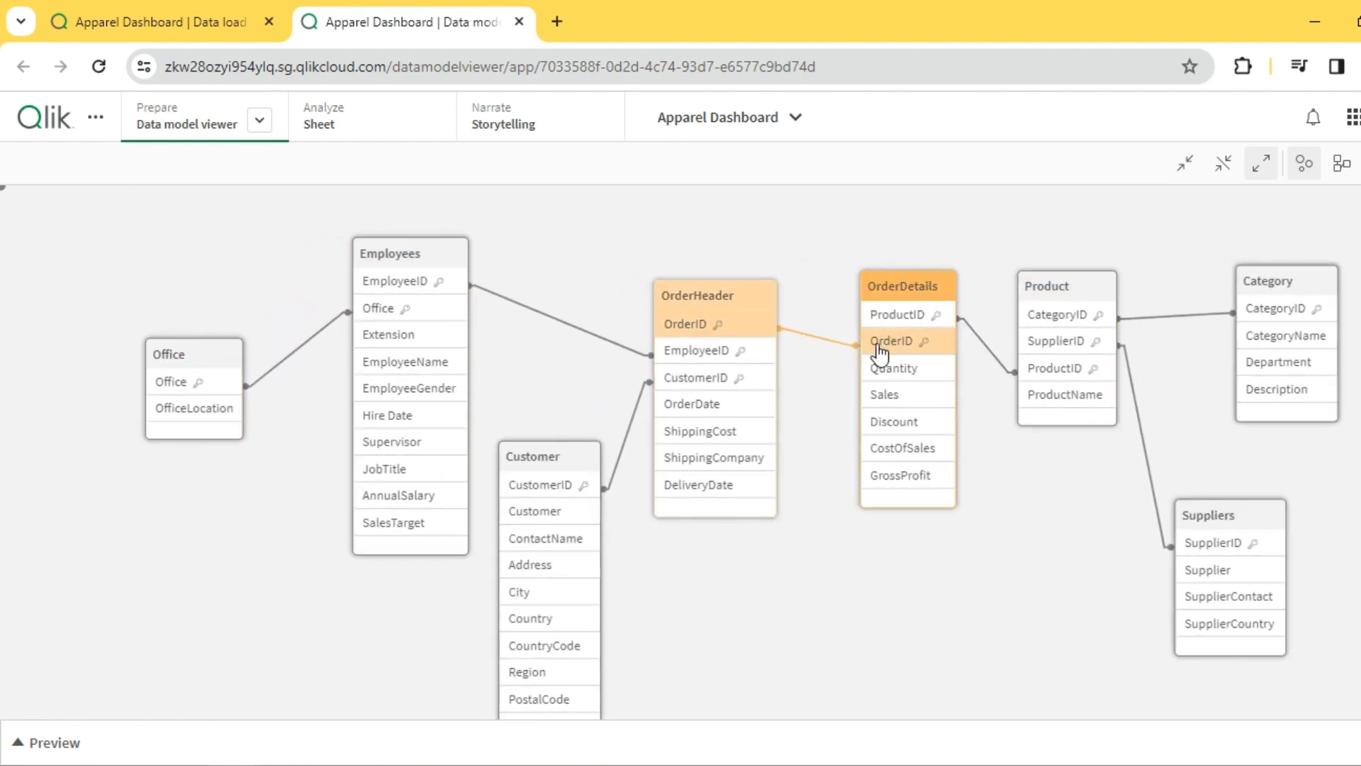
click(699, 297)
- Widen the gap around OrderHeader by nudging Customer and Employees left and OrderHeader right, and highlight OrderHeader's links
mouse_move(567, 463)
mouse_down()
mouse_move(546, 465)
mouse_move(560, 468)
mouse_up()
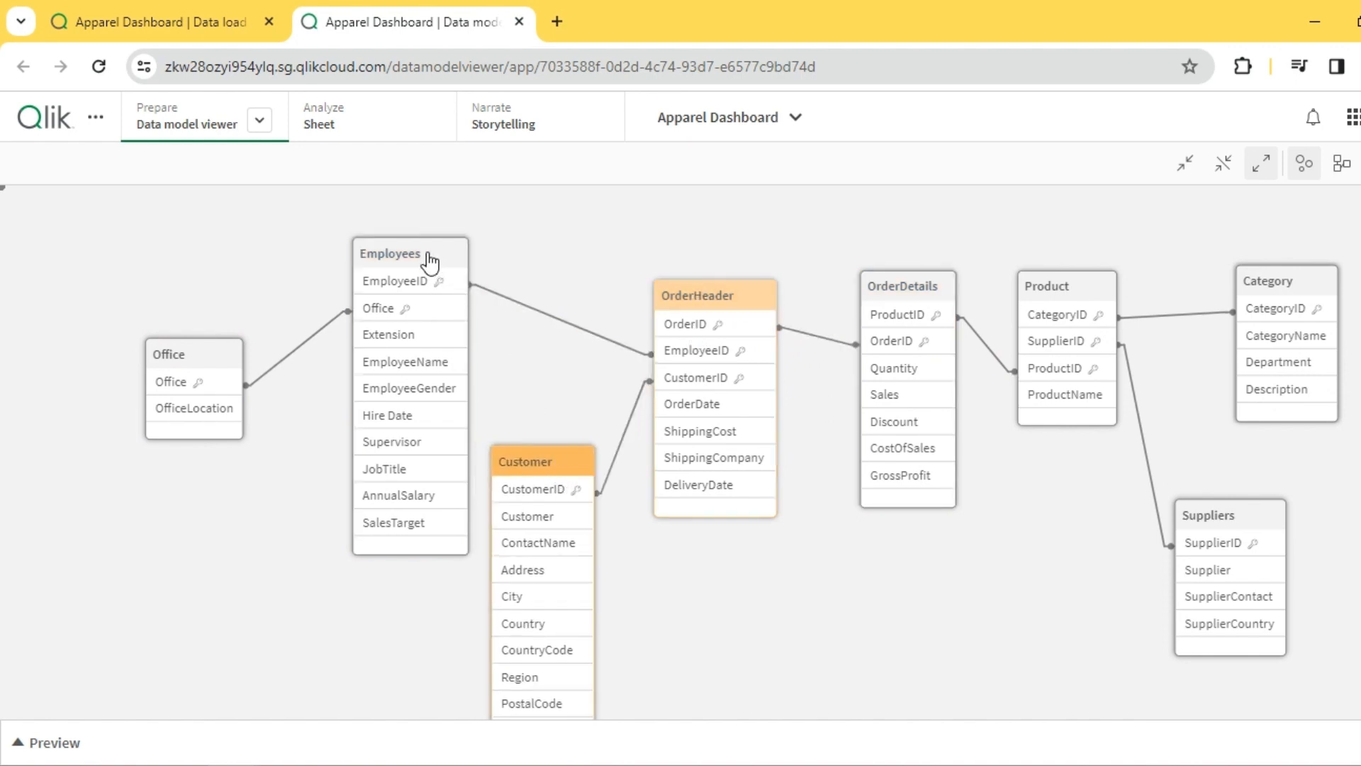
drag(428, 262, 421, 261)
drag(720, 296, 725, 296)
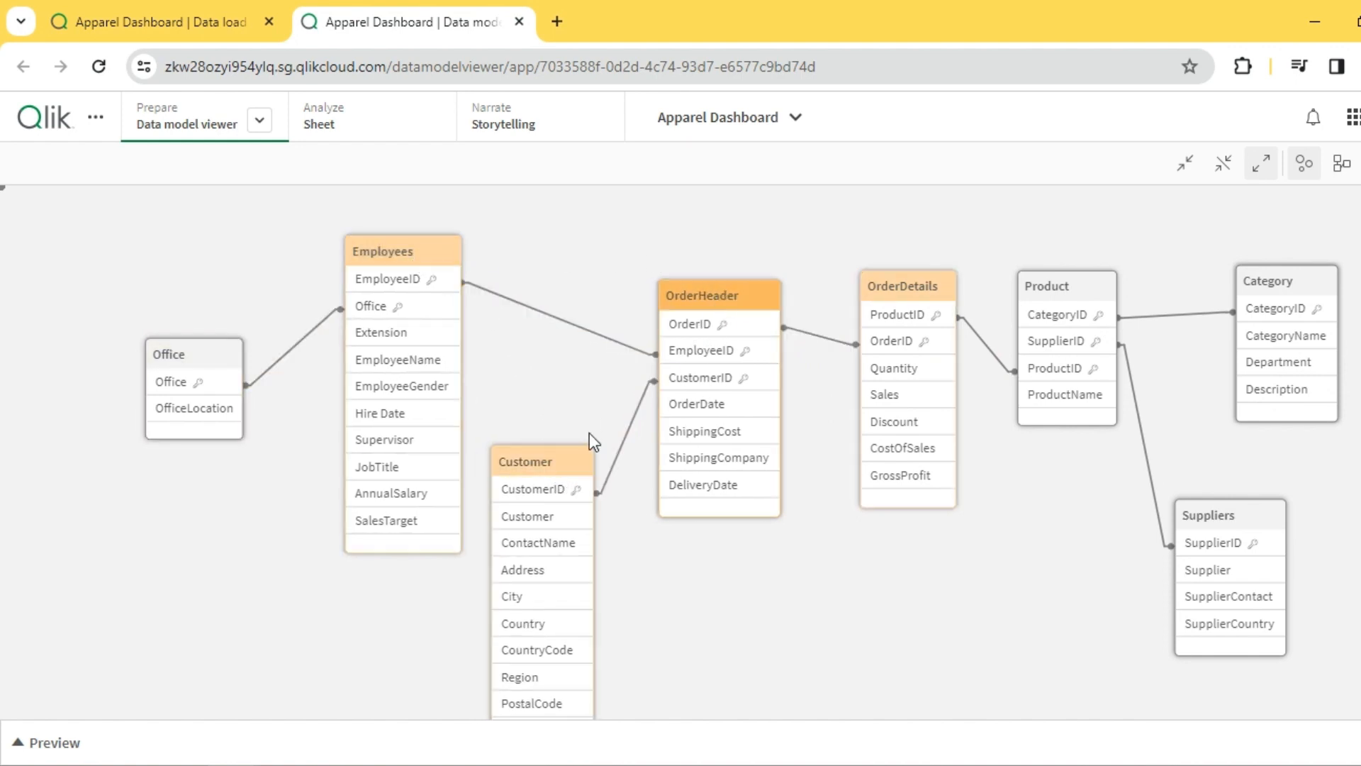
click(560, 464)
click(720, 298)
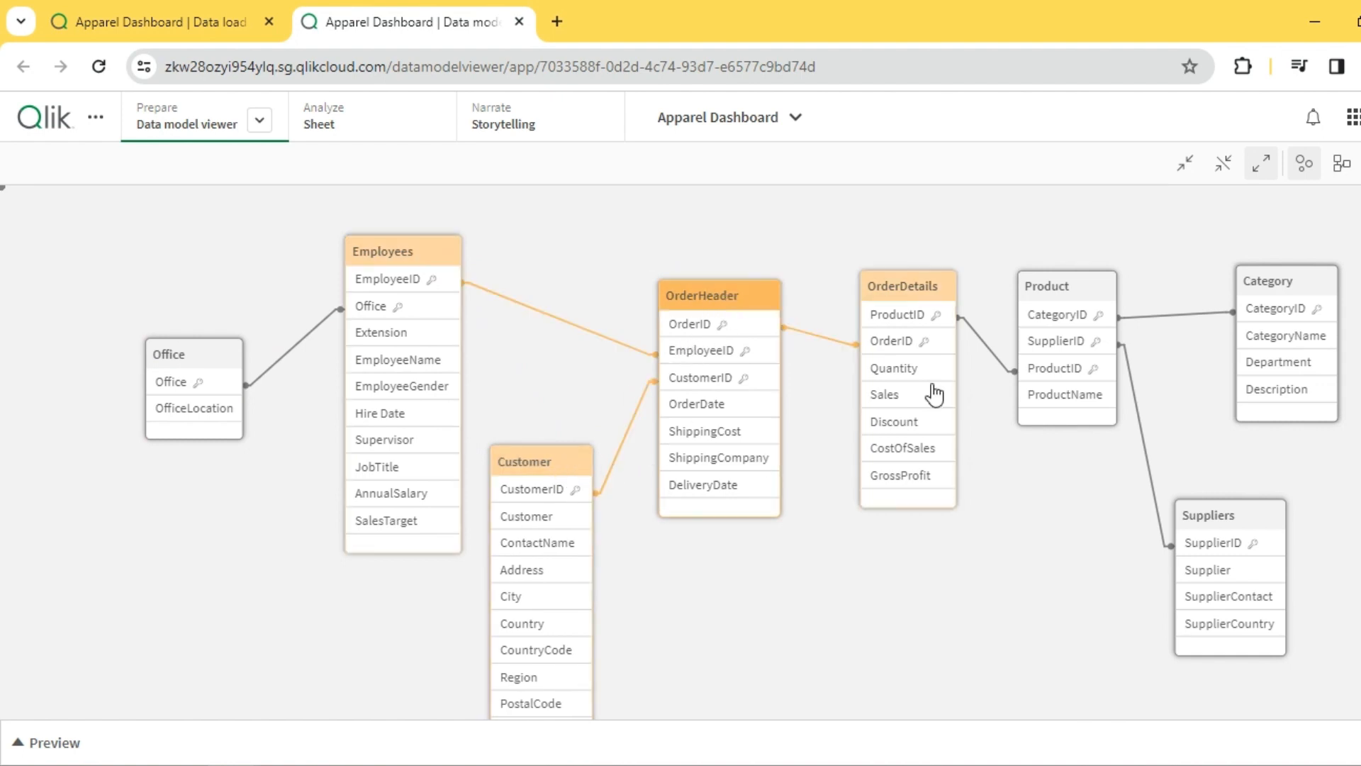
- Highlight the links of the Product and Suppliers tables and move Category slightly up and closer to Product
click(1071, 287)
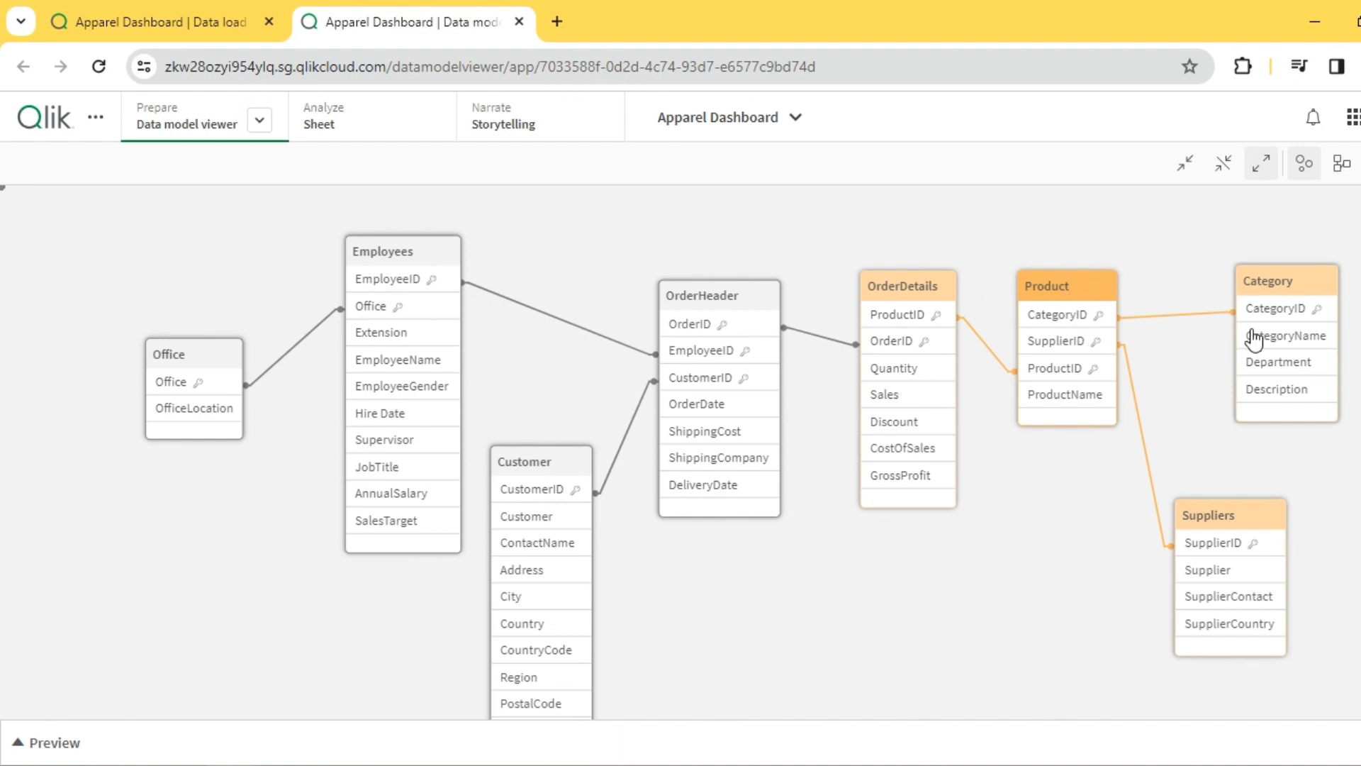
click(1225, 516)
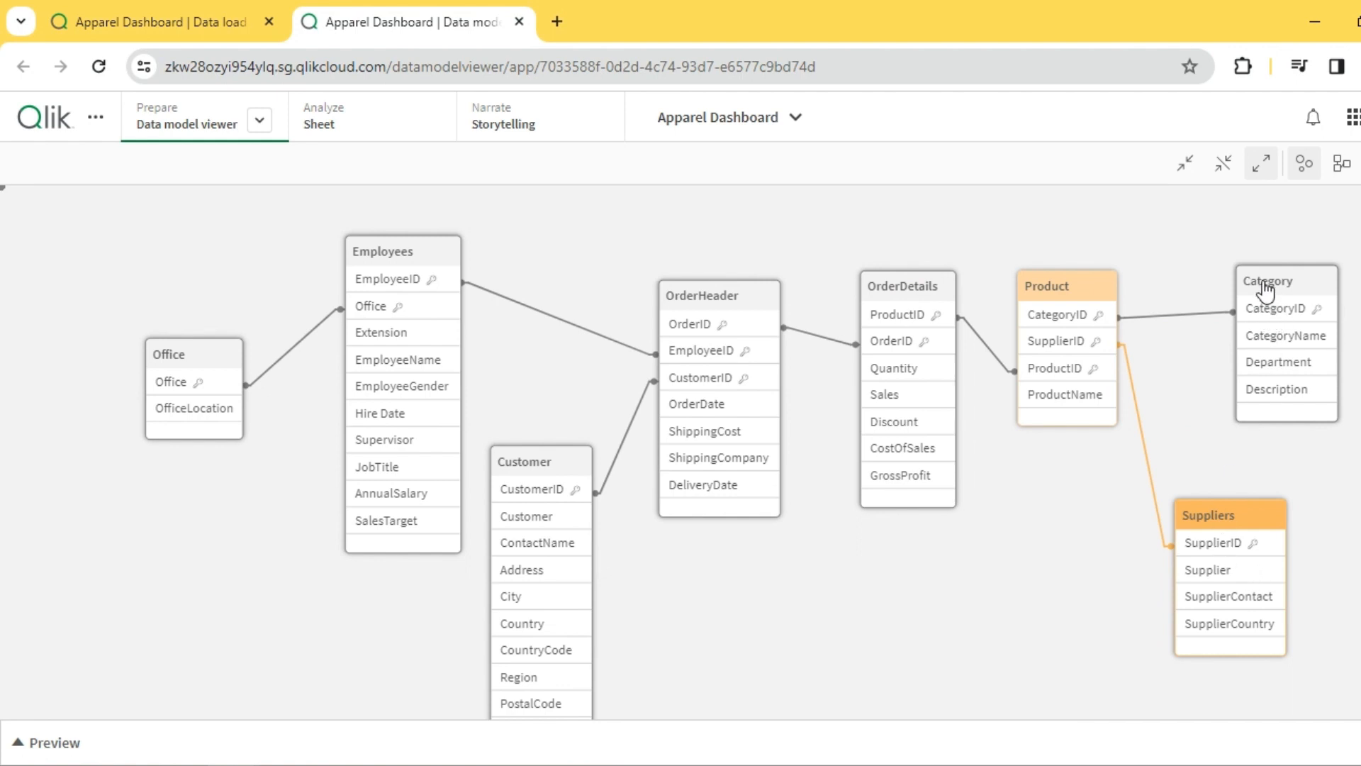
drag(1269, 288, 1233, 276)
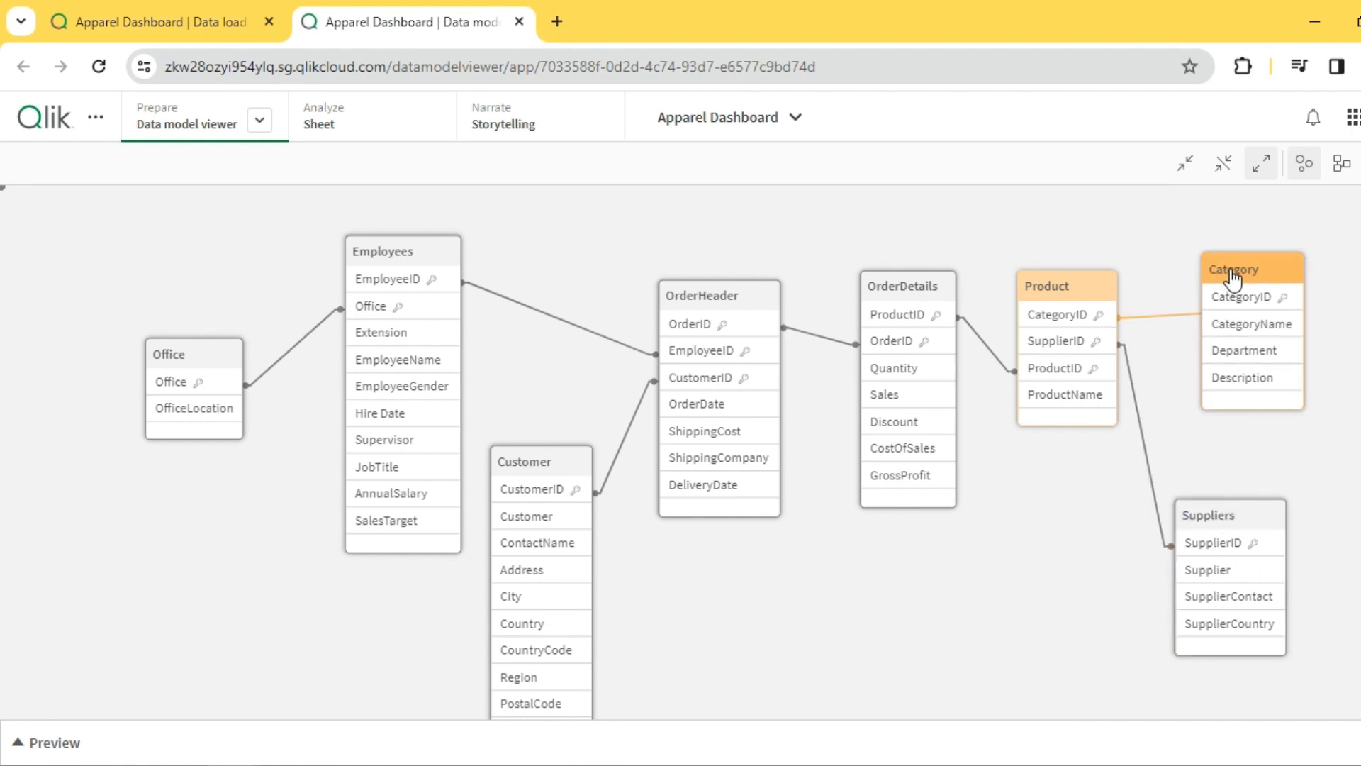
- Trace the ProductID link between Product and OrderDetails and the OrderDetails table's OrderID link, and clear the highlighting
click(1046, 376)
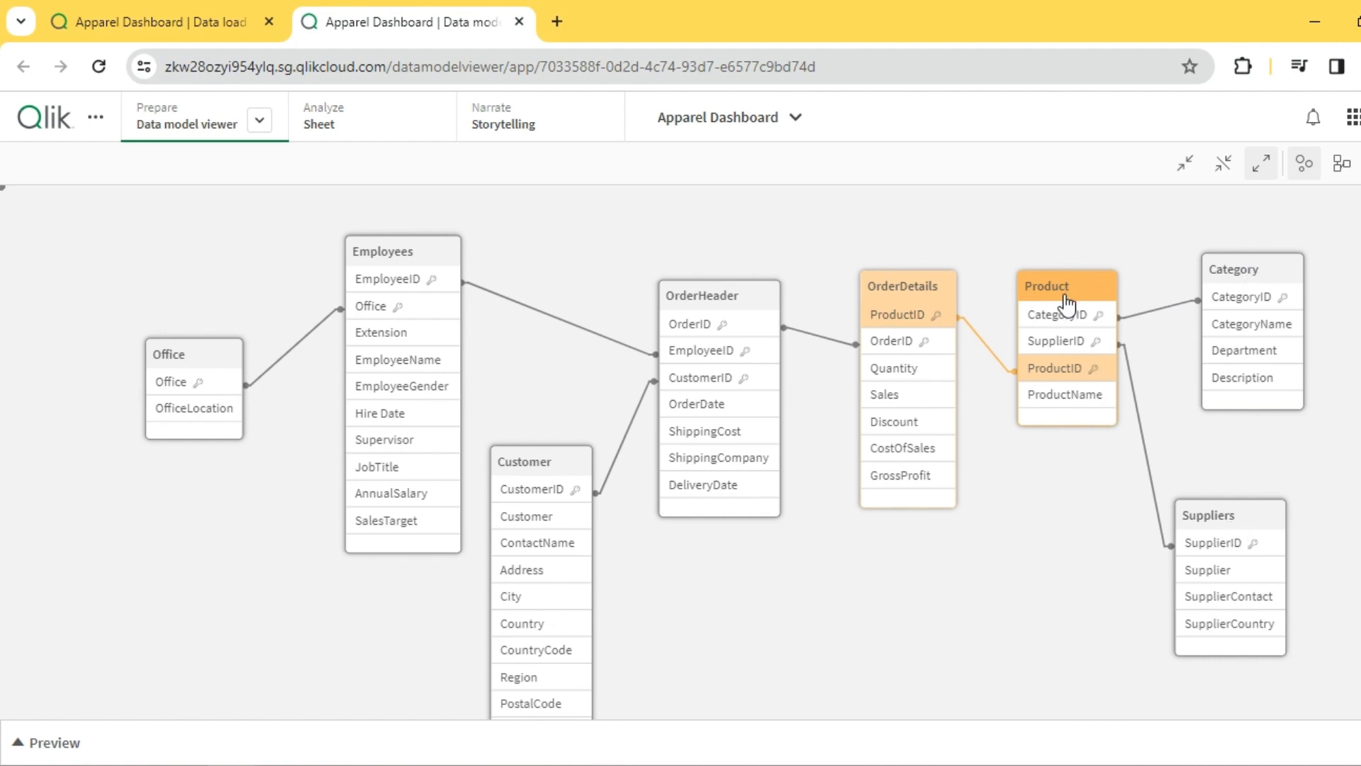
click(905, 287)
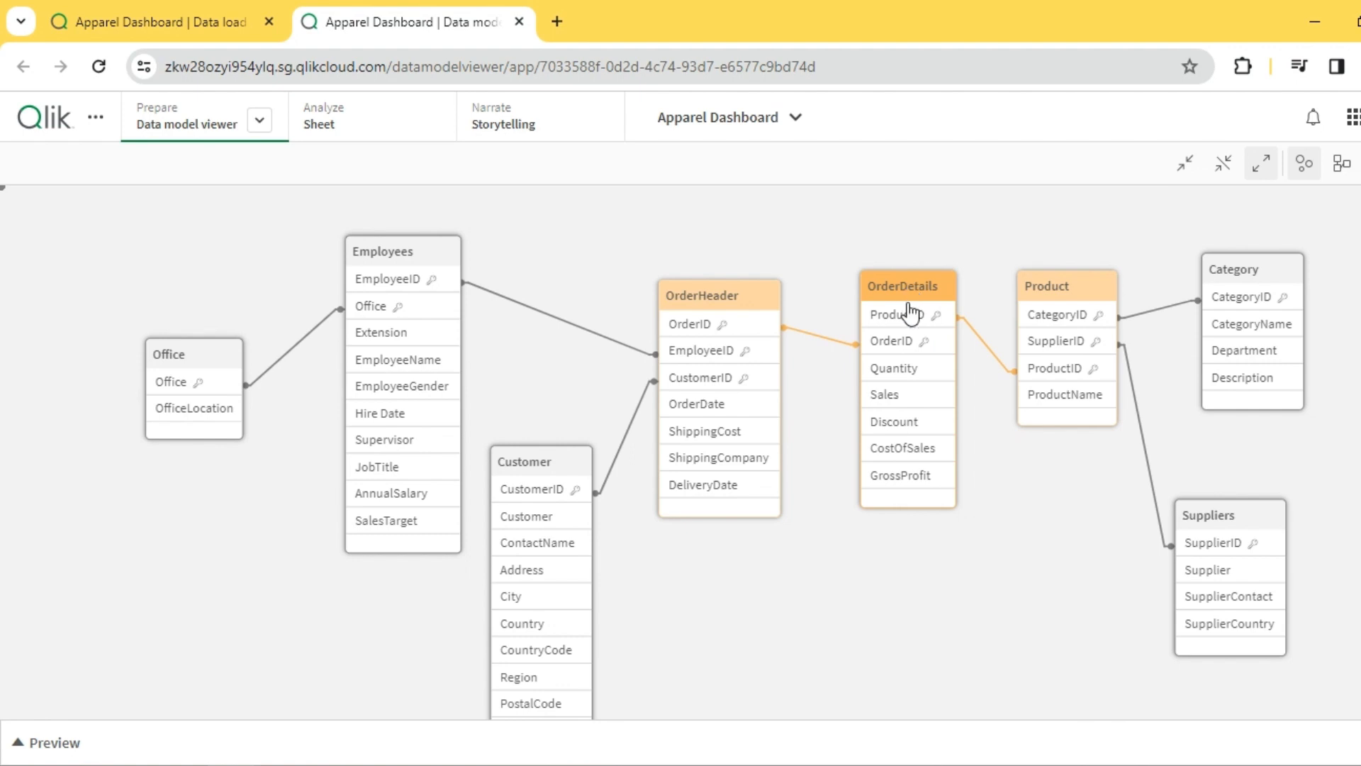
click(899, 345)
click(948, 238)
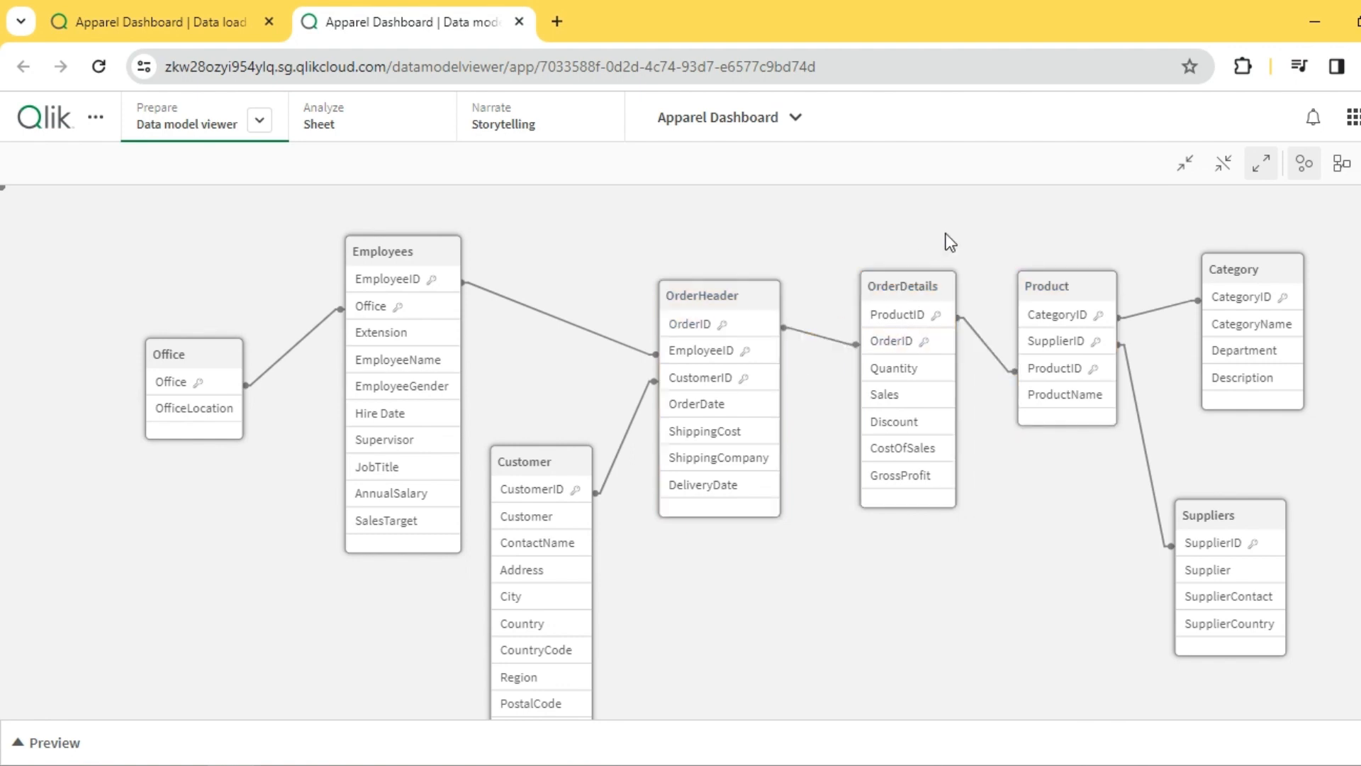
- Raise the Customer table so that its CustomerID field sits closer to the level of OrderHeader's
drag(571, 473, 568, 441)
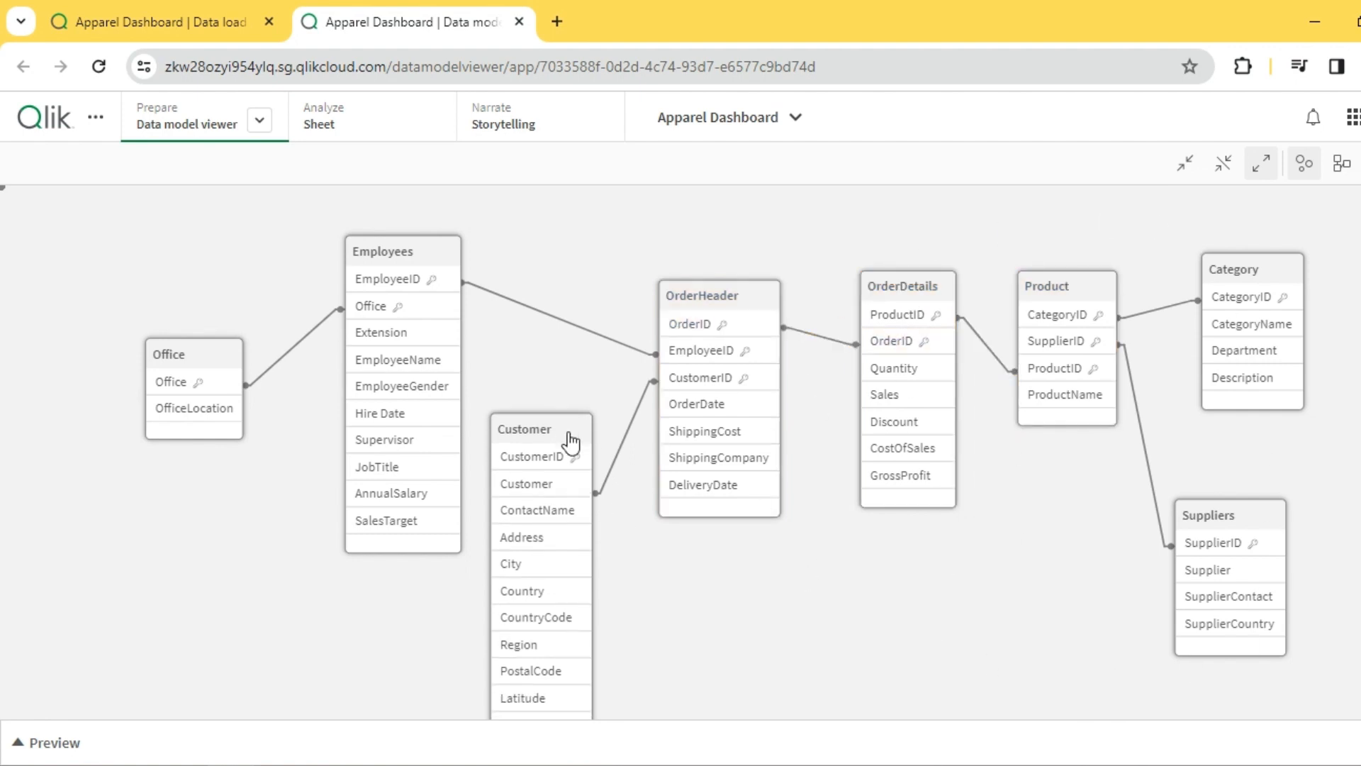
click(700, 585)
drag(540, 431, 535, 395)
click(710, 588)
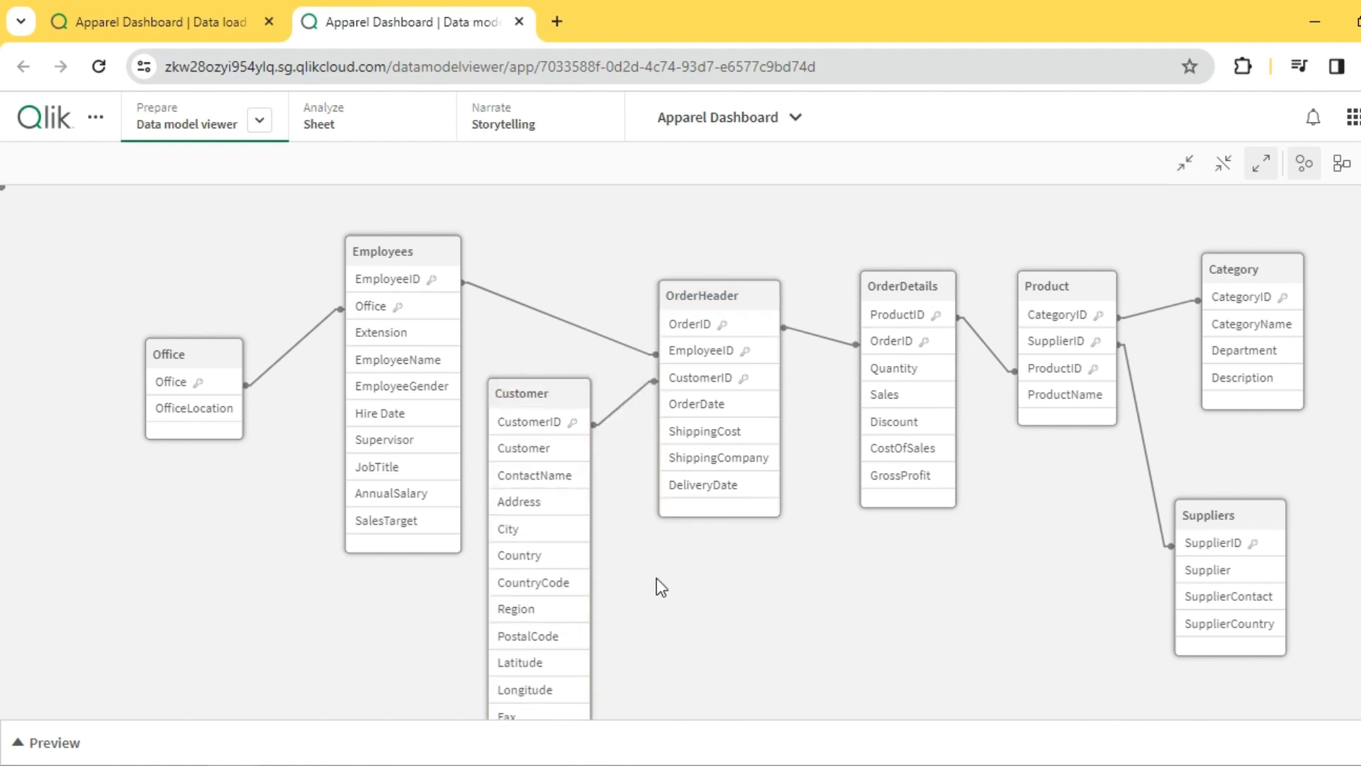
- Move the Employees, Office, Customer and OrderHeader tables higher in the data model
drag(386, 253, 365, 218)
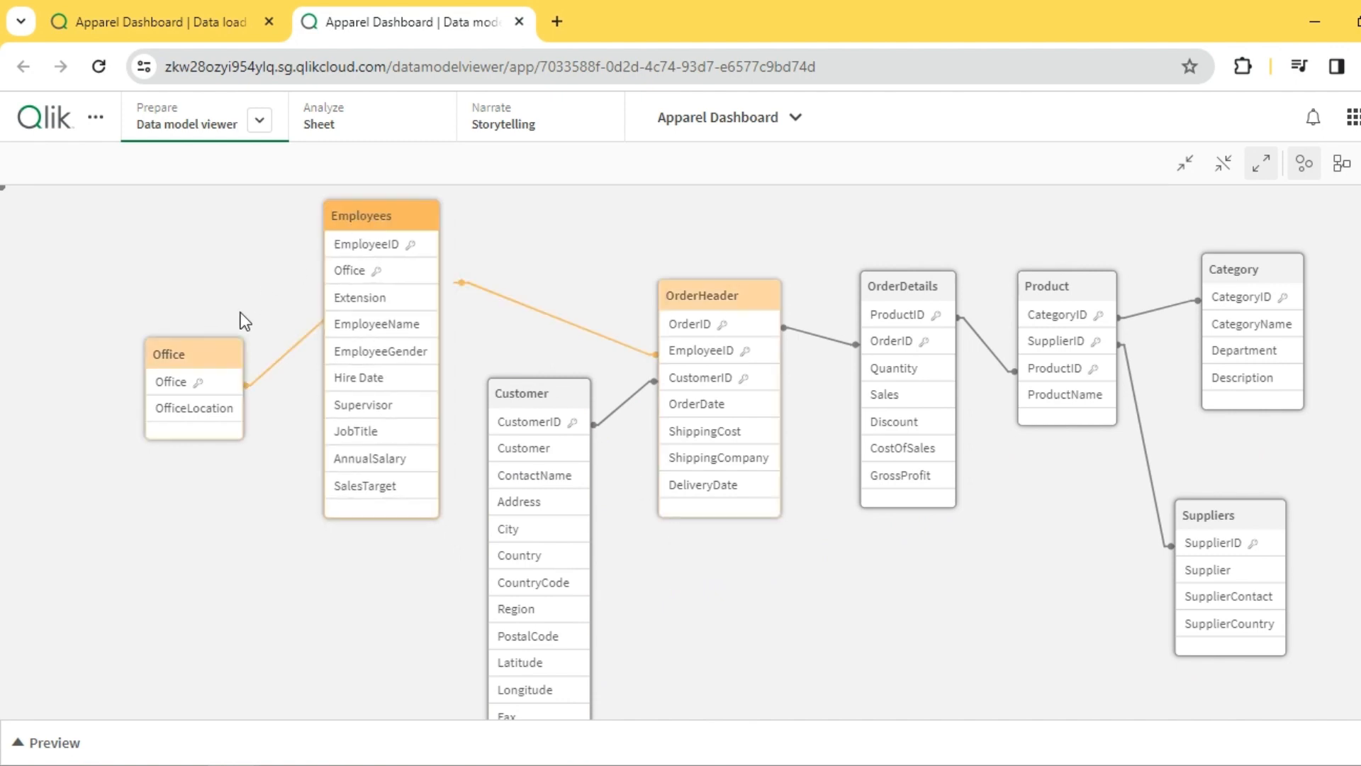
drag(205, 358, 215, 314)
drag(540, 397, 528, 370)
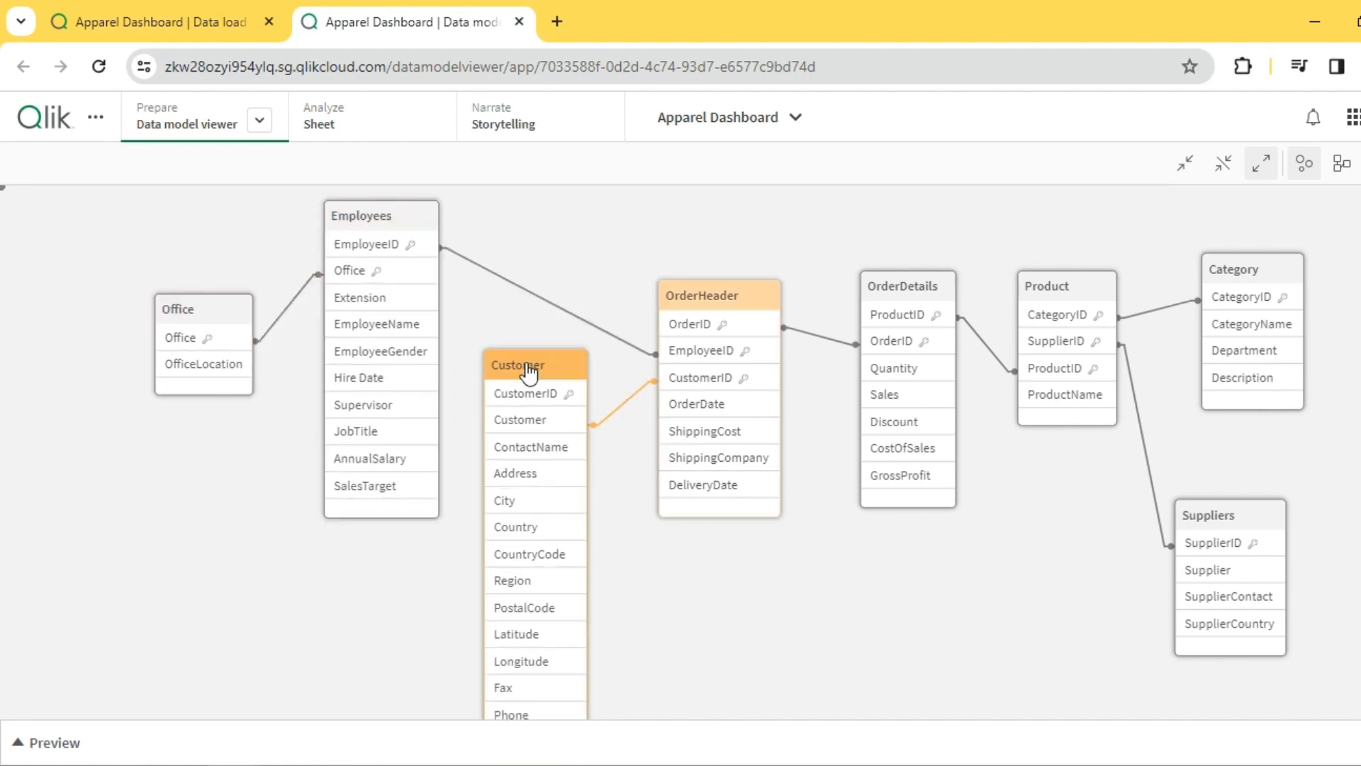
drag(704, 304, 708, 245)
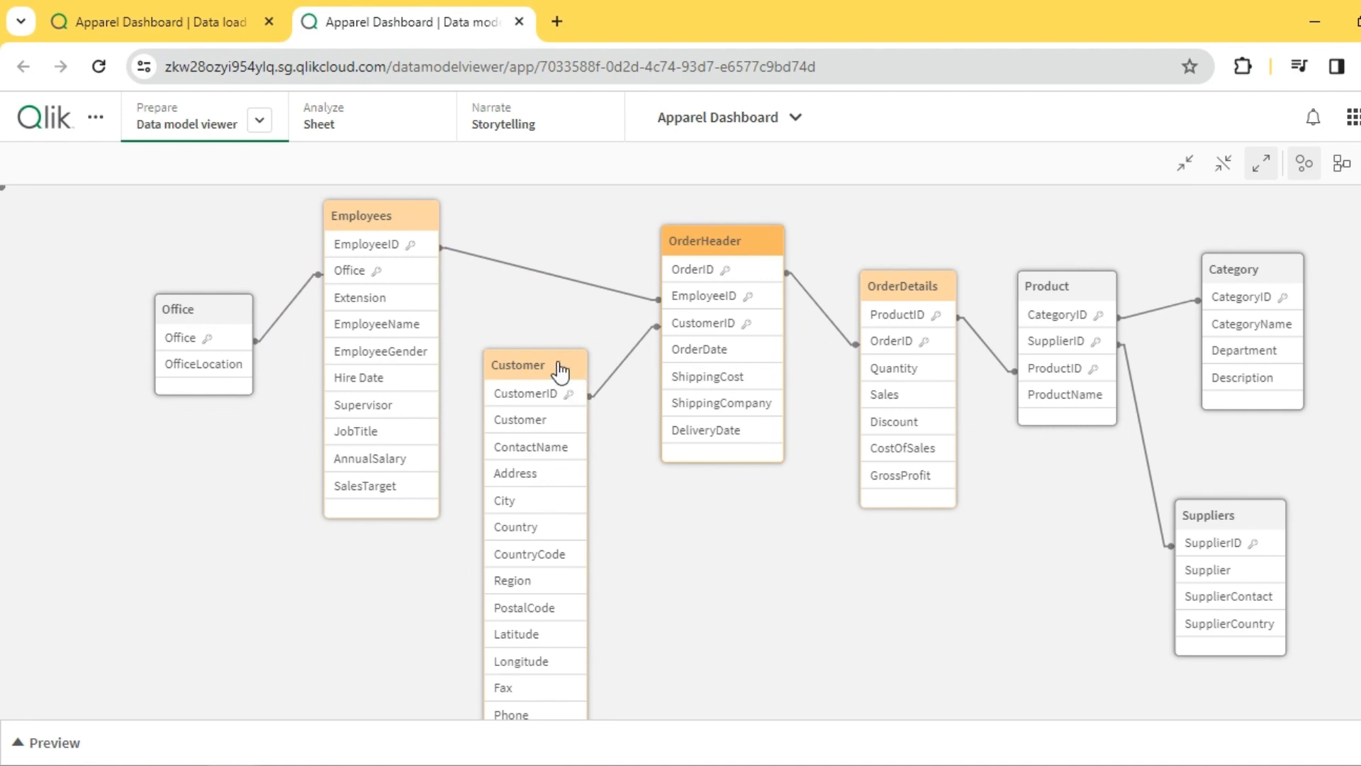
drag(560, 370, 547, 353)
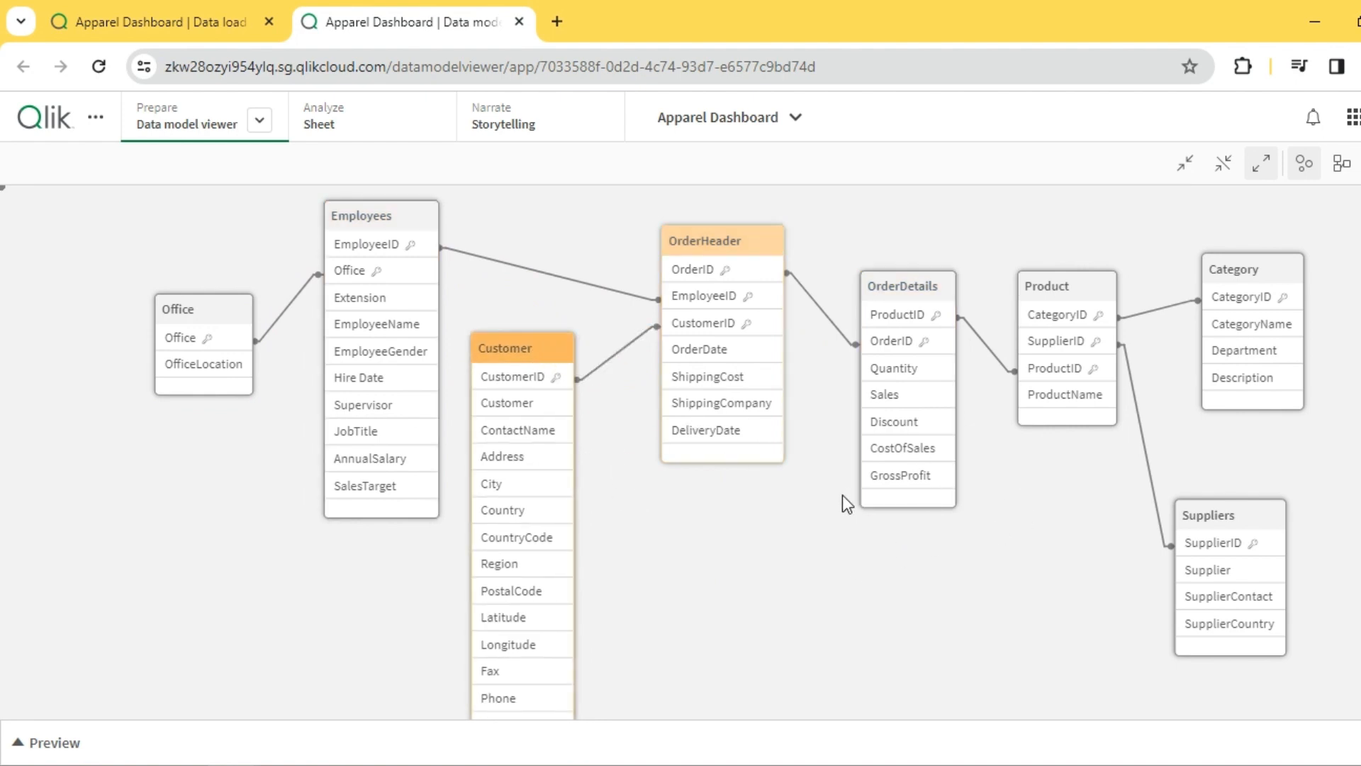
- Raise the OrderDetails, Product, Category and Suppliers tables to match the rest of the layout
drag(897, 290, 897, 265)
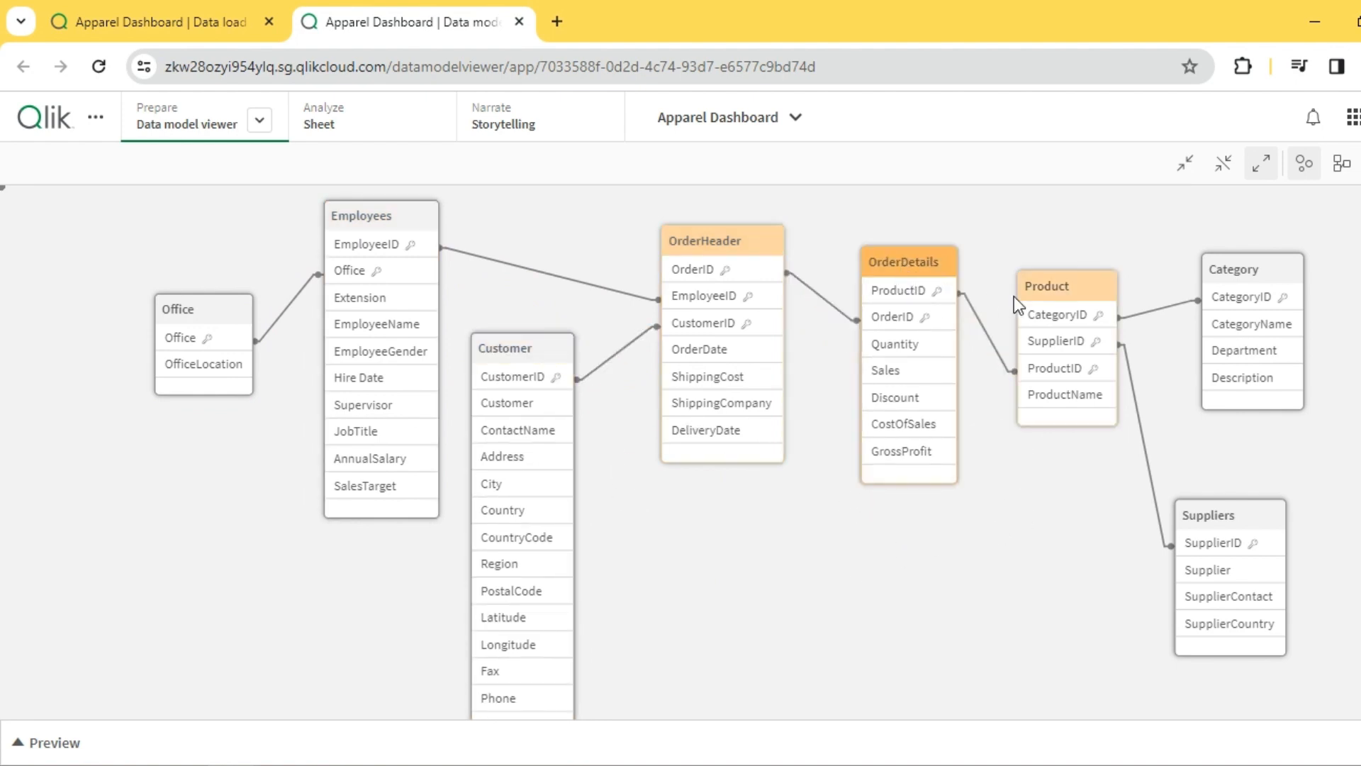
drag(1031, 301, 1035, 265)
drag(1227, 295, 1221, 269)
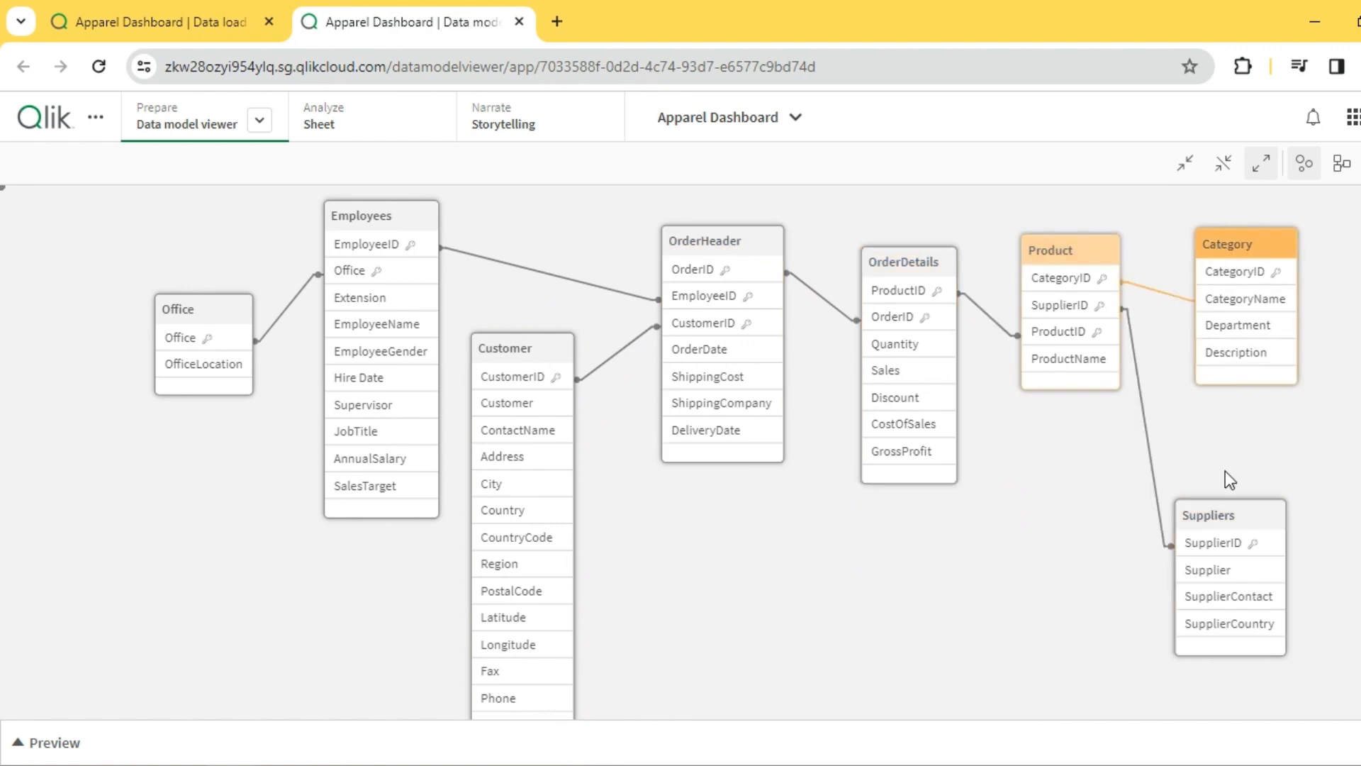
drag(1230, 520, 1218, 488)
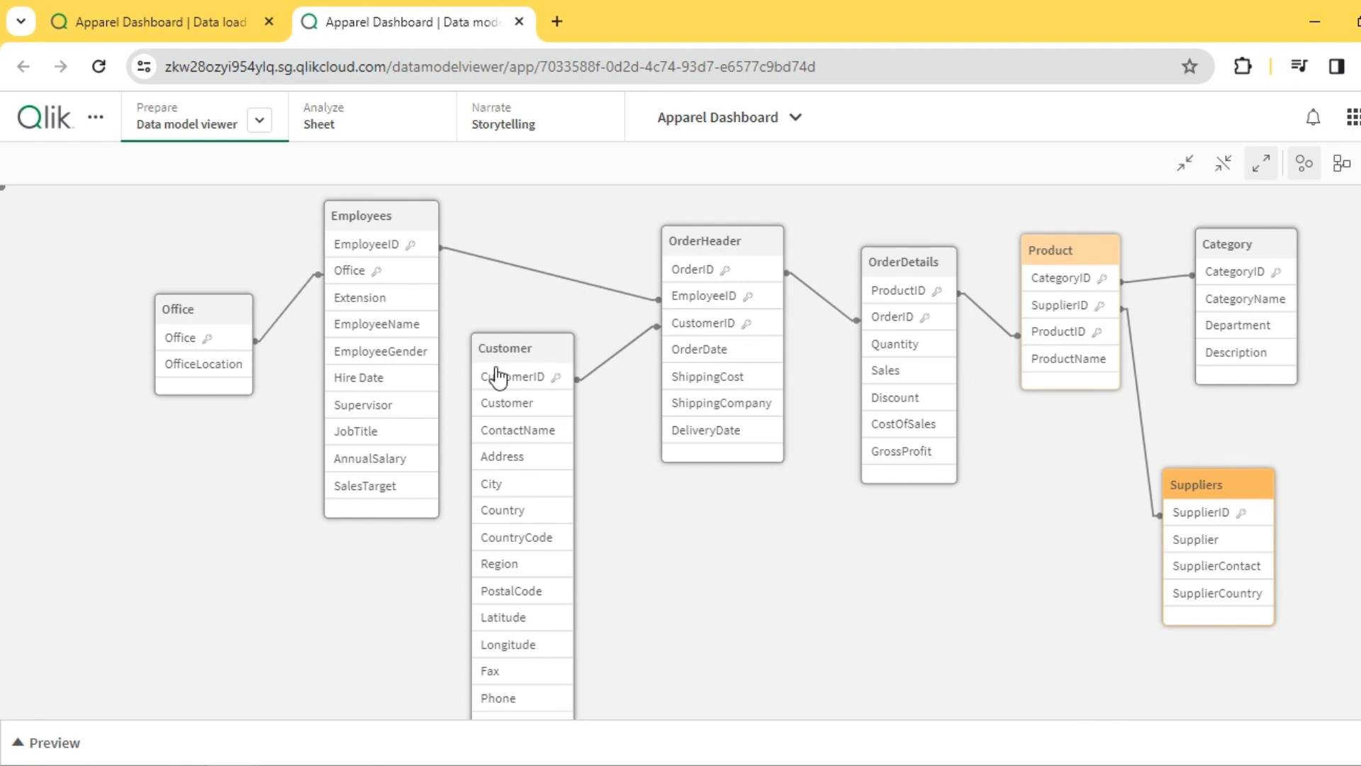
- Open the app's new analysis sheet, look at the Insight Advisor's data exploration options, and return to the sheet
click(333, 125)
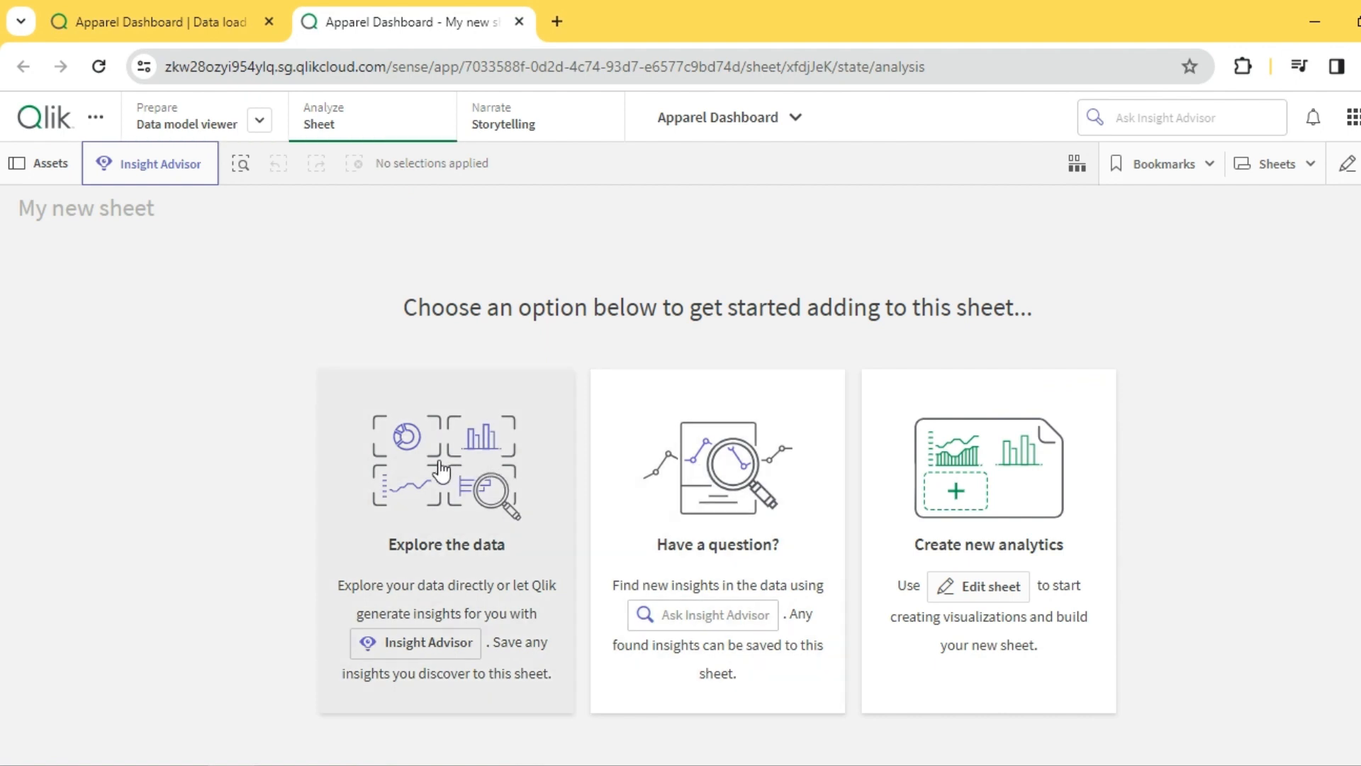
click(440, 468)
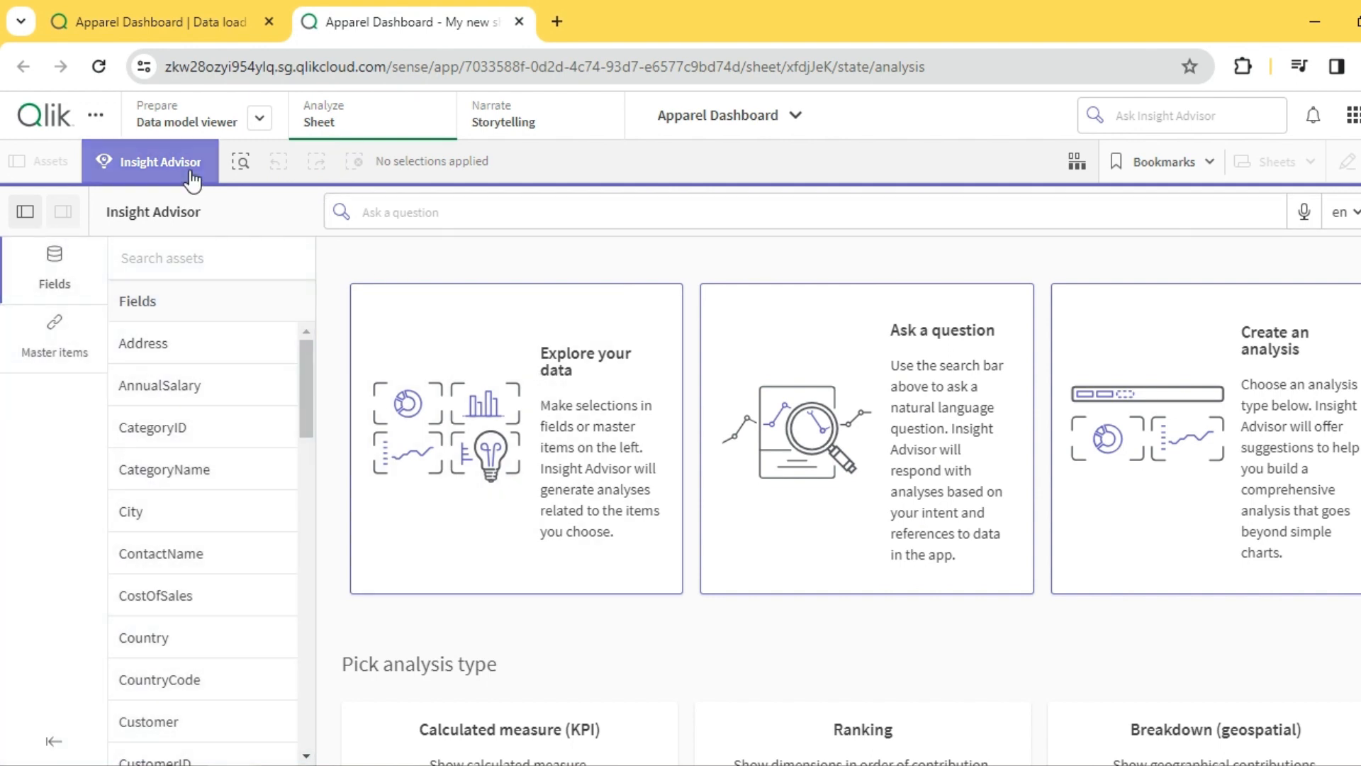
click(190, 179)
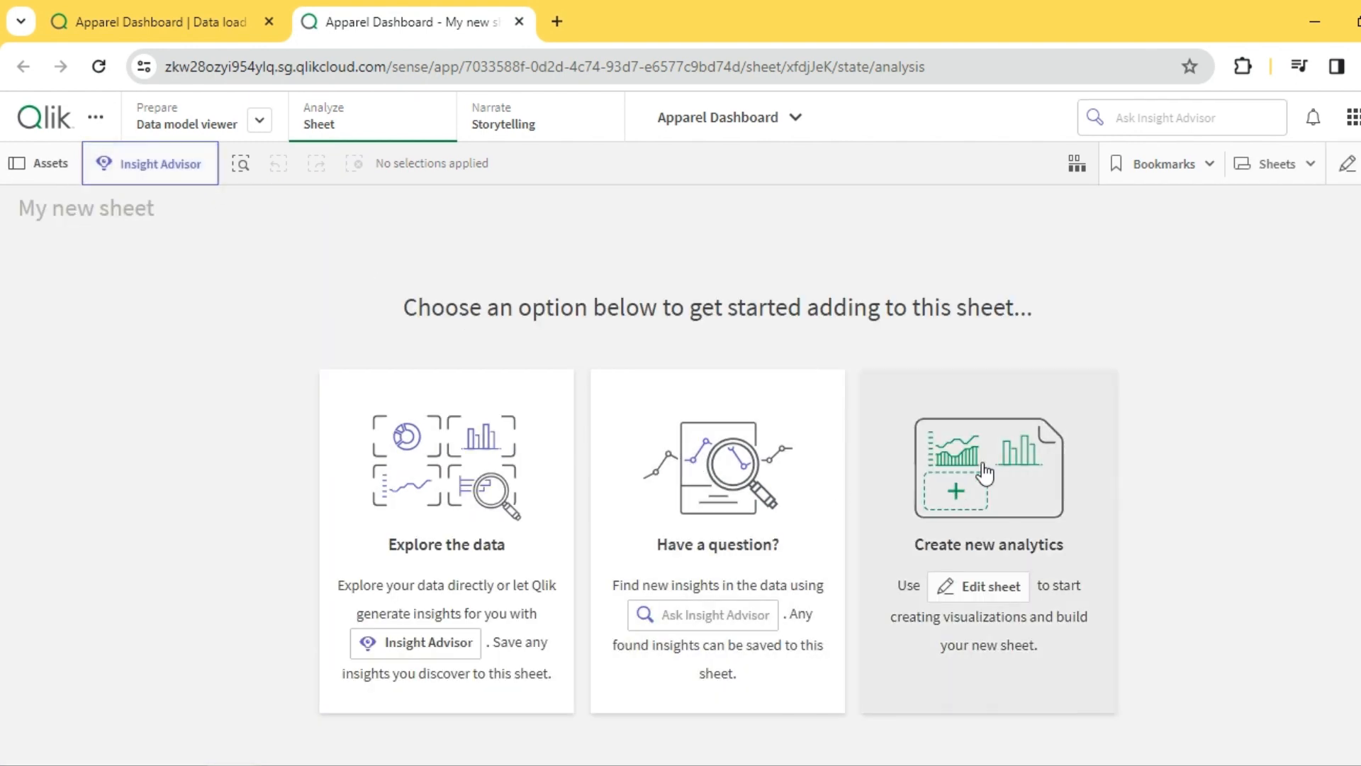
- Start creating new analytics on the empty sheet and rename the sheet as Dashboard
click(986, 472)
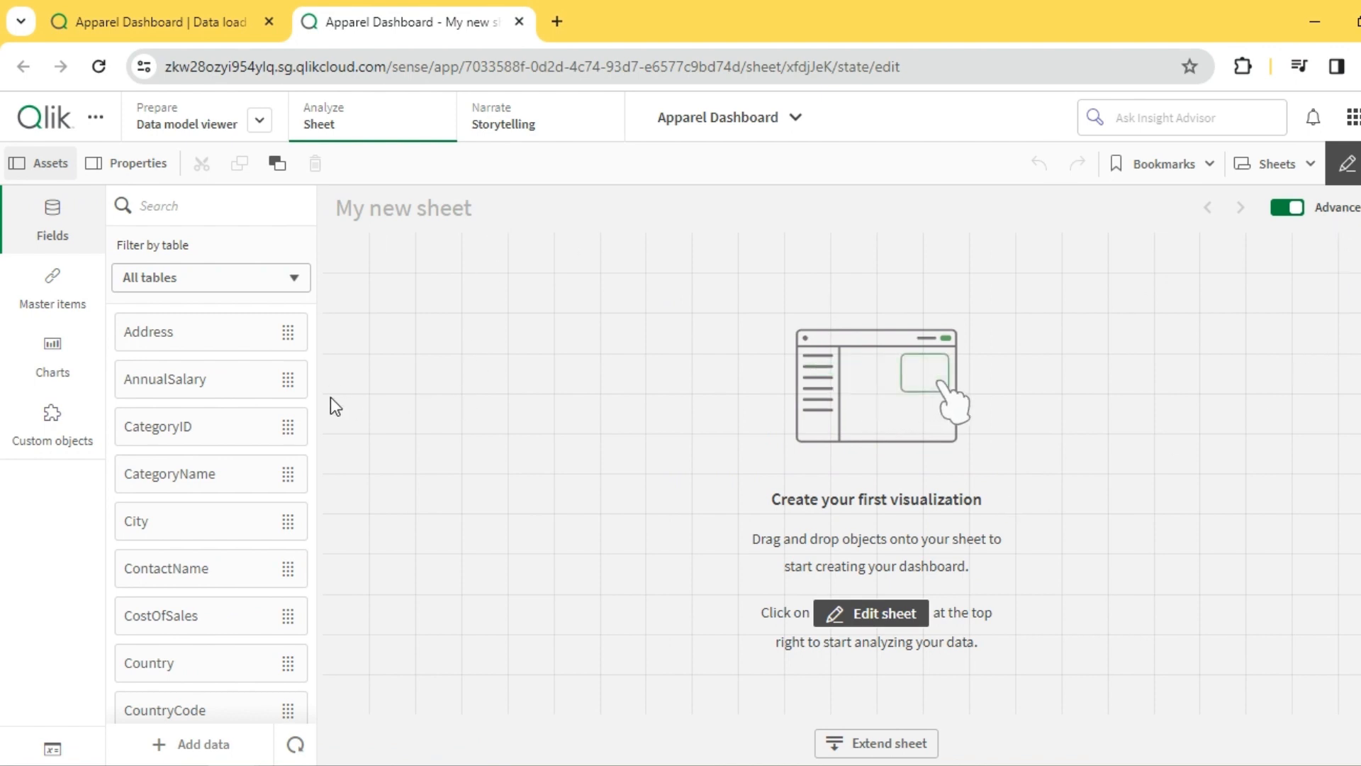
click(56, 358)
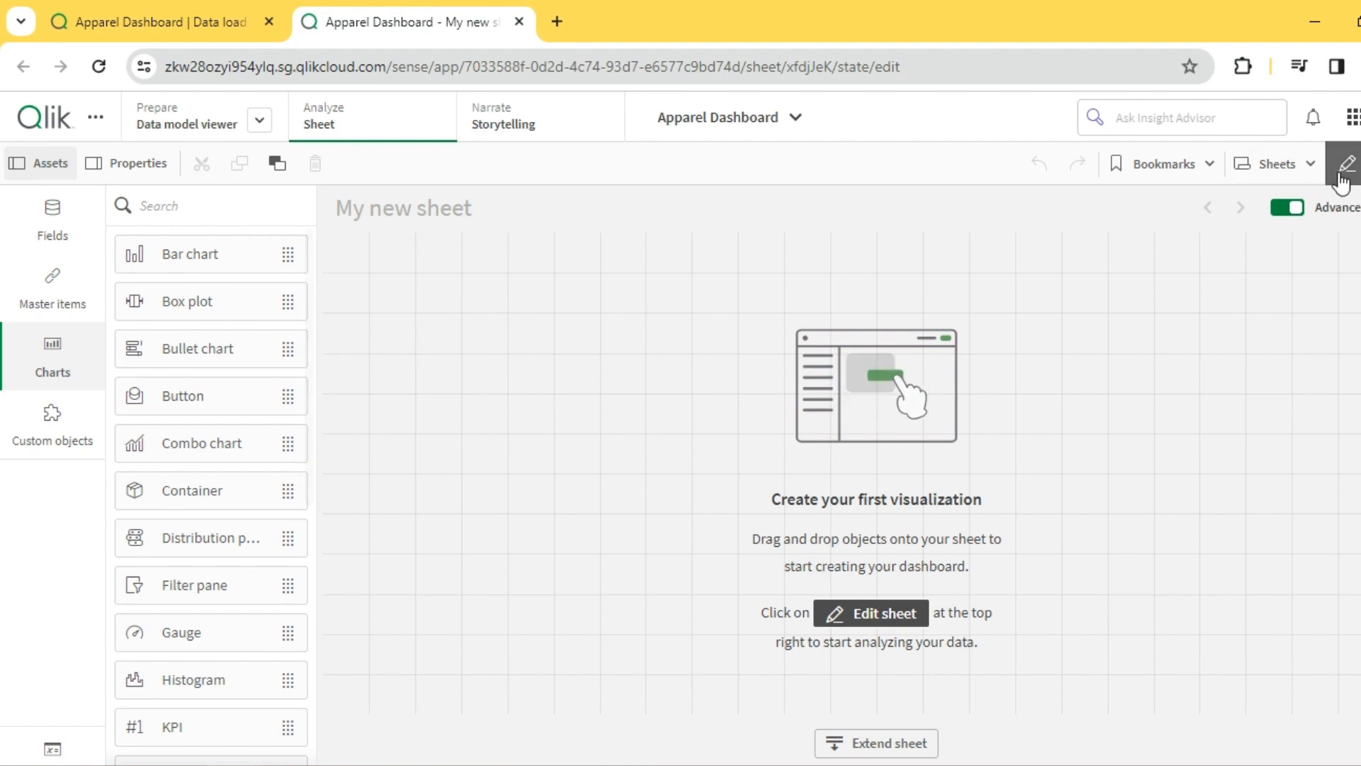
click(1308, 165)
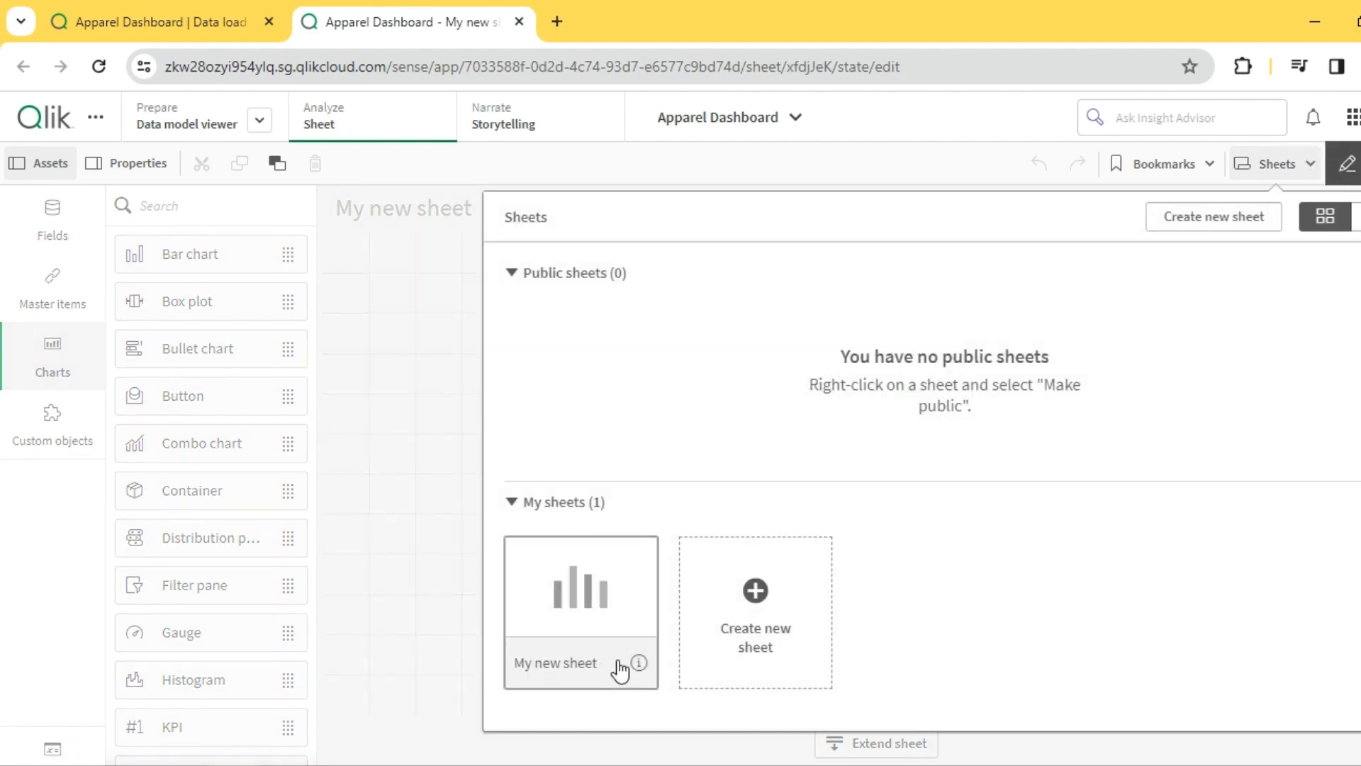
click(639, 662)
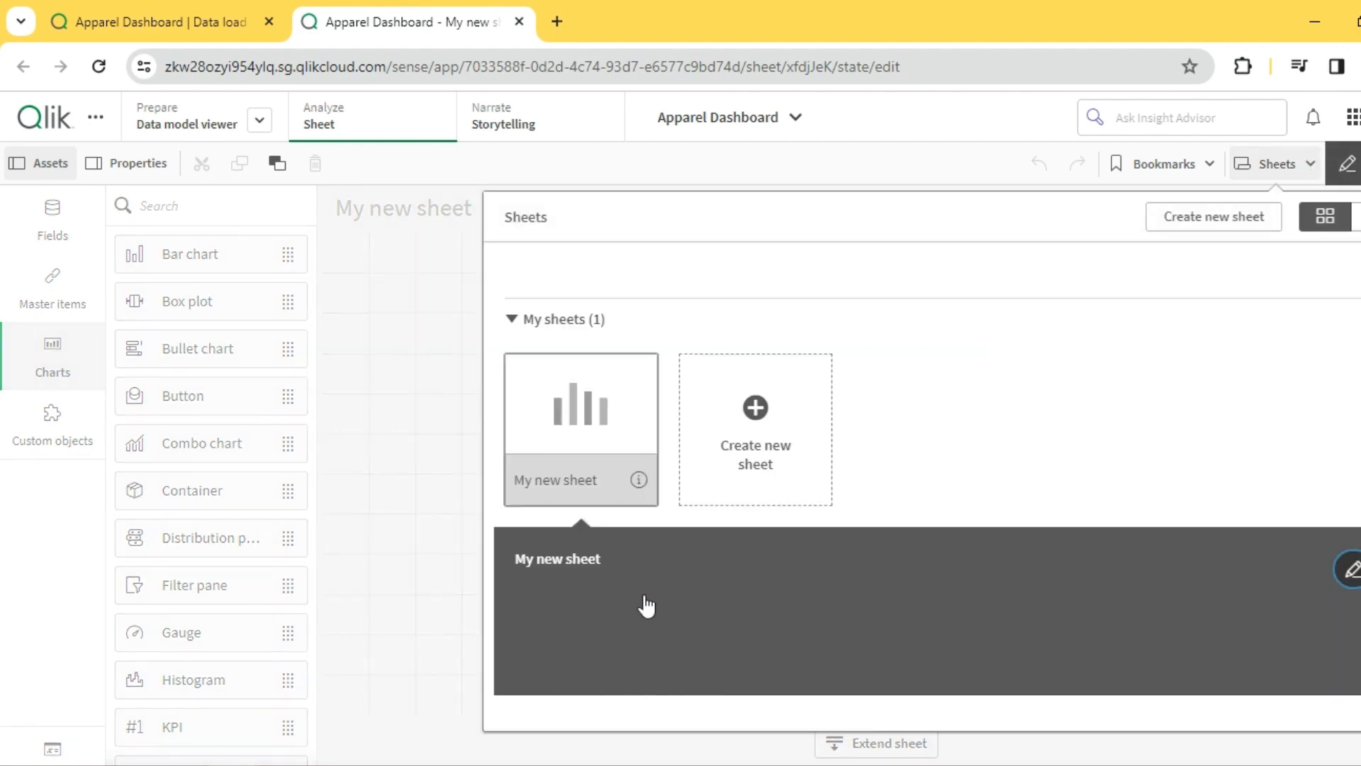
click(1347, 571)
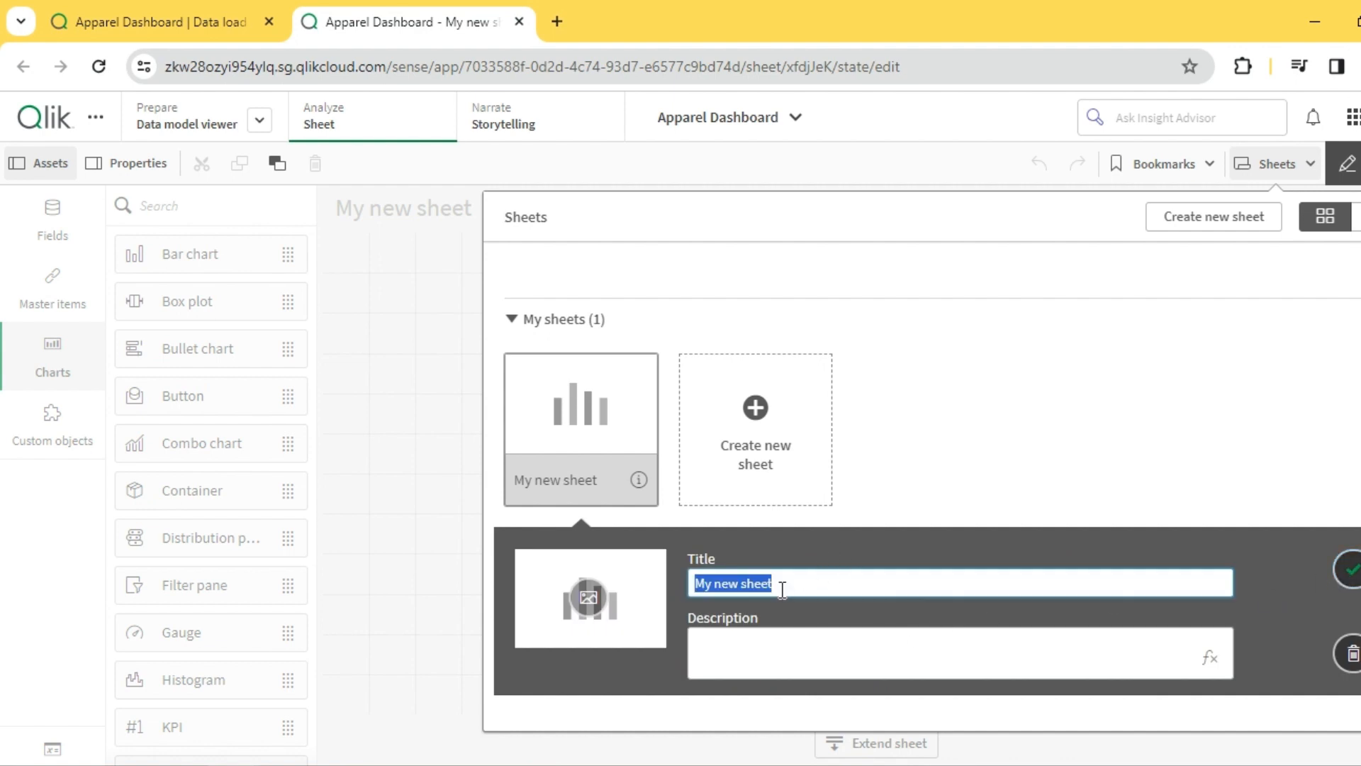
text(Das)
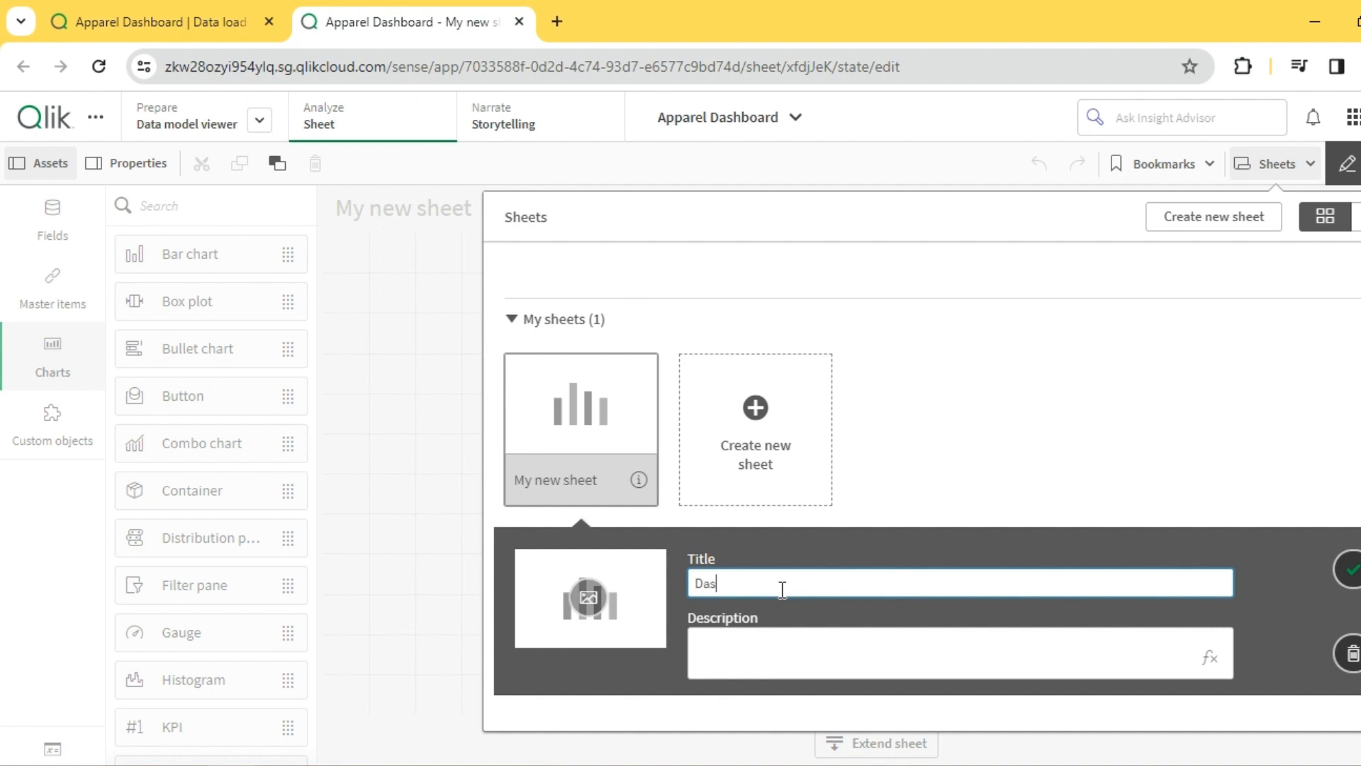
text(hboard)
key(Return)
click(593, 419)
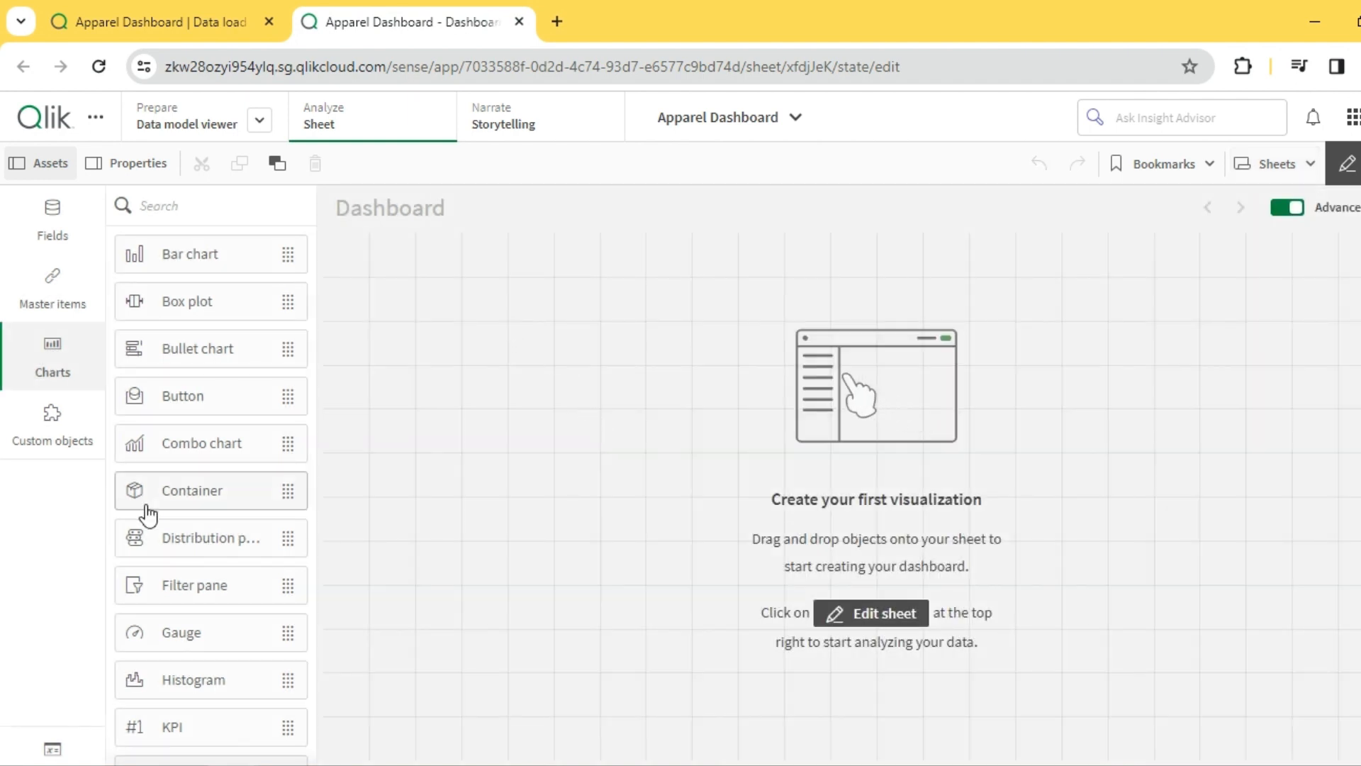
- Add a KPI showing Sum(Sales) at the sheet's upper-left corner and shrink it to about 6 by 2 grid cells
scroll(181, 546, down, 7)
scroll(185, 397, up, 5)
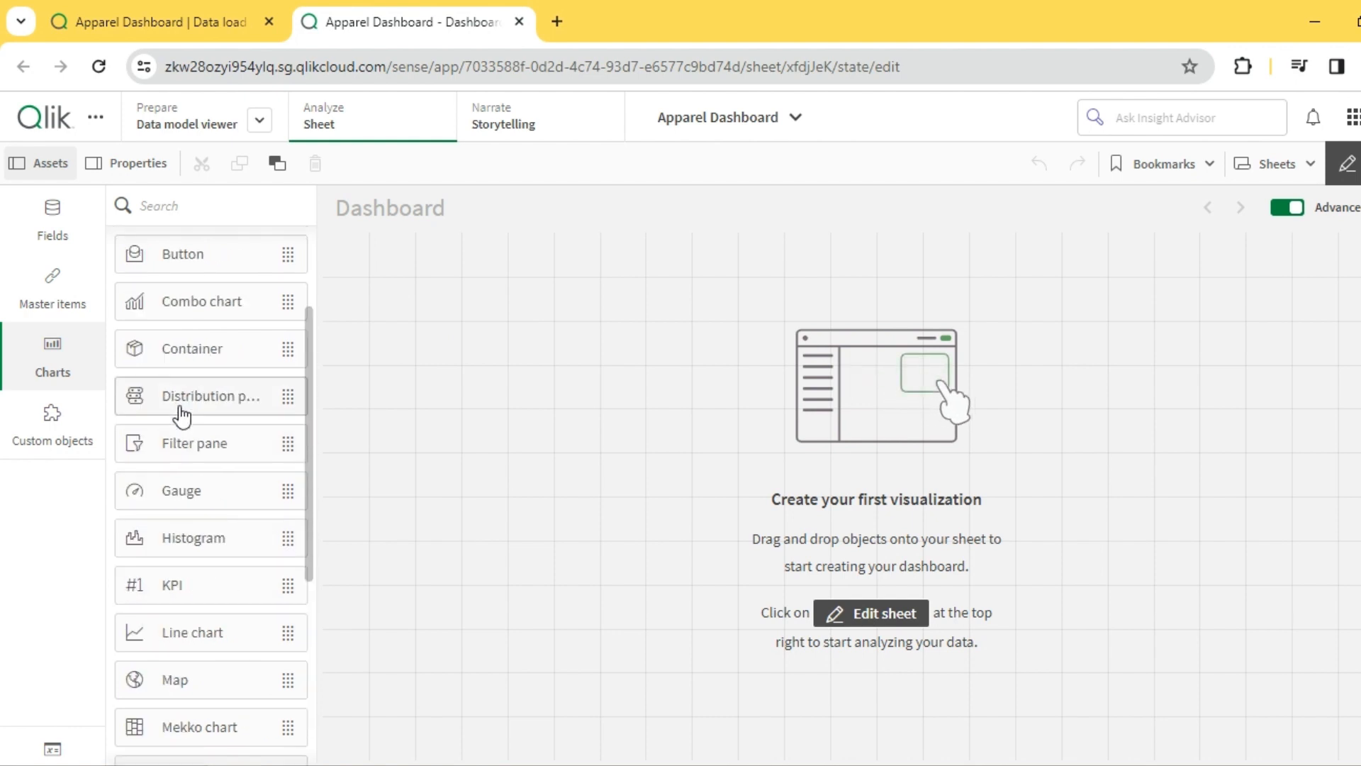
drag(197, 596, 735, 435)
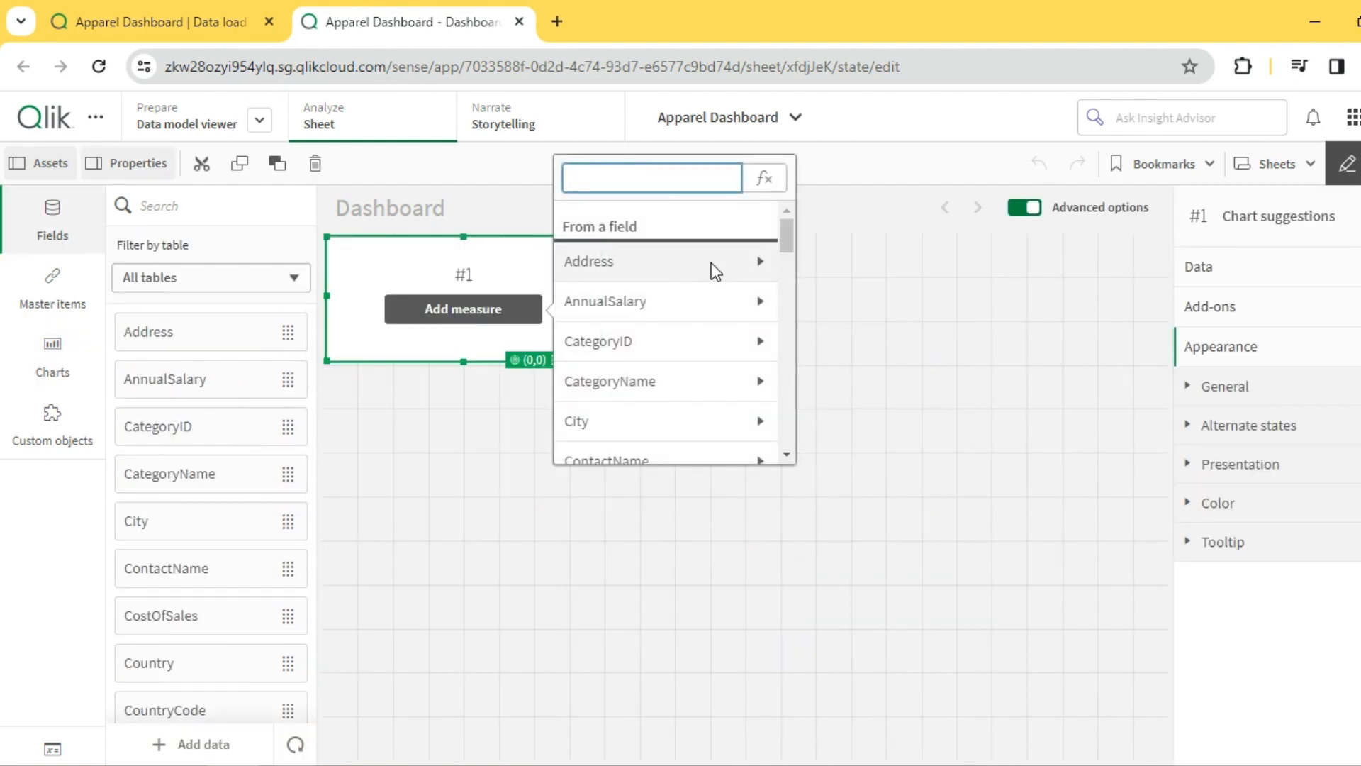
text(sa)
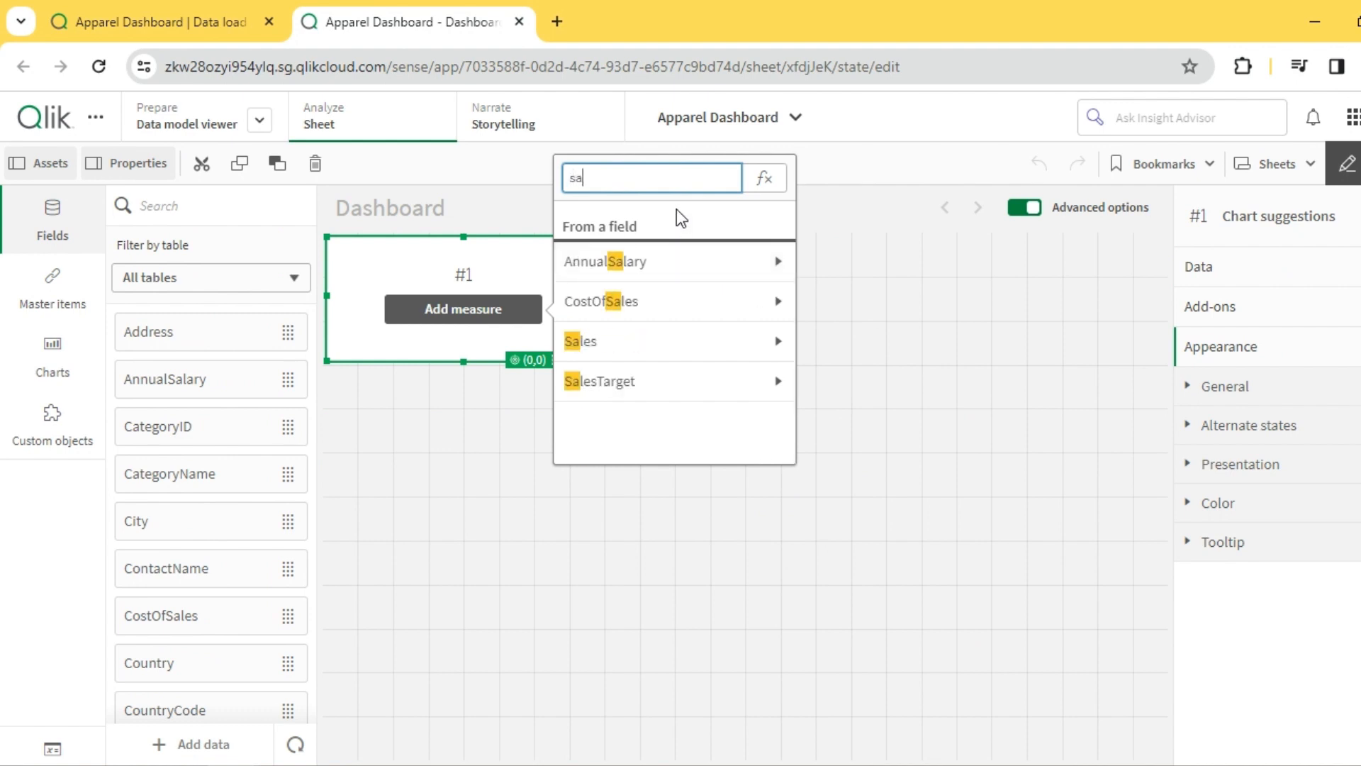
click(624, 349)
click(656, 246)
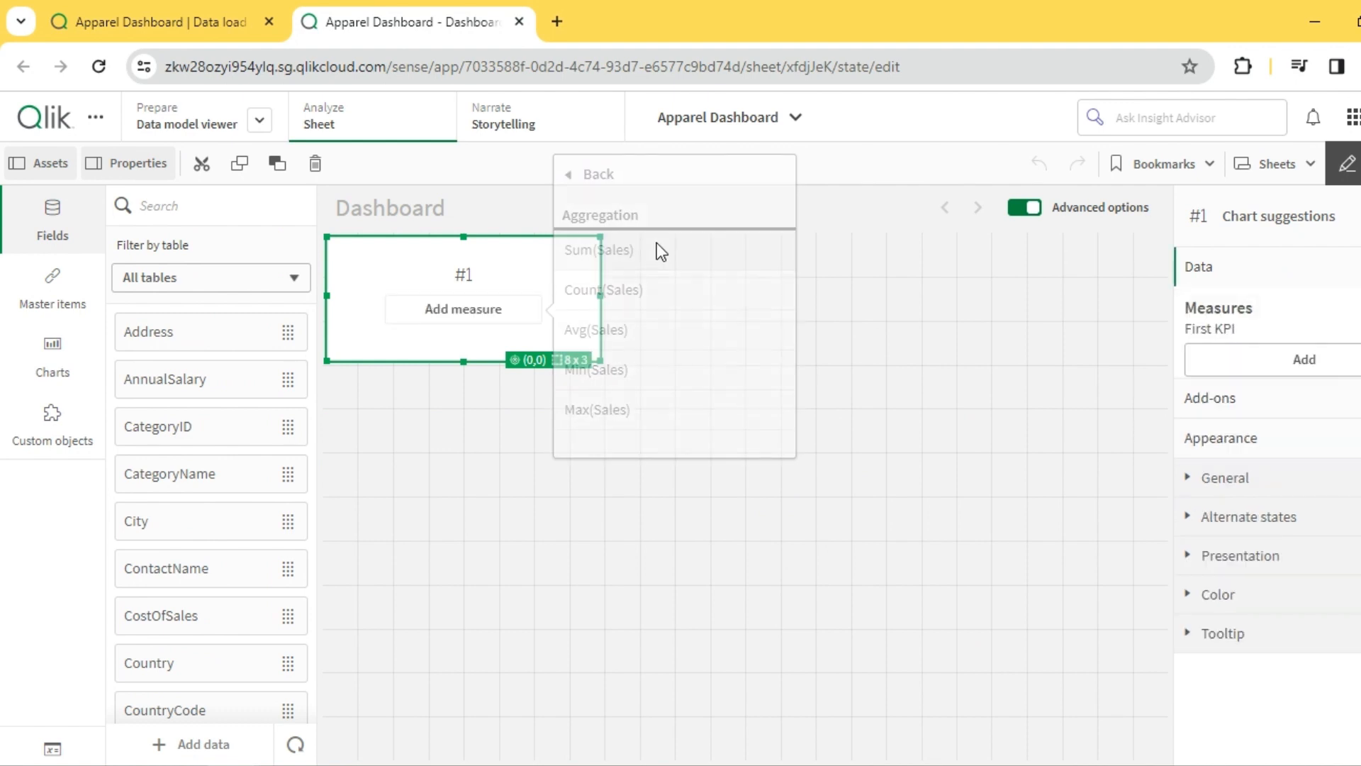
drag(599, 367, 614, 384)
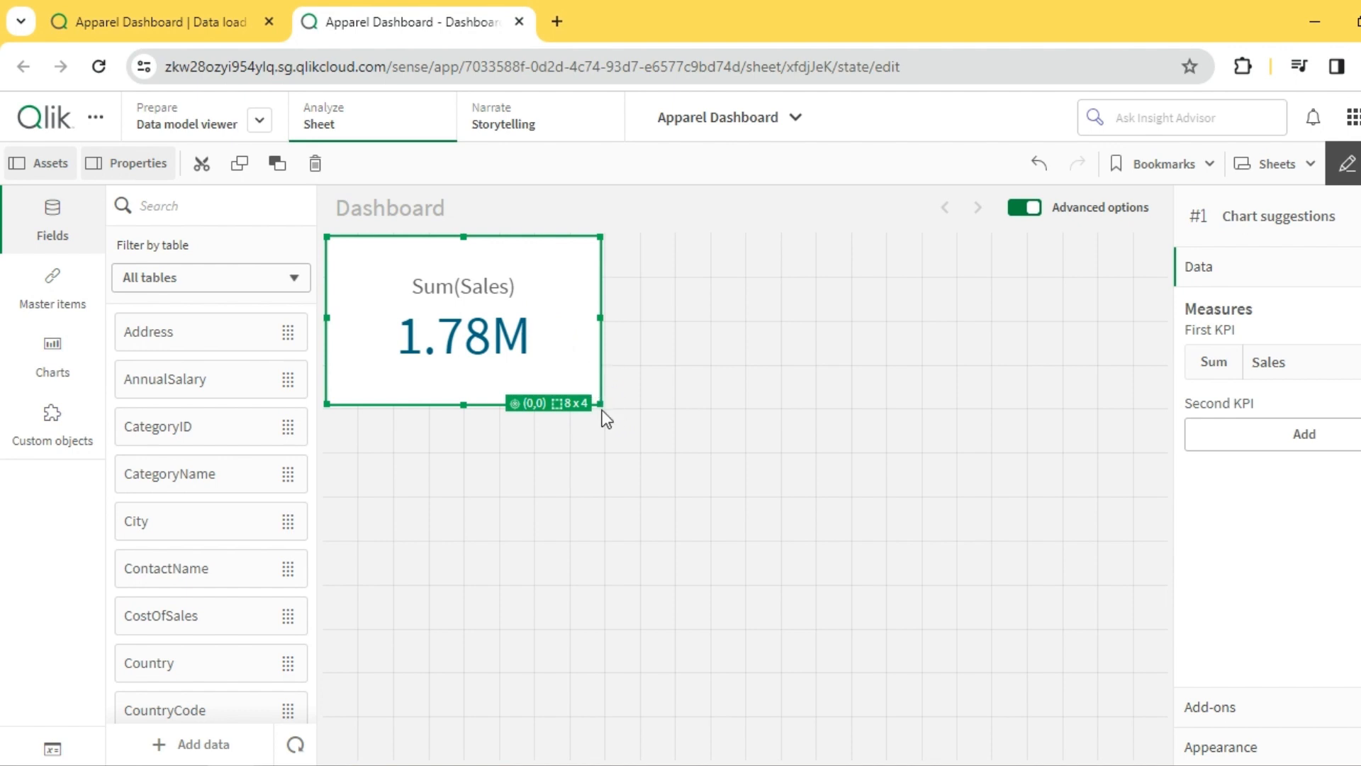
drag(602, 409, 520, 330)
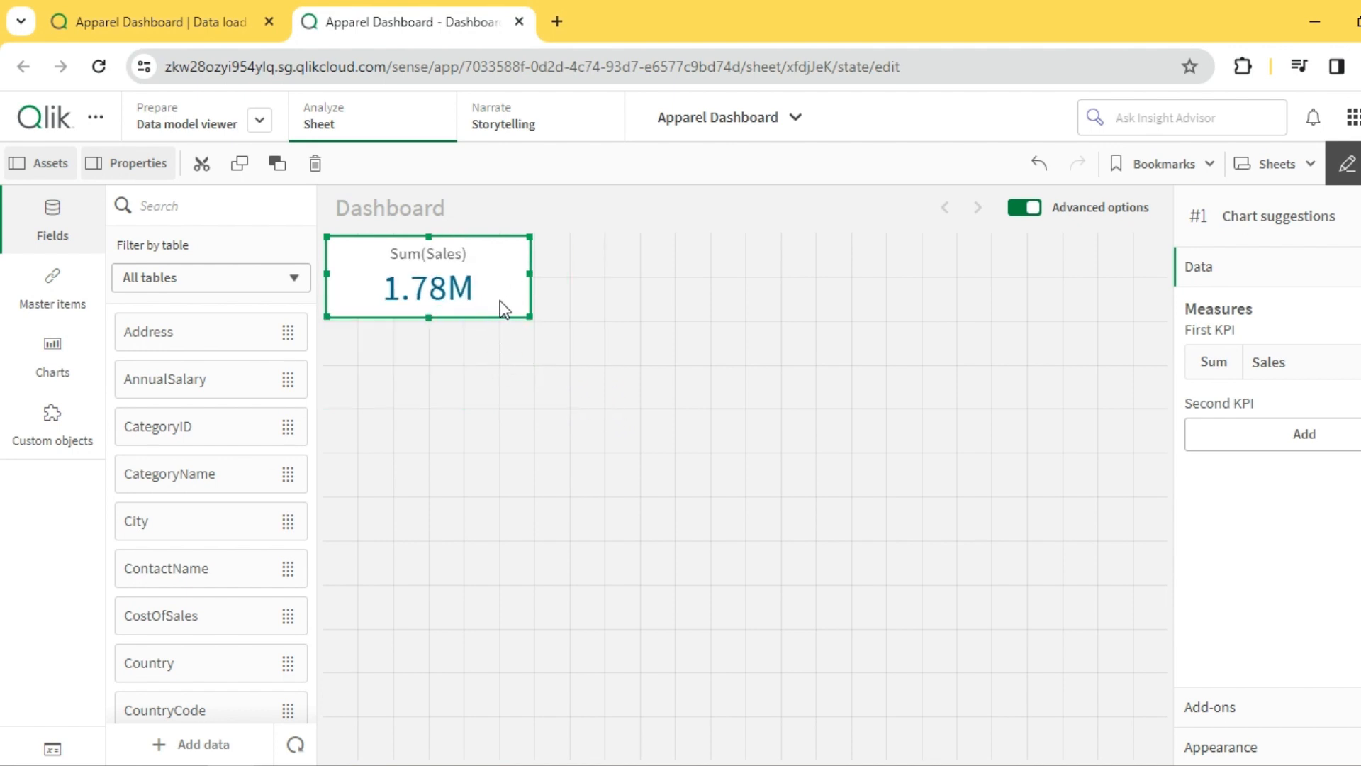
- Create a master measure named Total Sales with the expression Sum(Sales)
click(52, 301)
click(214, 340)
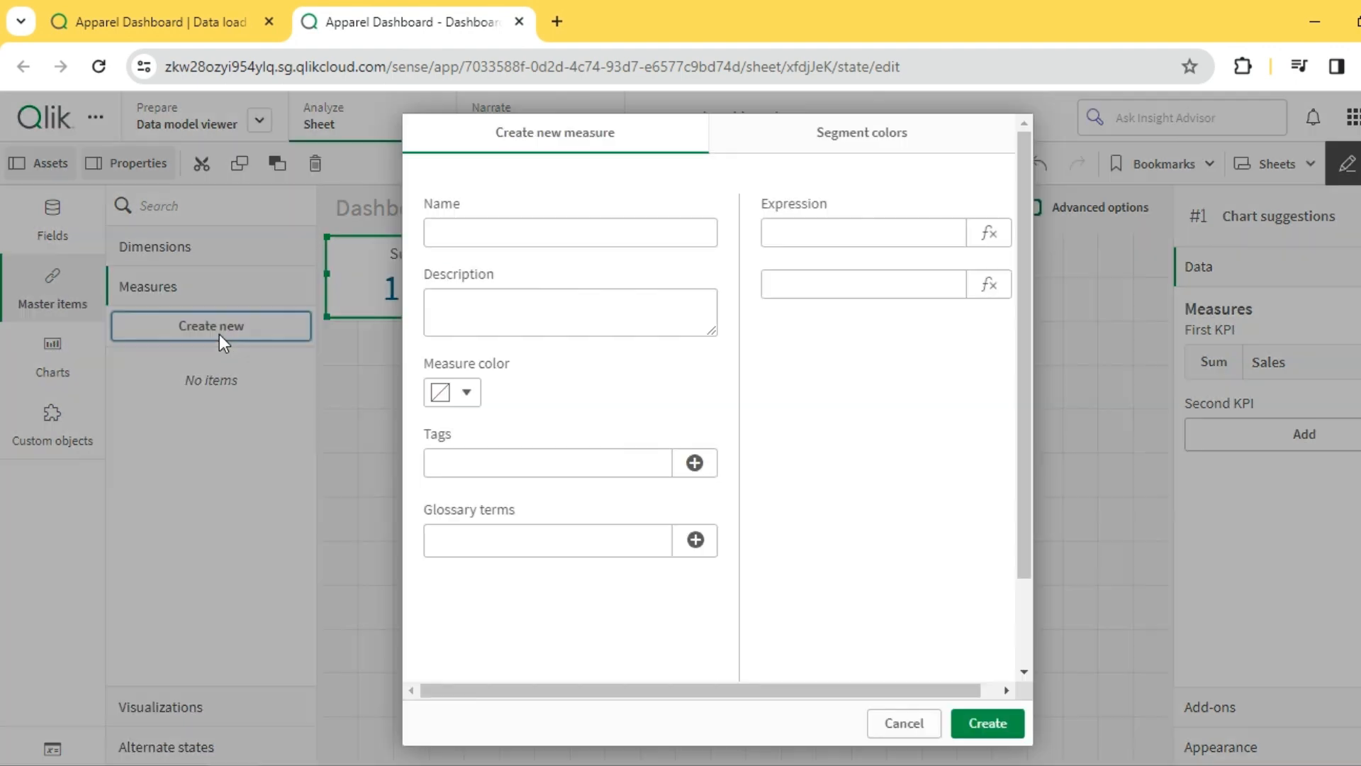
click(570, 233)
text(Total Sales)
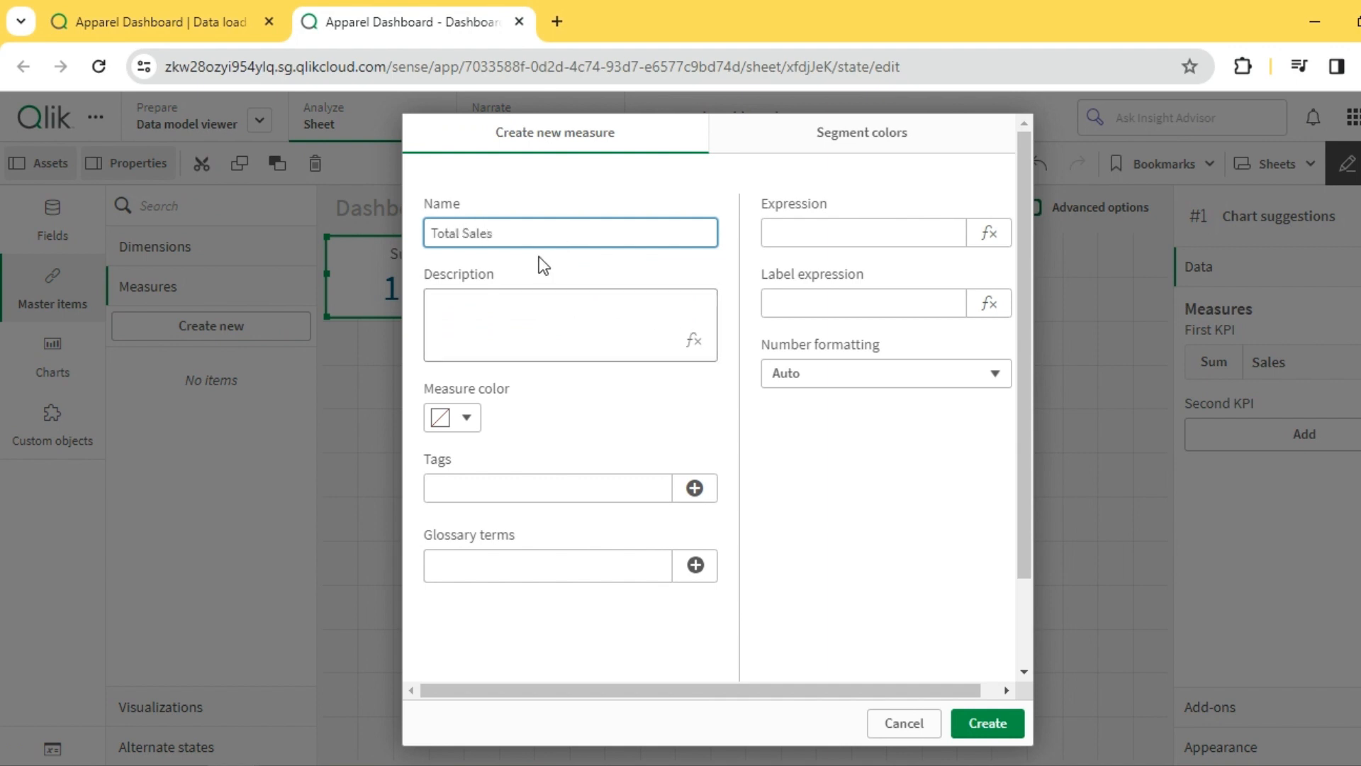
click(842, 234)
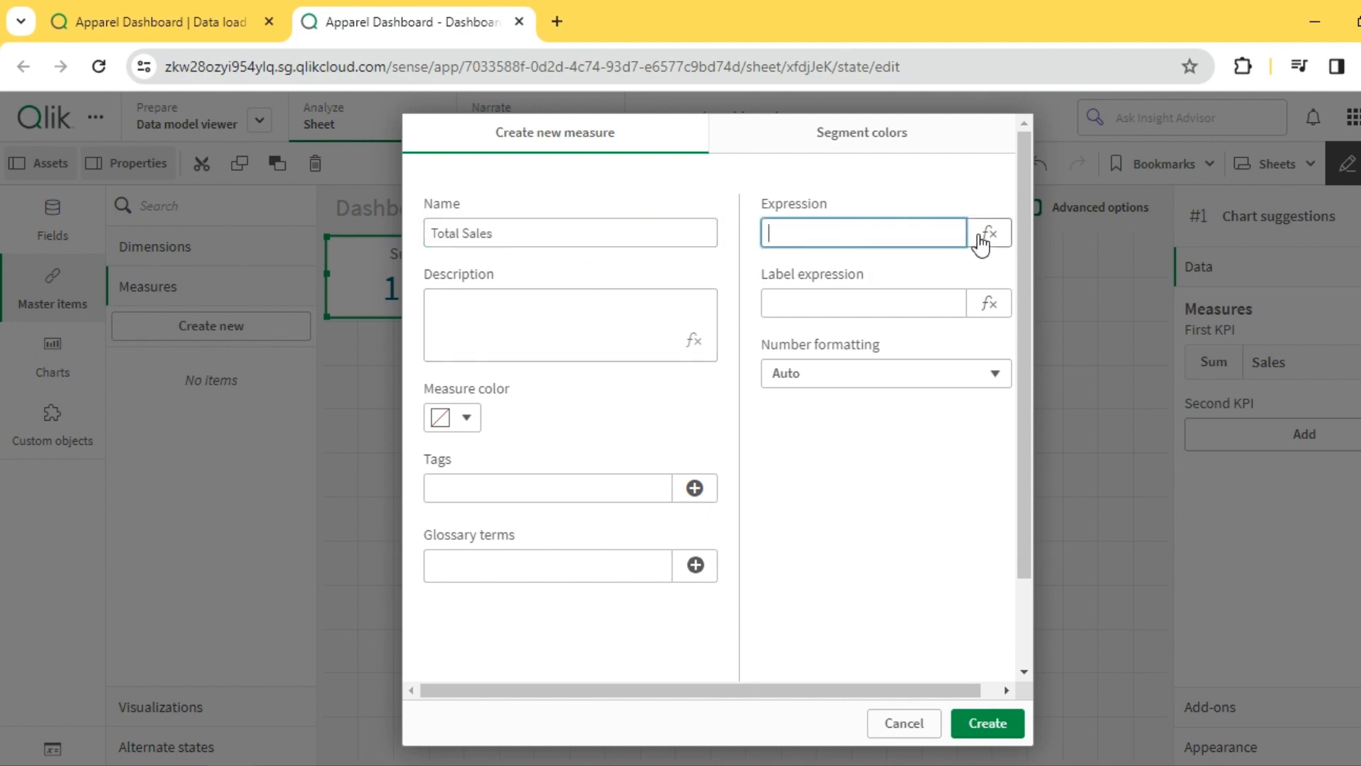
click(990, 234)
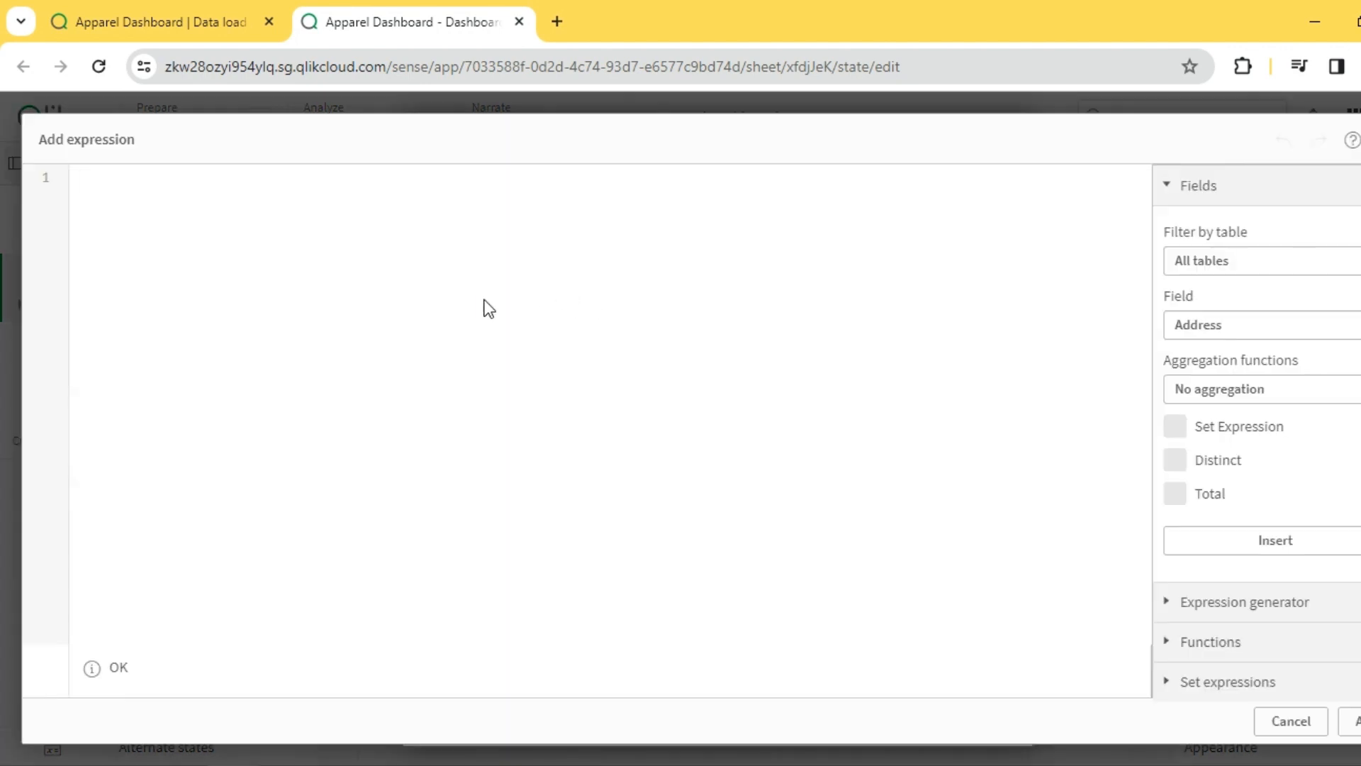
text(Sum(Sa)
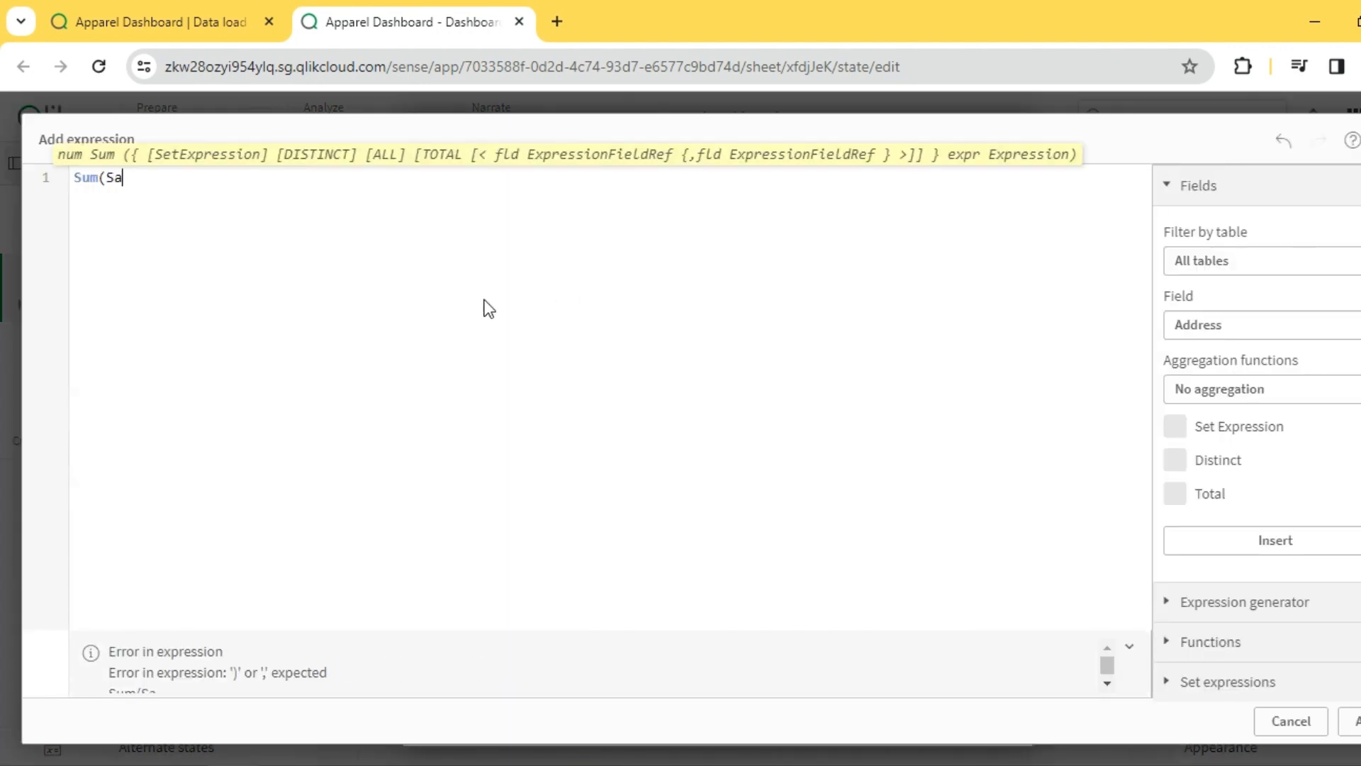
text(les))
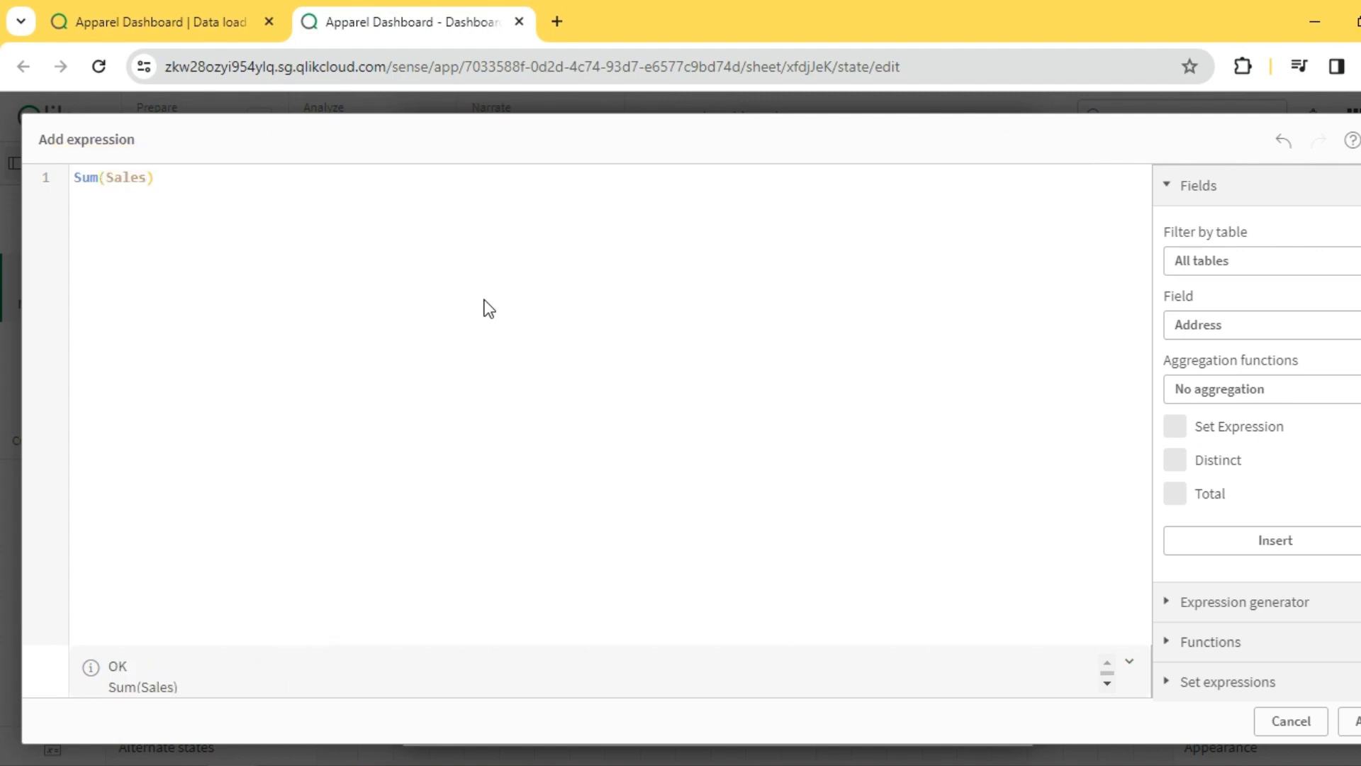
click(1351, 721)
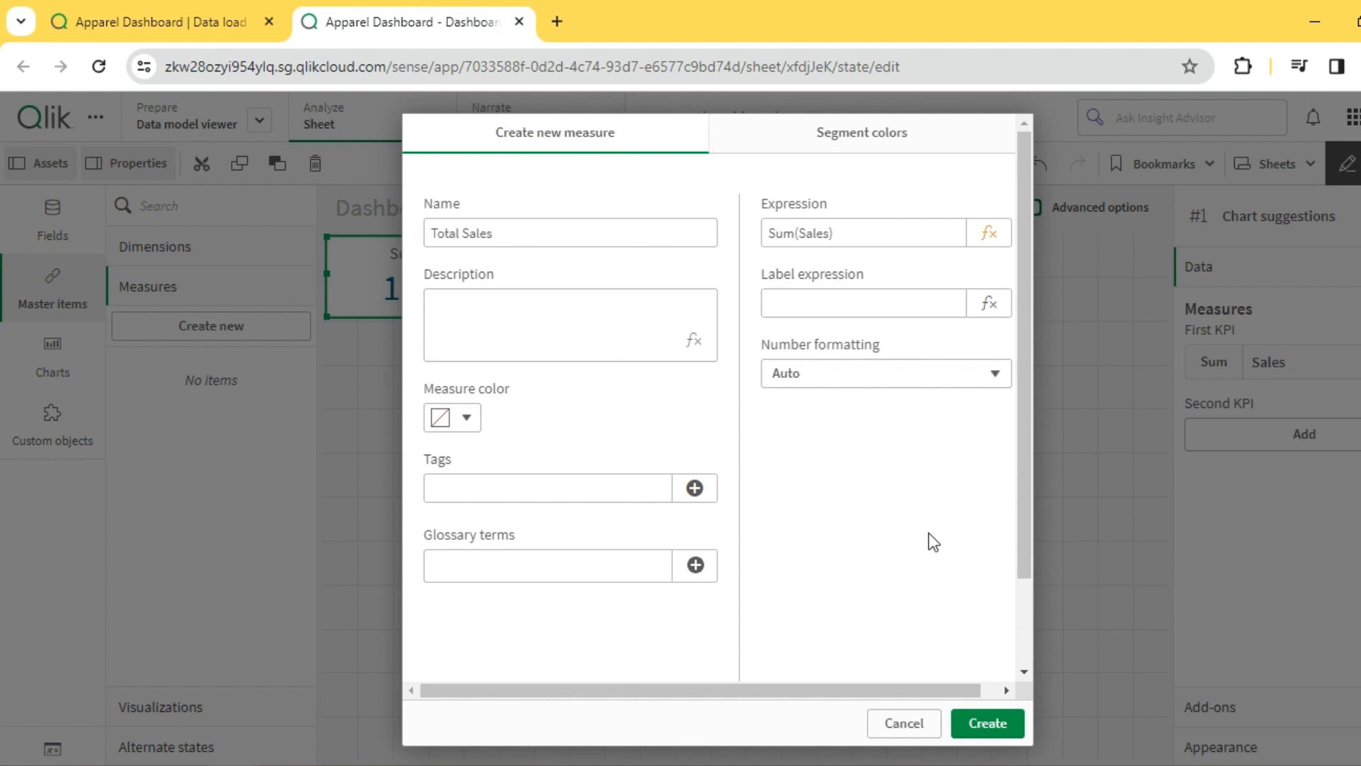
click(987, 724)
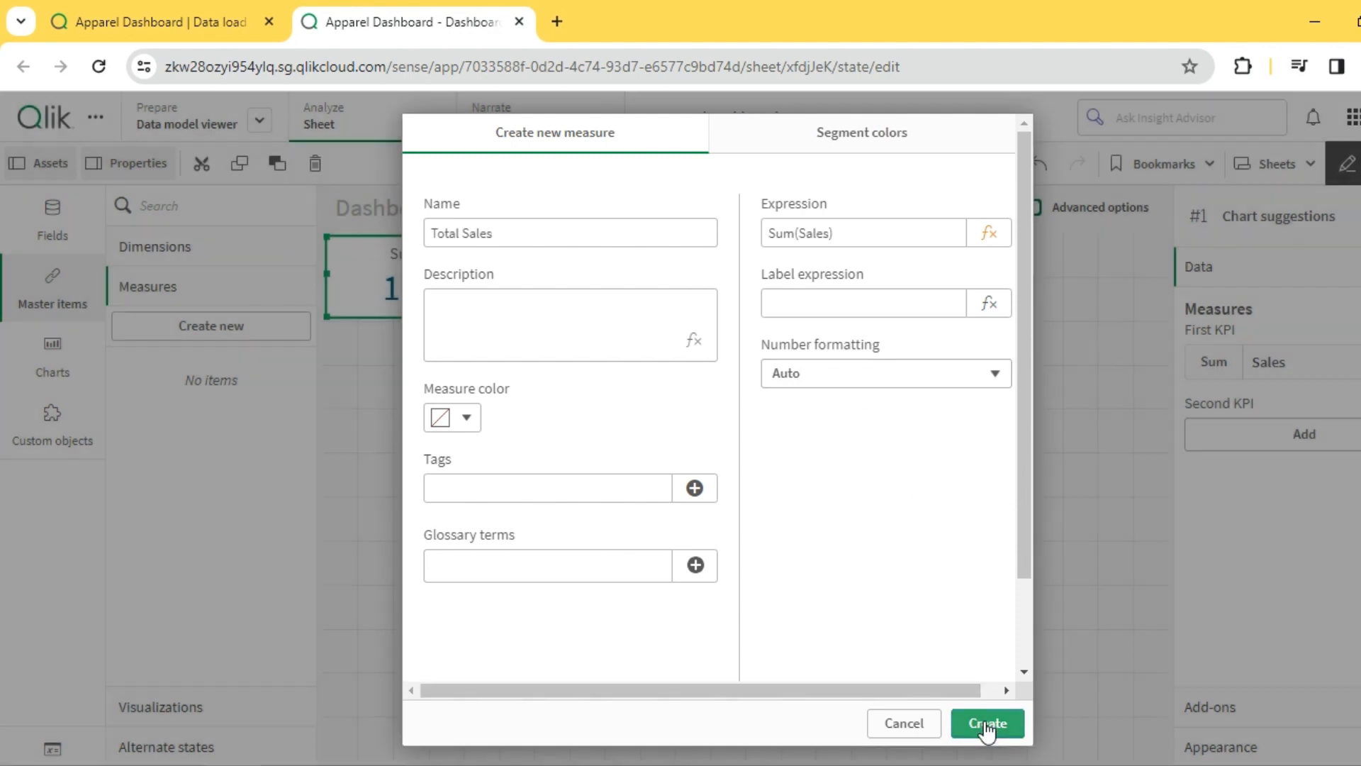
- Replace the KPI's Sum(Sales) measure with the Total Sales master measure
click(525, 398)
click(519, 297)
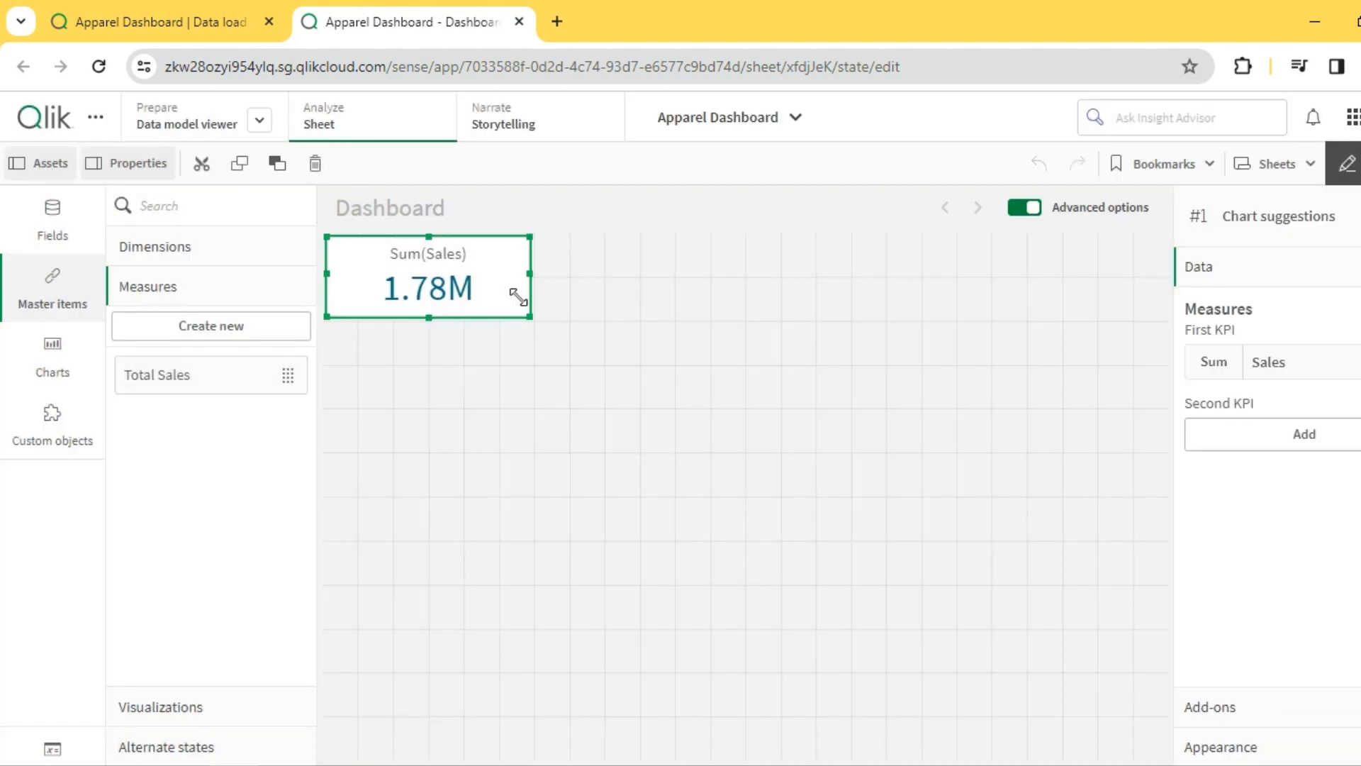
right_click(1301, 363)
click(1215, 340)
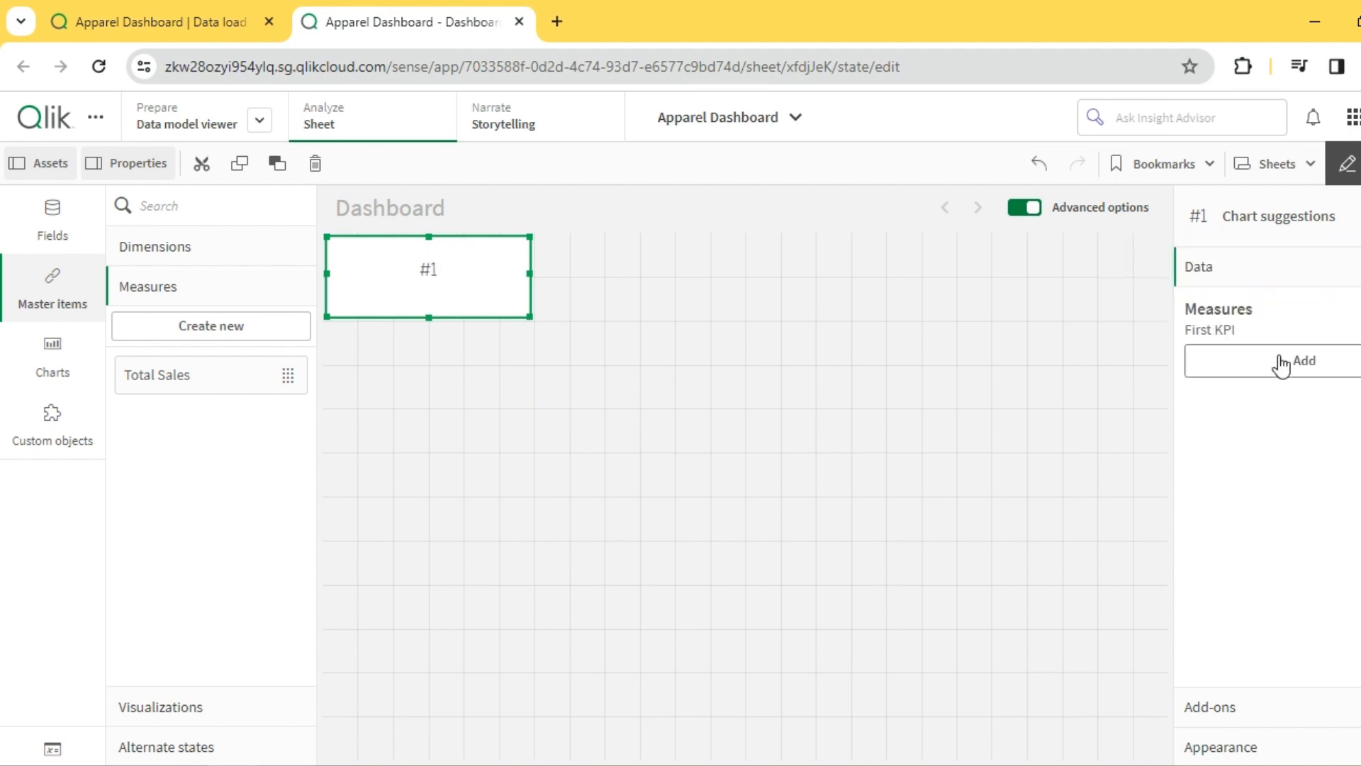
click(1279, 360)
click(1248, 501)
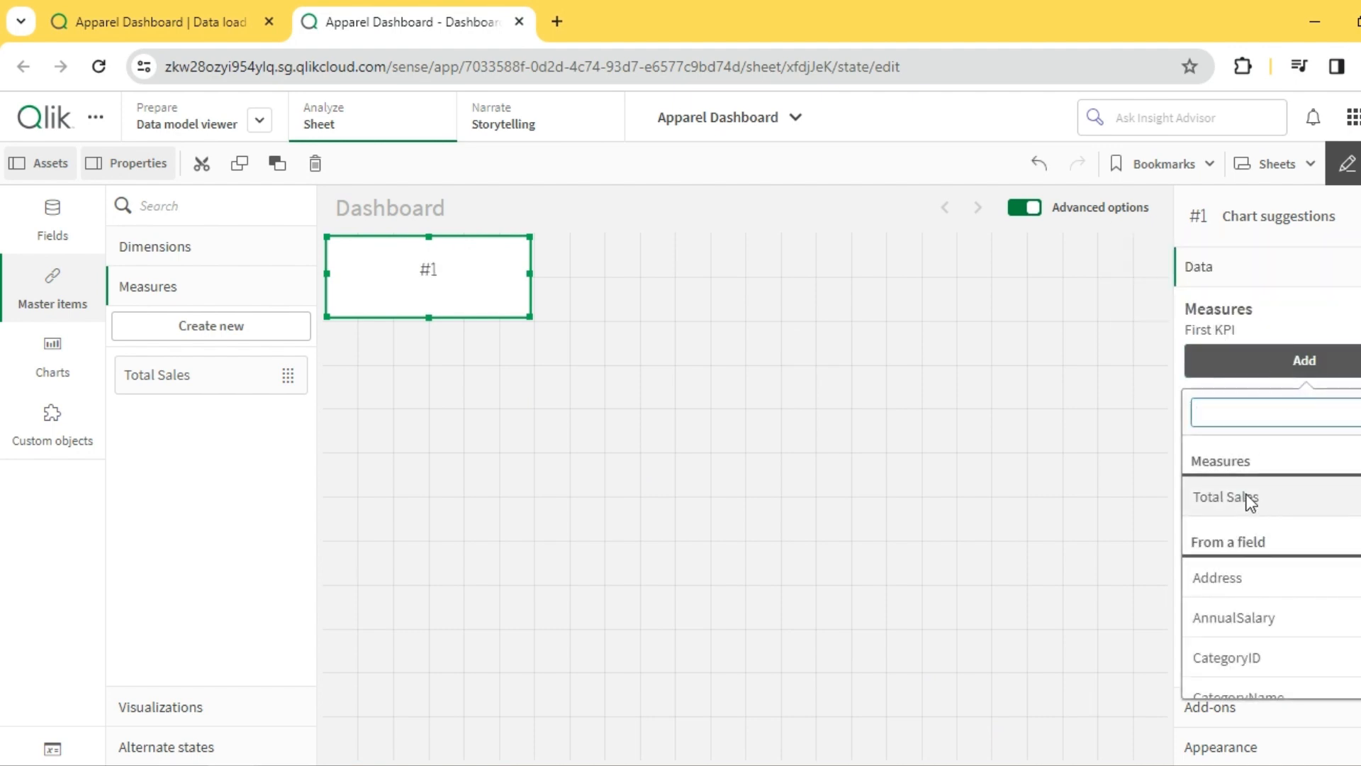
click(580, 285)
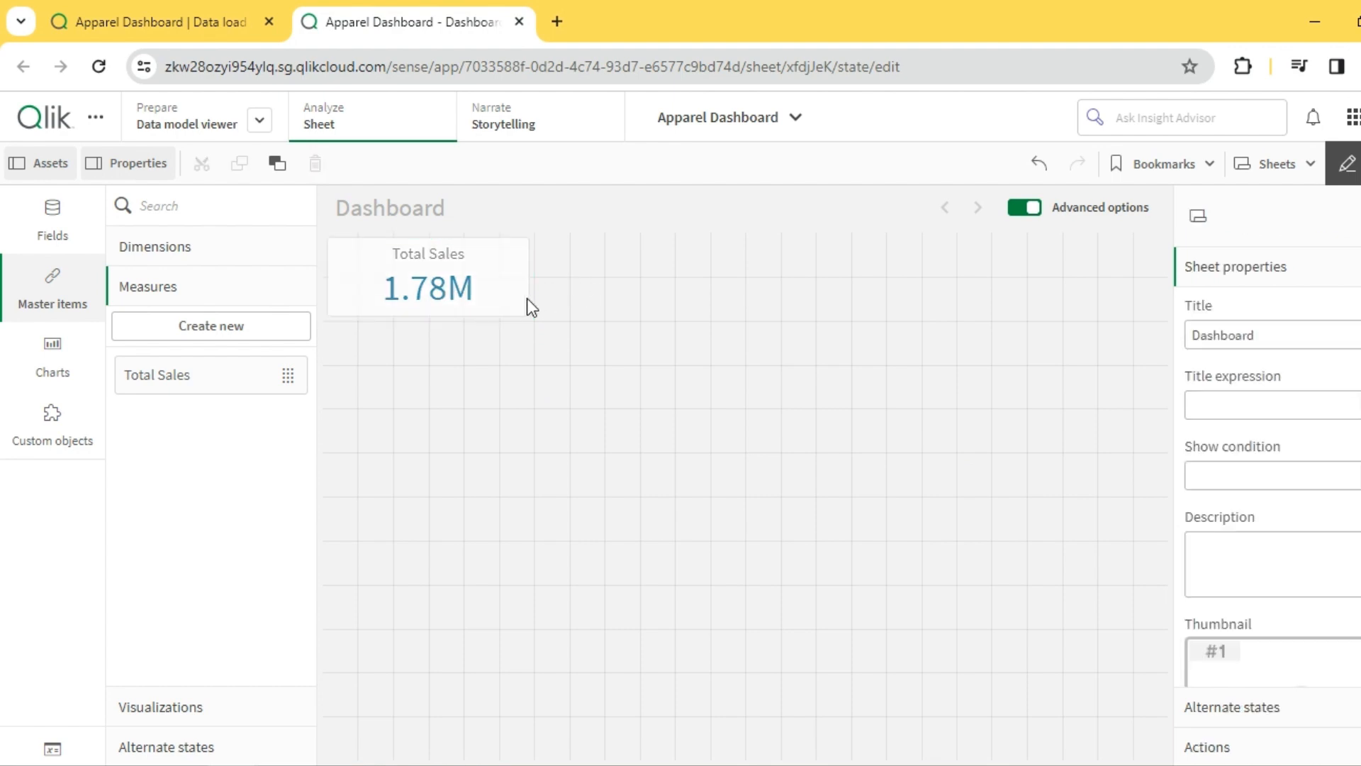
- Add a second KPI beside the Total Sales KPI, using Sum(CostOfSales) as its measure
click(78, 365)
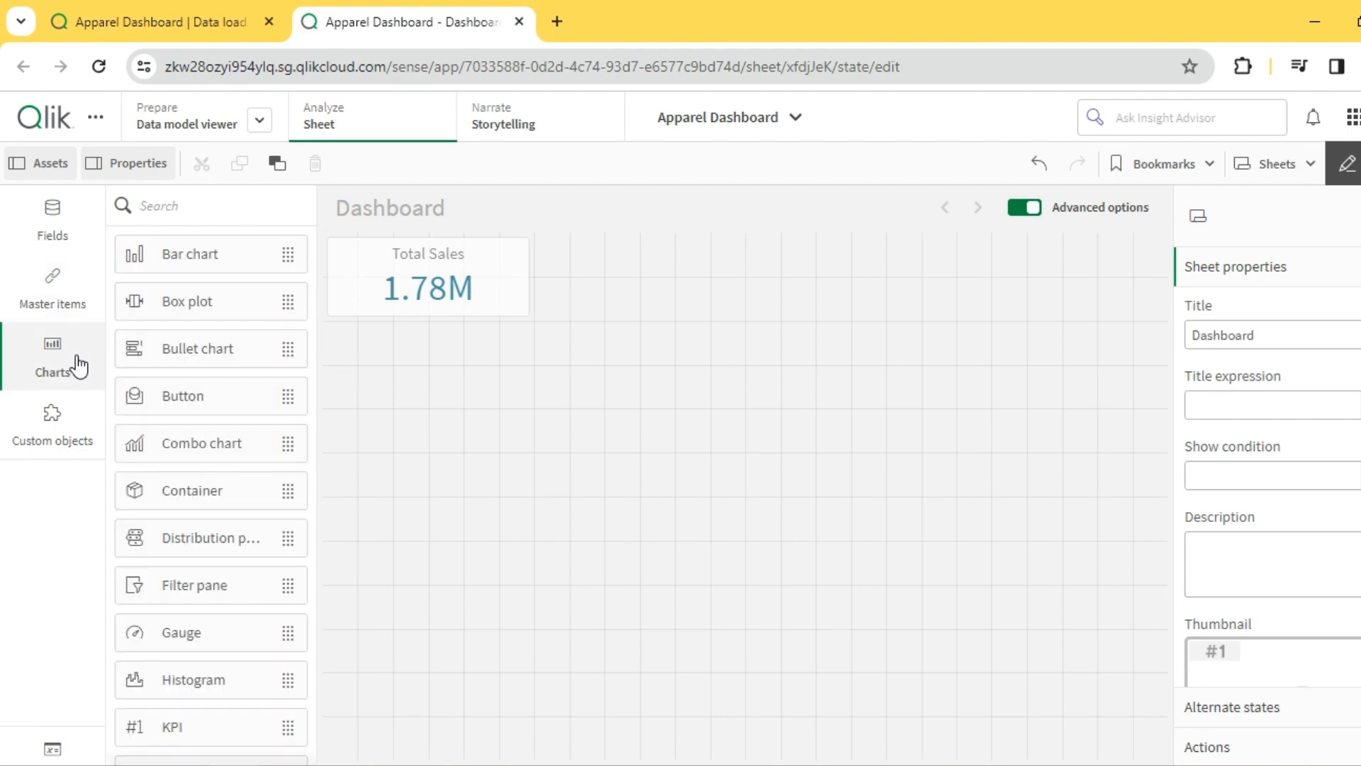
drag(180, 728, 668, 320)
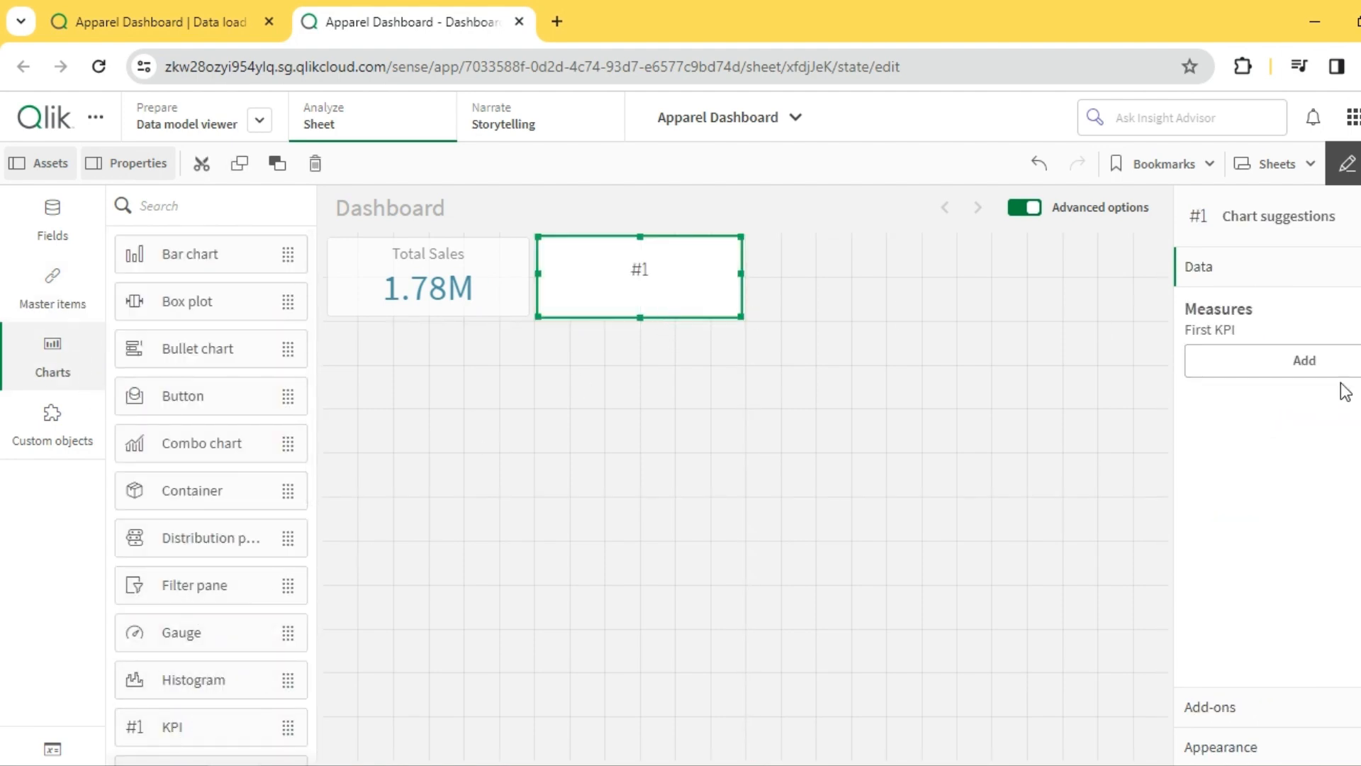
click(1299, 367)
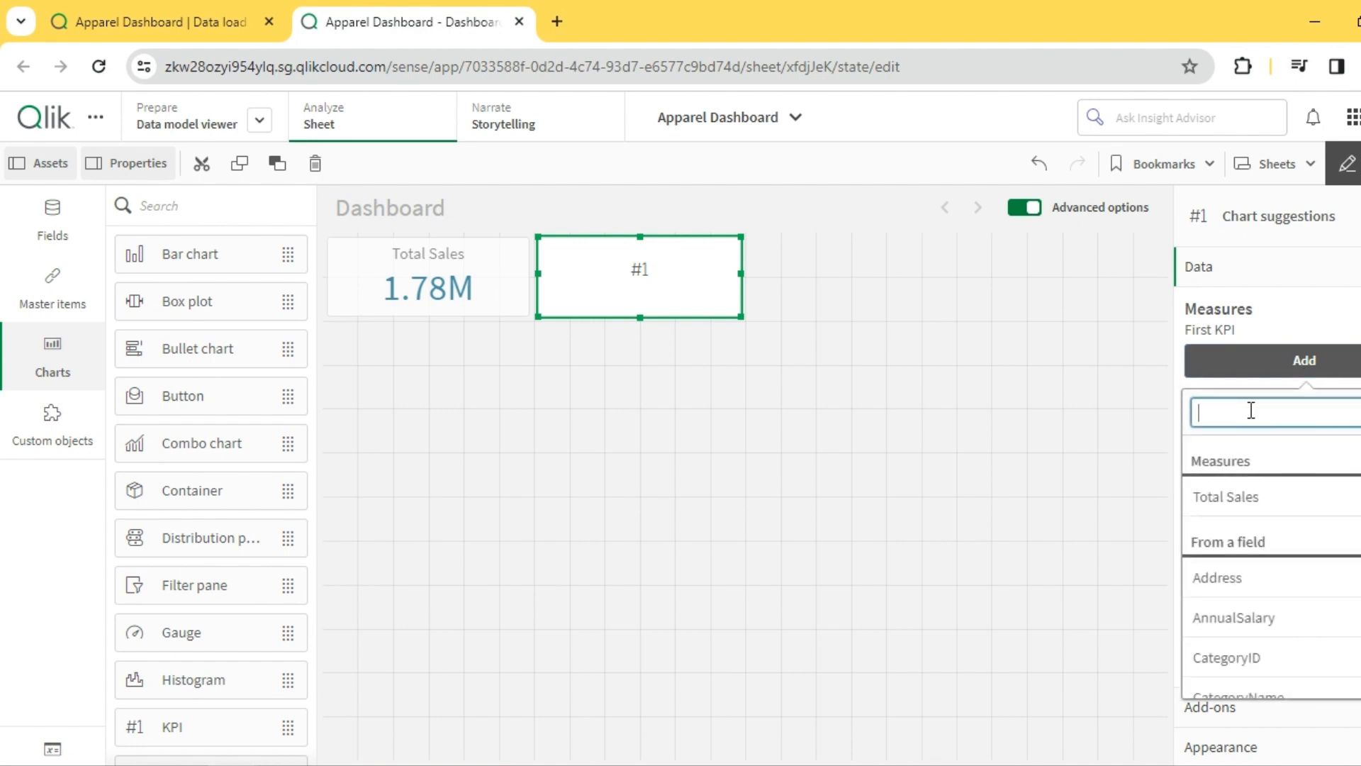
text(sales)
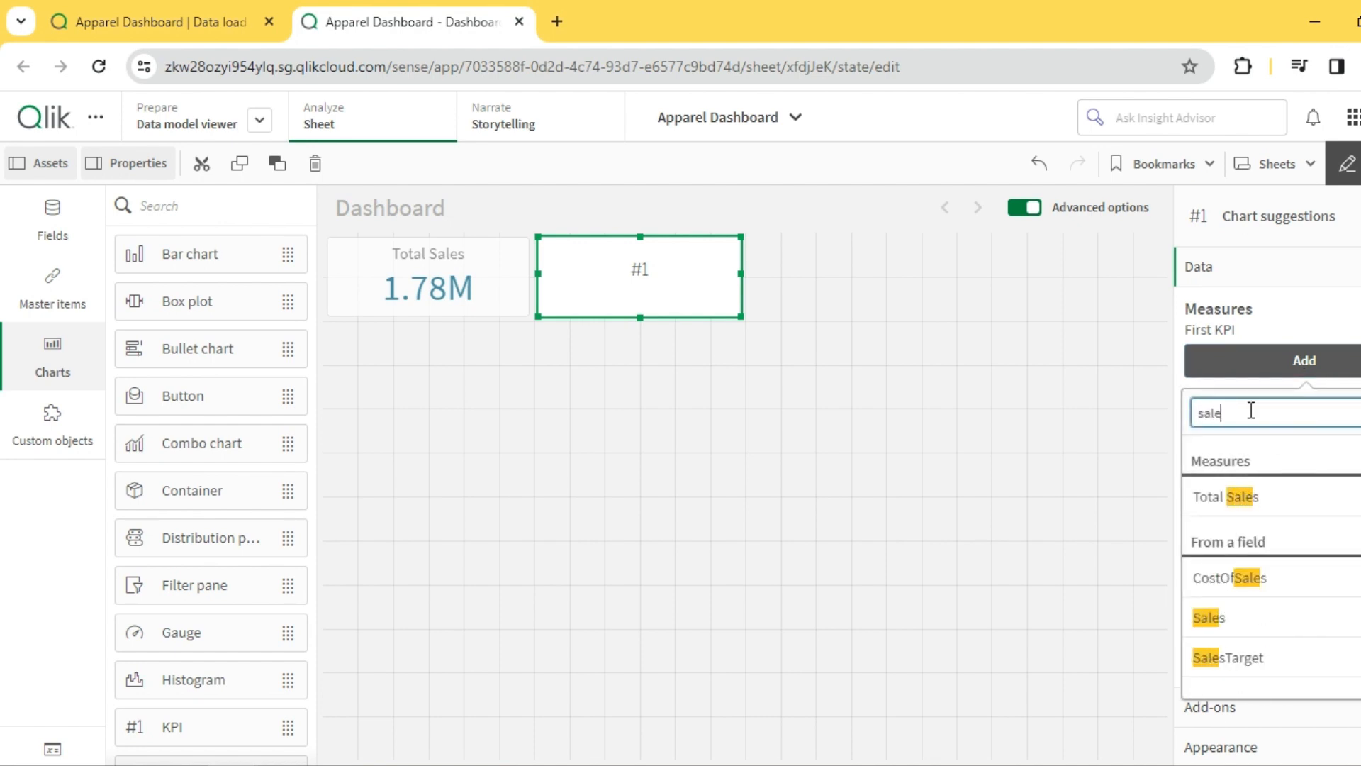
click(1285, 577)
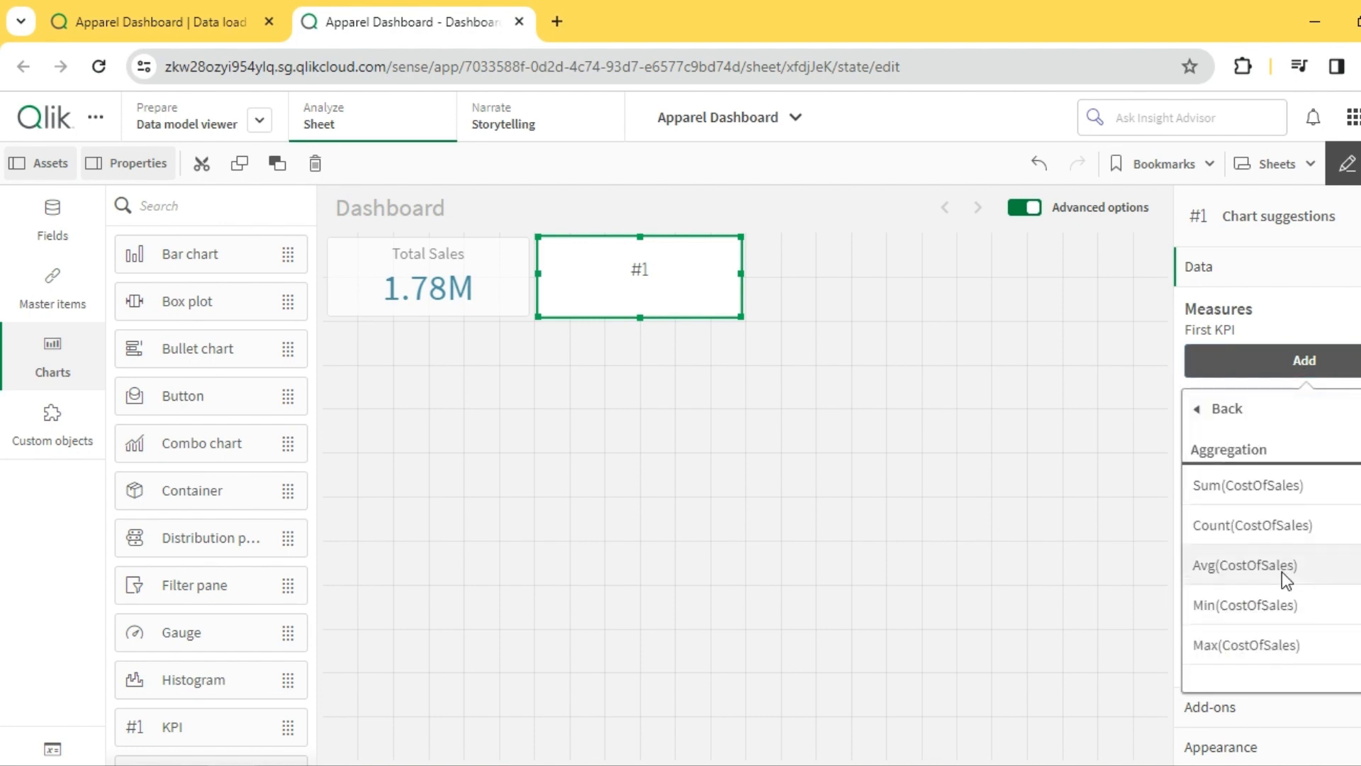
click(1301, 484)
- Label the second KPI's CostOfSales measure as Total Cost
click(1287, 363)
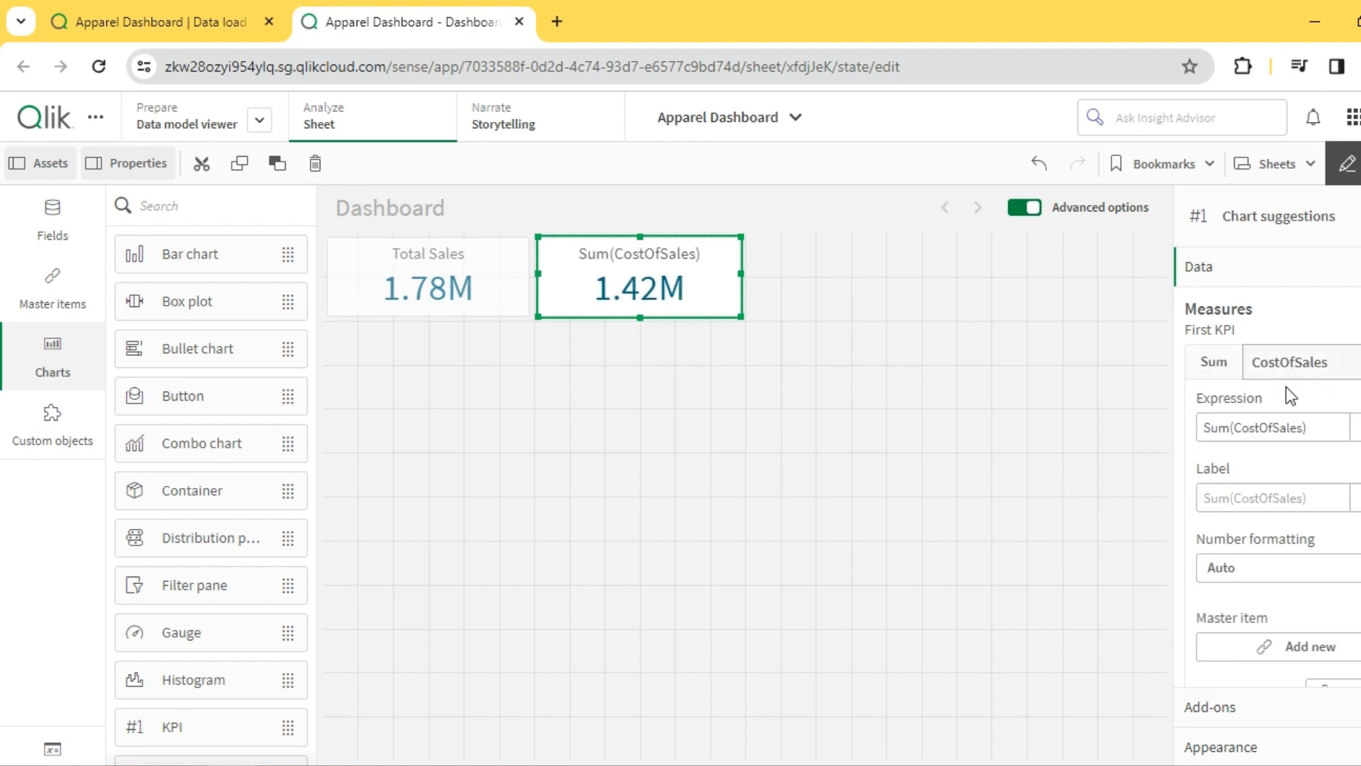
click(1269, 490)
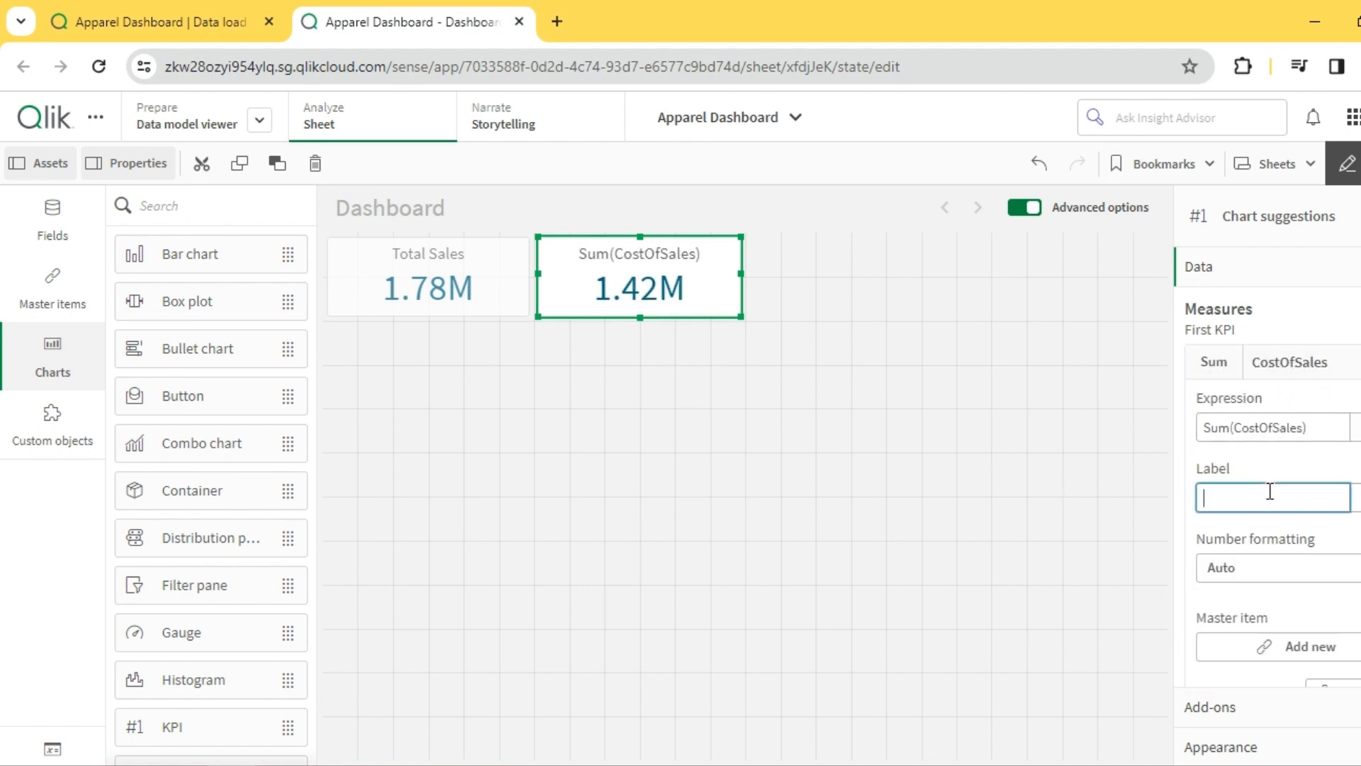
text(Total Cost)
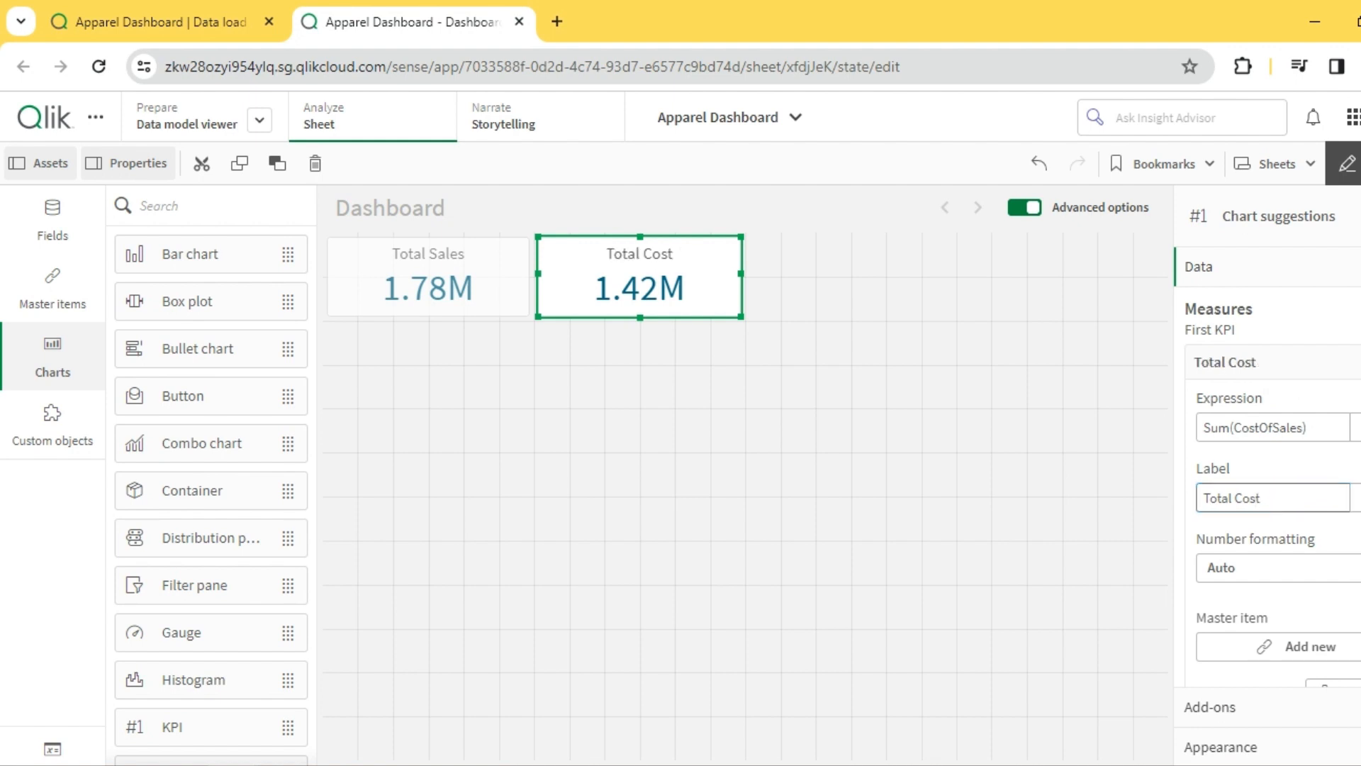
click(865, 283)
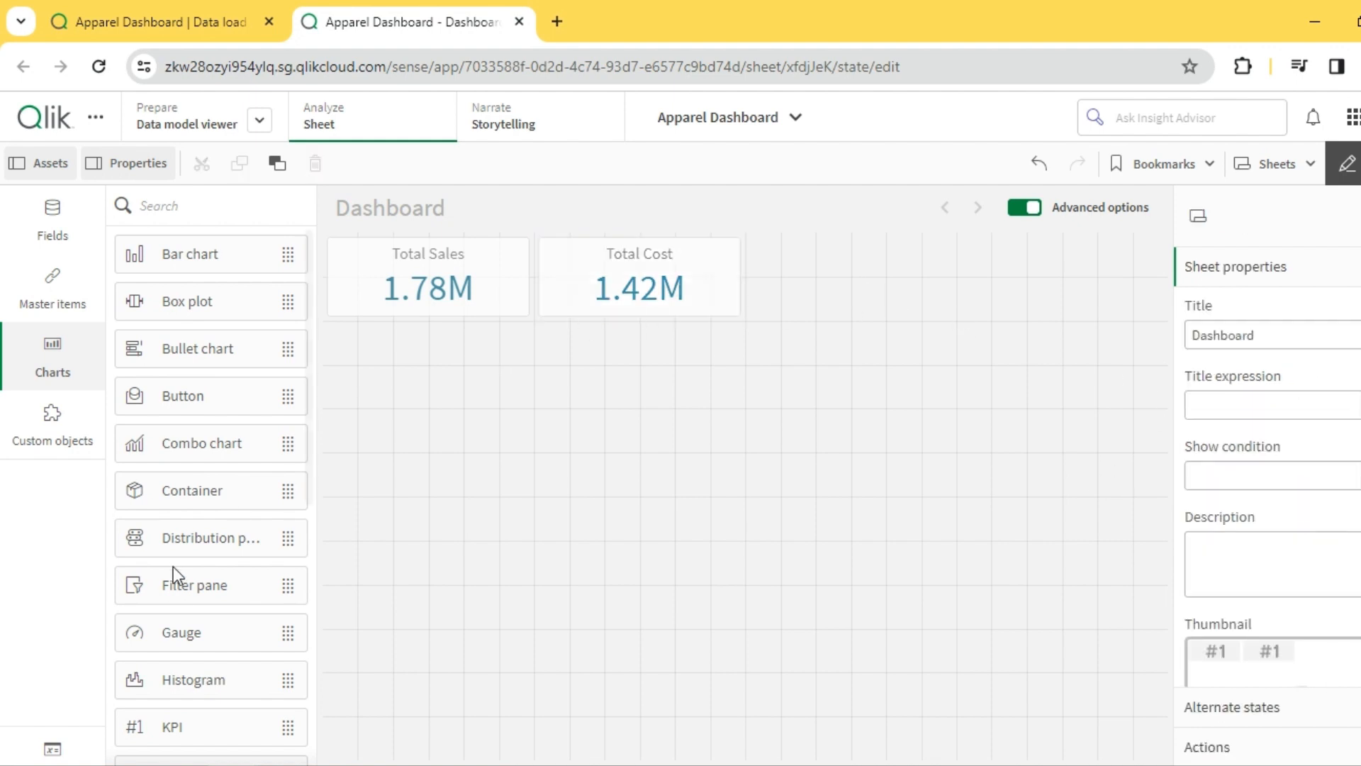
- Add a third KPI beside the Total Cost KPI and begin its measure expression with FirstSortedValue(ProductName
drag(178, 727, 832, 269)
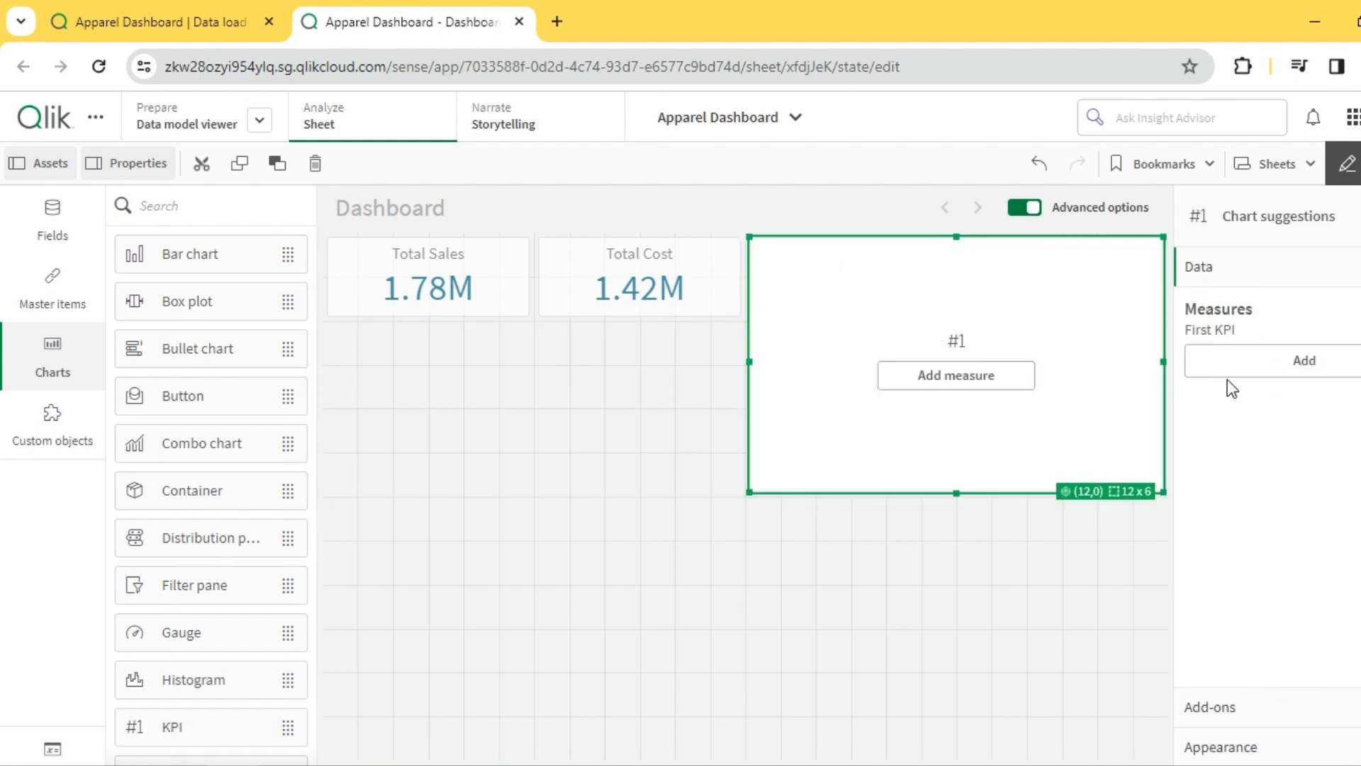
click(1263, 366)
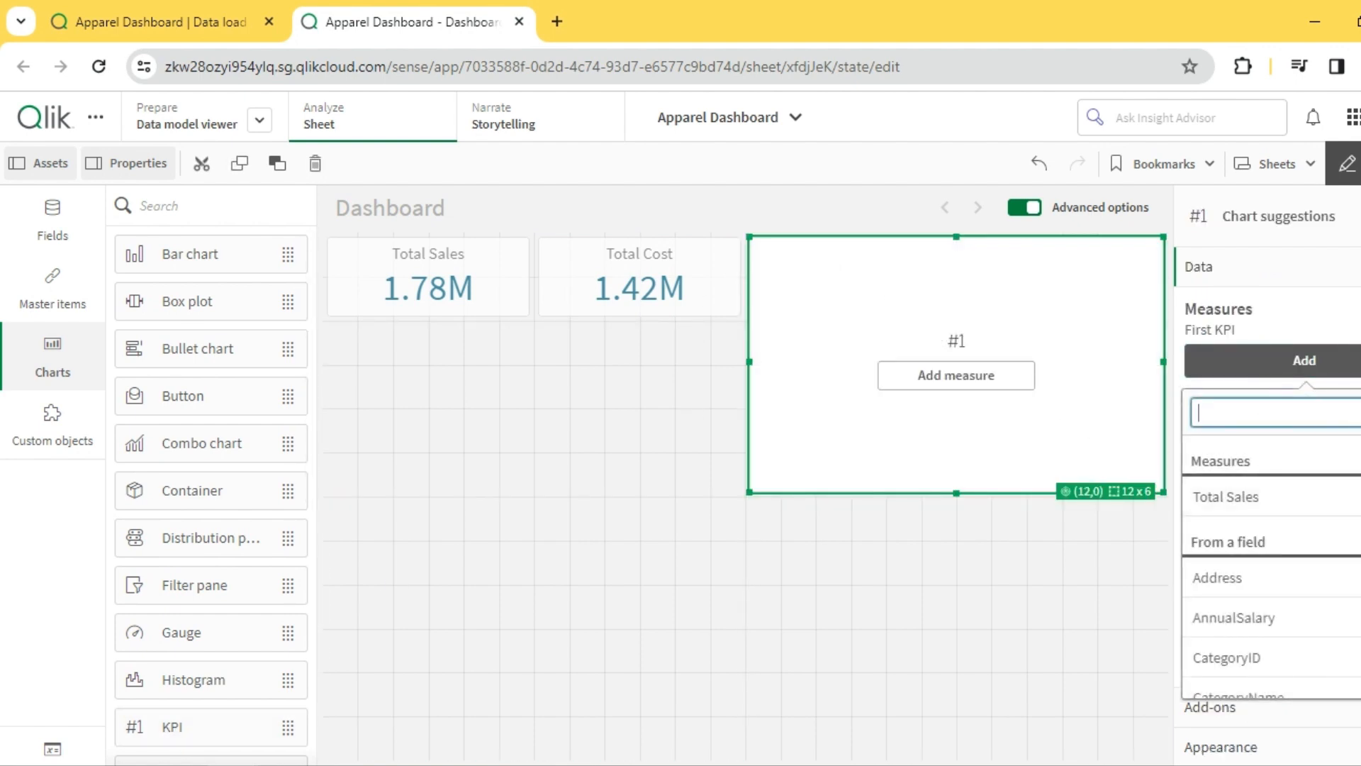
click(1360, 412)
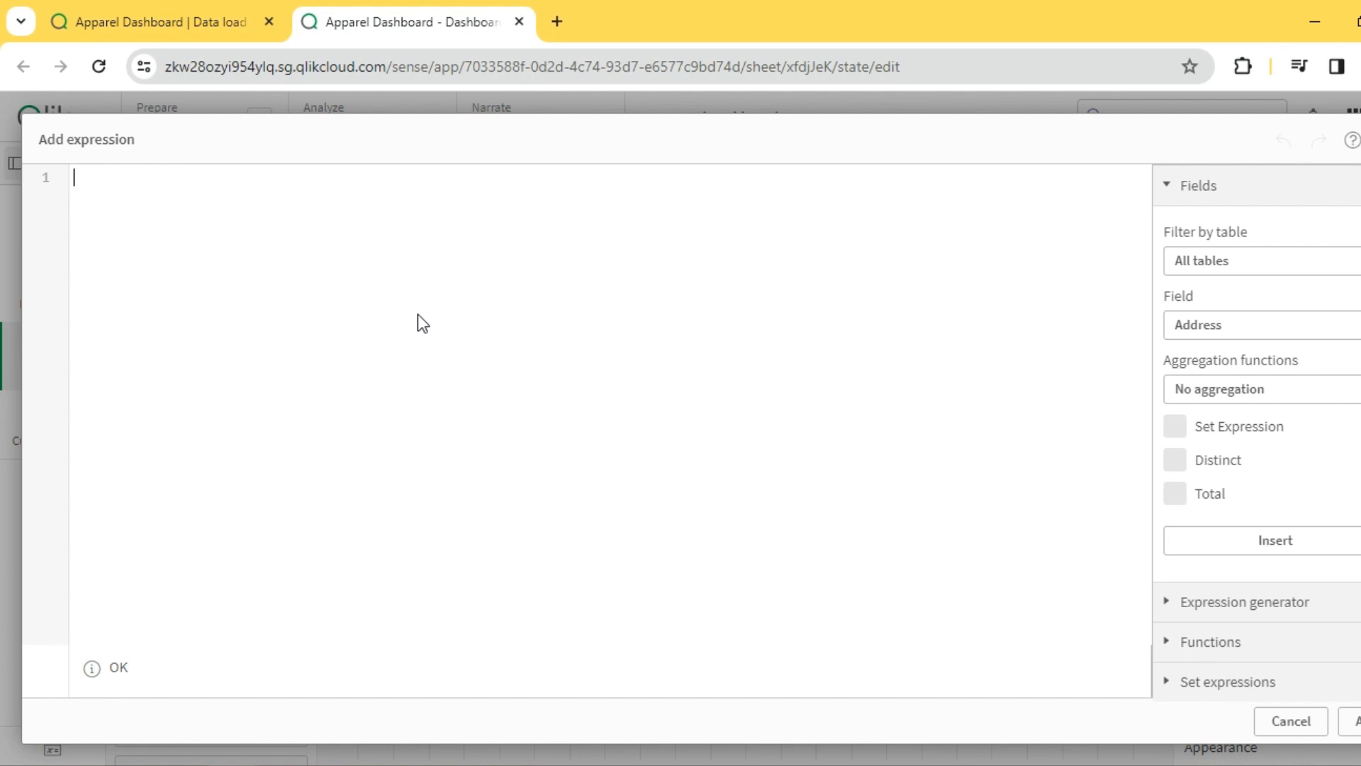
text(First)
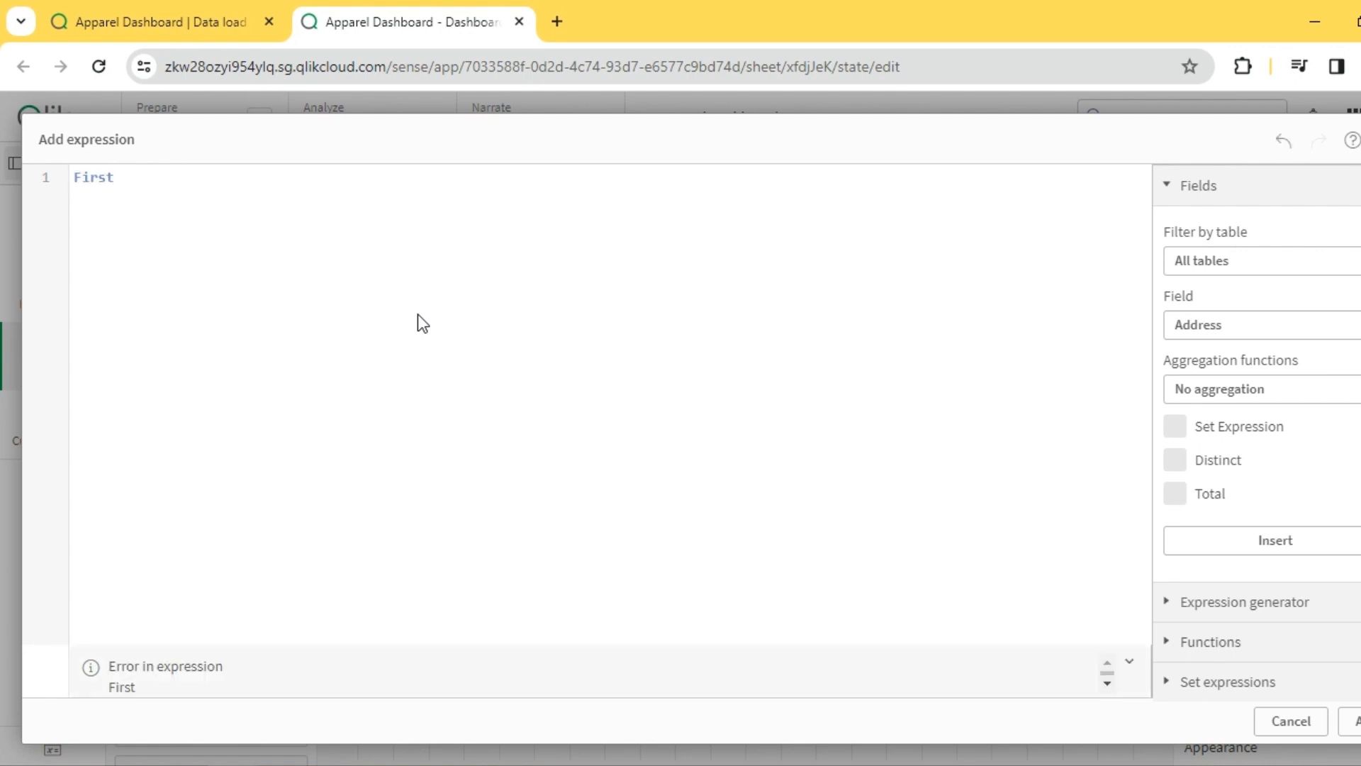
text(sor)
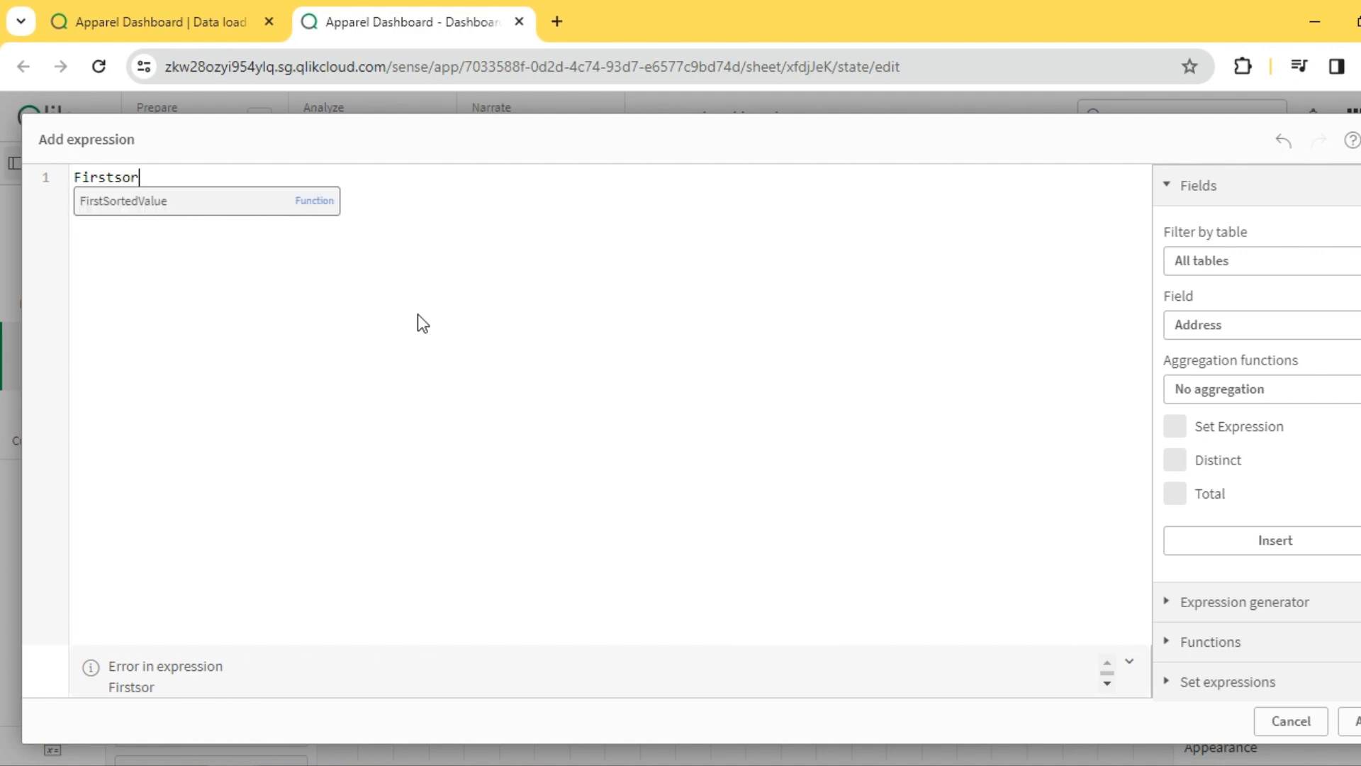
key(Return)
text((Prod)
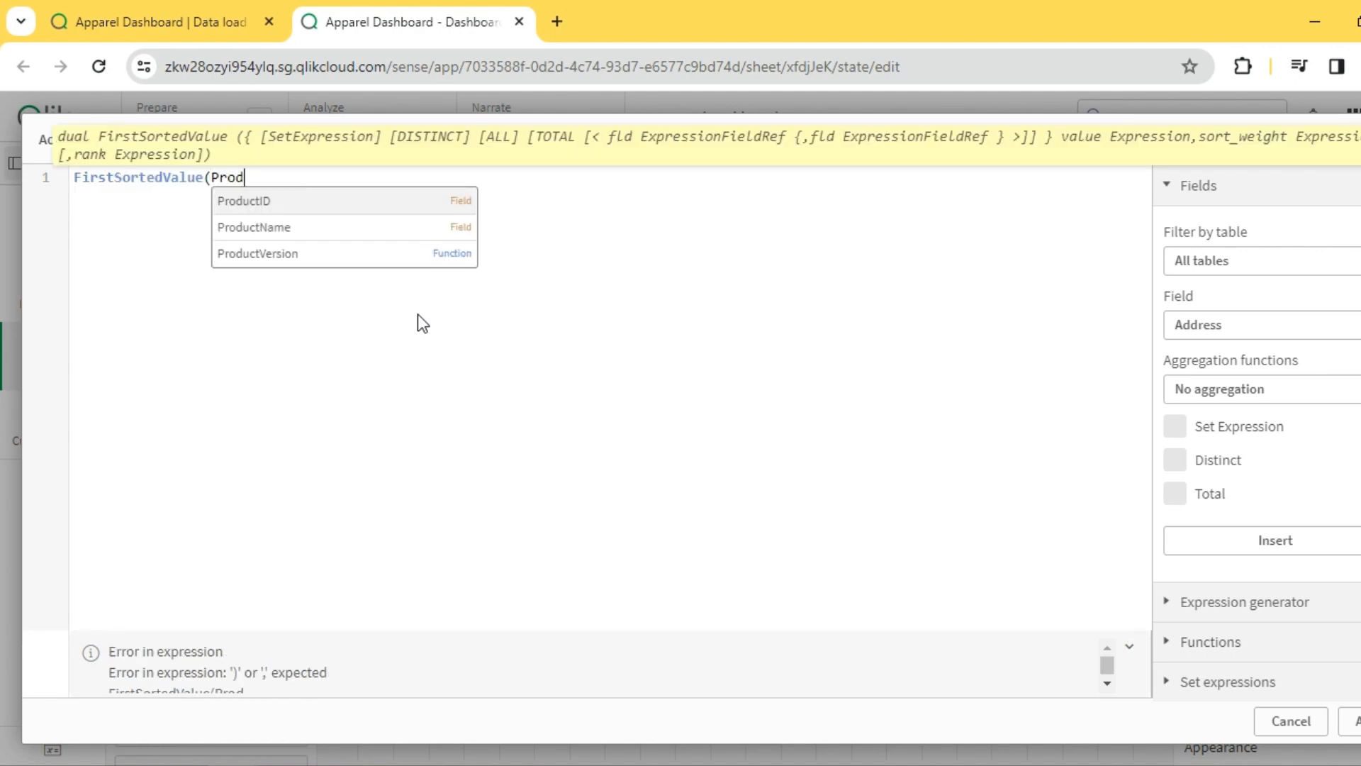
click(261, 223)
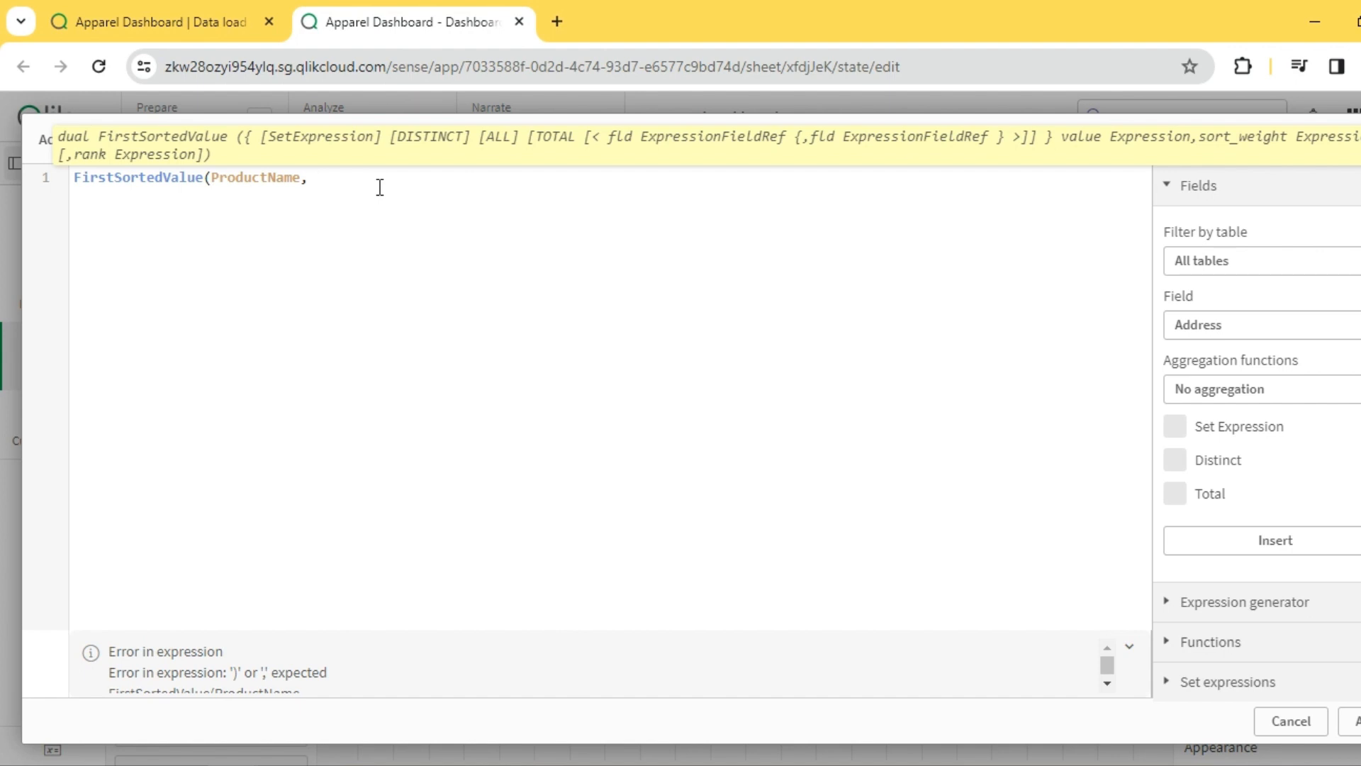
- Enter Aggr(Sum(Sales),ProductName) as the sort weight of the FirstSortedValue expression
text(, Aggr(Sum)
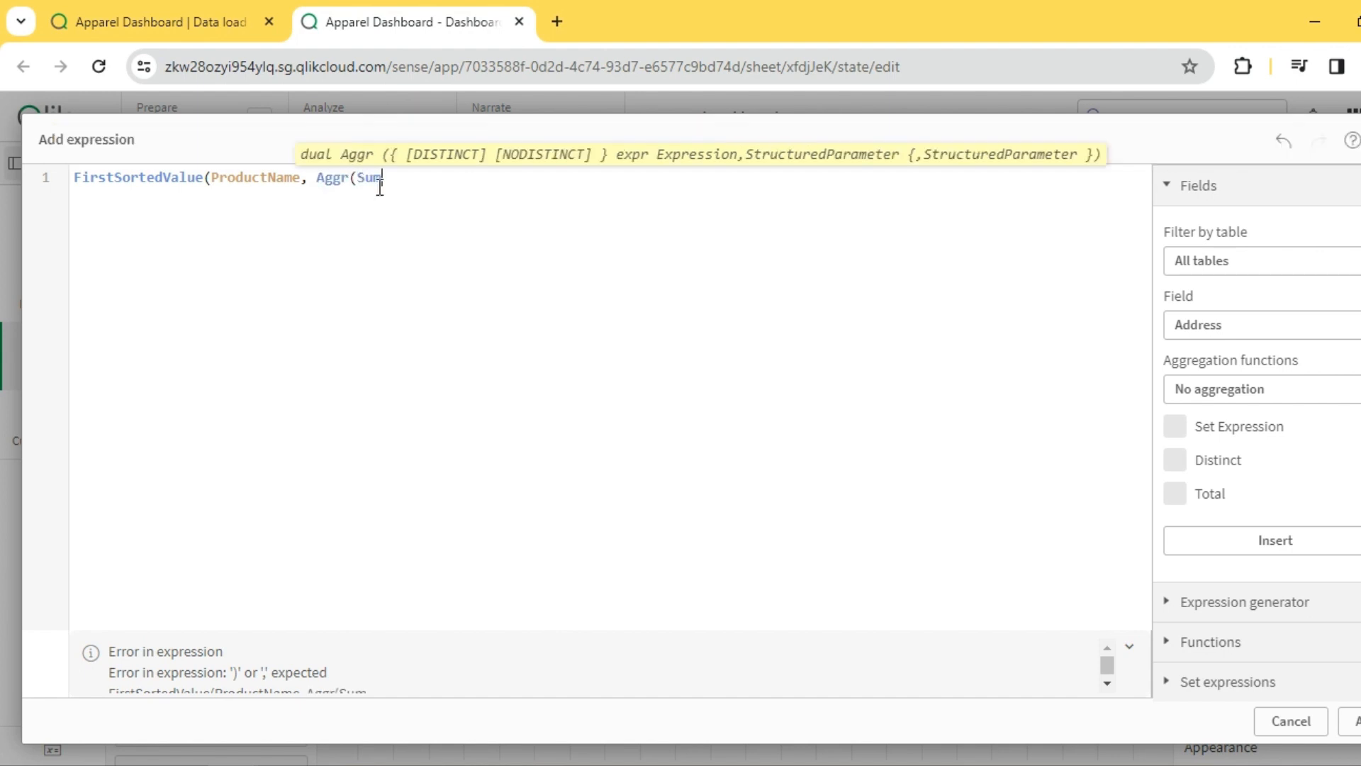
text((sa)
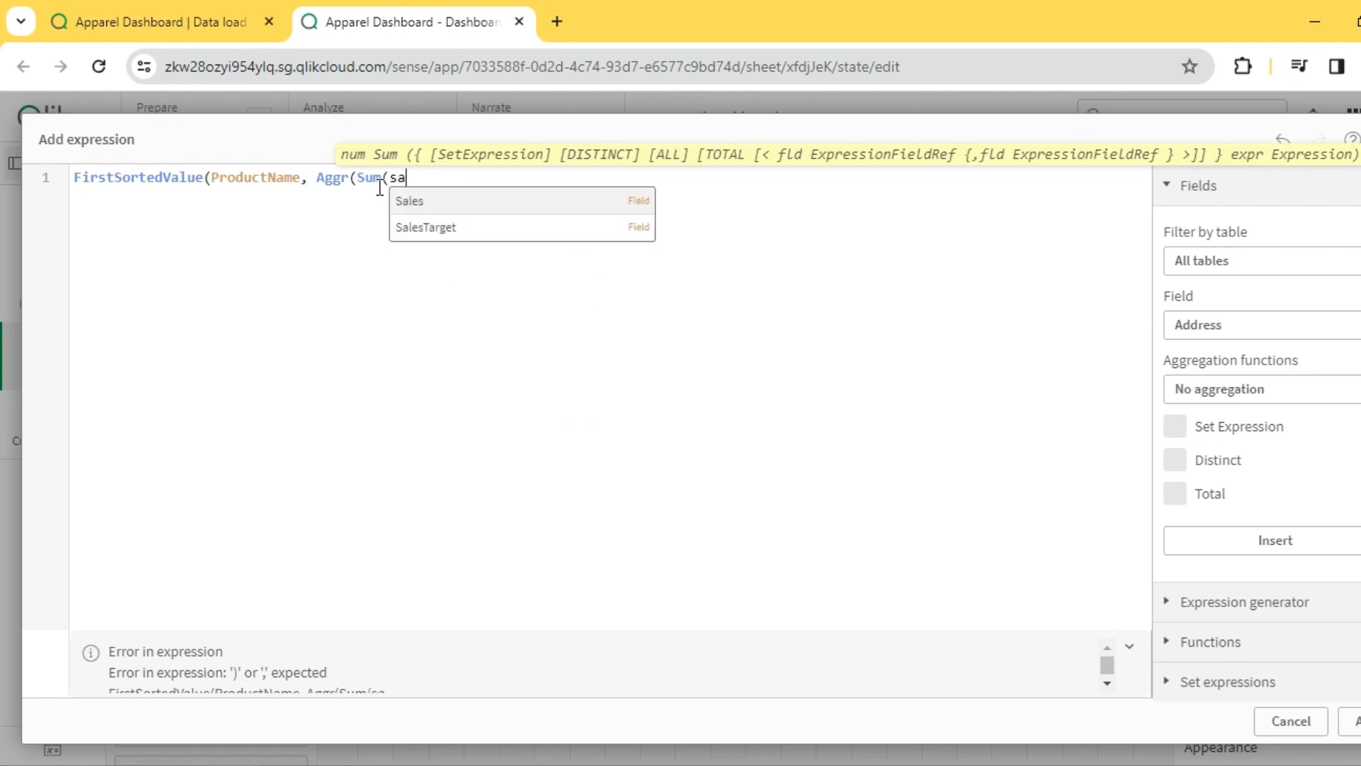
key(Return)
text())
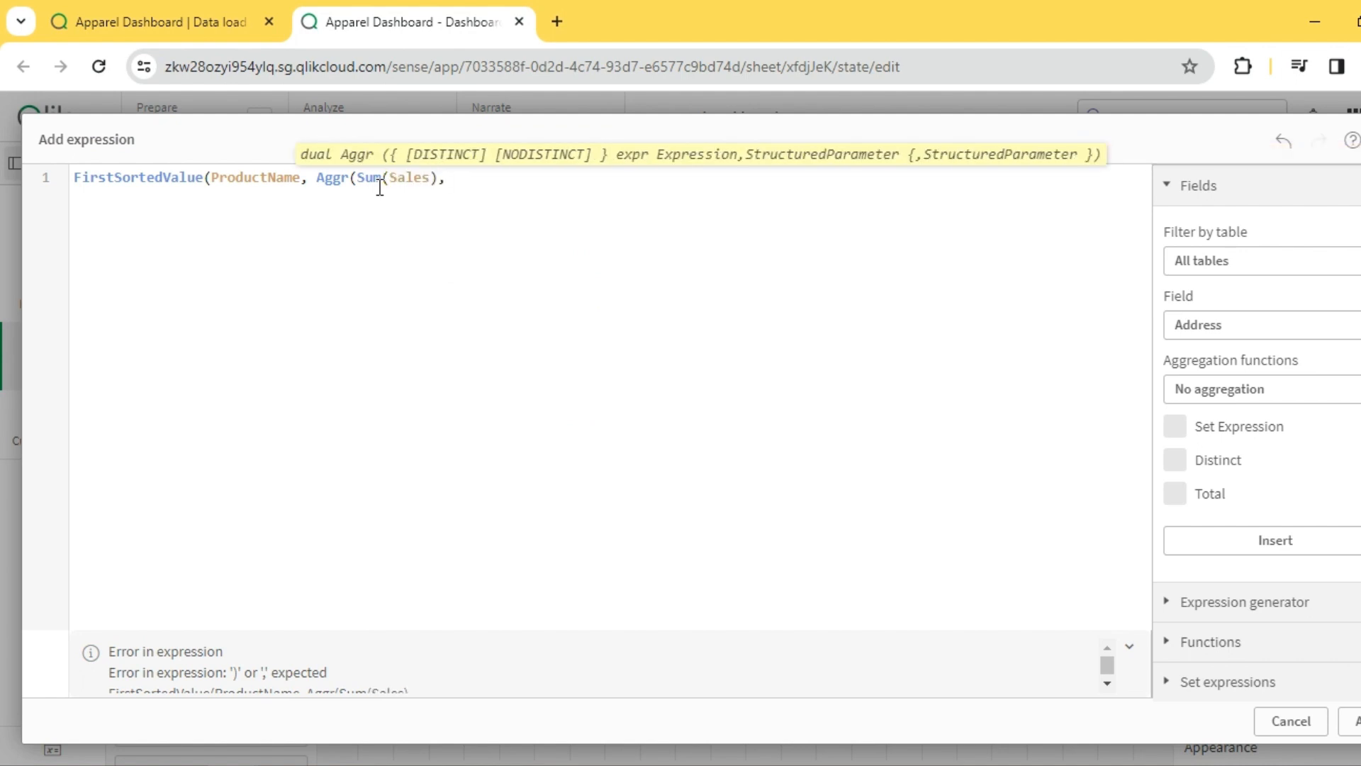
text(,Prod)
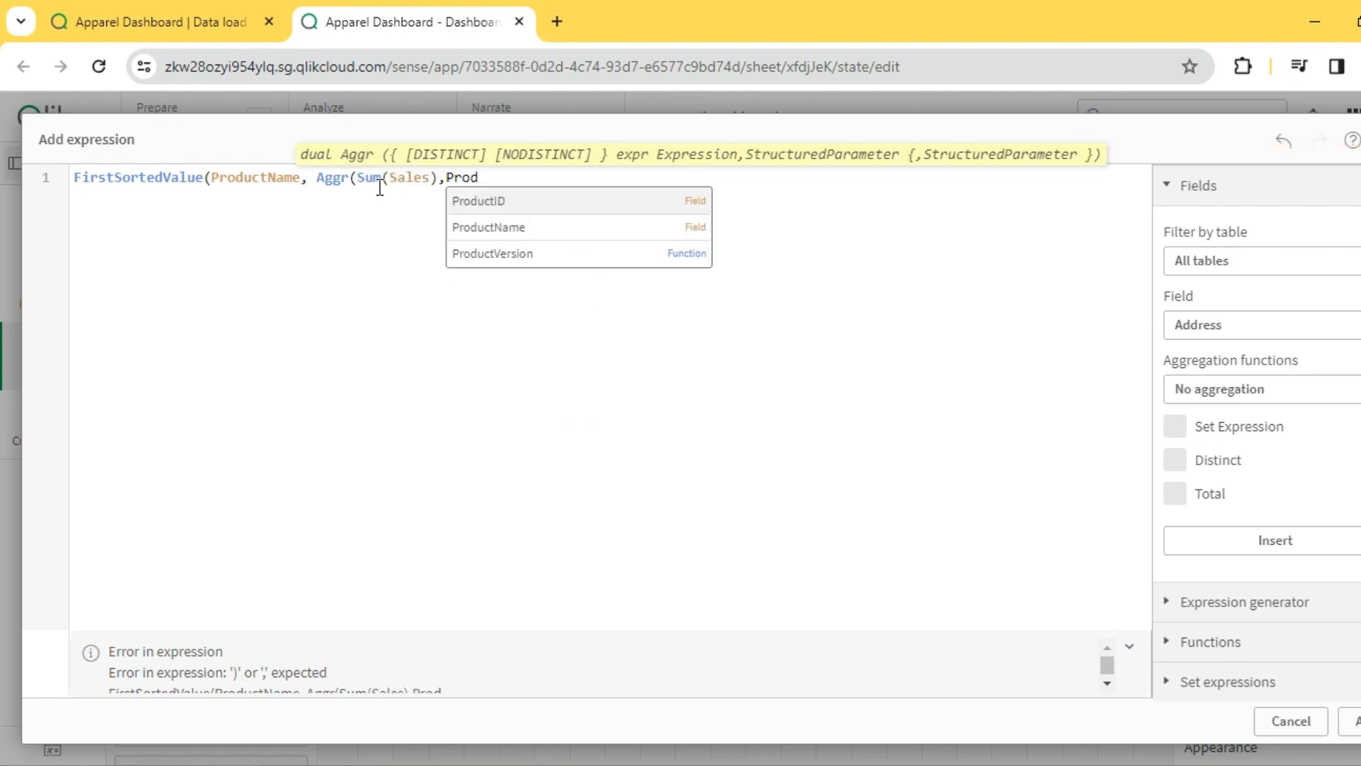
key(Down)
key(Return)
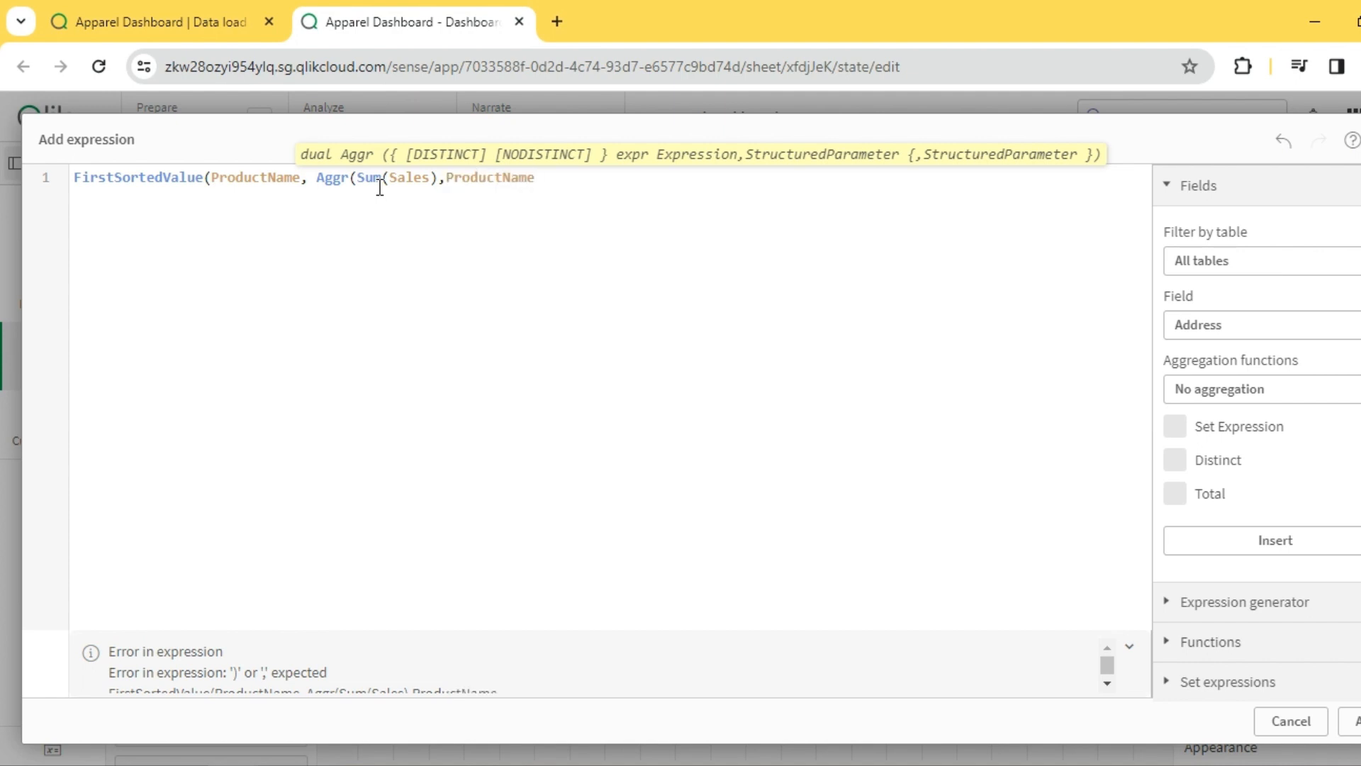
text())
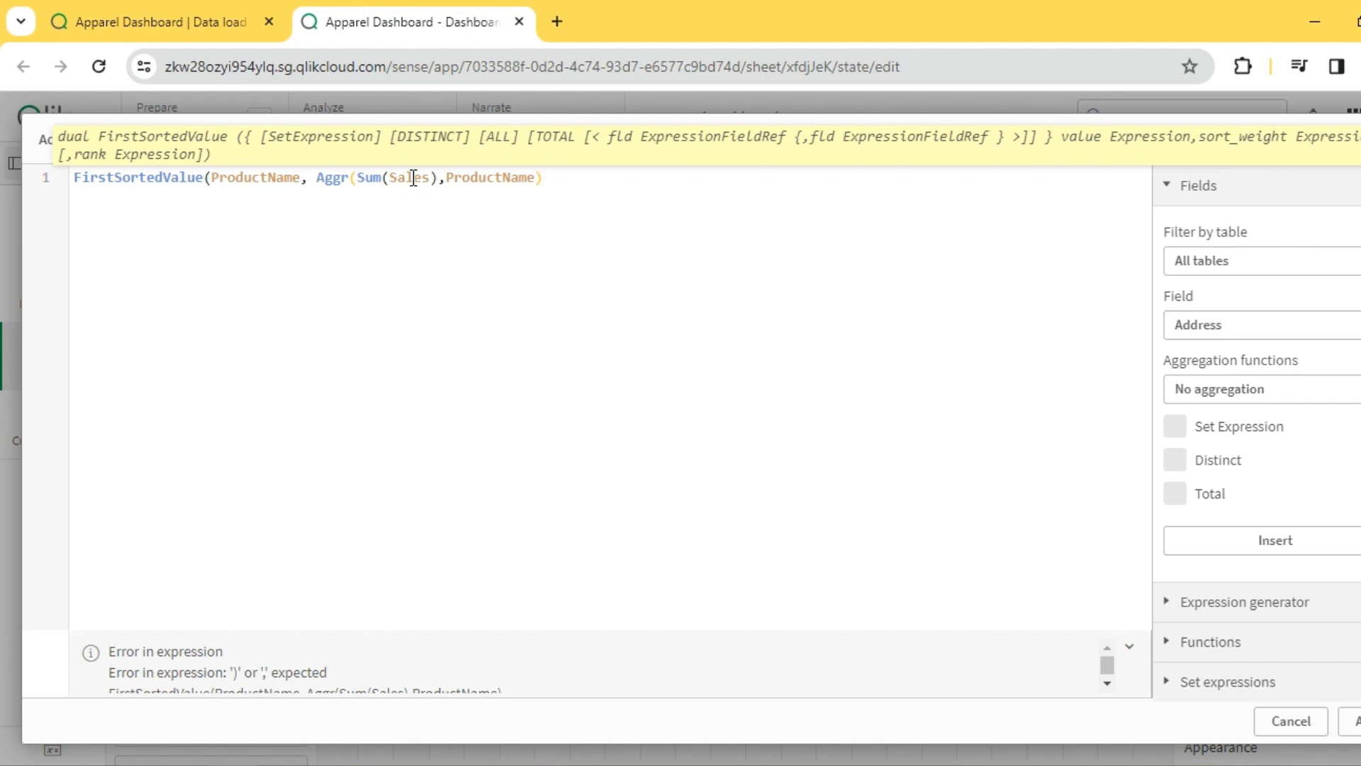
- Negate the Aggr sort weight, finish the expression with rank 1, and apply it to the third KPI
click(317, 177)
text(-)
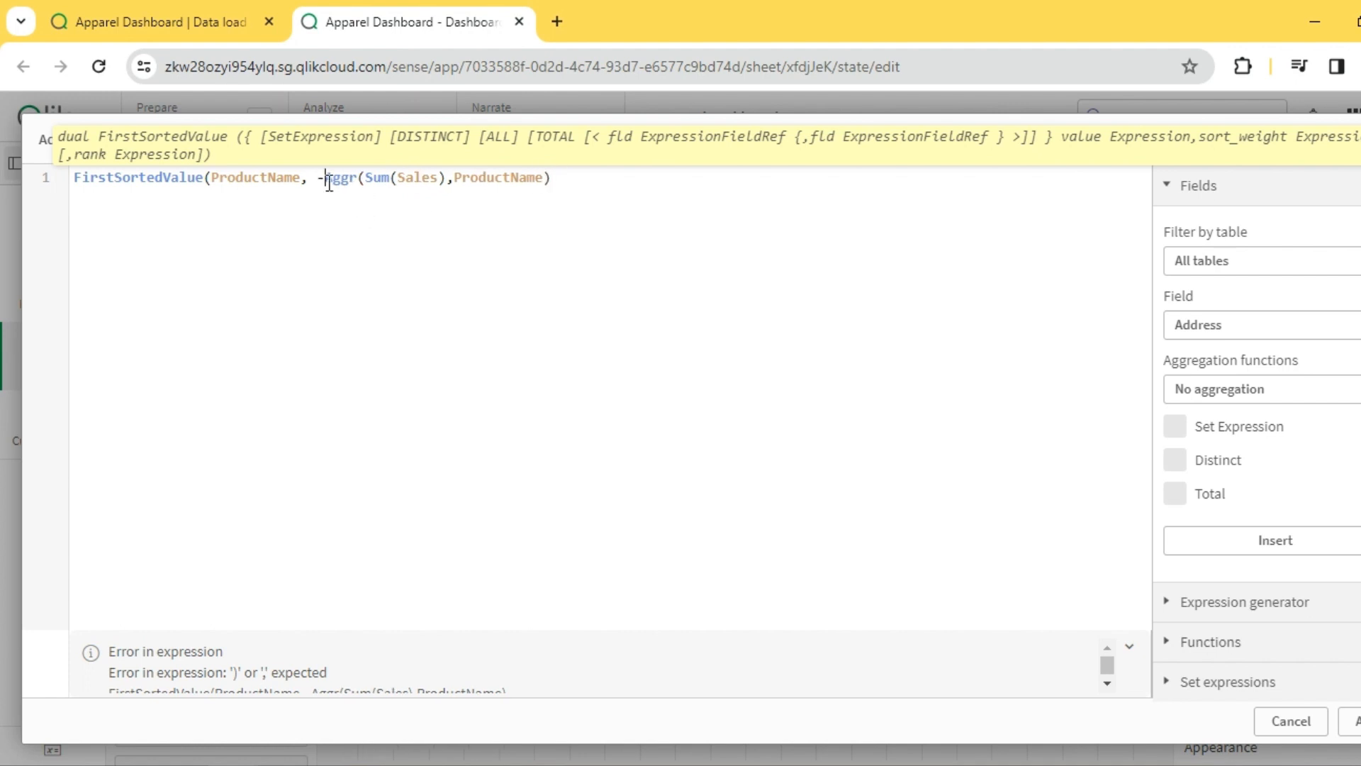
click(601, 179)
text(,1))
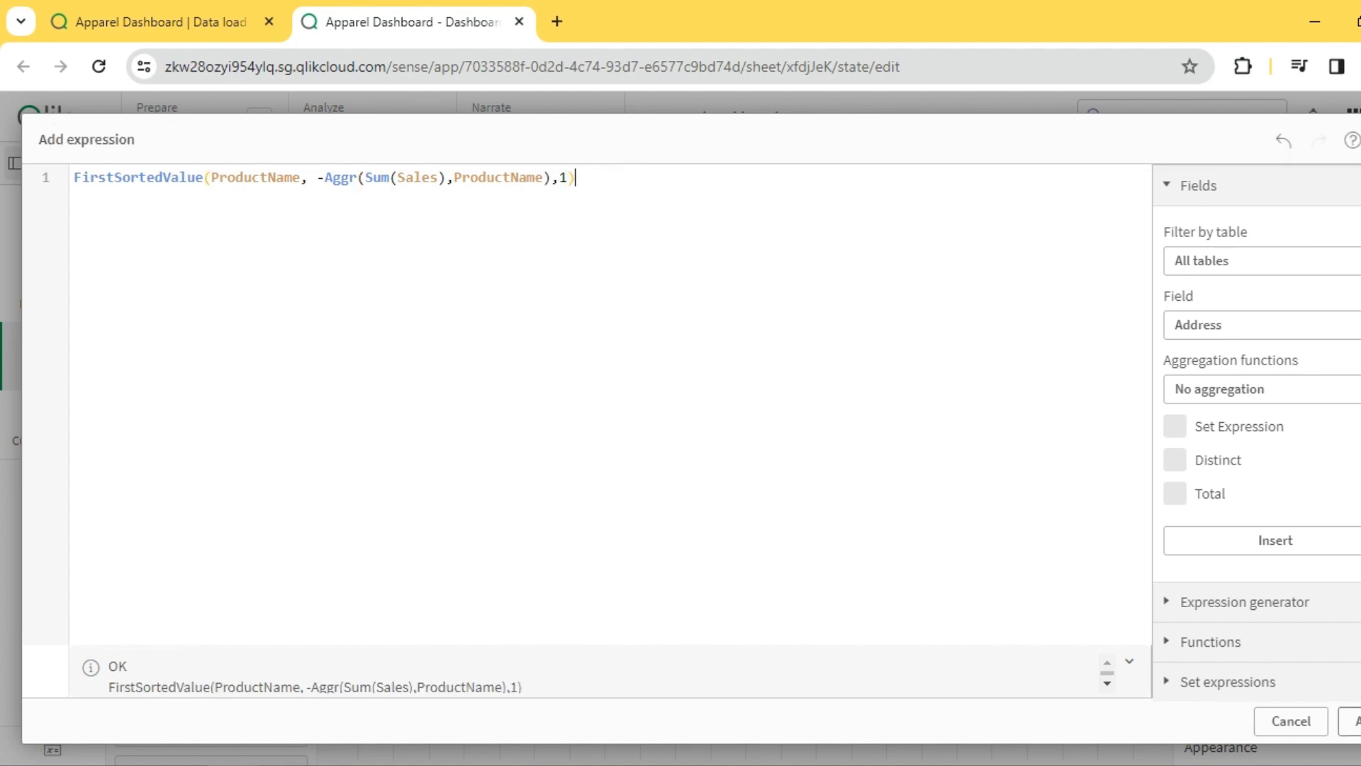
click(1350, 720)
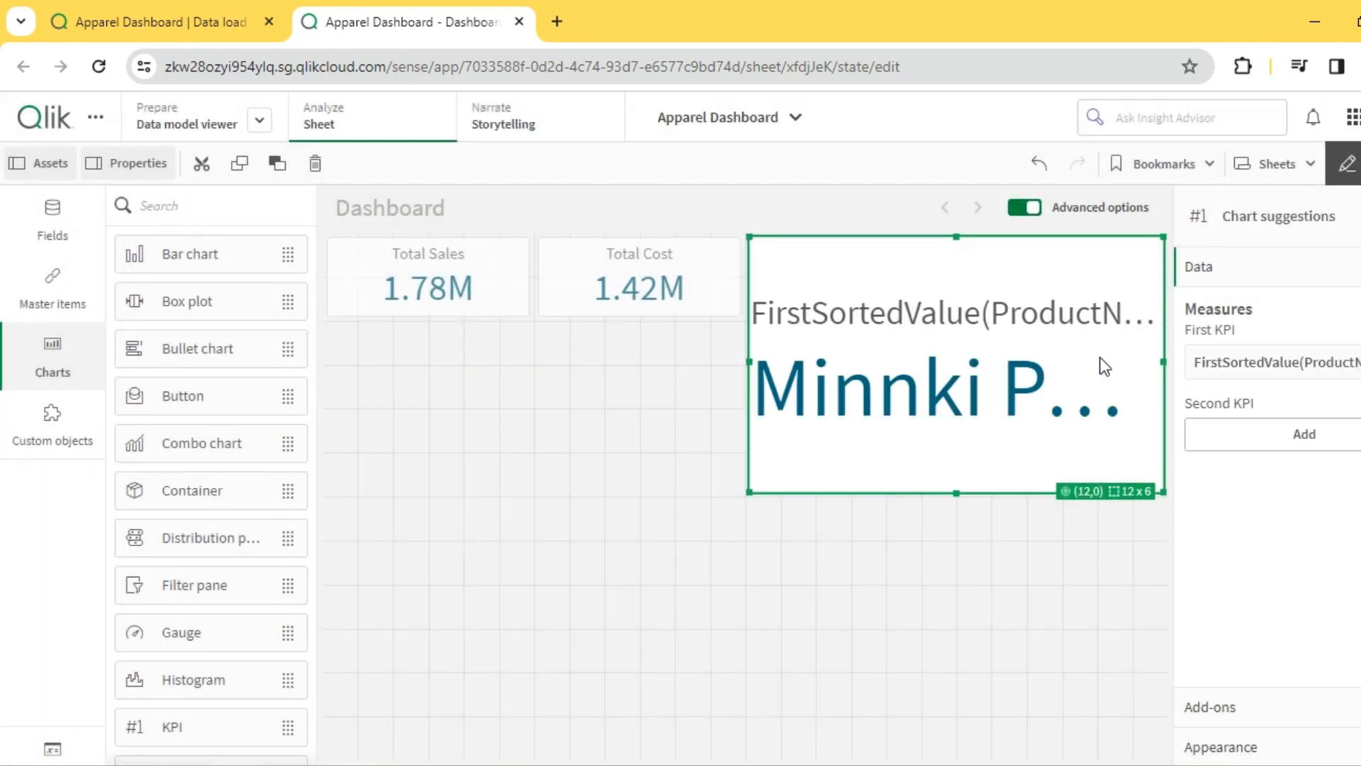
- Label the third KPI's measure as Top Product and shrink the KPI to the size of the Total Cost KPI
click(1276, 367)
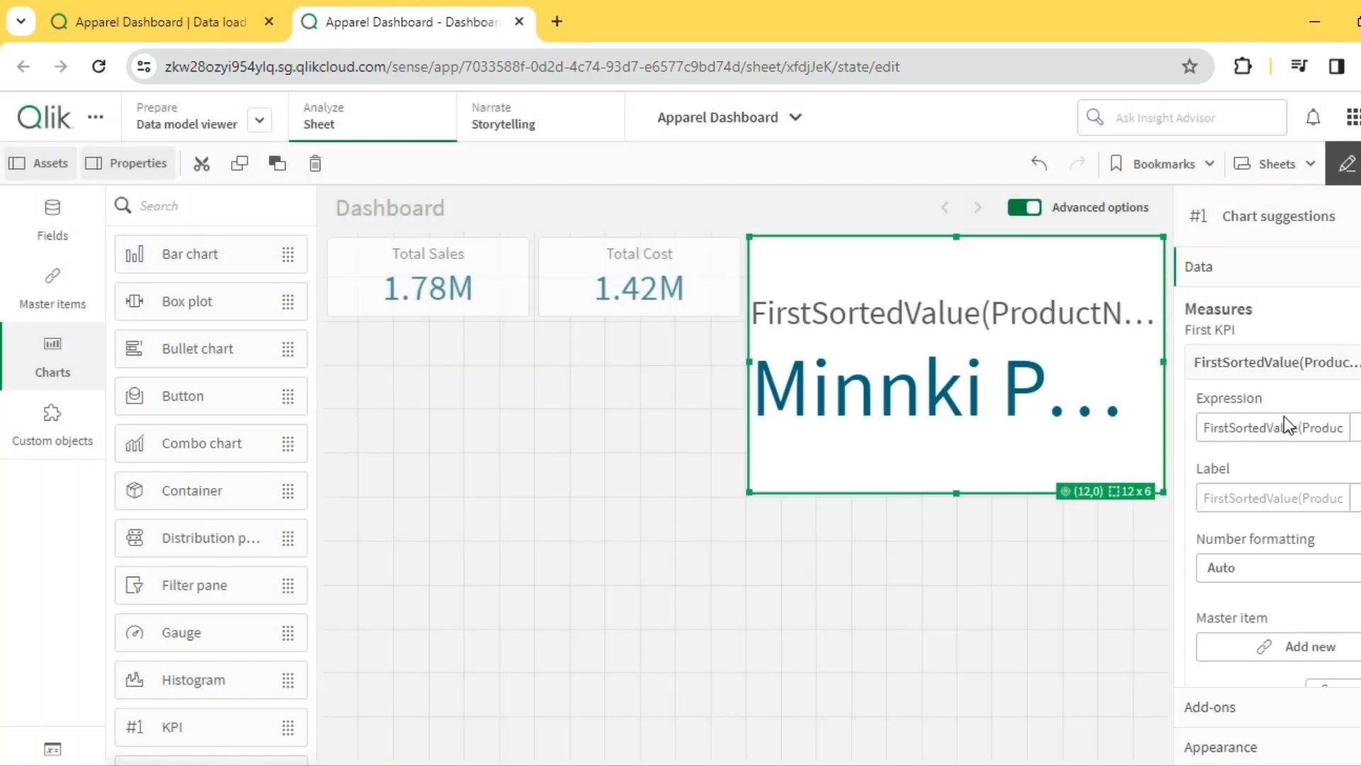
click(1248, 496)
text(Top Pr)
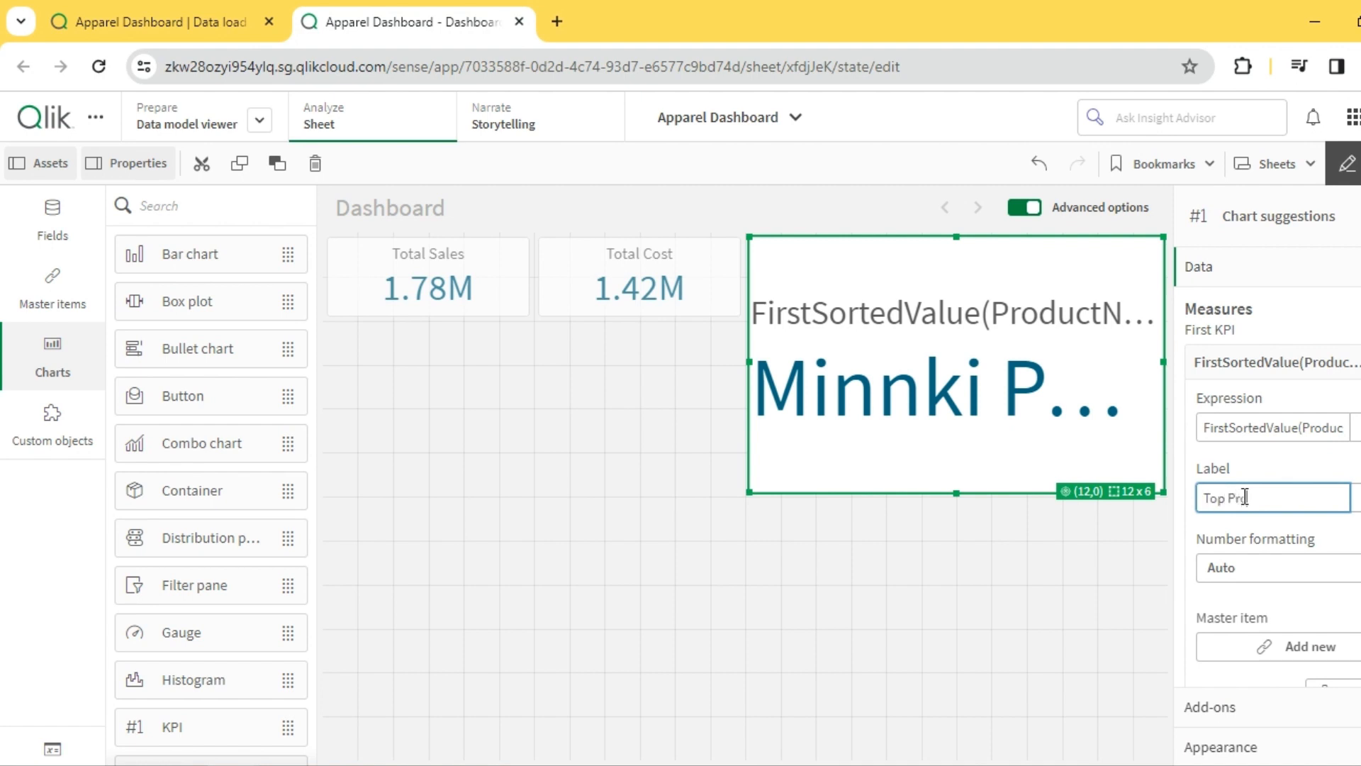
text(oduct)
click(1201, 471)
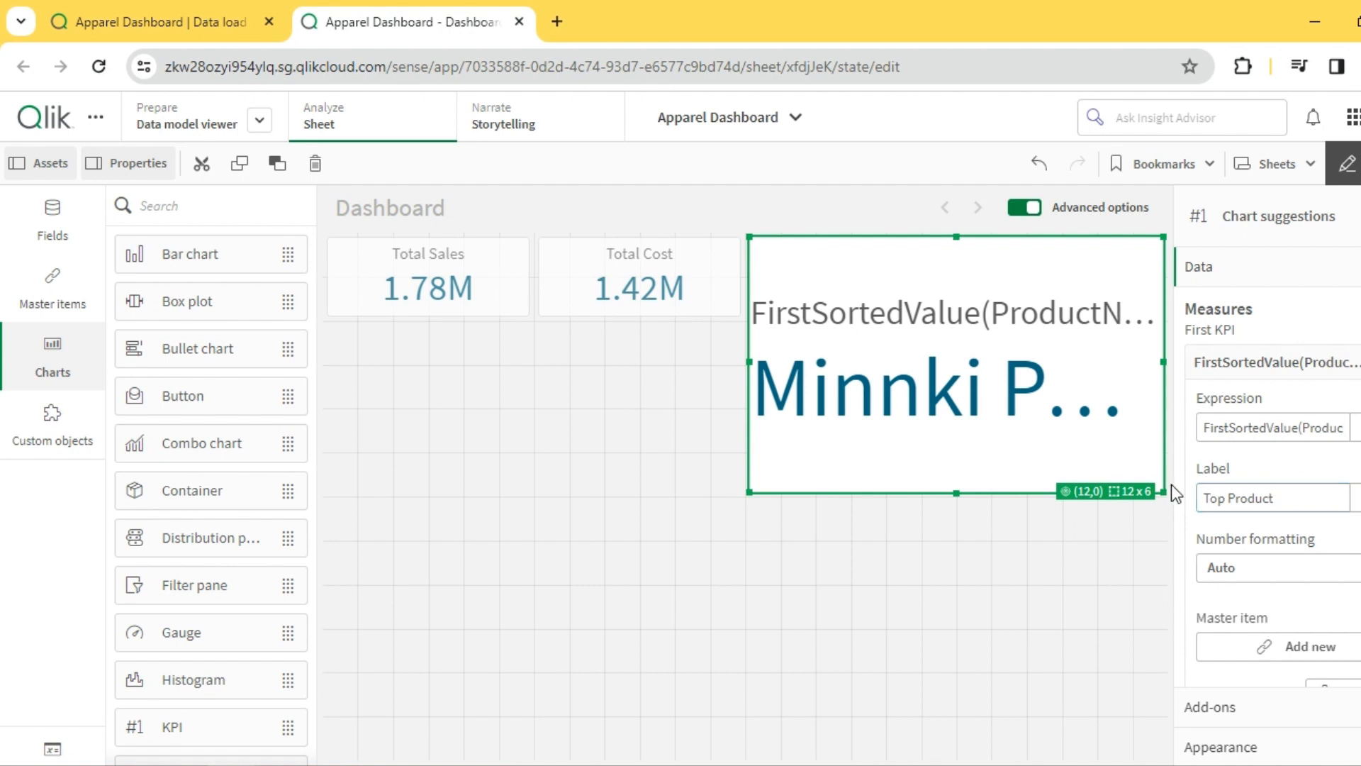
drag(1163, 490, 945, 308)
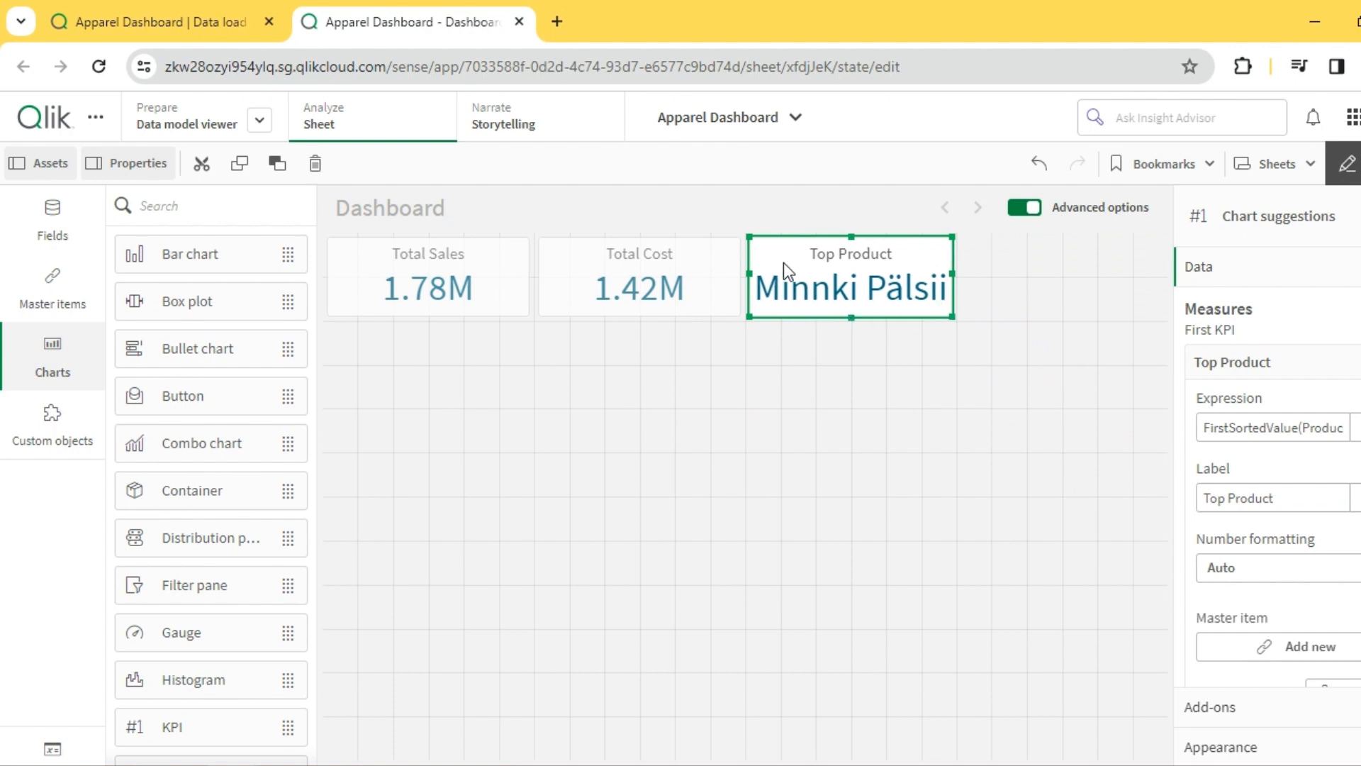
- Duplicate the Top Product KPI and fit the copy into the free space beside it in the KPI row
click(977, 261)
key(ctrl+v)
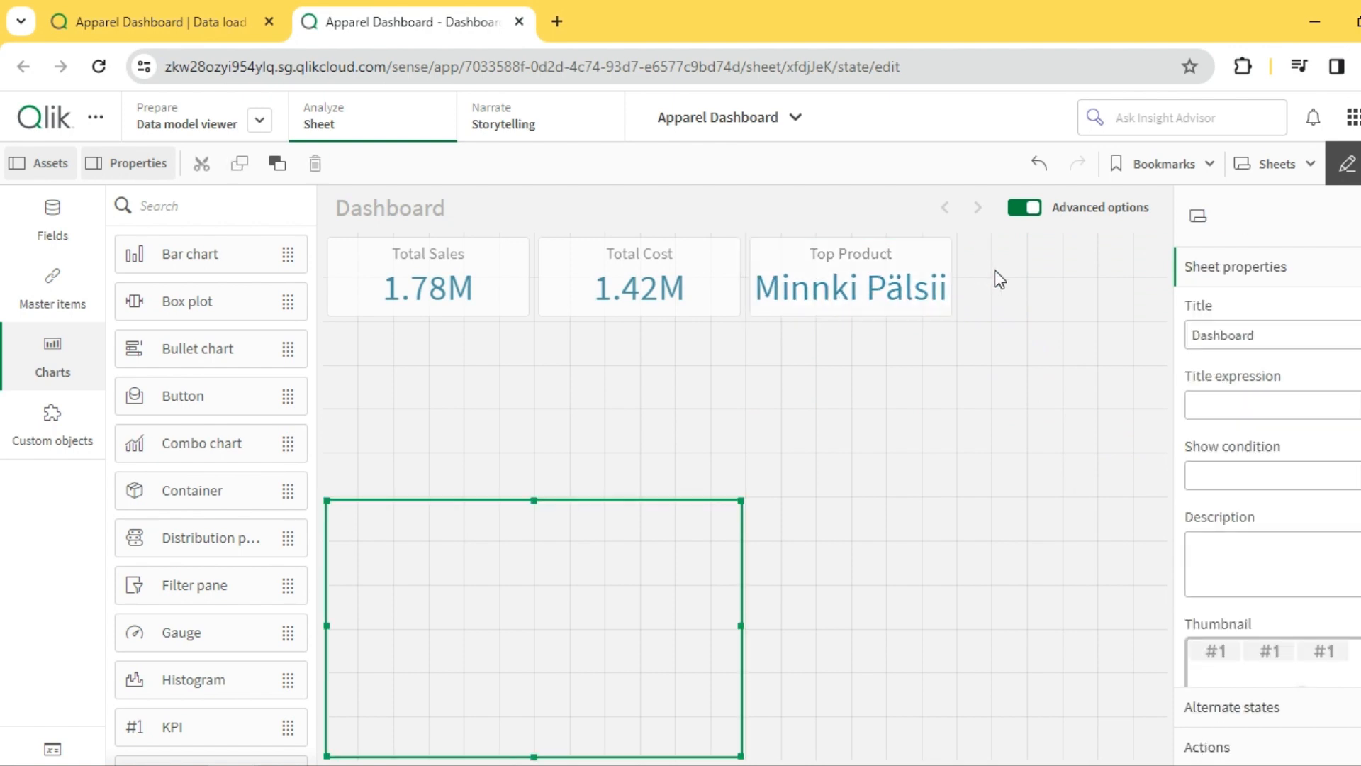
drag(1013, 293, 1018, 292)
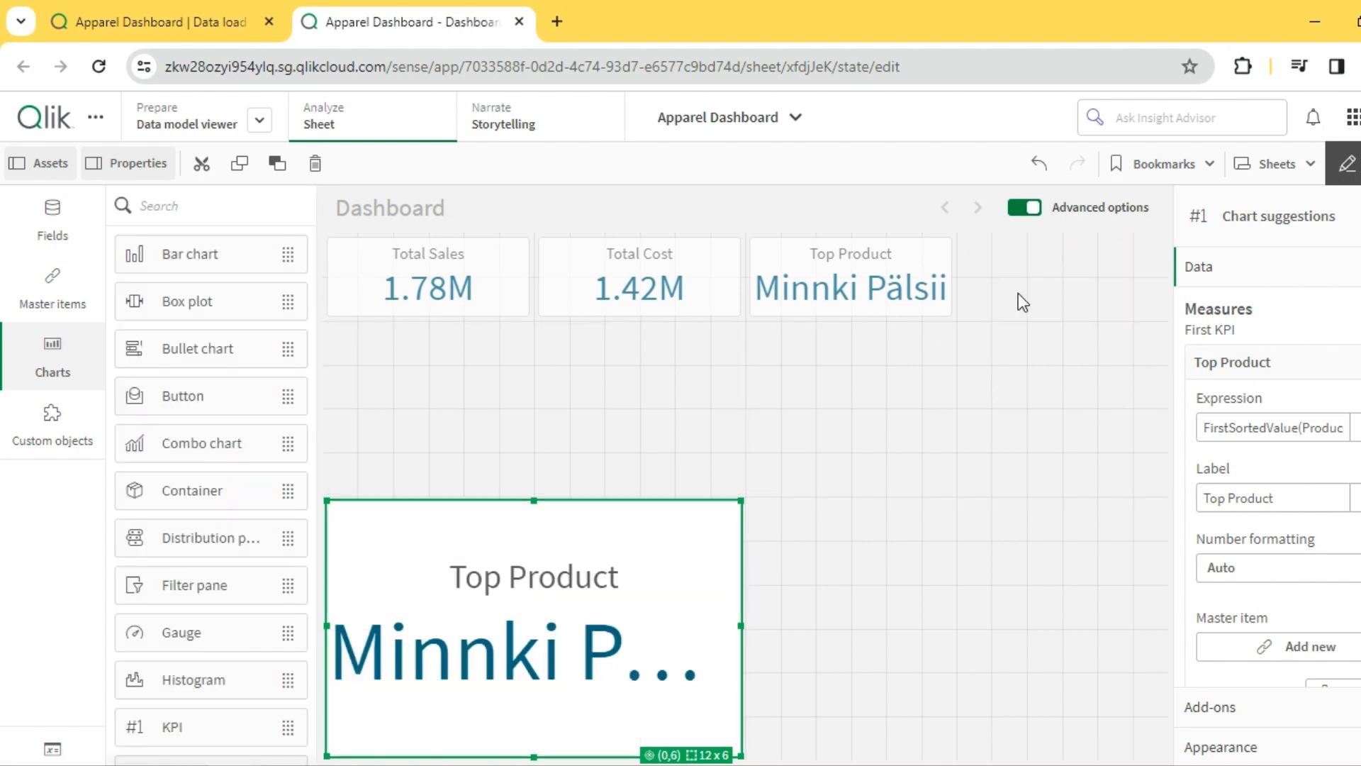
- Change the duplicated KPI's expression to FirstSortedValue(Supplier, -Aggr(Sum(Sales),Supplier),1)
click(1356, 427)
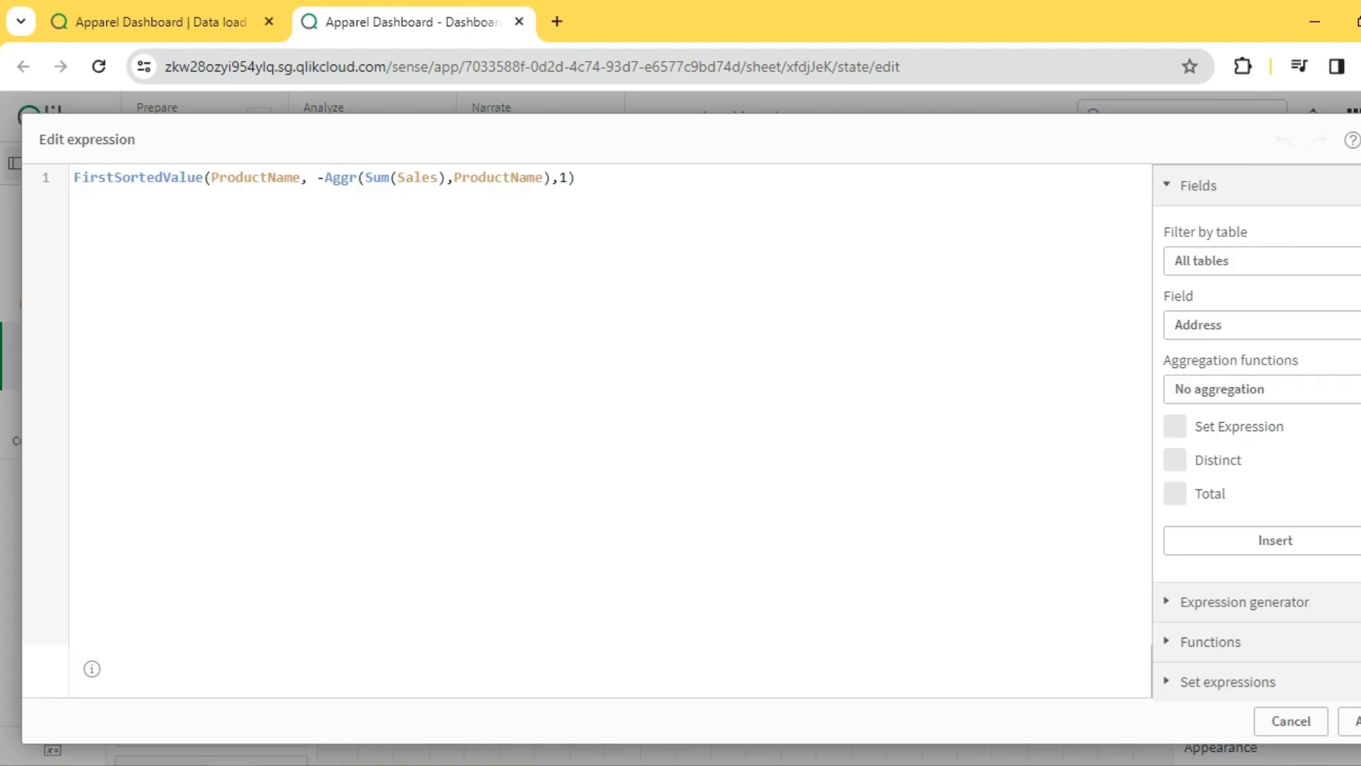
double_click(254, 178)
text(Supp)
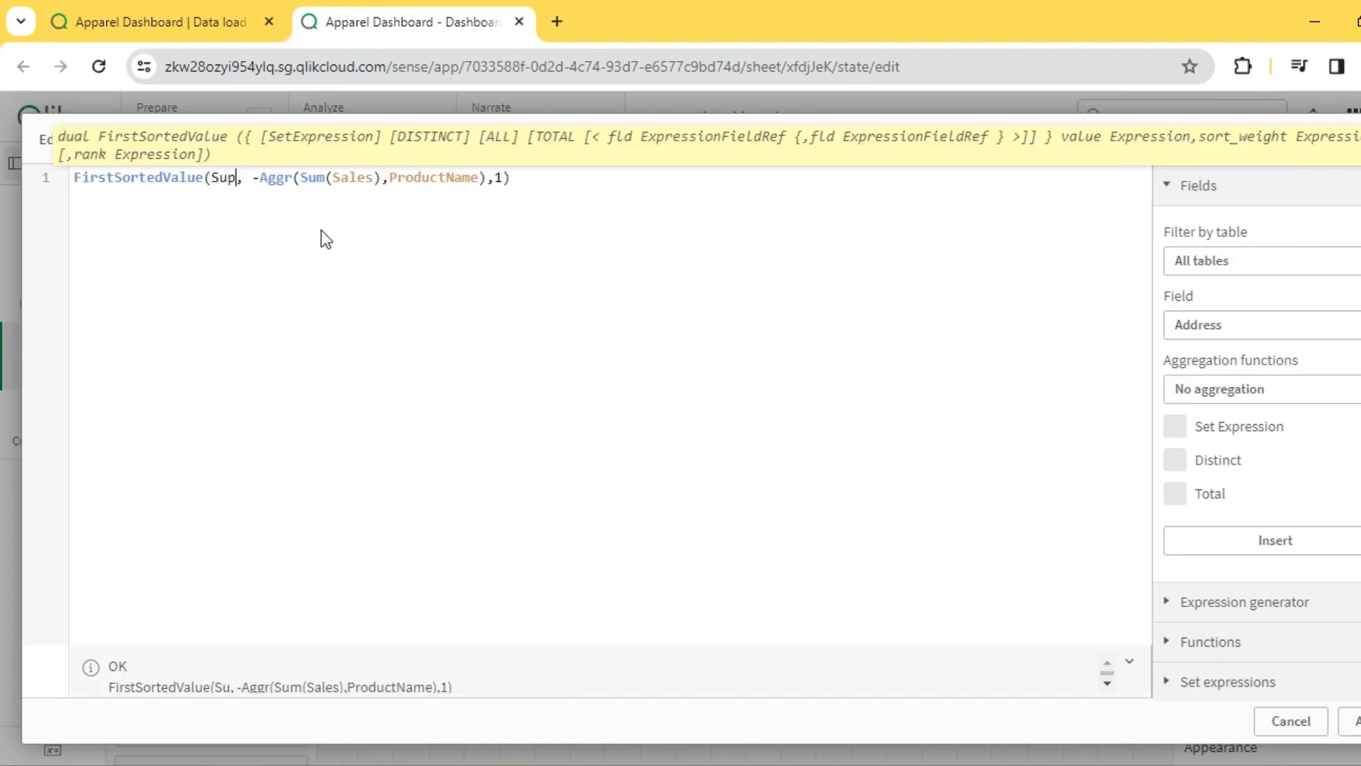
click(267, 205)
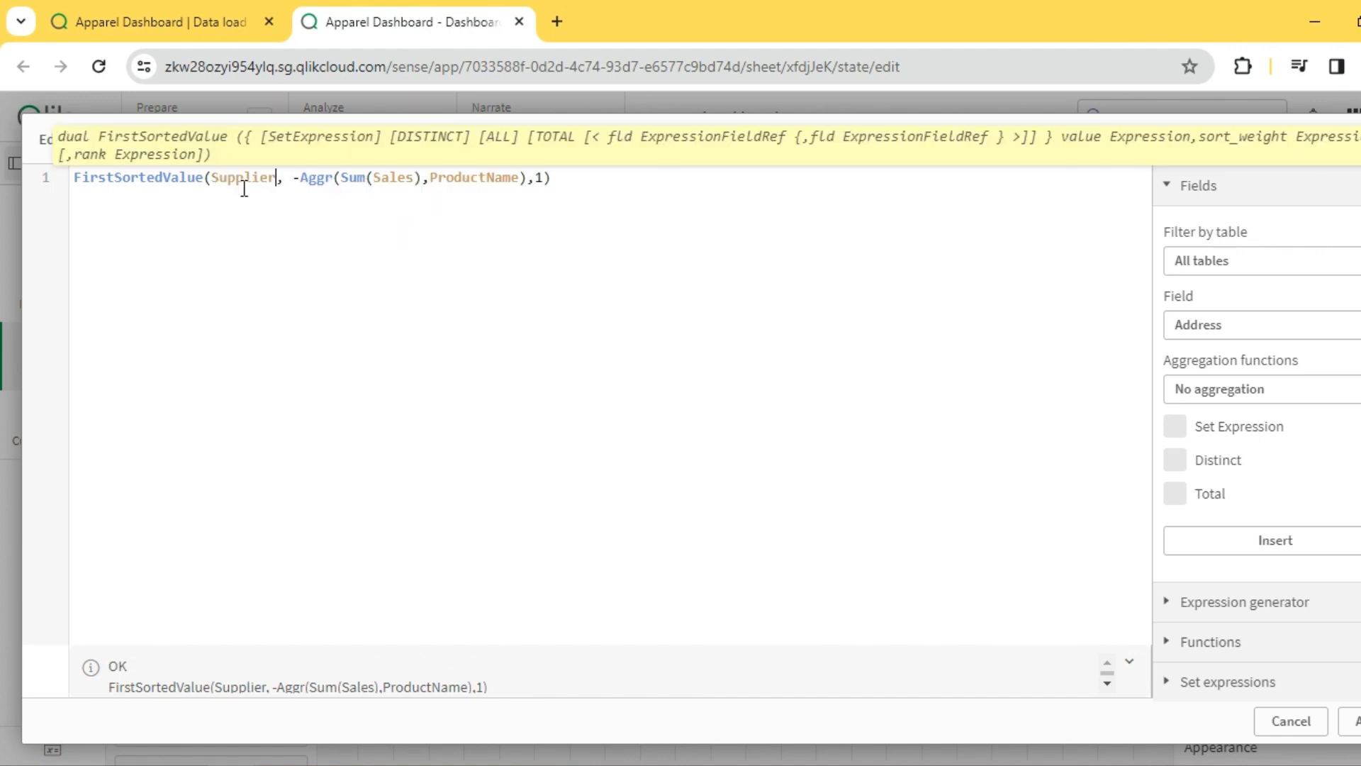
double_click(245, 189)
double_click(247, 177)
key(ctrl+c)
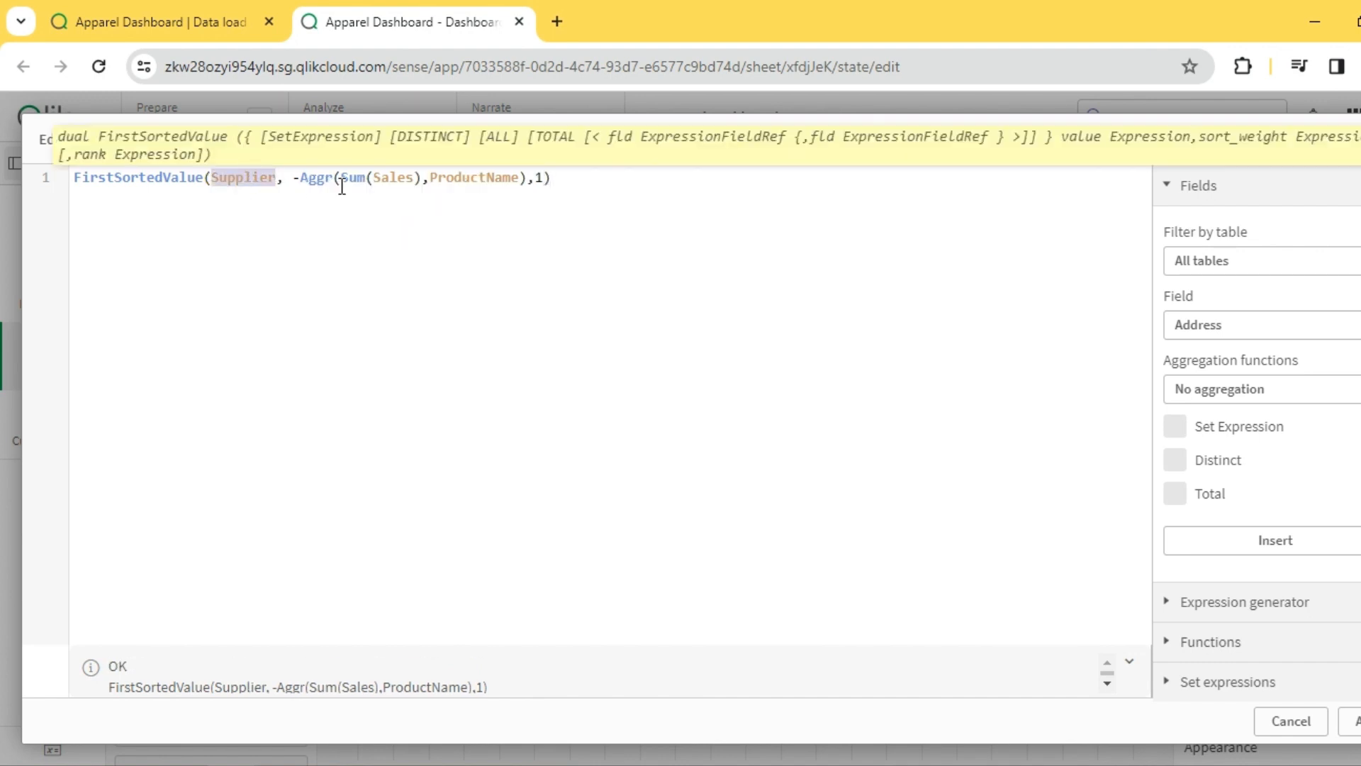
double_click(475, 177)
key(ctrl+v)
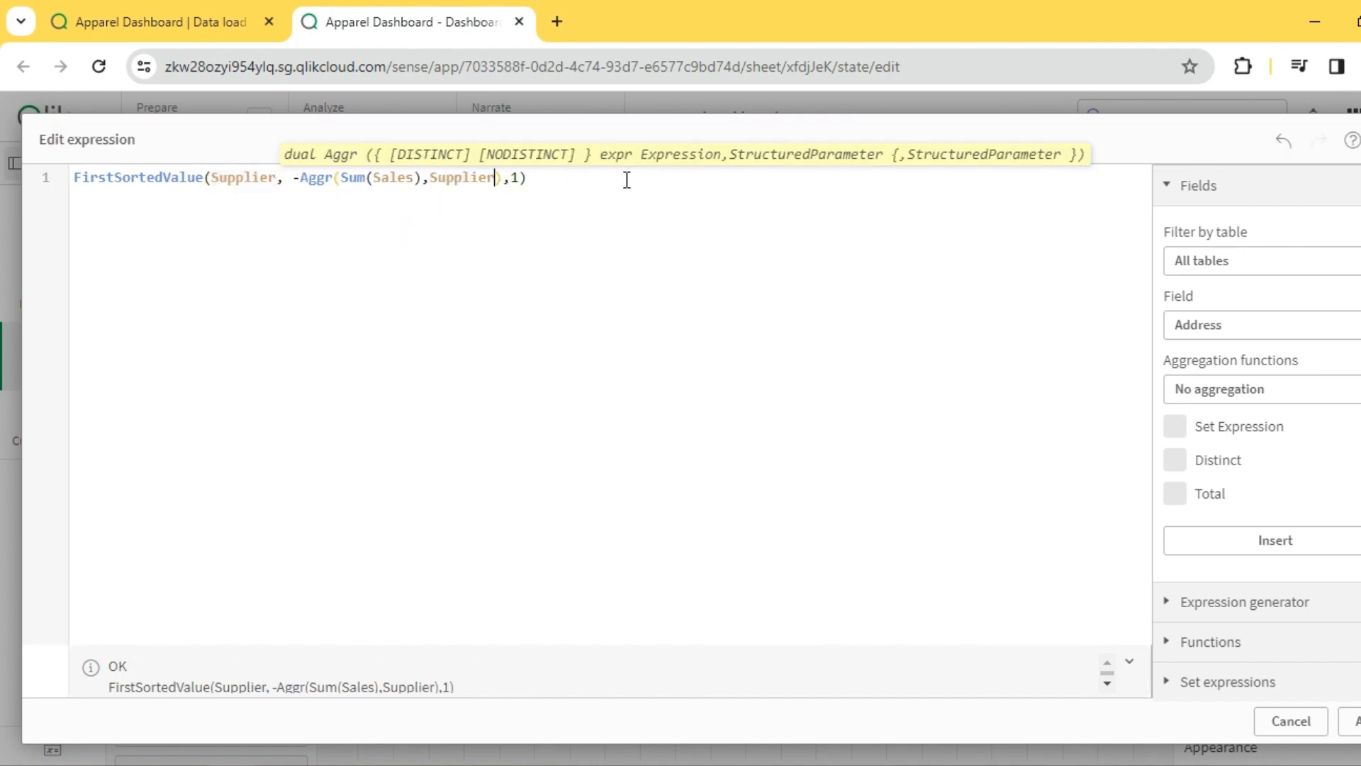
click(626, 177)
click(1350, 721)
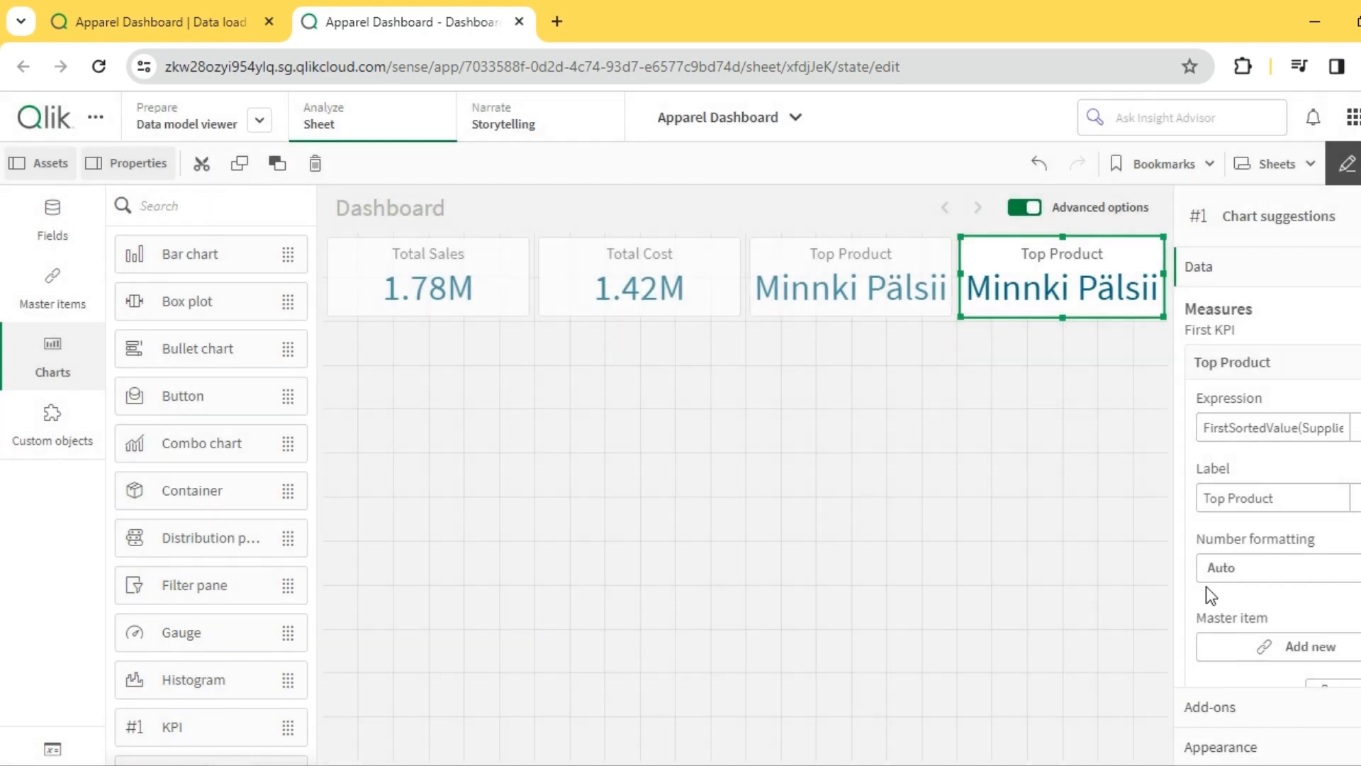
- Preview the sheet outside edit mode and label the fourth KPI's measure as Top Supplier
click(1347, 163)
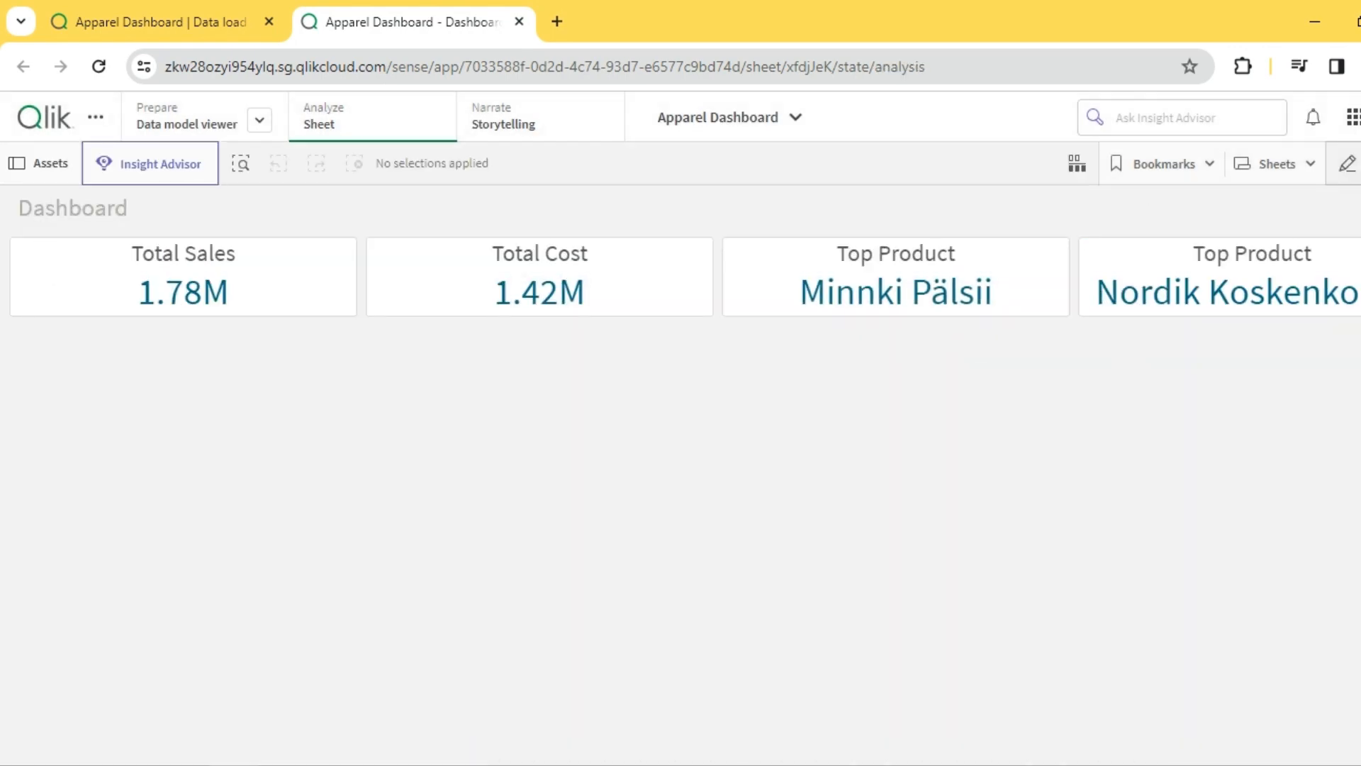
click(1347, 163)
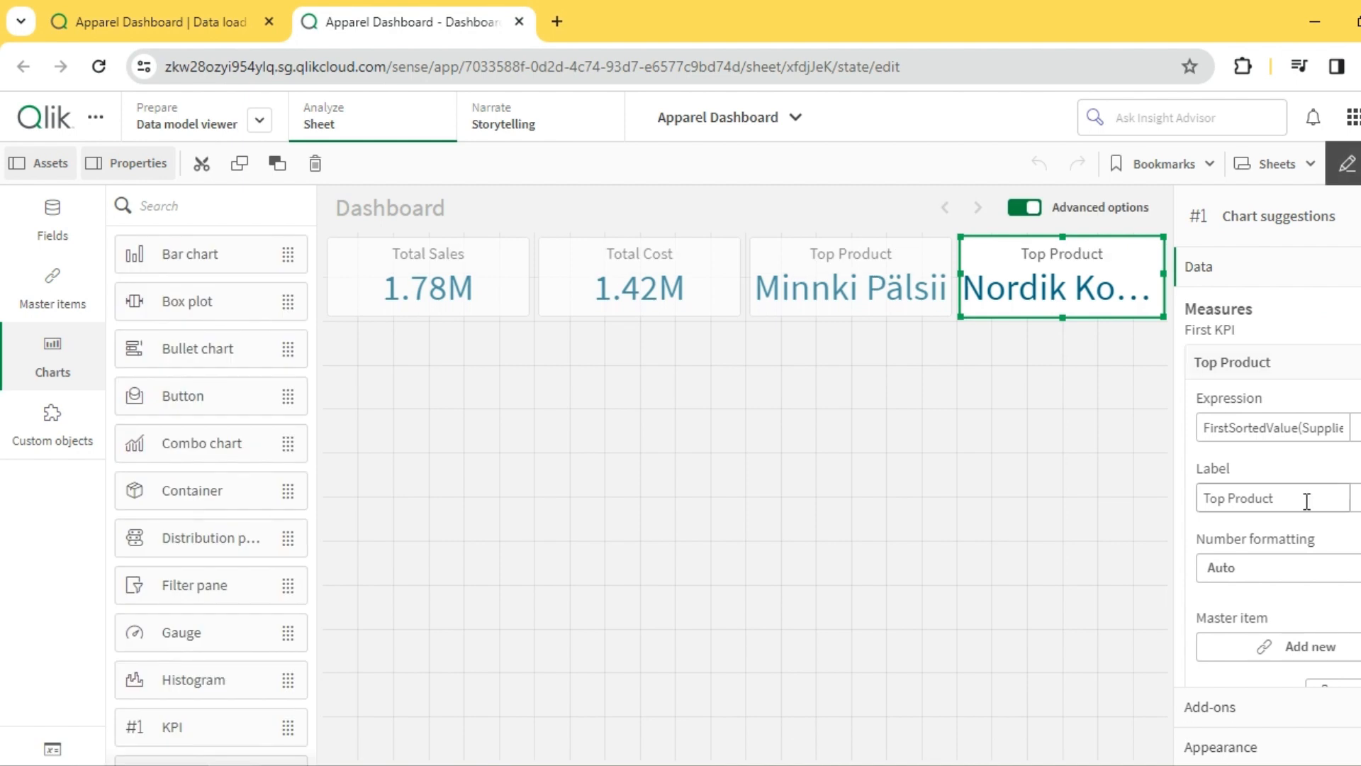
double_click(1262, 496)
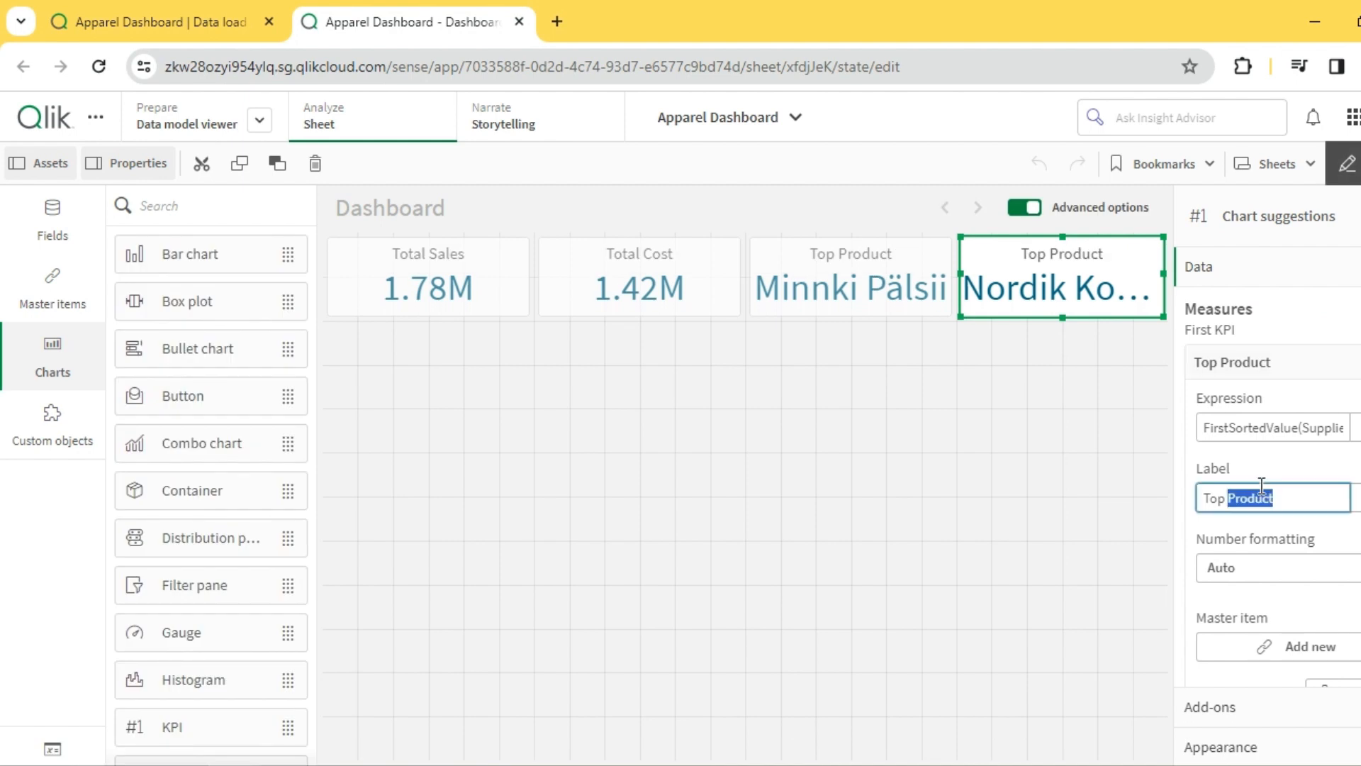
text(Supplier)
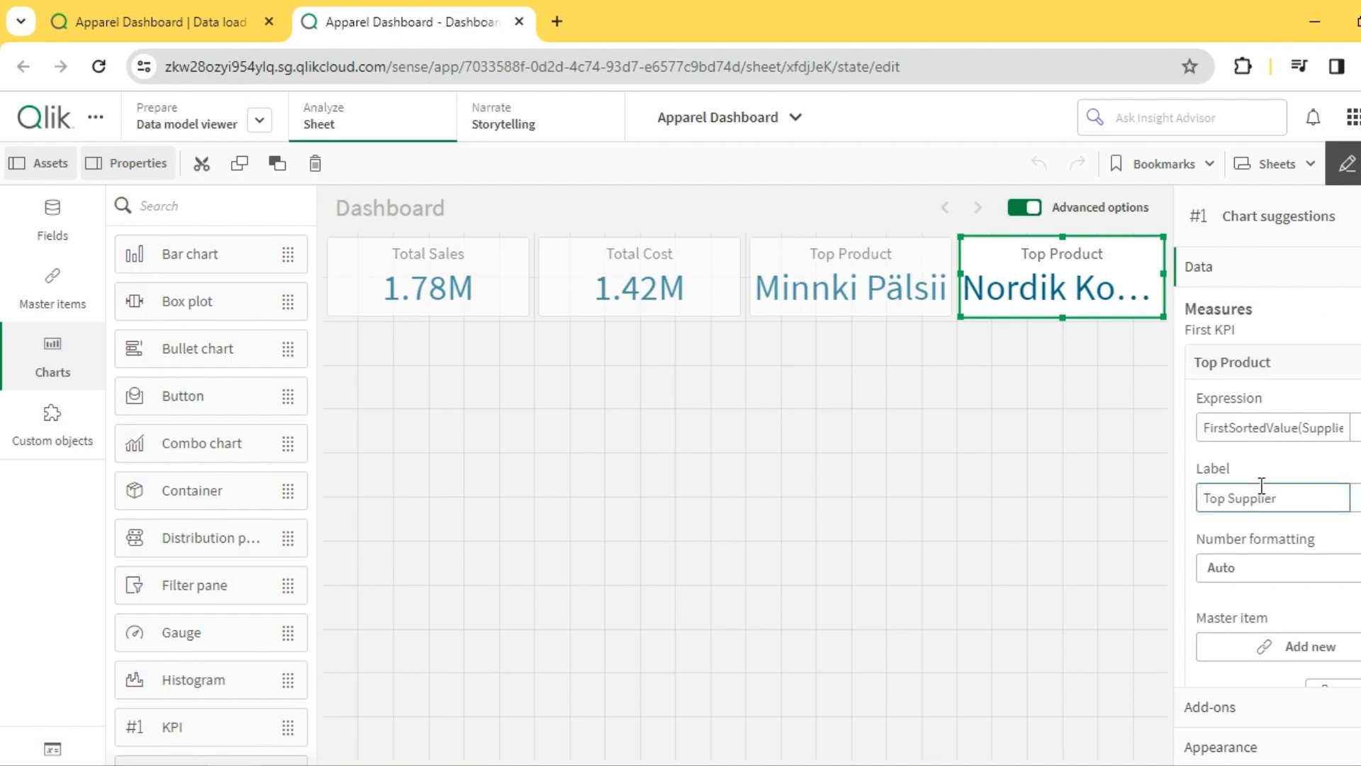
click(928, 377)
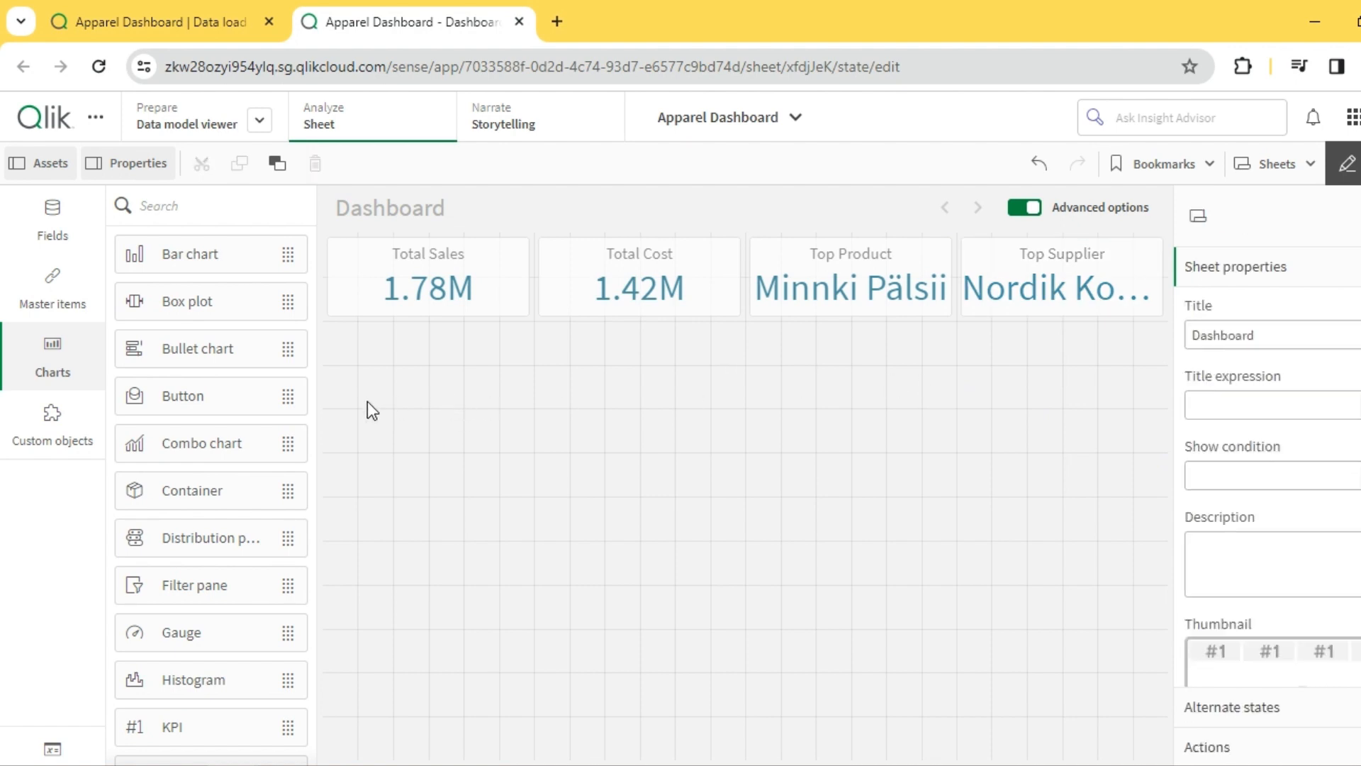
- Add an empty bar chart, 12 x 4 grid cells, directly below the Total Sales and Total Cost KPIs
scroll(212, 479, down, 2)
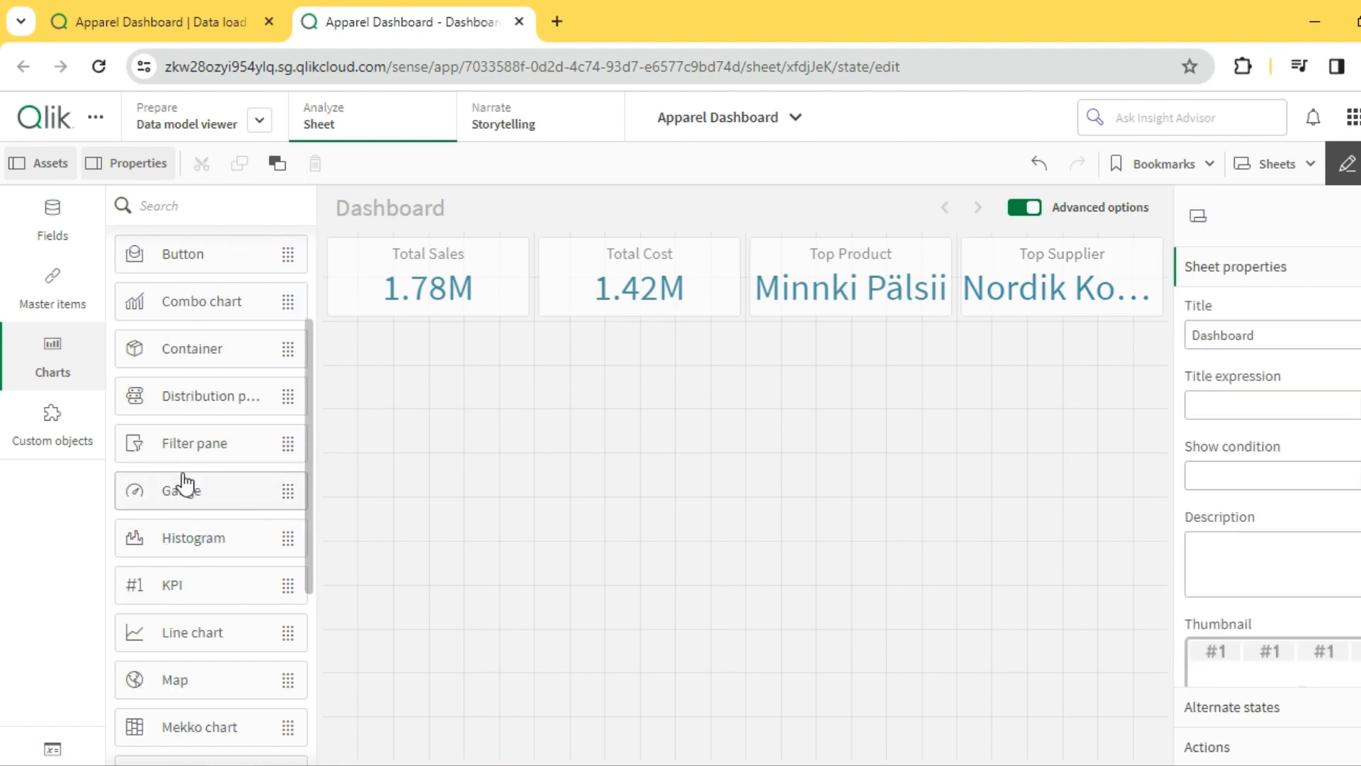
scroll(170, 355, up, 2)
drag(173, 257, 450, 427)
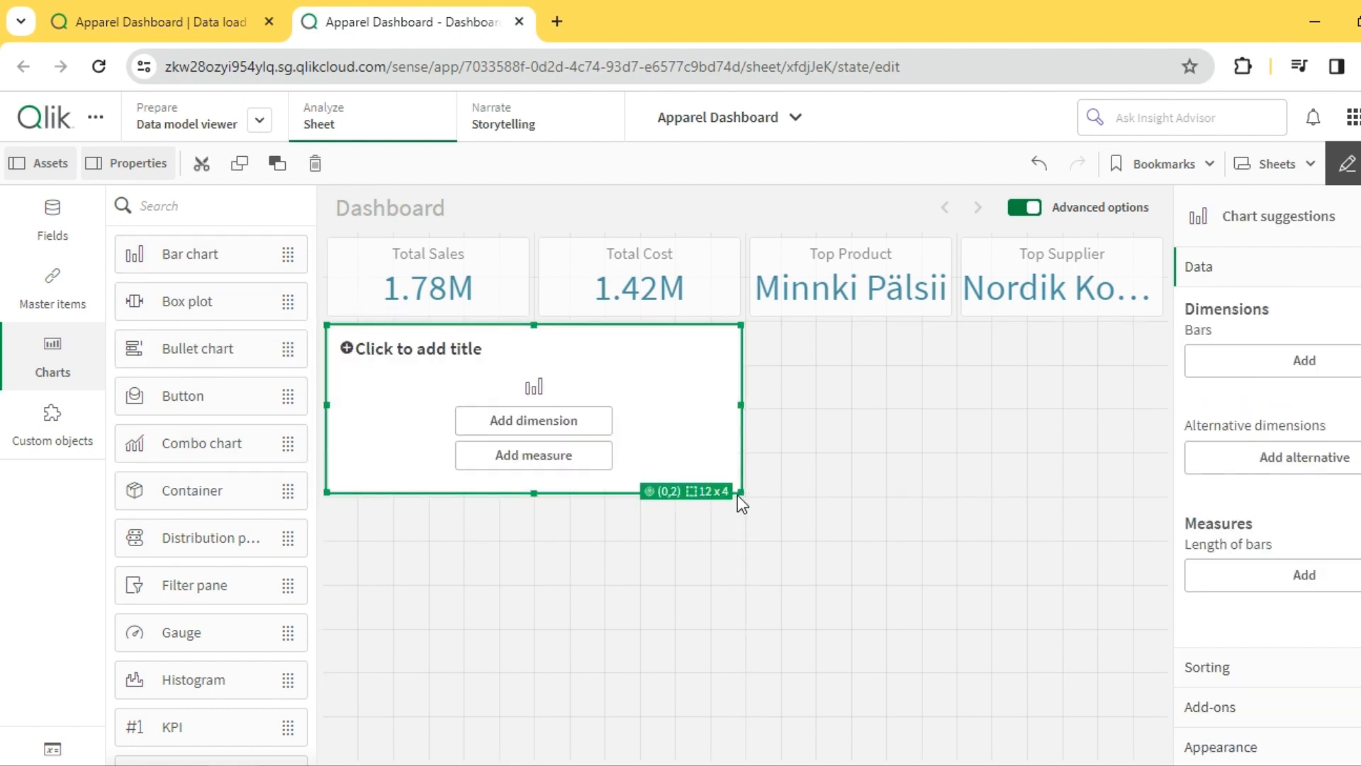
- Enlarge the empty bar chart to 12 x 5 grid cells and give it the ProductName dimension and the Total Sales measure
drag(739, 490, 753, 530)
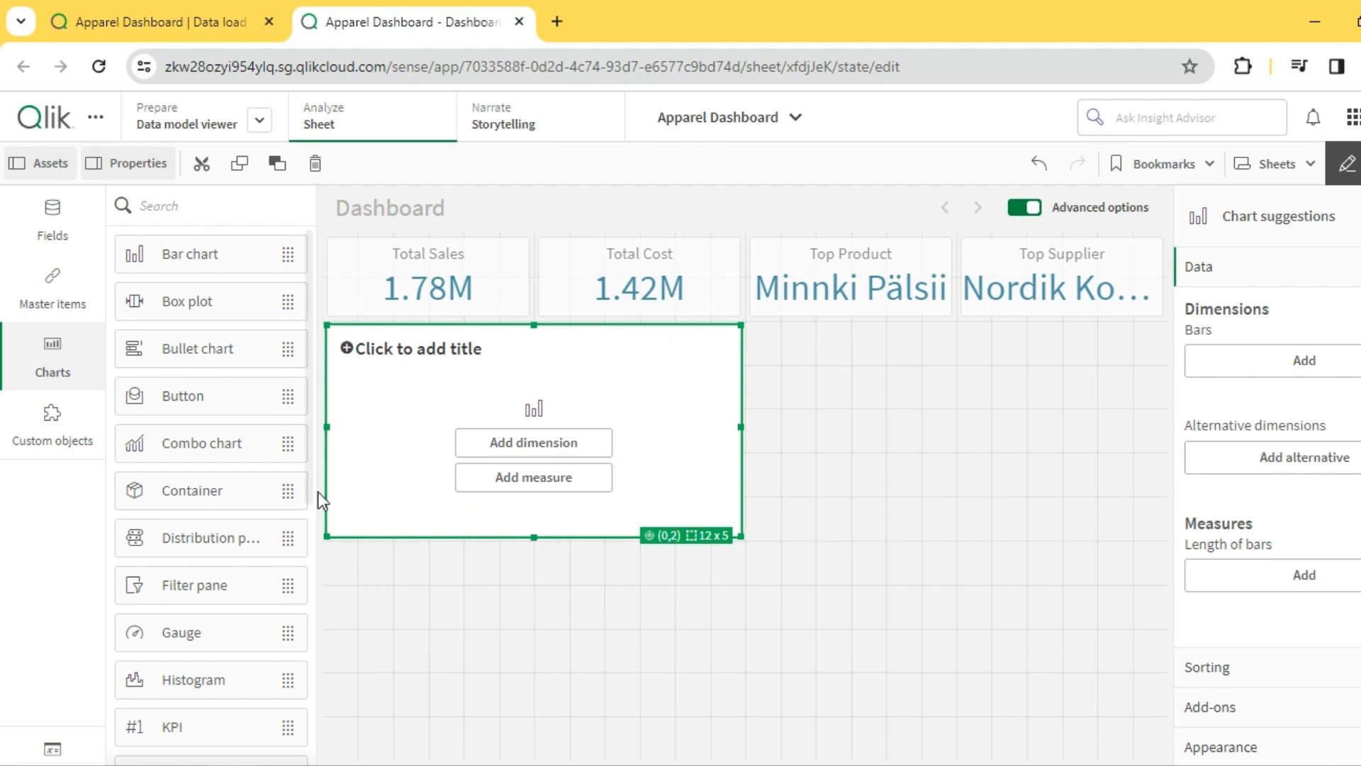
click(522, 446)
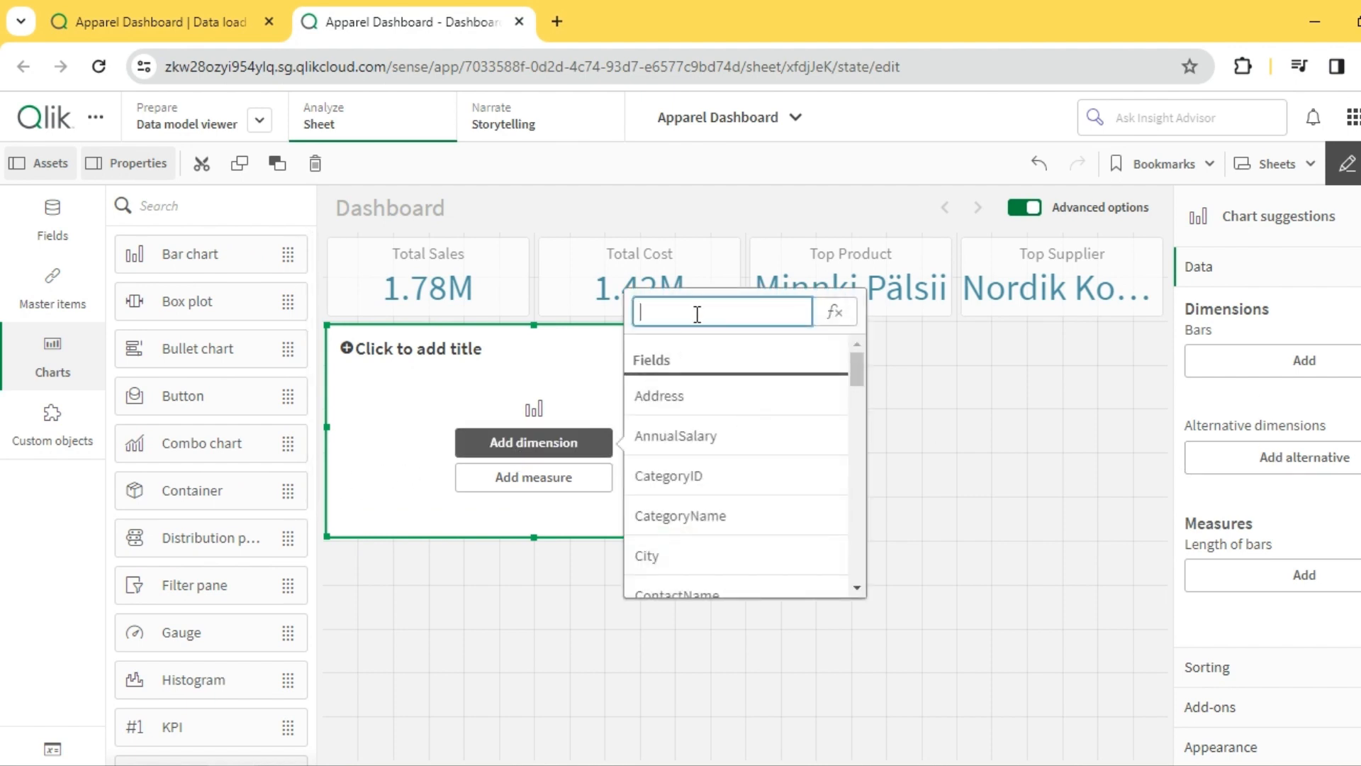
text(Prod)
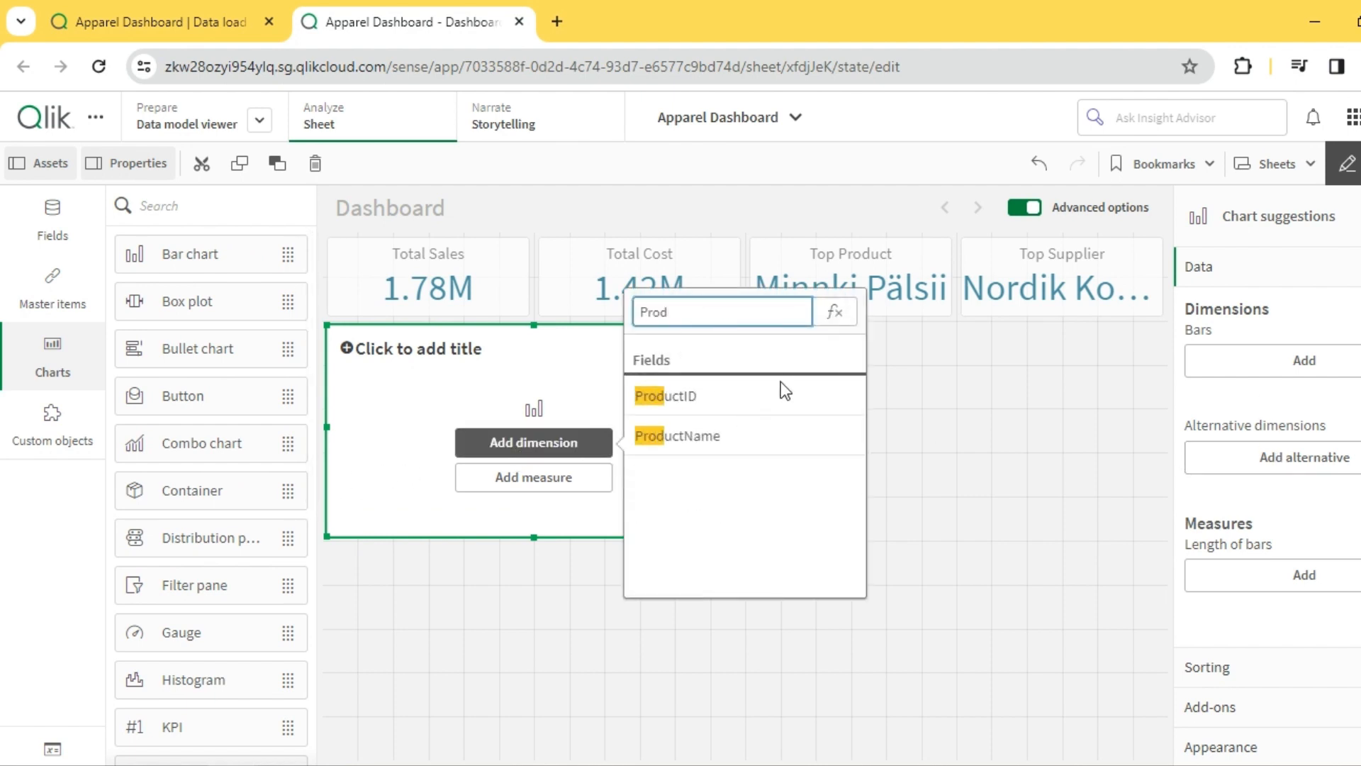
click(759, 435)
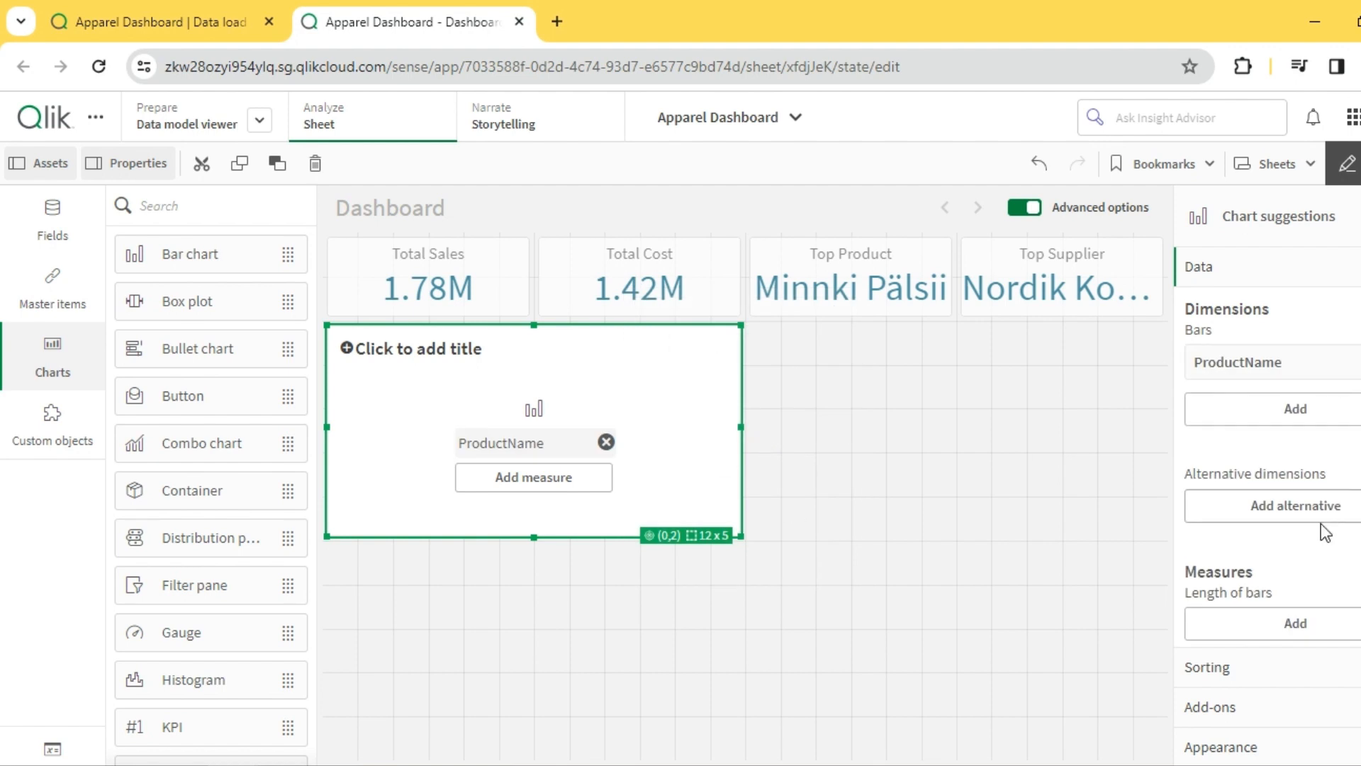
click(1285, 604)
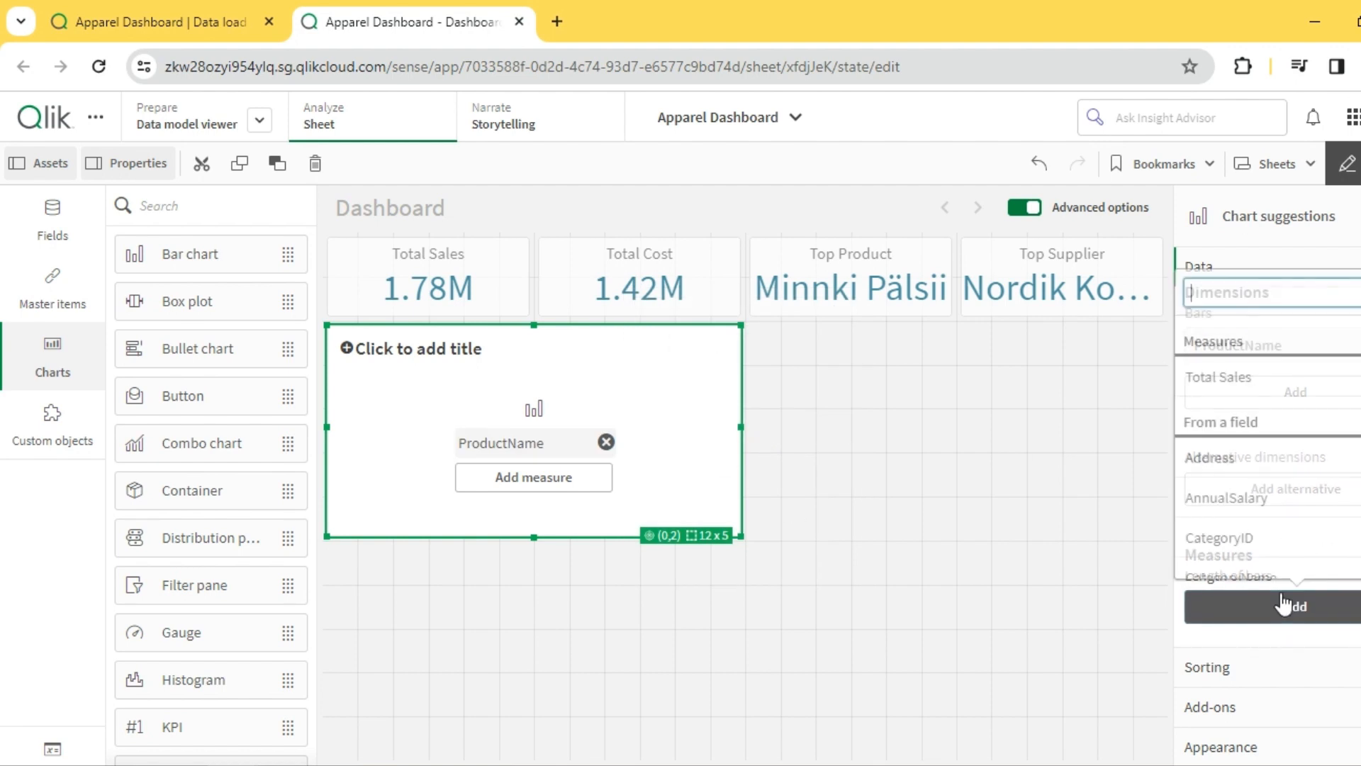
click(1258, 376)
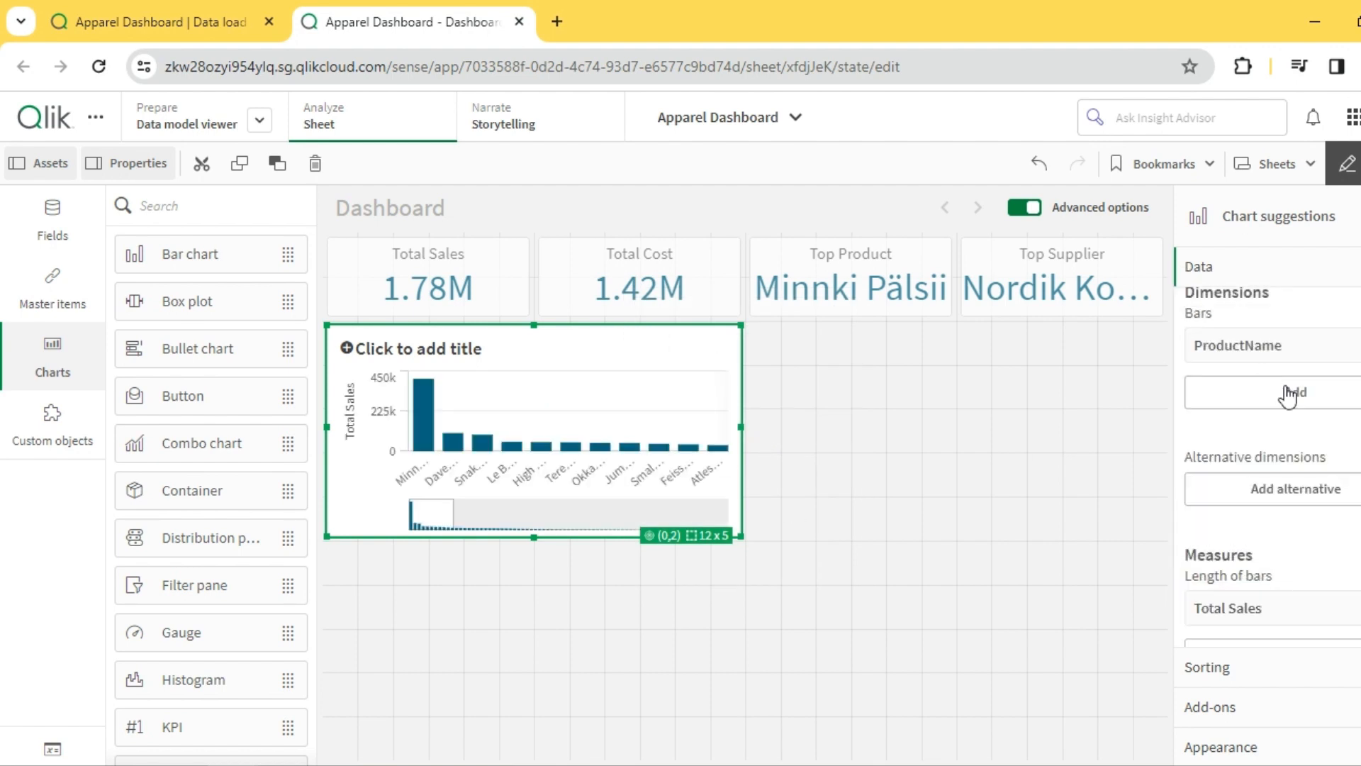
- Limit the bar chart's ProductName dimension to a fixed number, the top 10, and turn off Show others
scroll(1304, 539, down, 2)
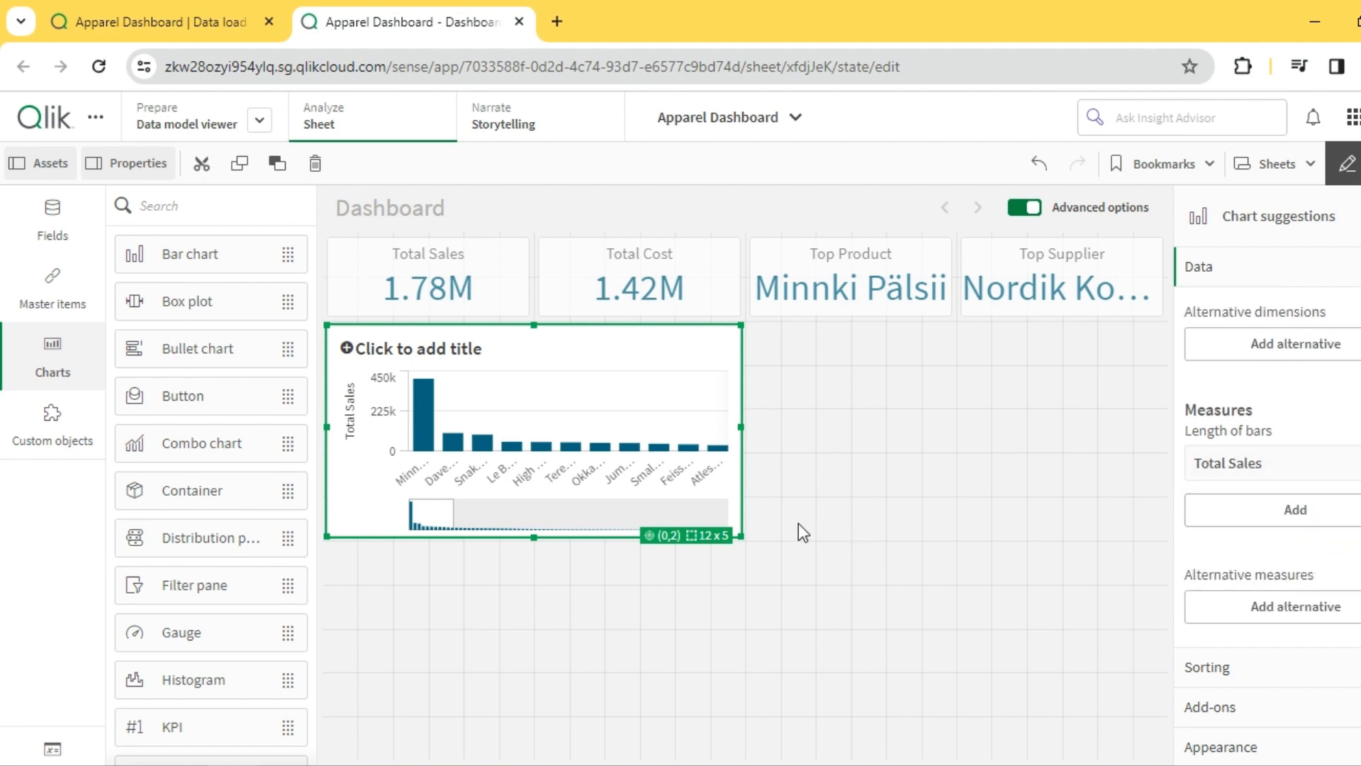
click(593, 347)
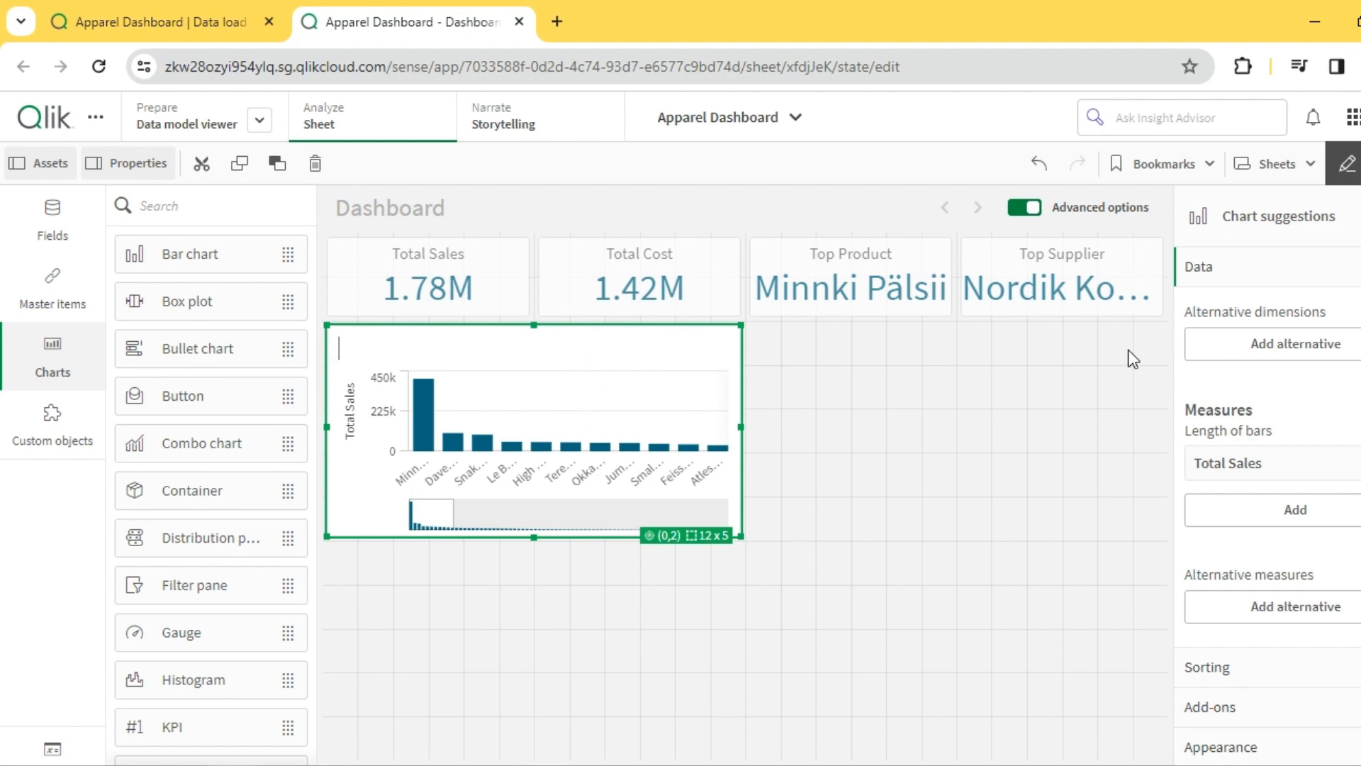
click(1287, 363)
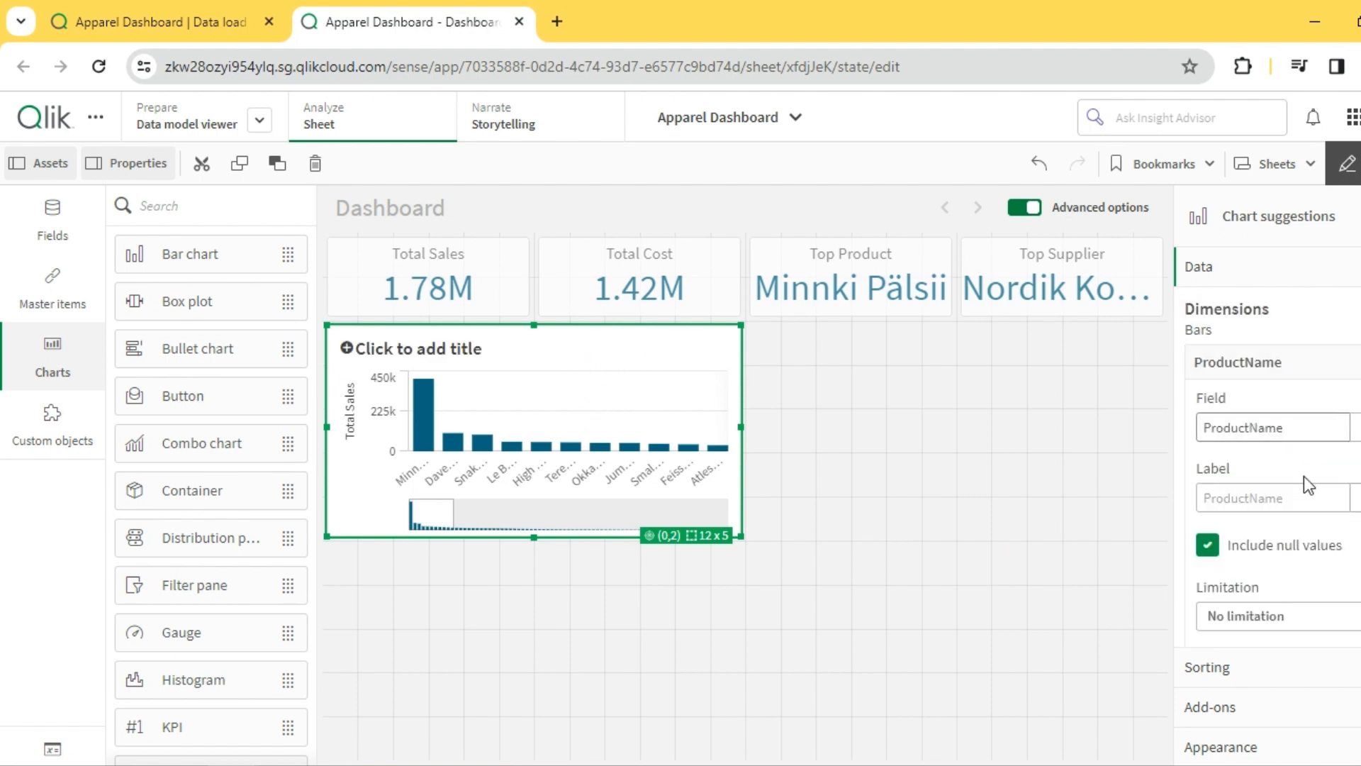
click(1252, 616)
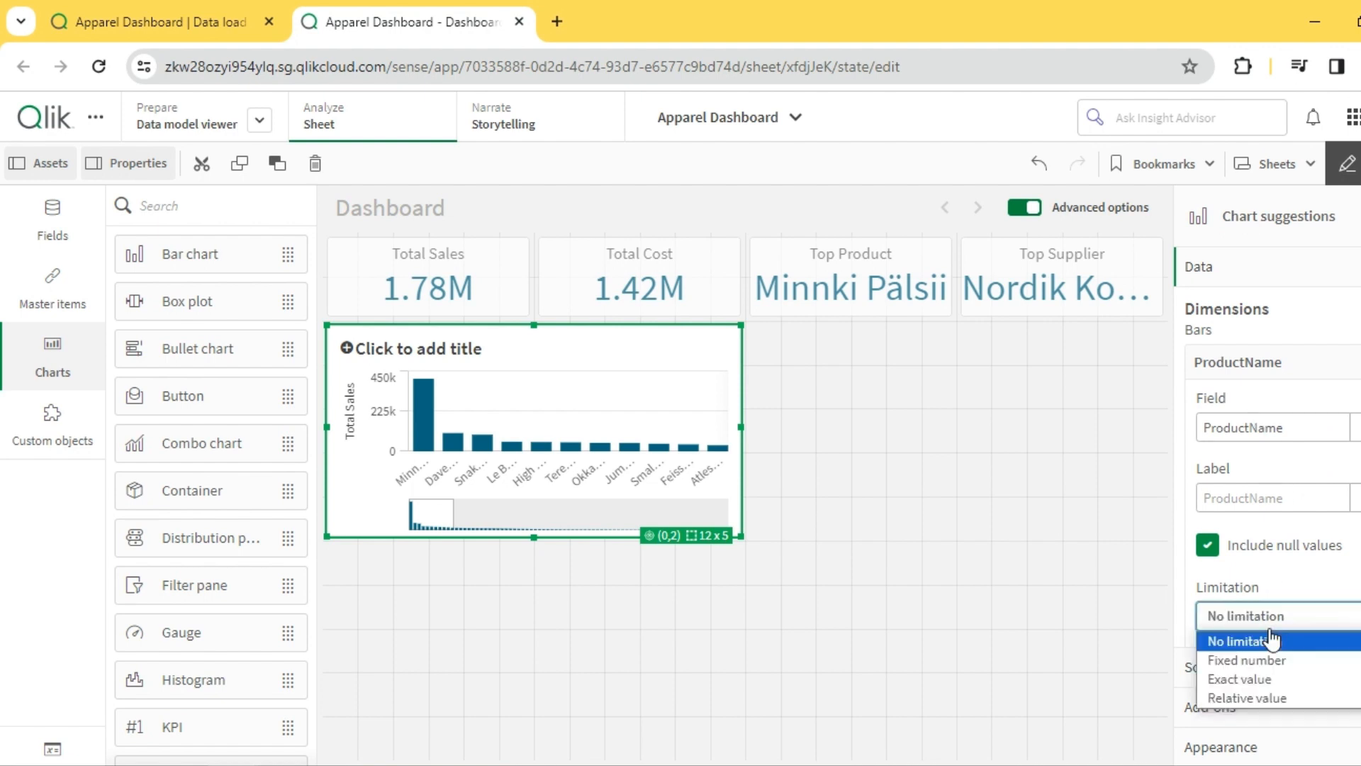
click(1254, 666)
scroll(1276, 496, down, 5)
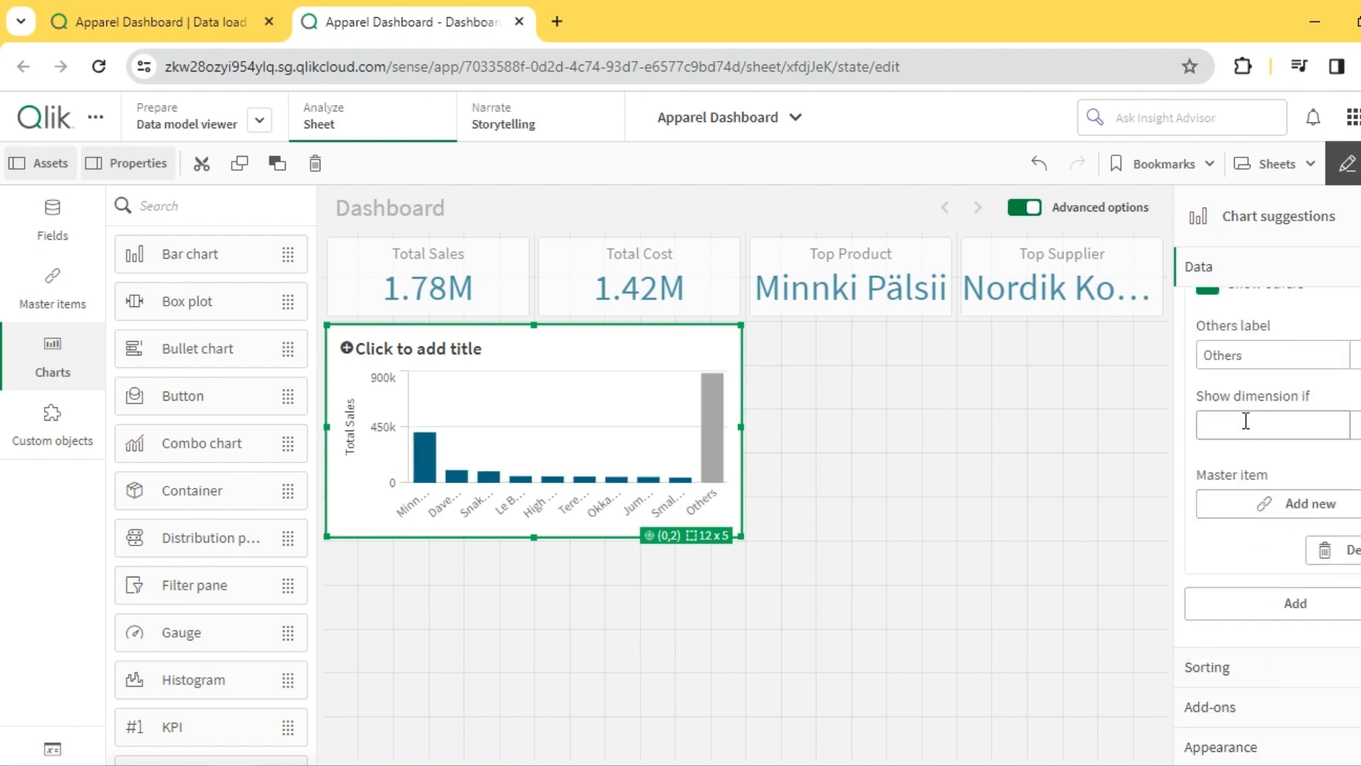
scroll(1267, 473, up, 3)
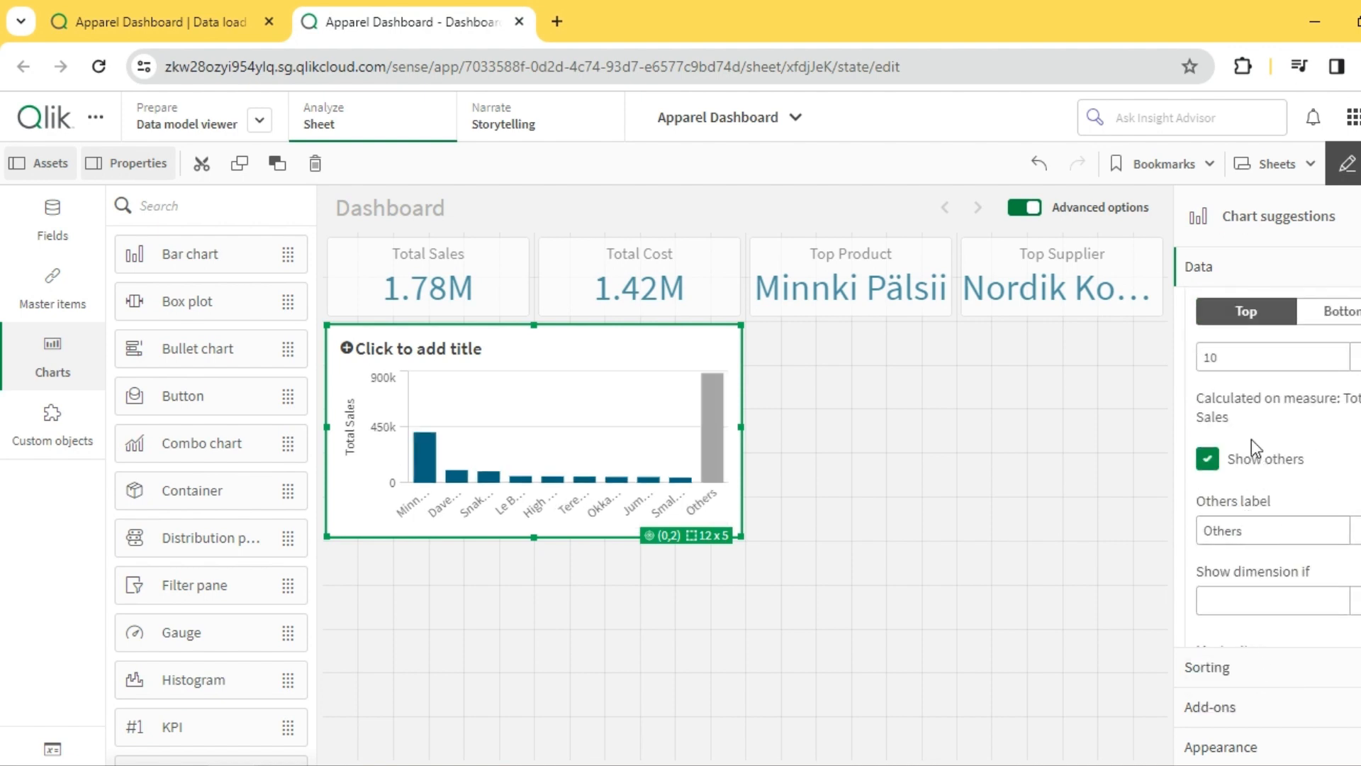
click(1231, 360)
scroll(1280, 393, up, 2)
scroll(1273, 489, down, 2)
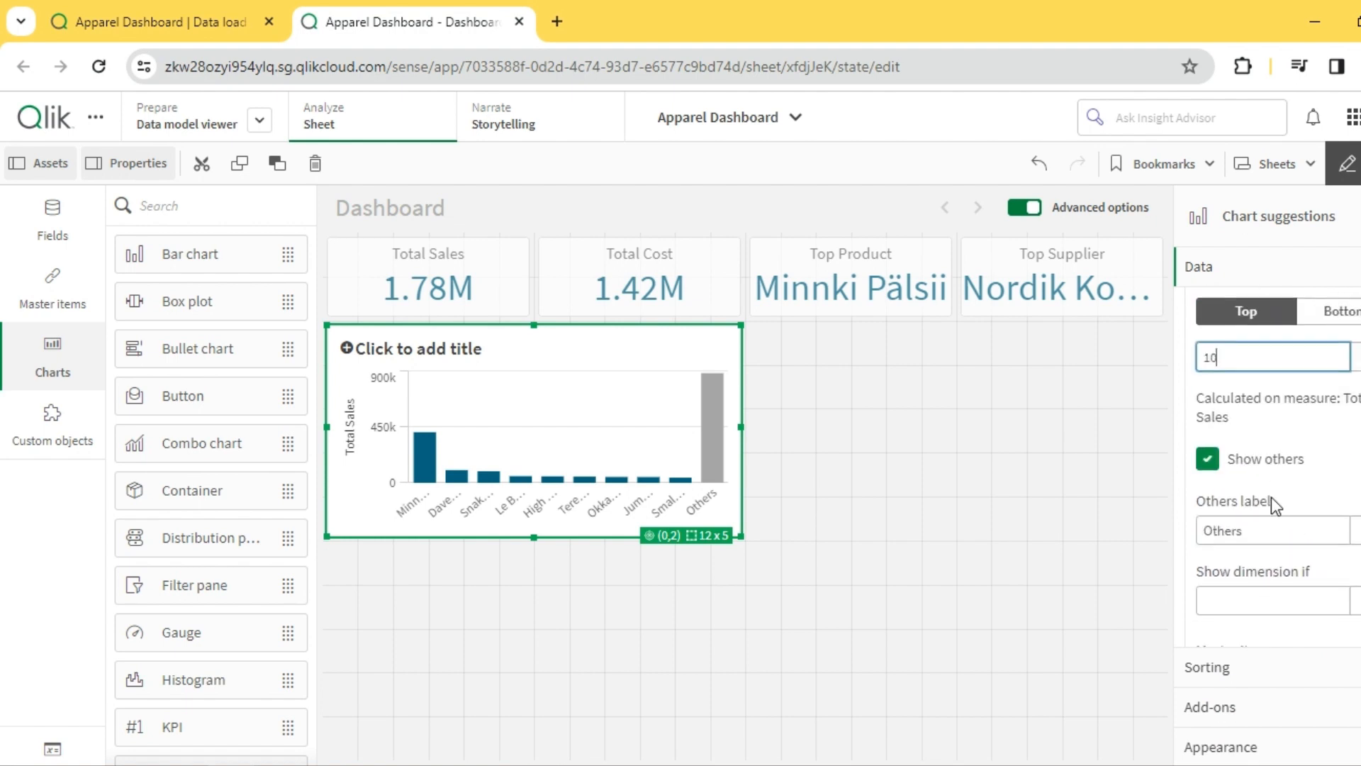
click(1214, 468)
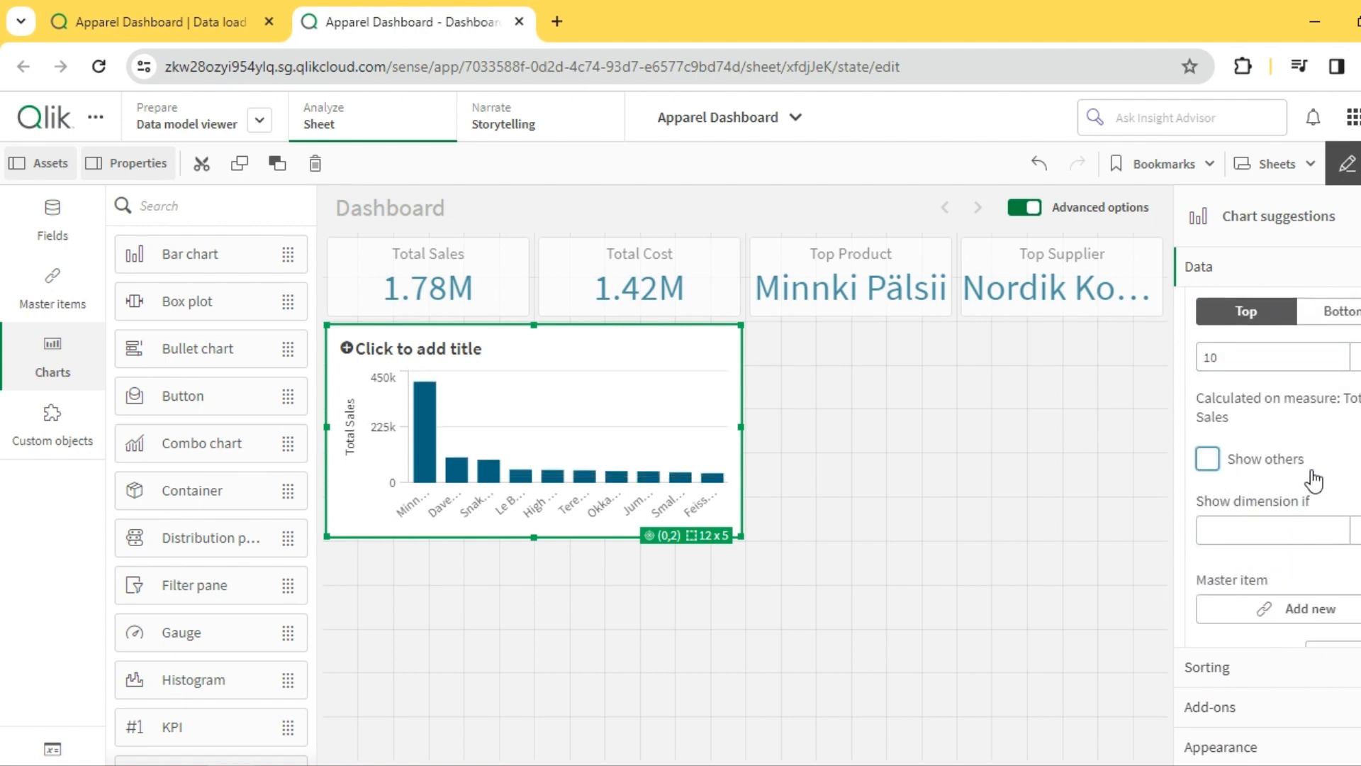
- Set the bar chart's value labels to Auto and its scrollbar to None
scroll(1314, 479, up, 3)
scroll(1313, 525, down, 5)
scroll(1305, 624, up, 3)
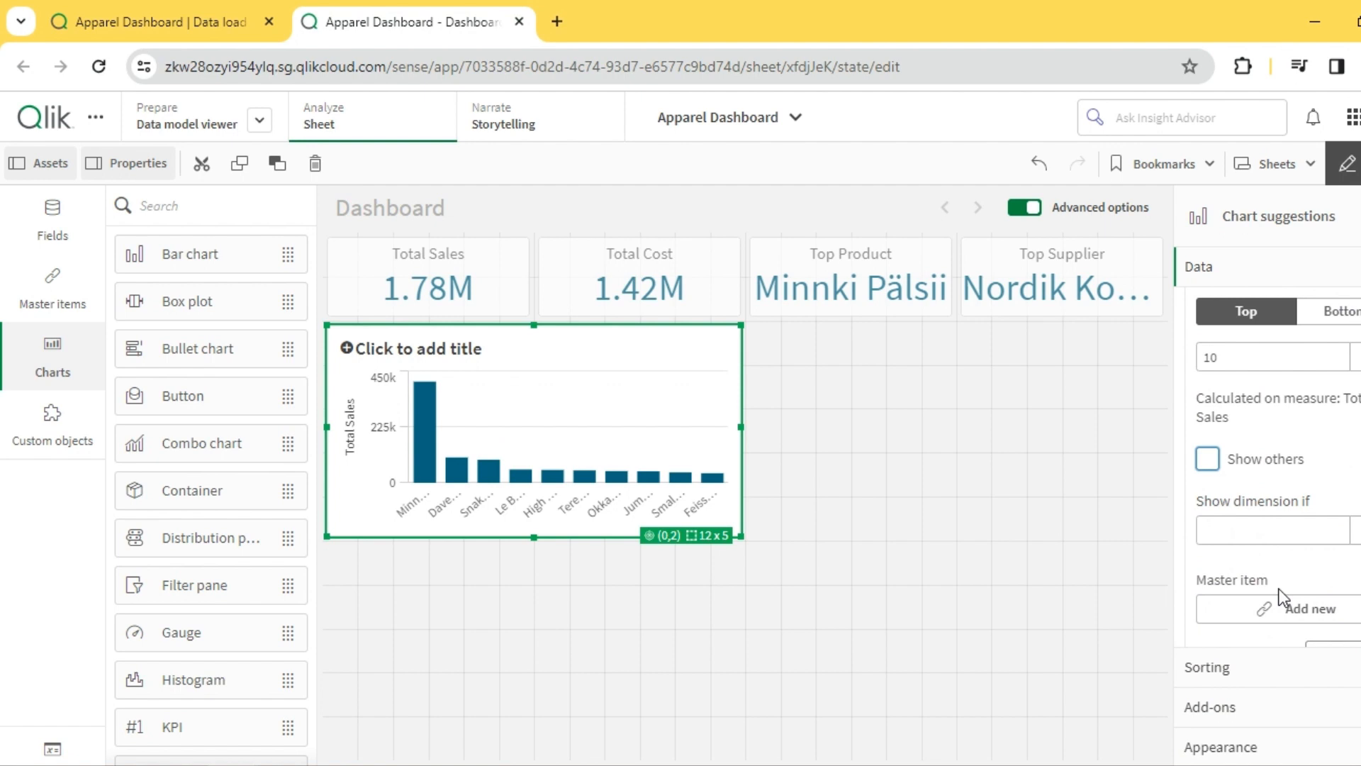
click(1232, 750)
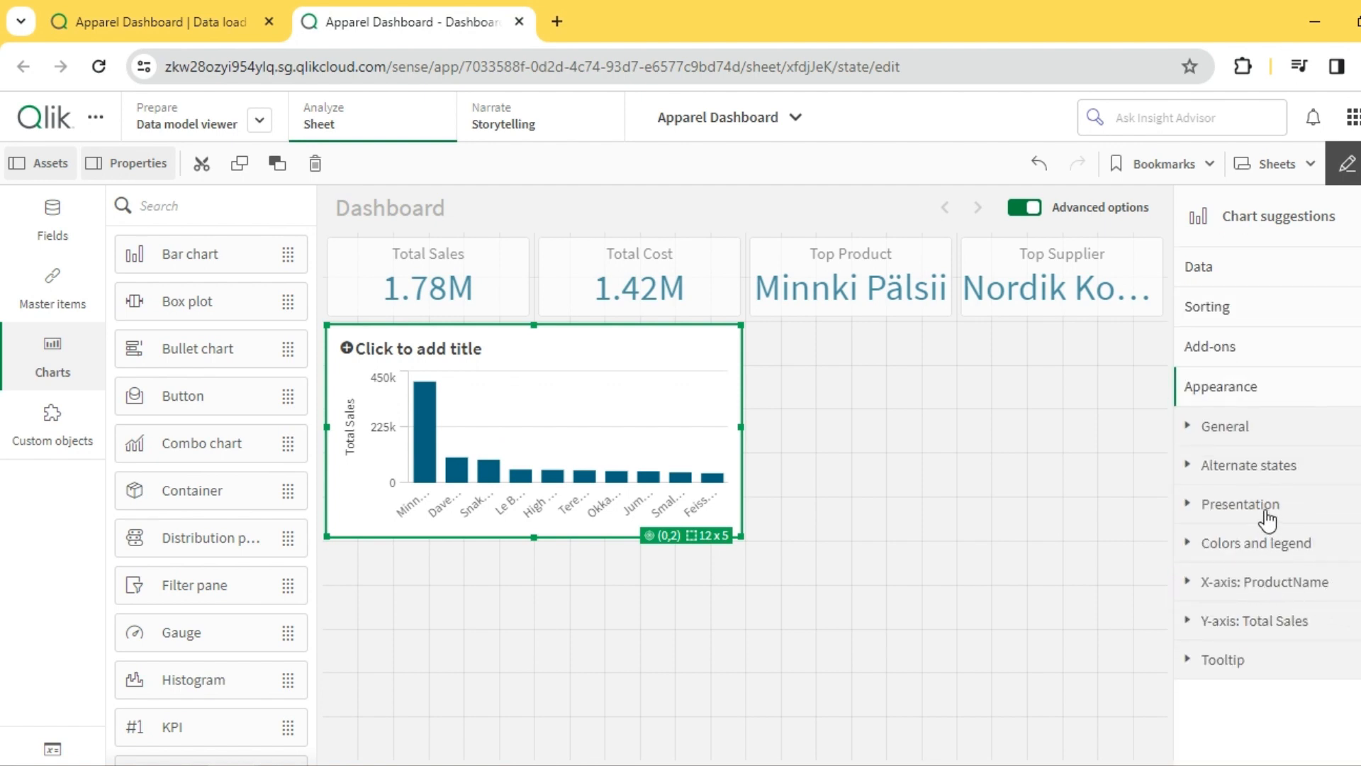
click(1265, 512)
scroll(1290, 532, down, 5)
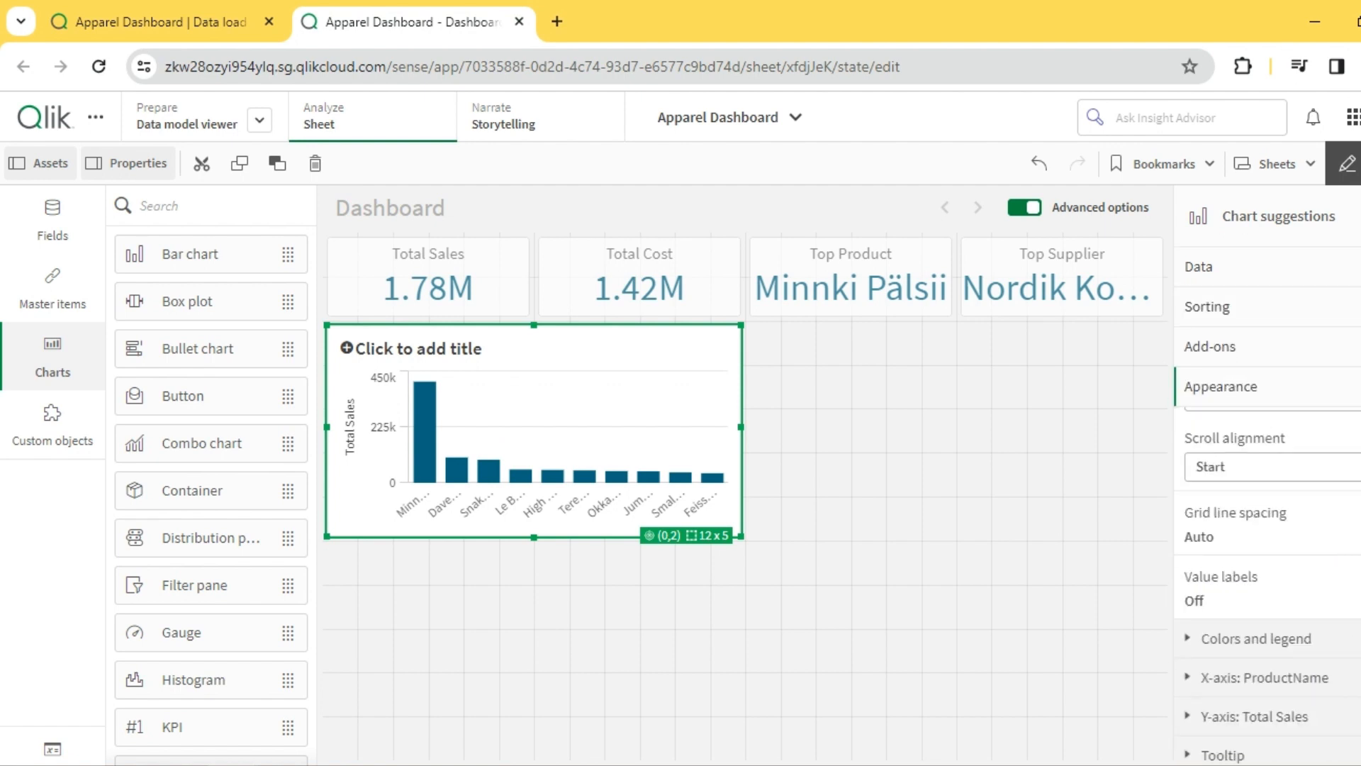
scroll(1347, 597, up, 5)
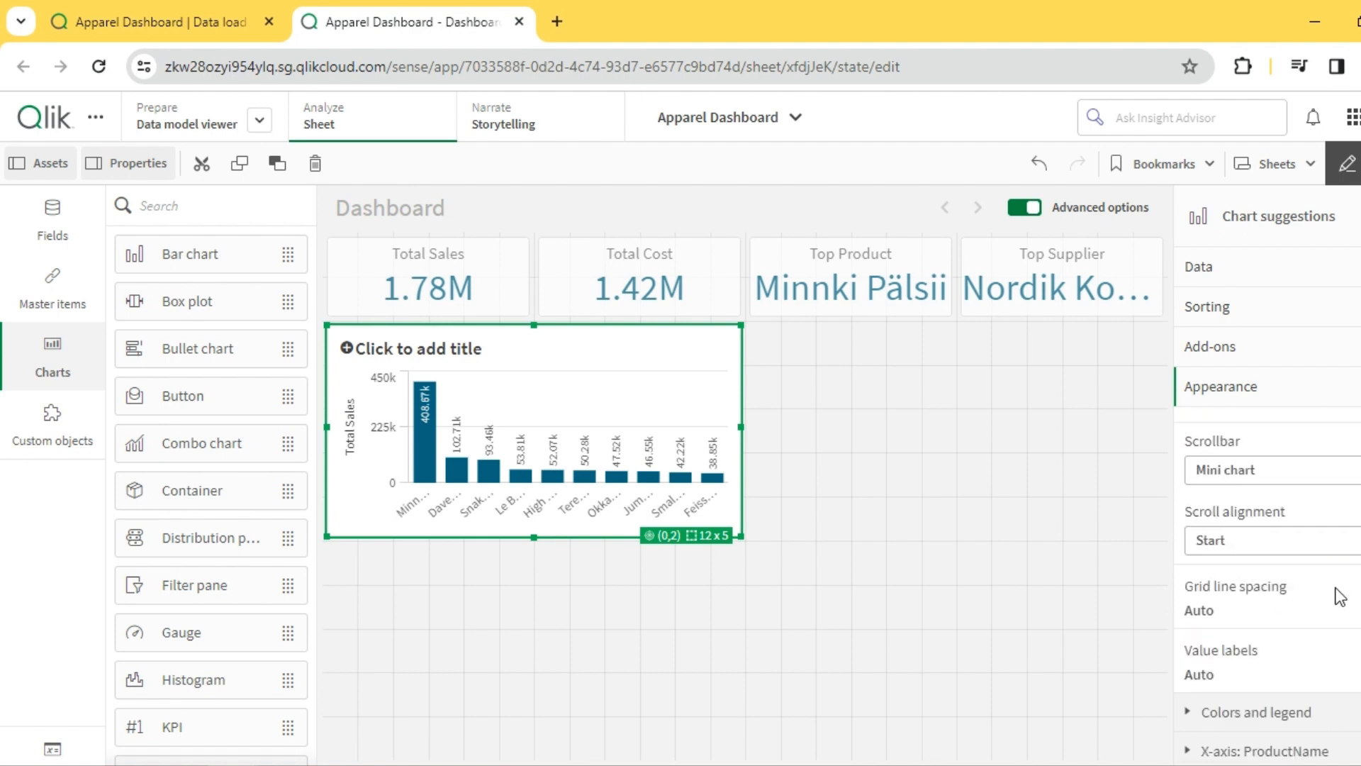
scroll(1340, 595, down, 2)
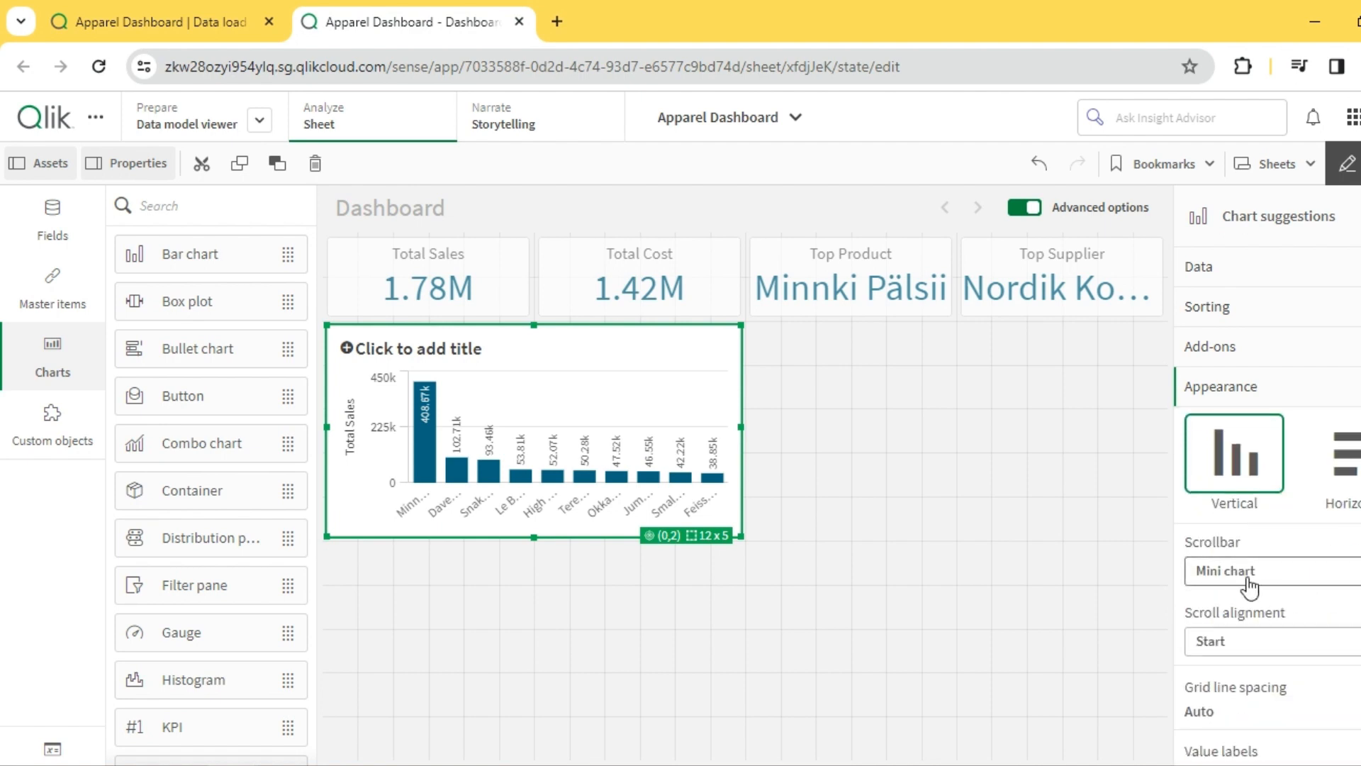
click(1230, 569)
click(1237, 638)
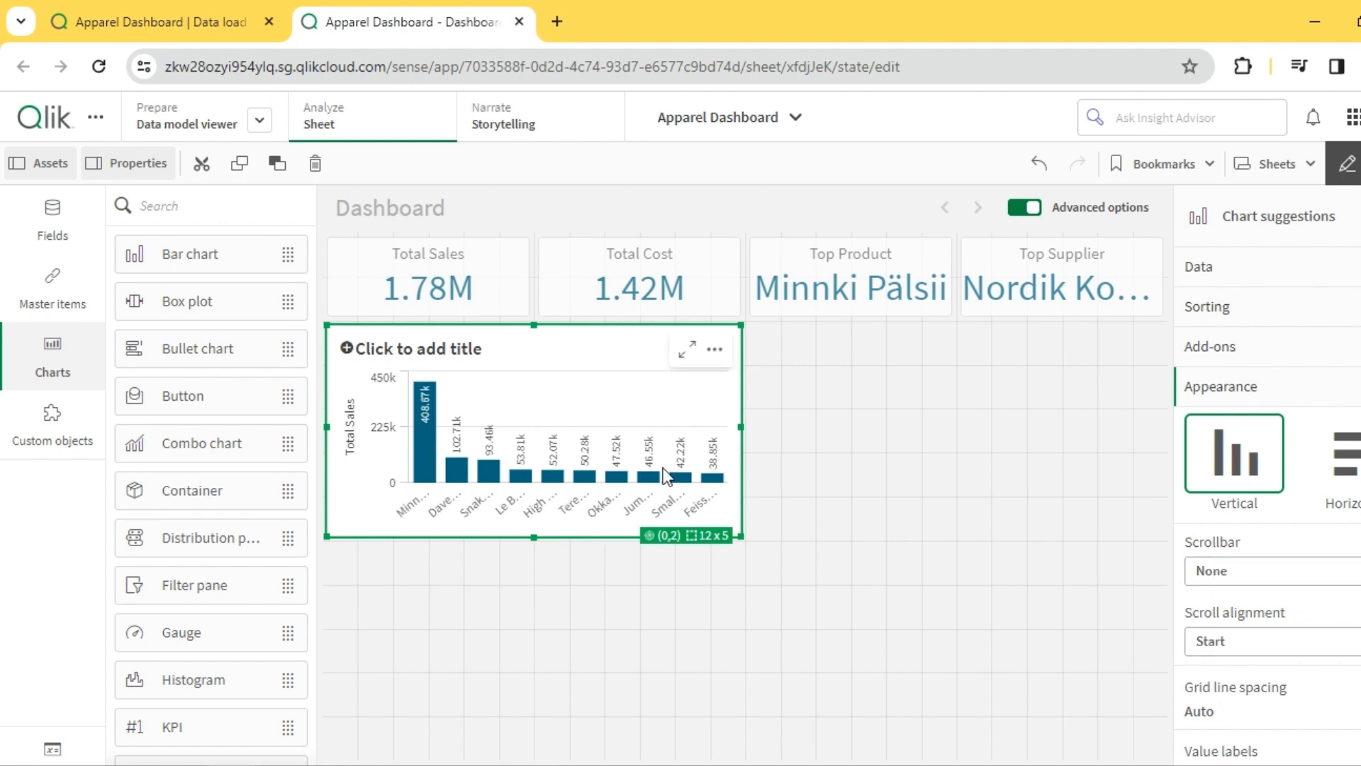
- Preview the sheet outside edit mode to check the bar chart's product labels, and return to editing
click(1347, 164)
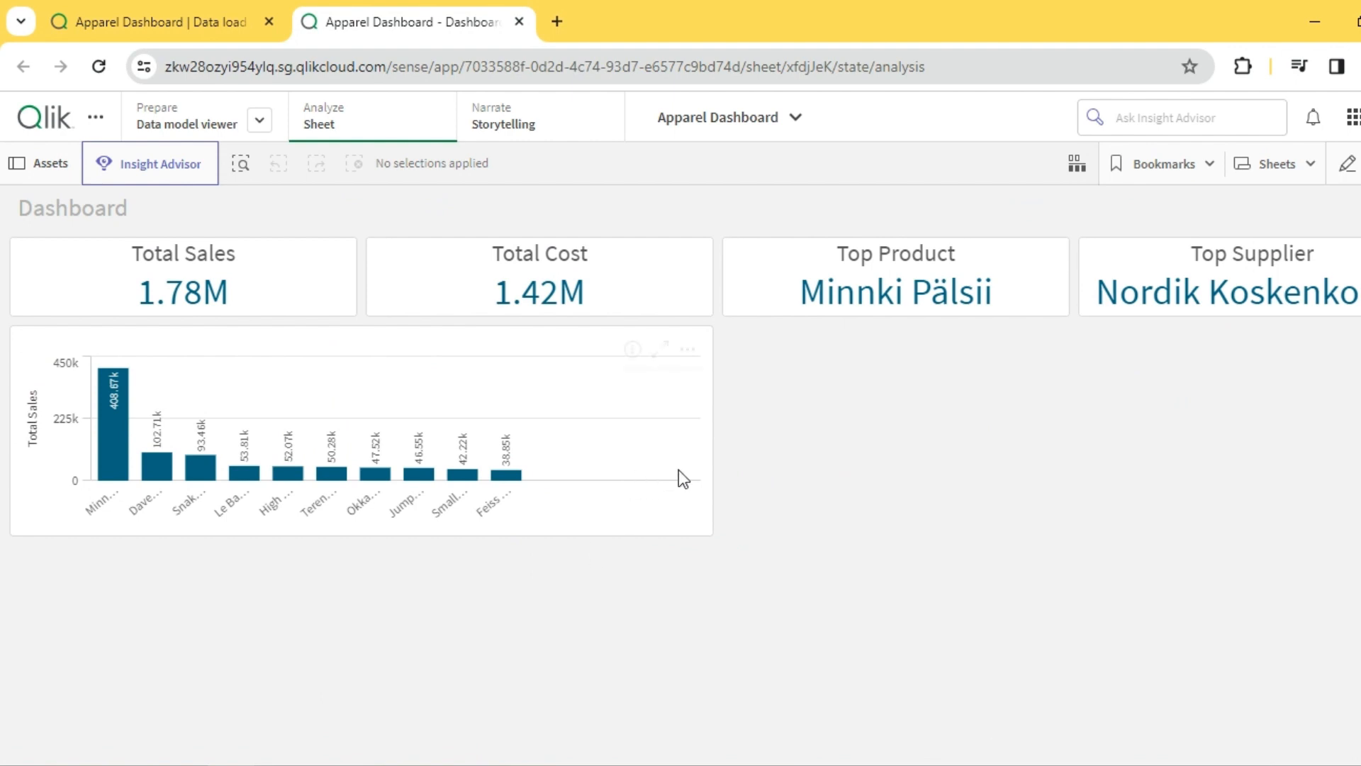
mouse_move(93, 505)
click(1347, 164)
- Title the bar chart Sales by Product and enlarge it to 14 x 6 grid cells
click(508, 334)
click(533, 349)
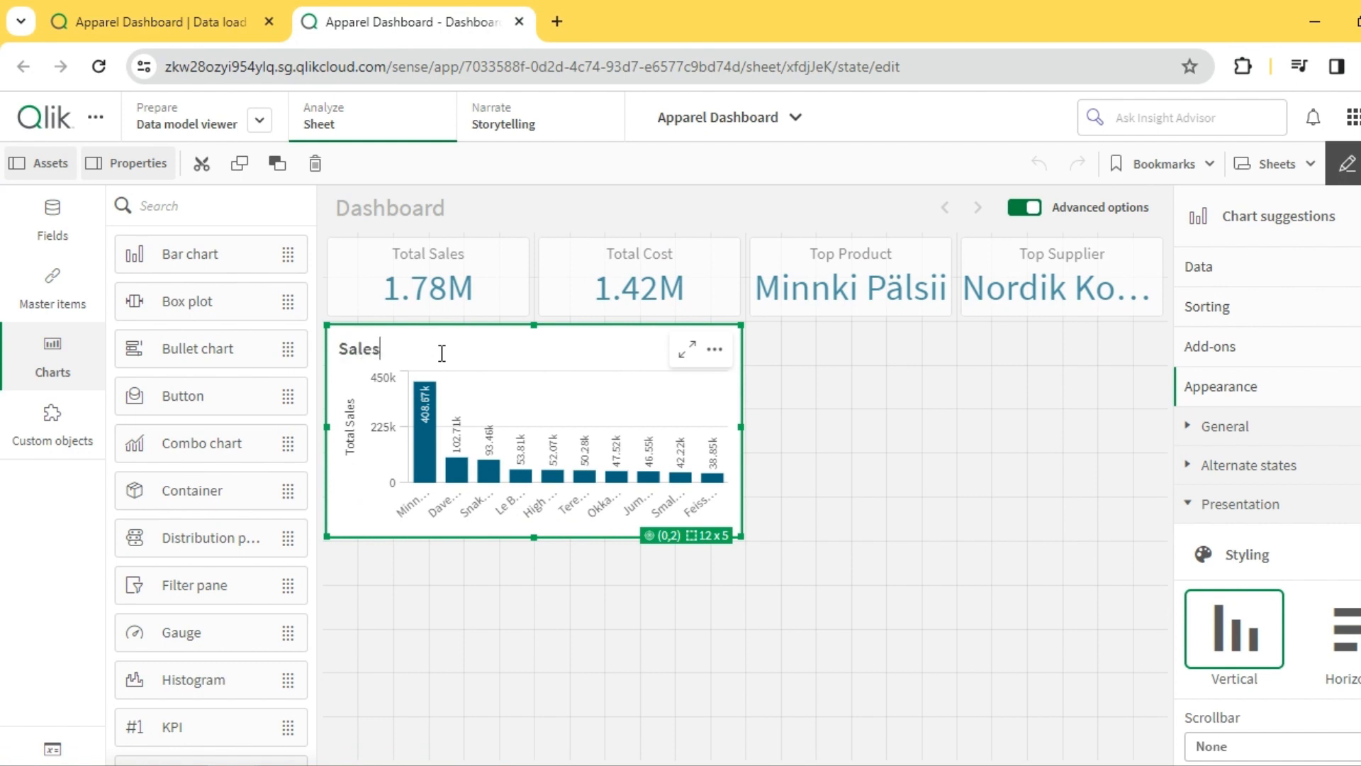
text(by Product)
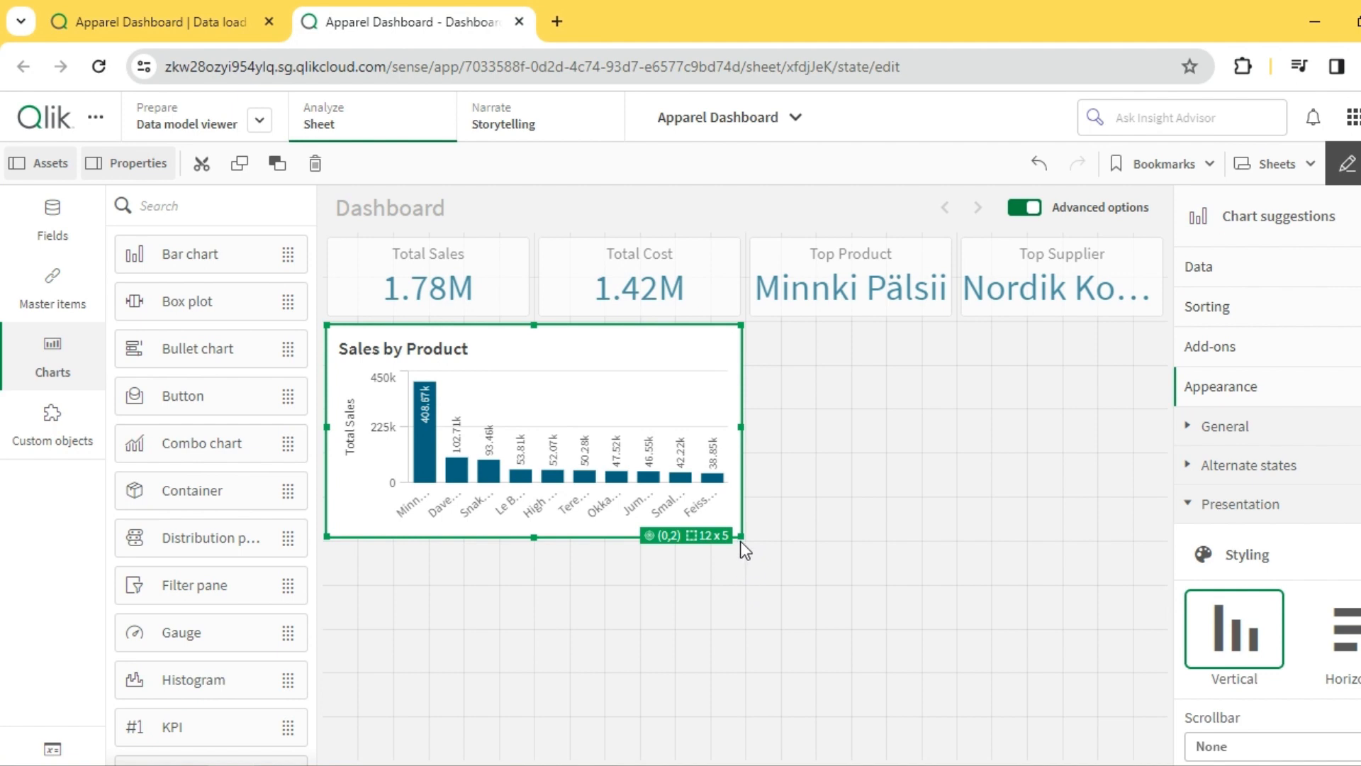
drag(742, 539, 801, 585)
- Add an empty pie chart, 10 x 6 grid cells, in the free space beside the Sales by Product chart
click(943, 425)
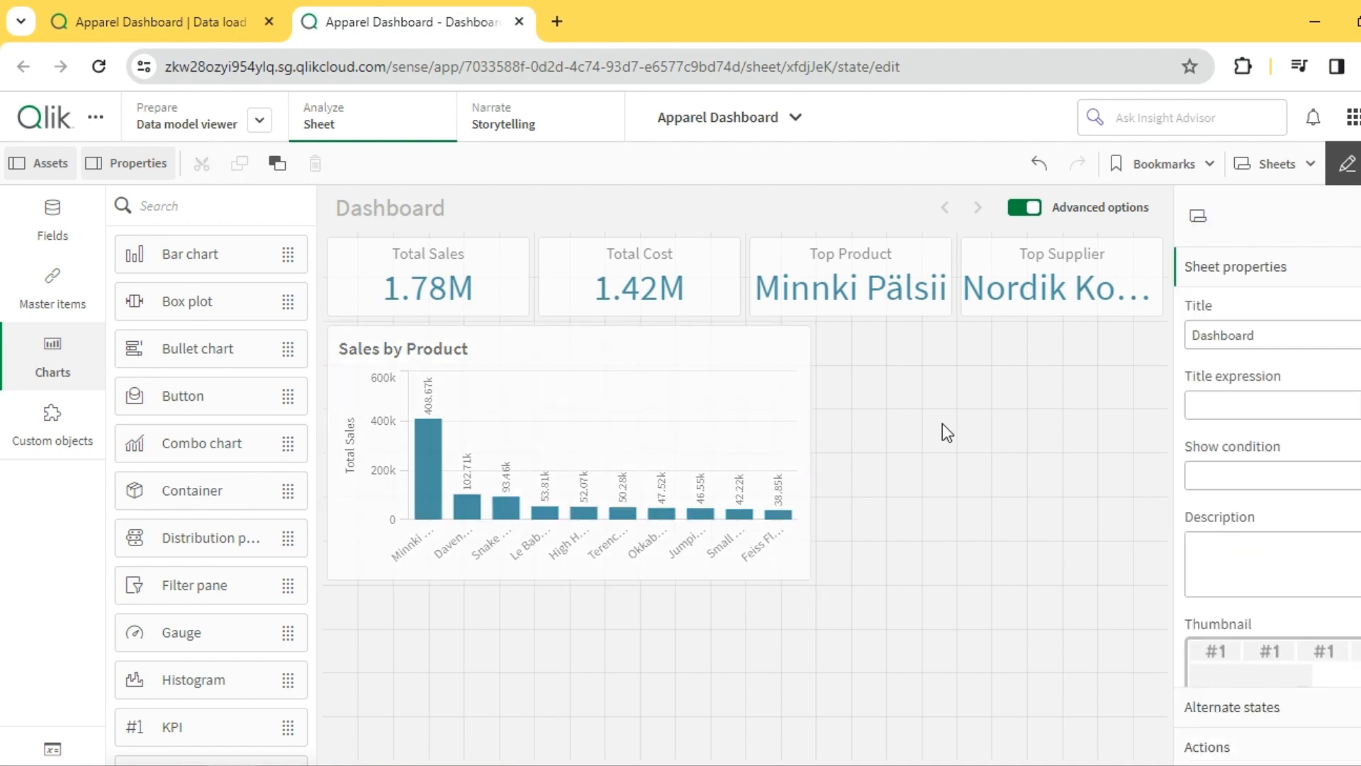
scroll(231, 583, down, 5)
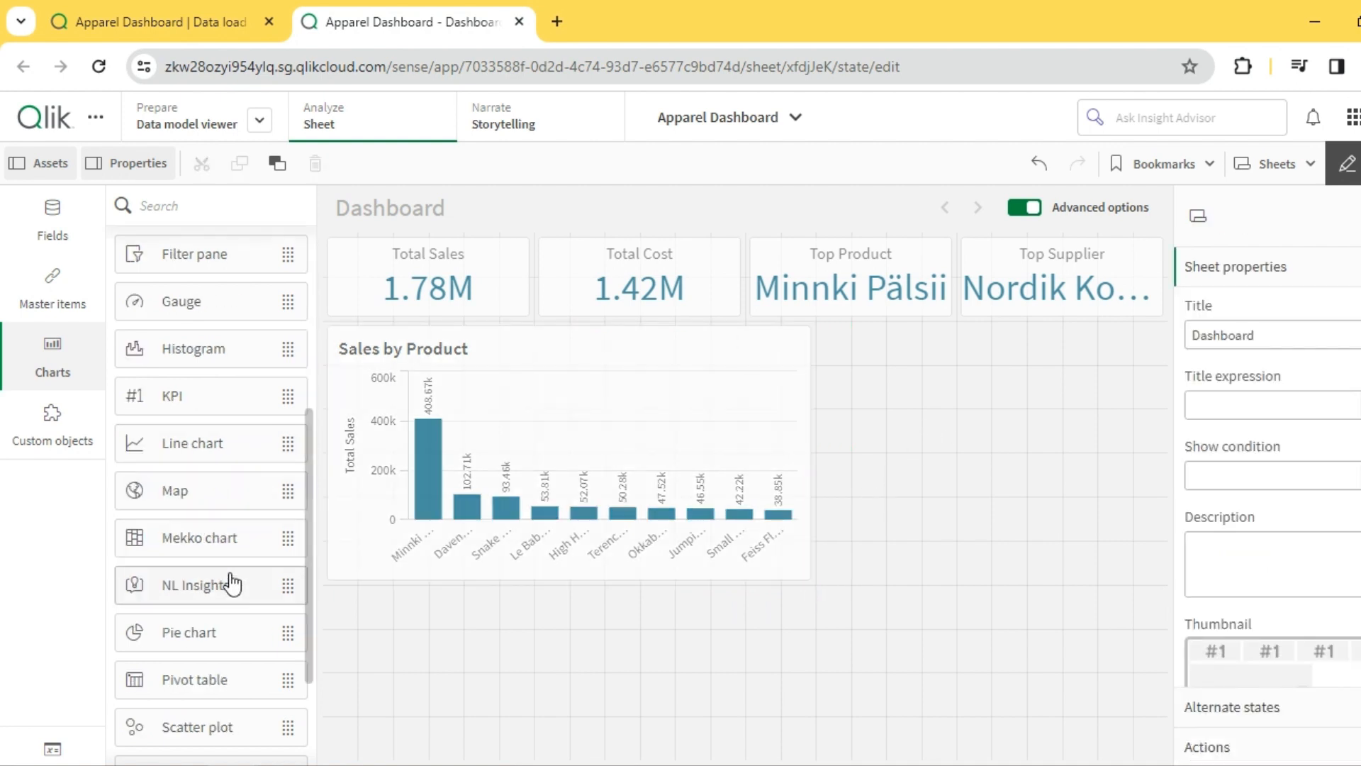
drag(180, 633, 1007, 479)
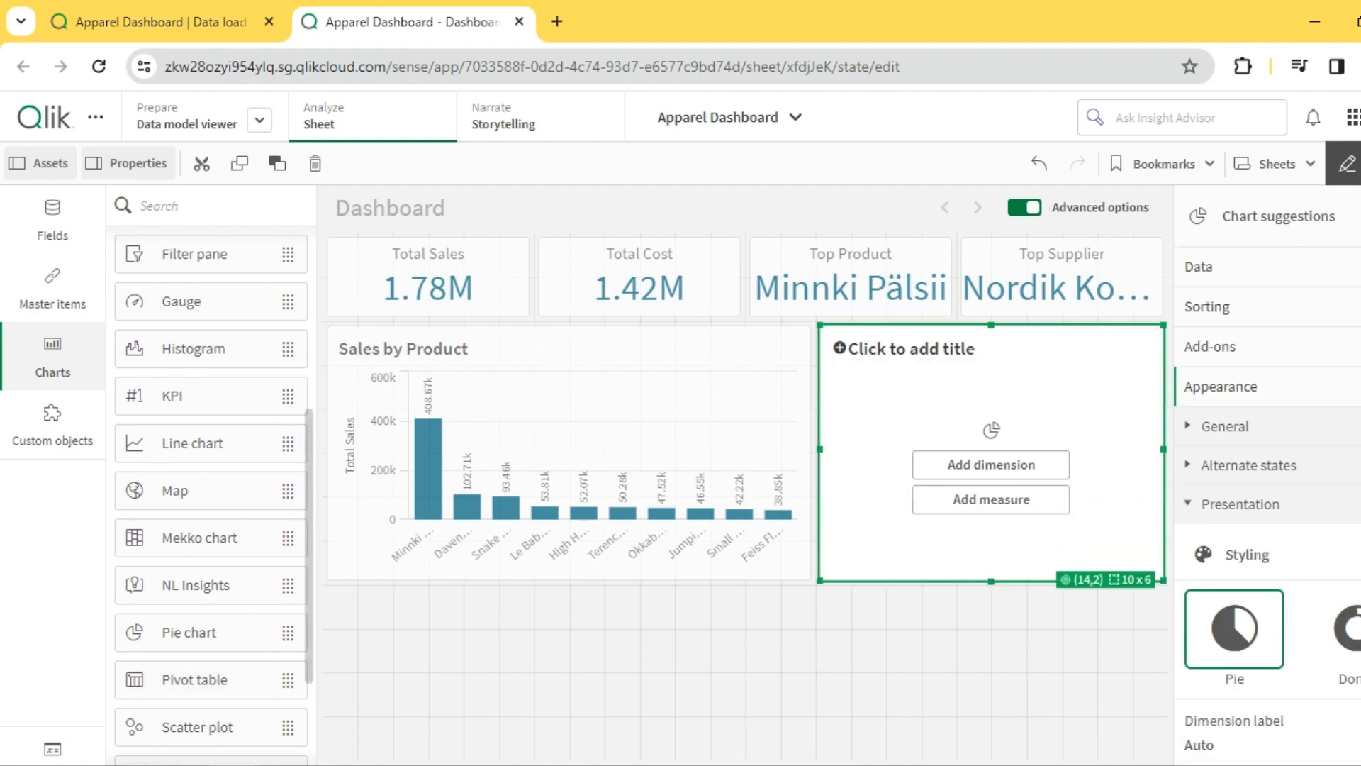
- Switch to InternationalApparelData.xlsx in Excel and examine the Products, Employees, Suppliers and Category sheets, especially the CategoryName values
click(312, 699)
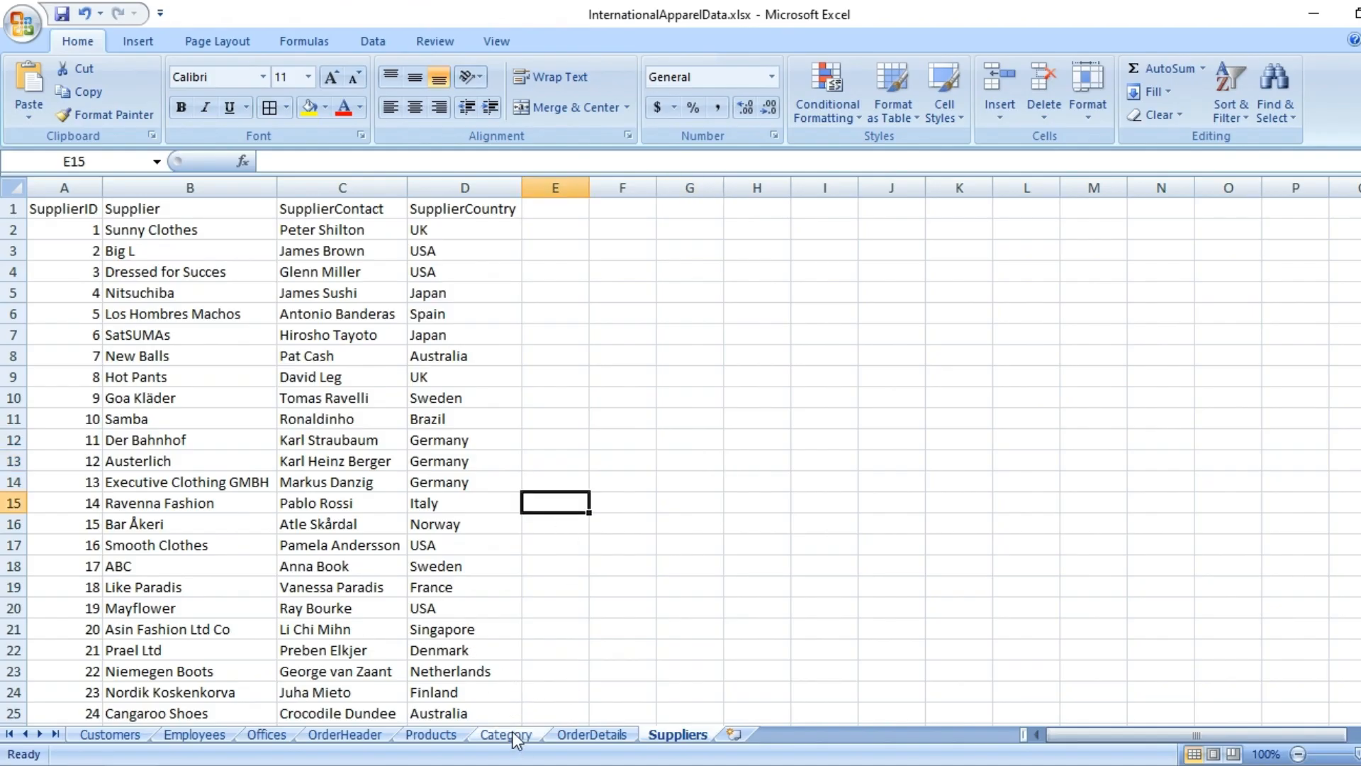
click(431, 734)
click(287, 564)
scroll(279, 622, down, 3)
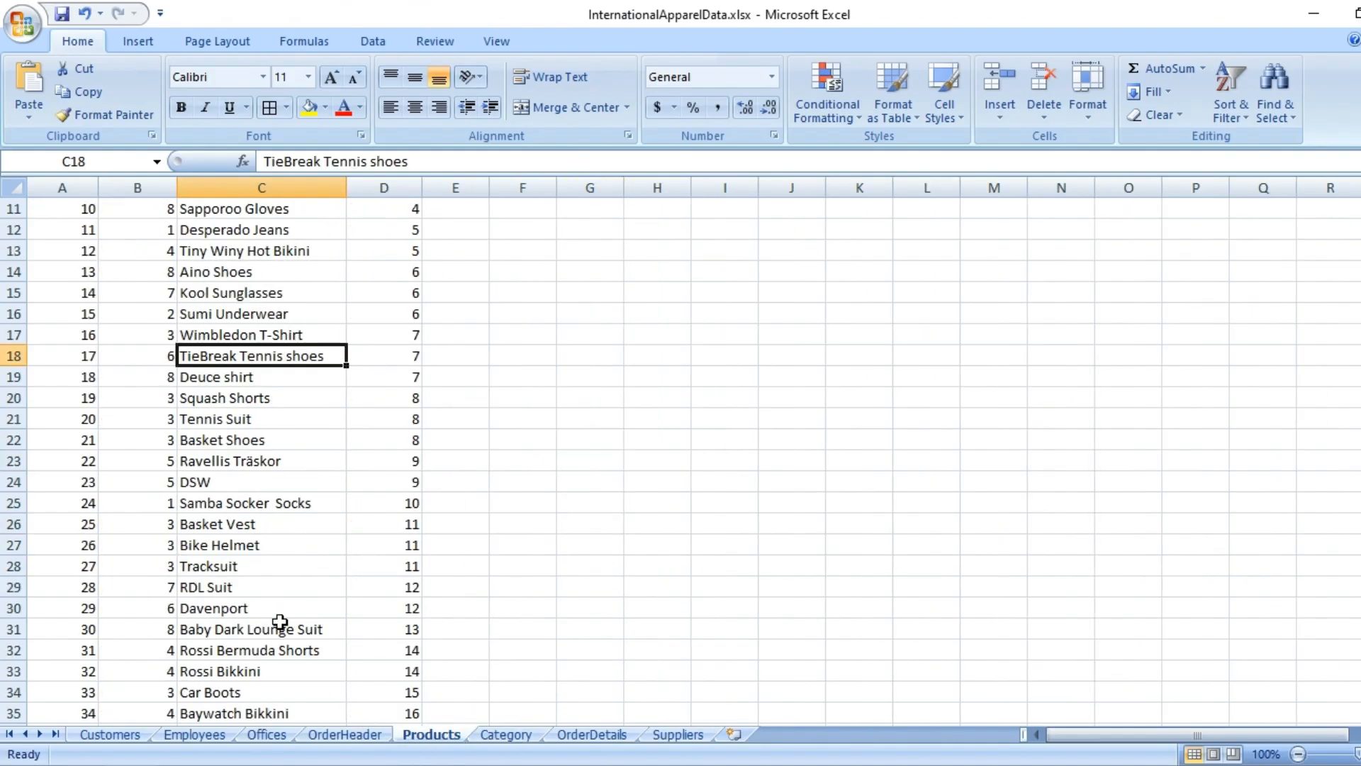
click(221, 736)
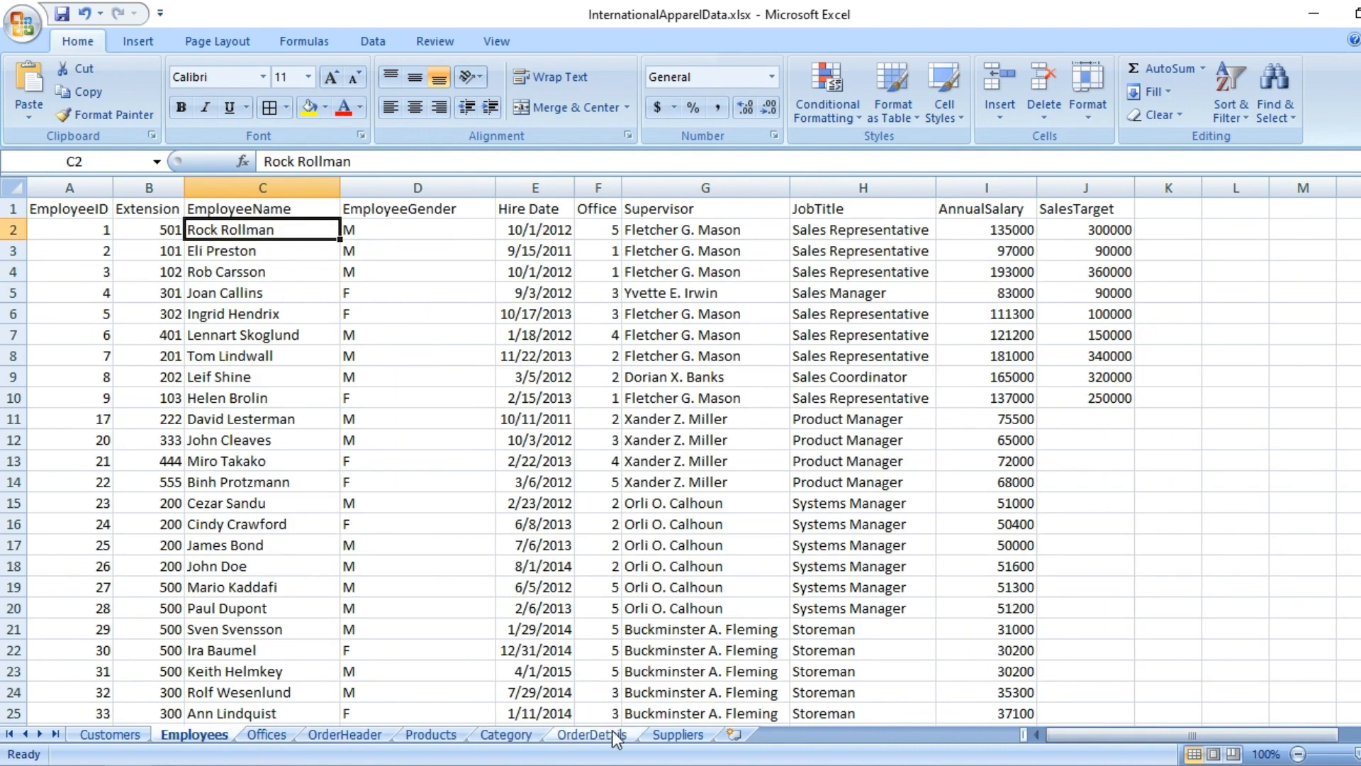
click(675, 735)
click(509, 735)
click(536, 361)
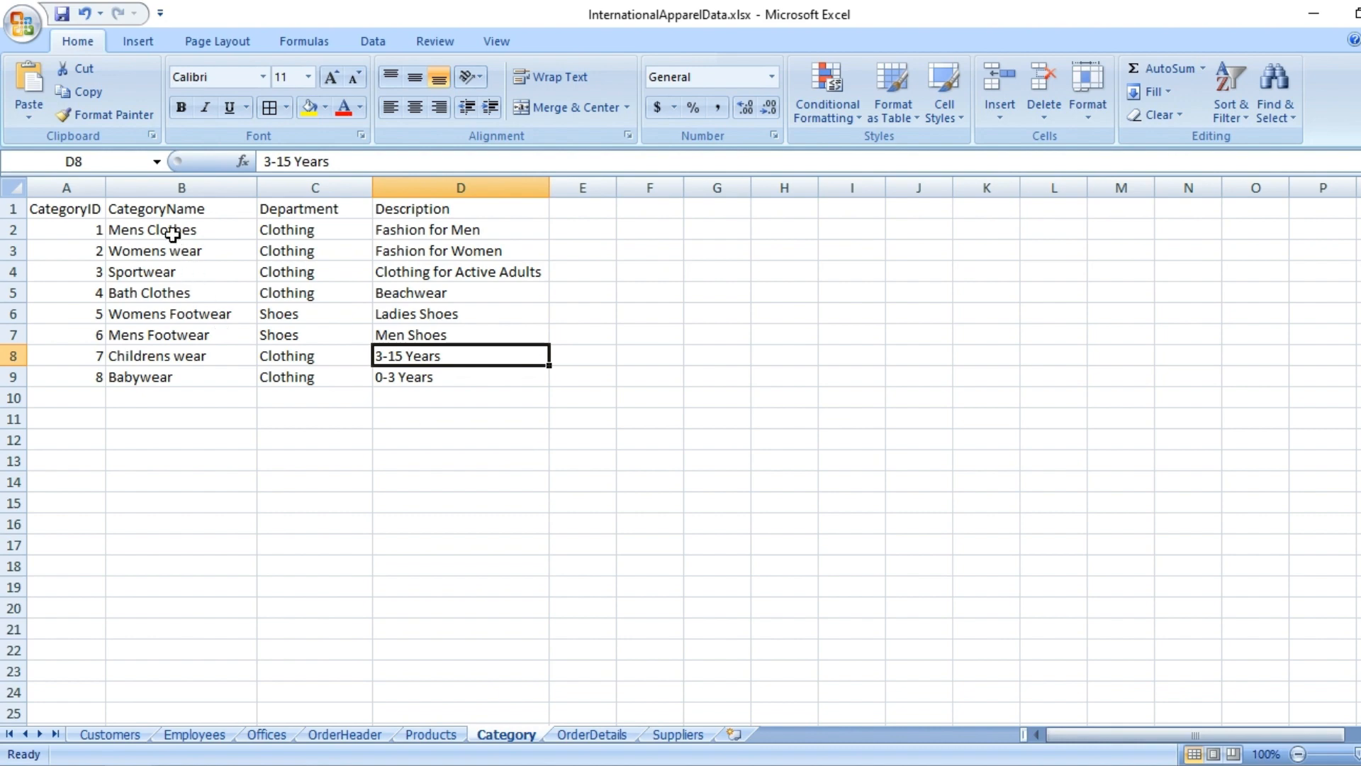
drag(173, 235, 190, 368)
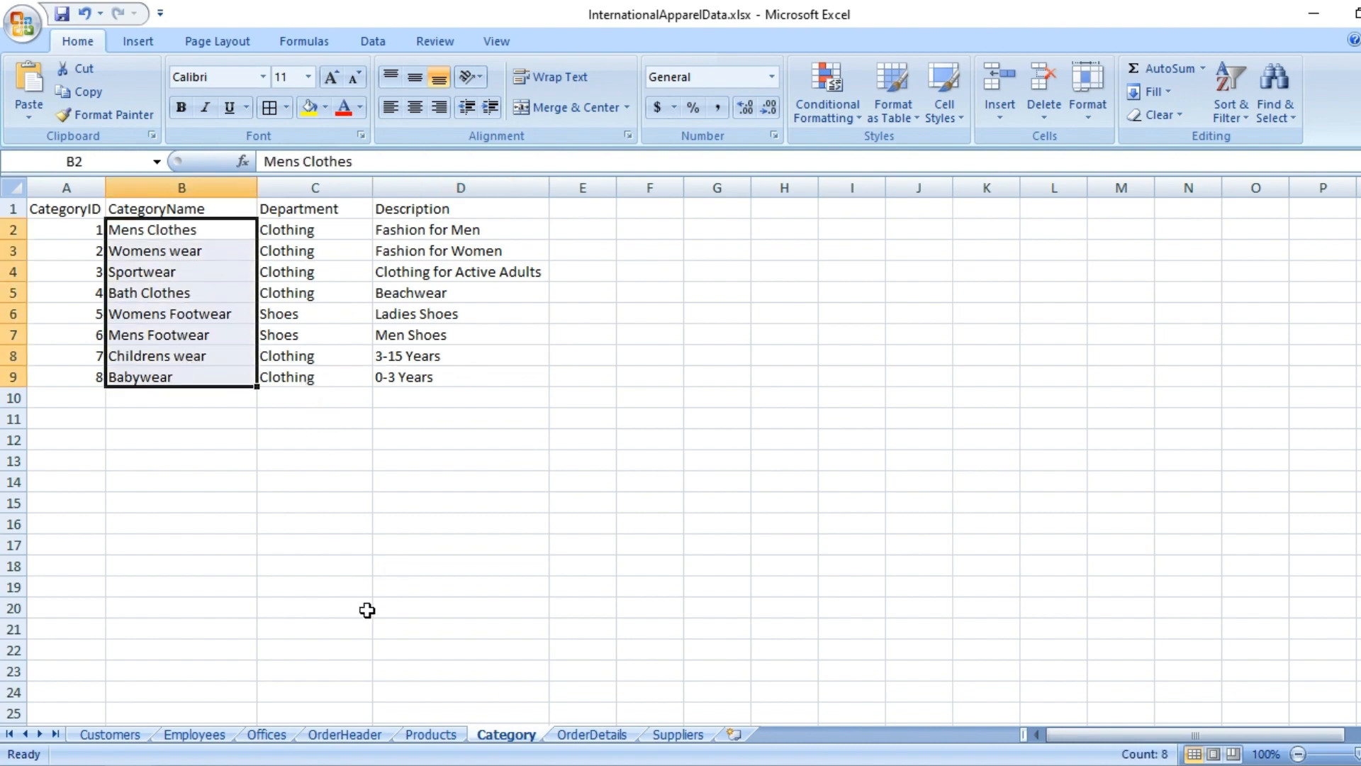
- Switch back to the Qlik Apparel Dashboard and give the pie chart the CategoryName dimension and the Total Sales measure
mouse_move(234, 757)
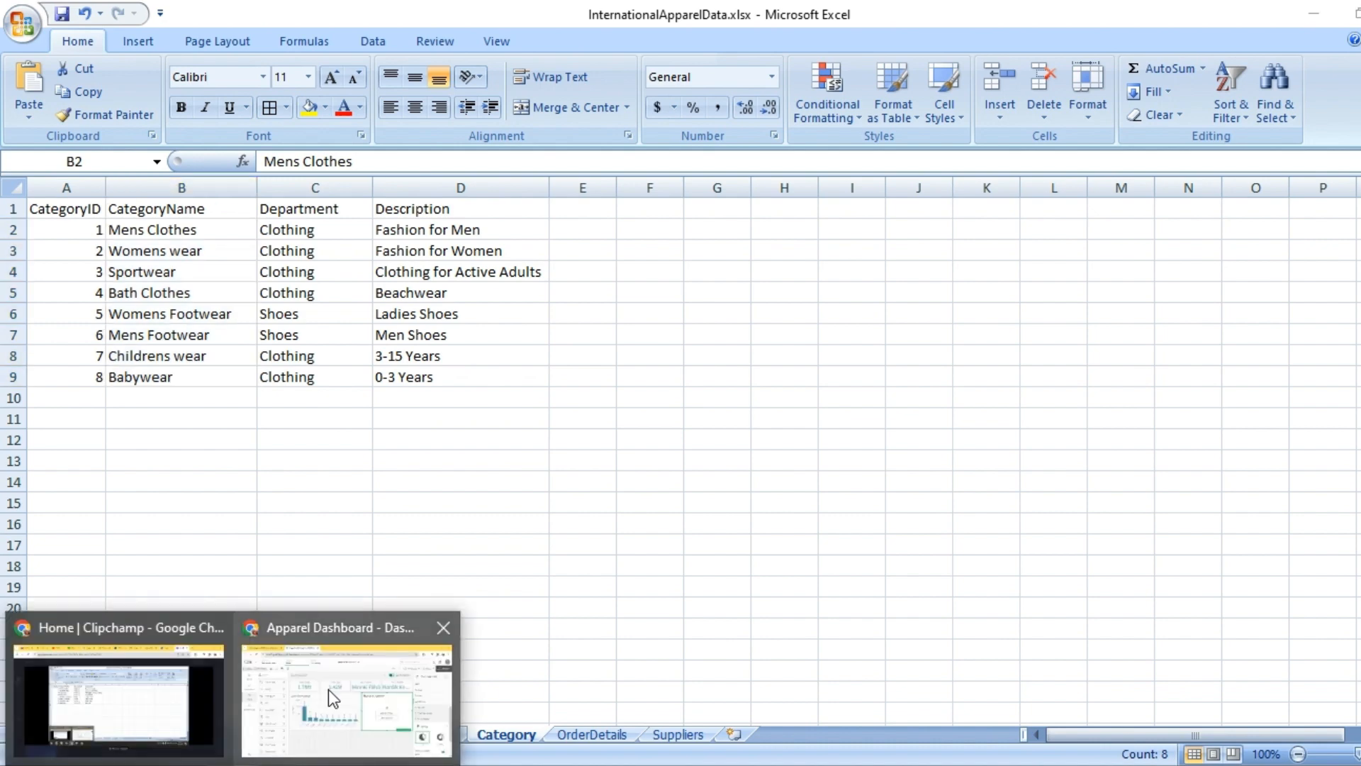
click(329, 688)
click(1020, 468)
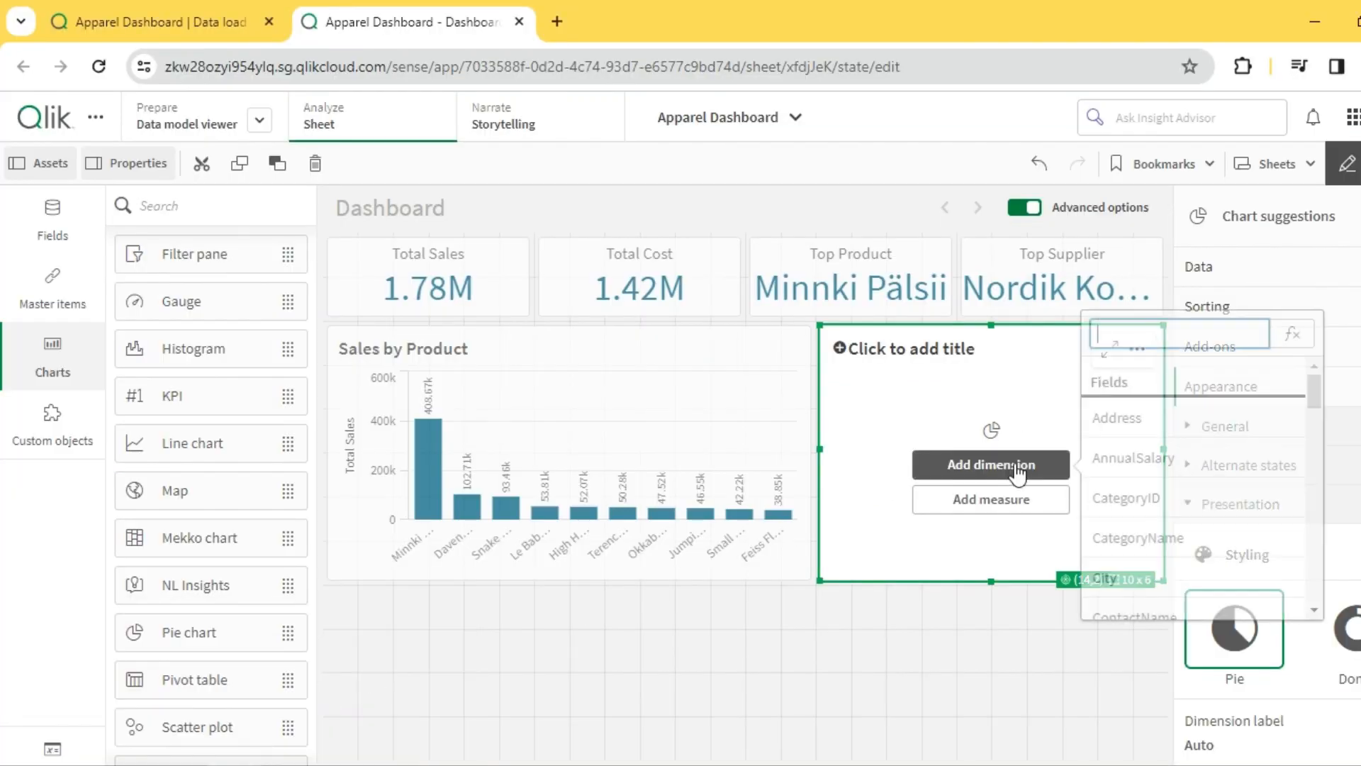
text(categ)
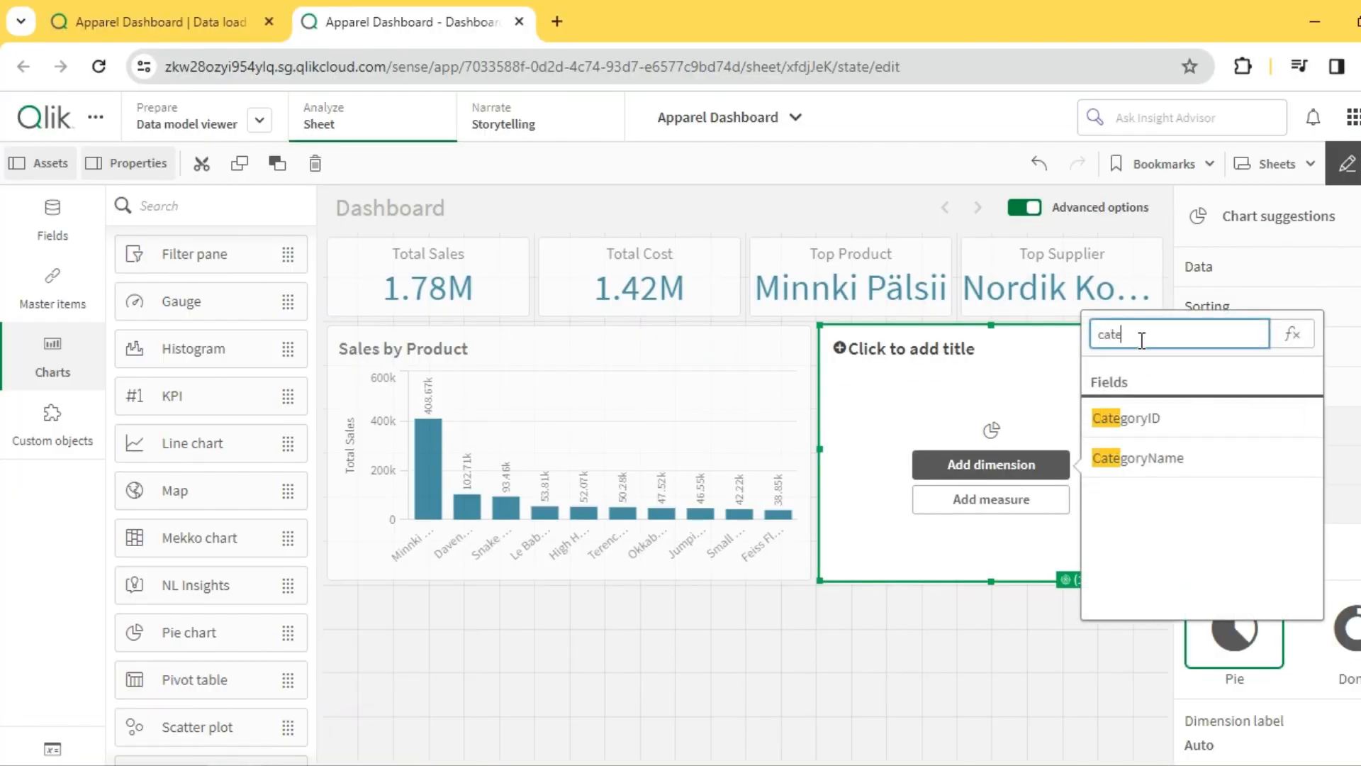
click(1160, 462)
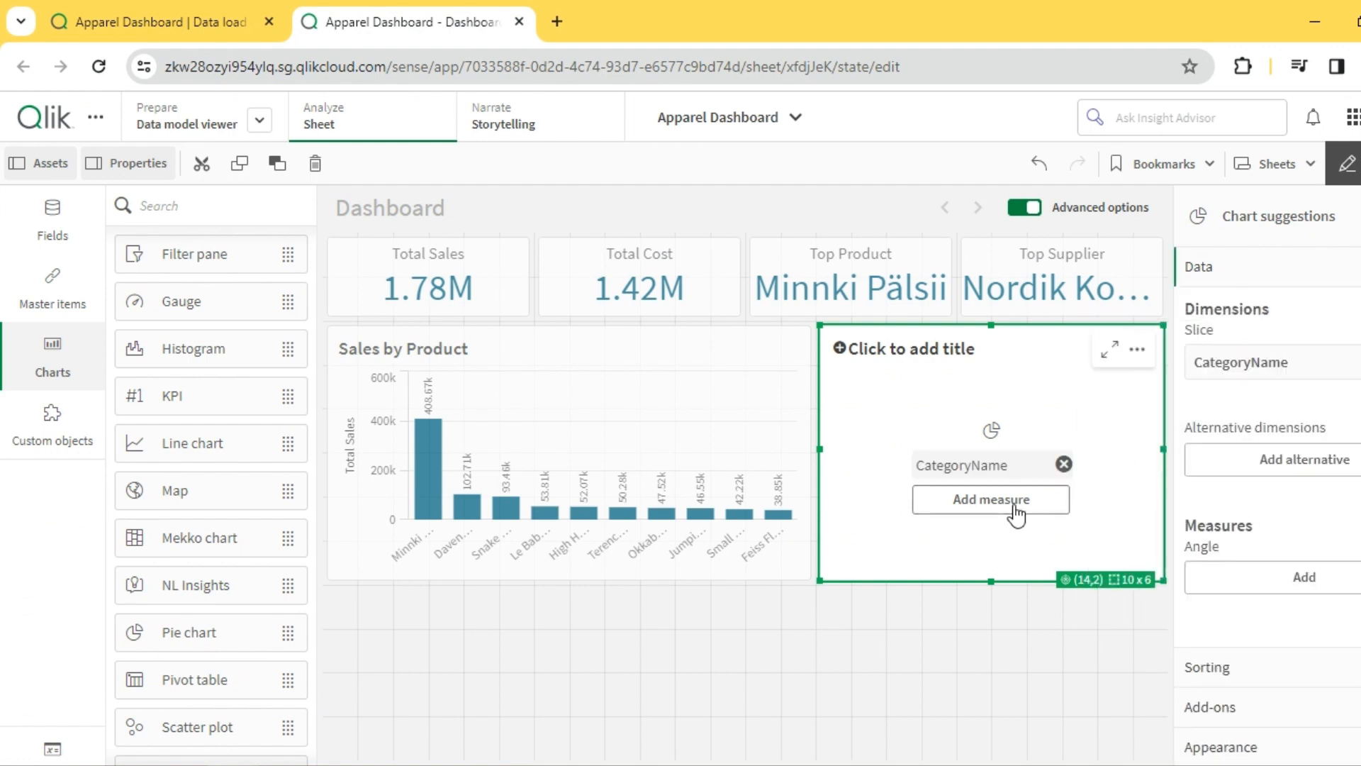
click(1019, 509)
click(1163, 453)
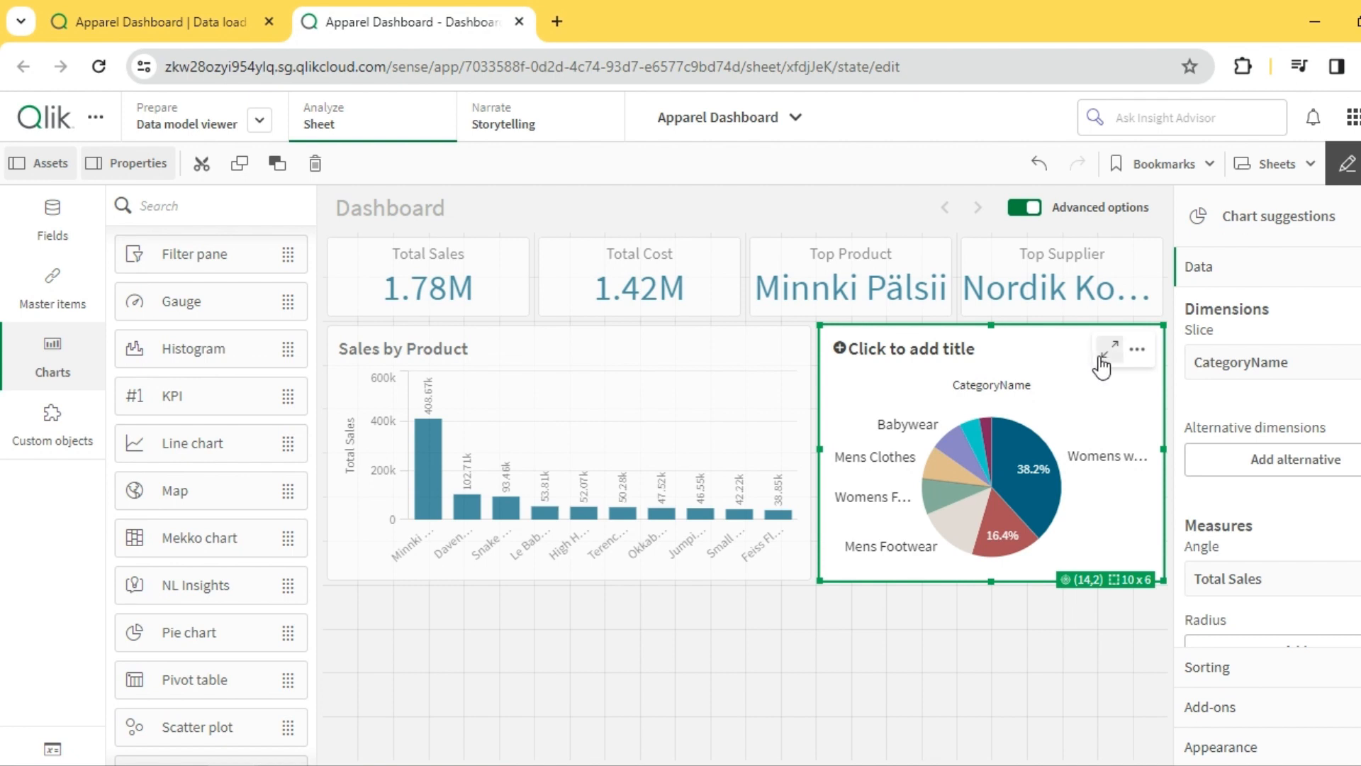
- Title the pie chart Sales by Category and review it enlarged and outside edit mode
click(939, 355)
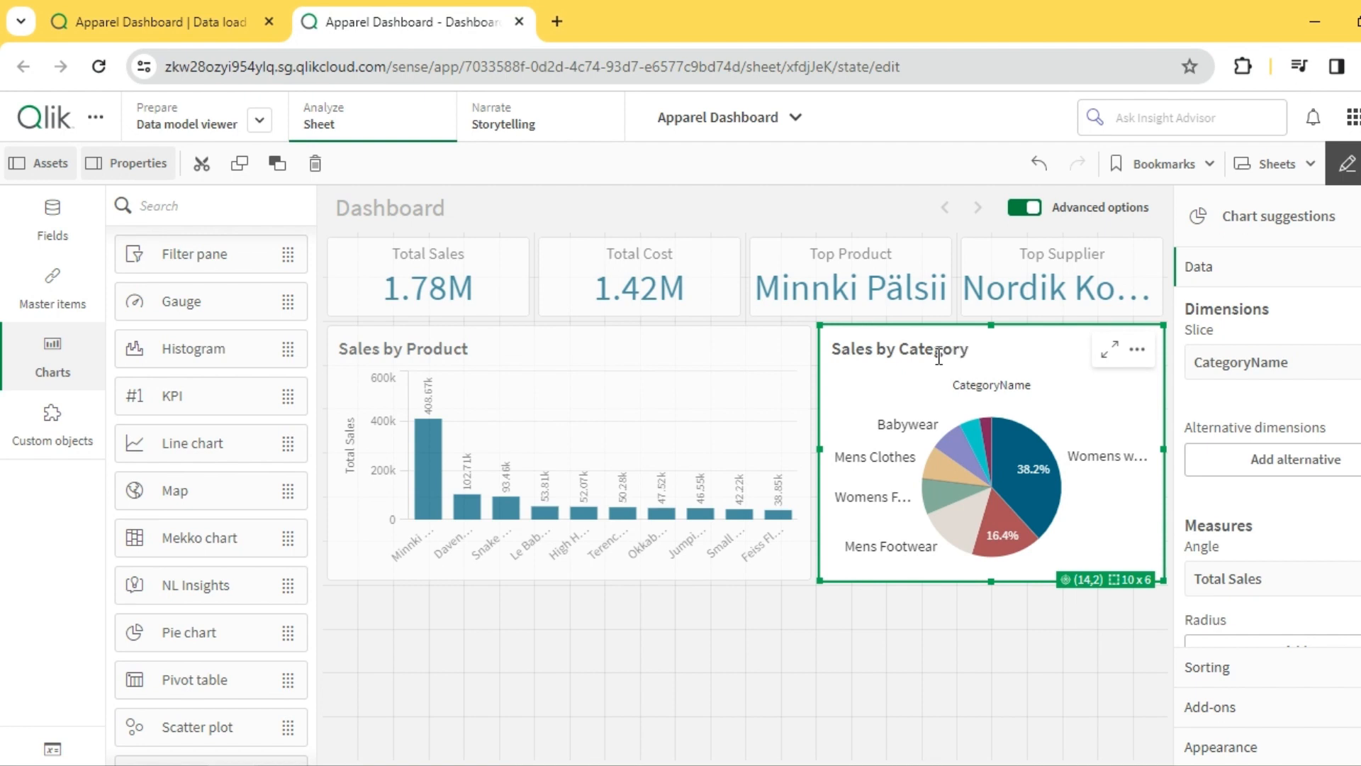
click(1108, 351)
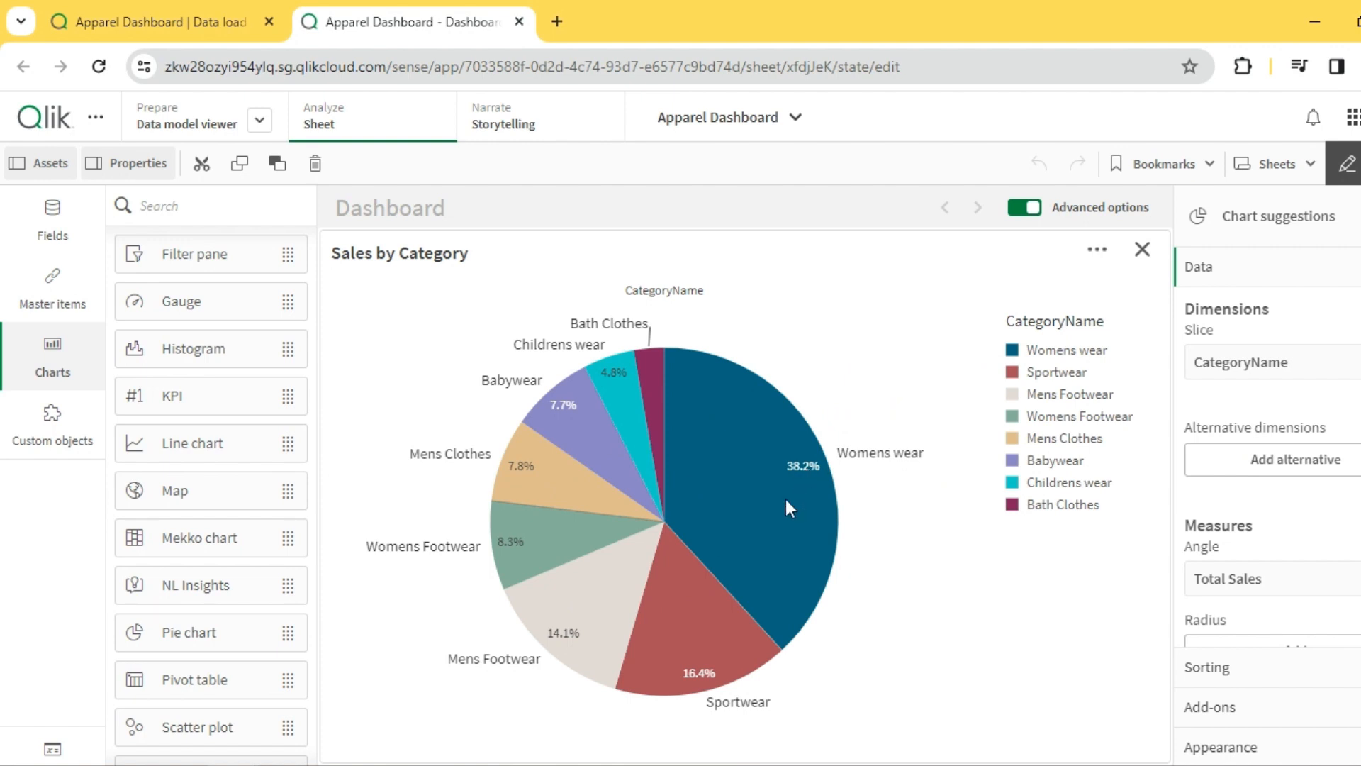
click(1142, 250)
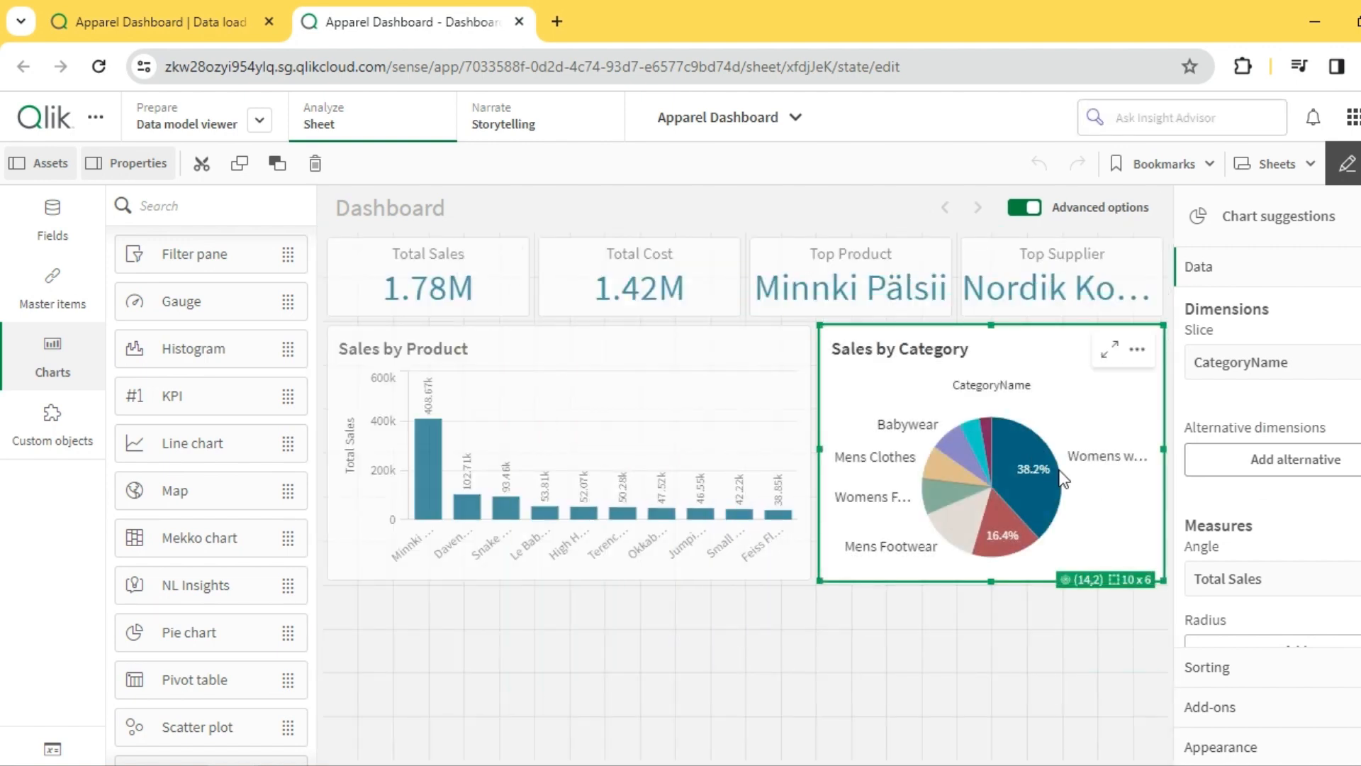
click(1347, 163)
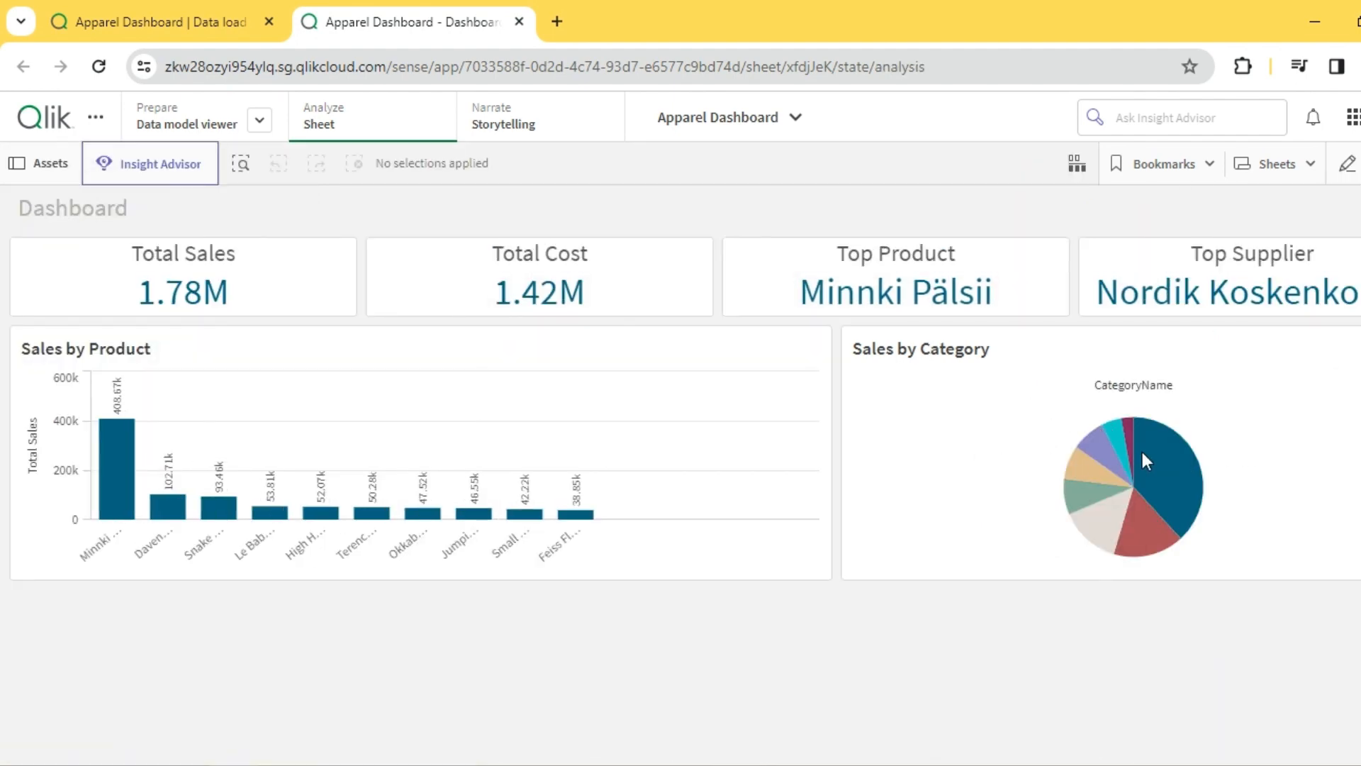
mouse_move(1150, 454)
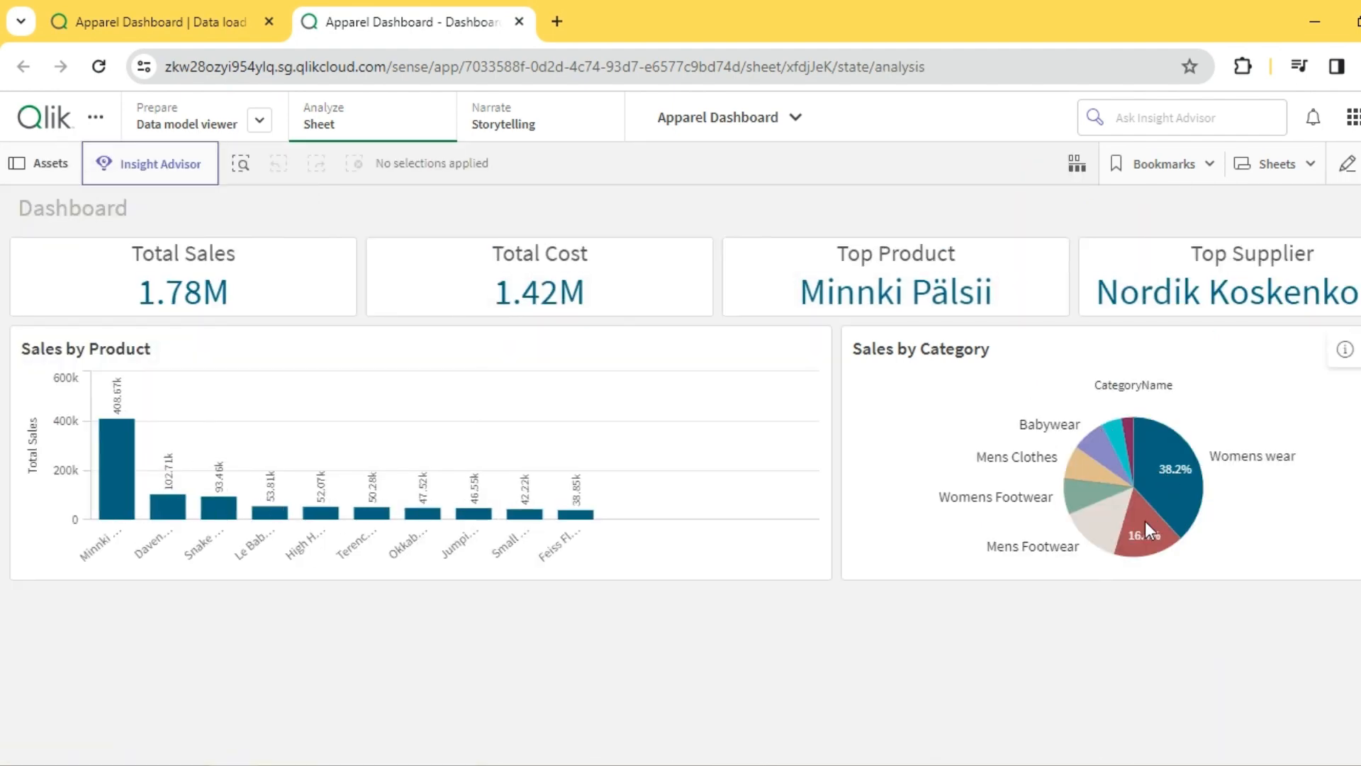
mouse_move(1146, 522)
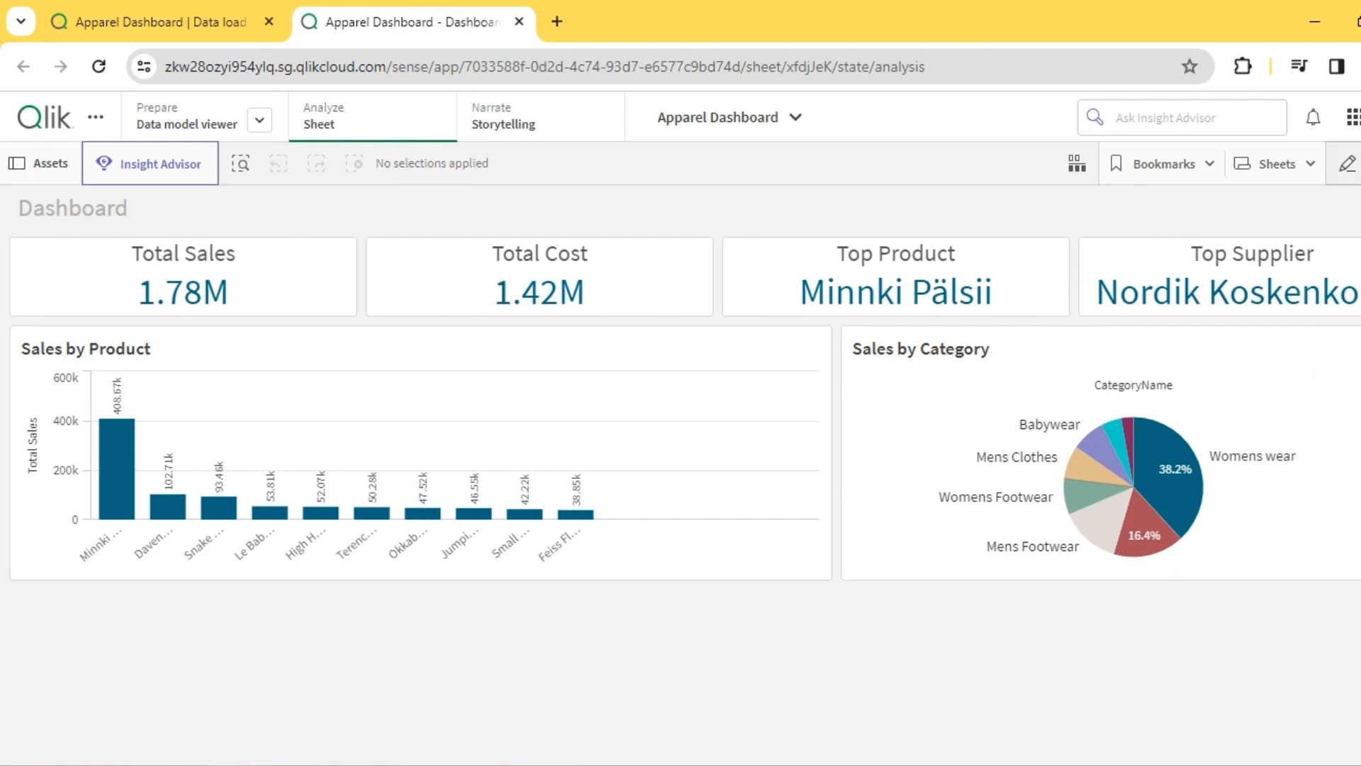
- Return to editing the sheet and add an empty pivot table, 24 x 4 grid cells, across the free space below the charts
click(1347, 164)
click(702, 614)
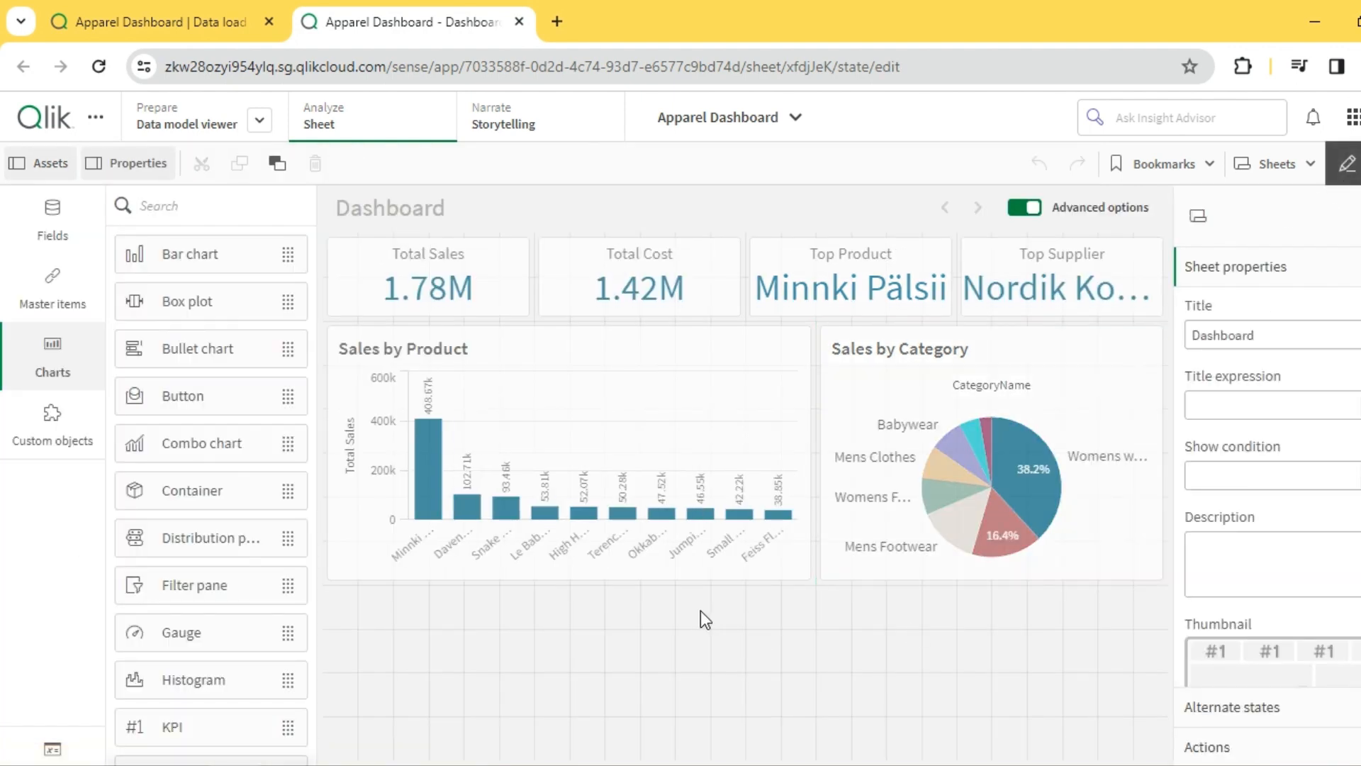
scroll(202, 709, down, 7)
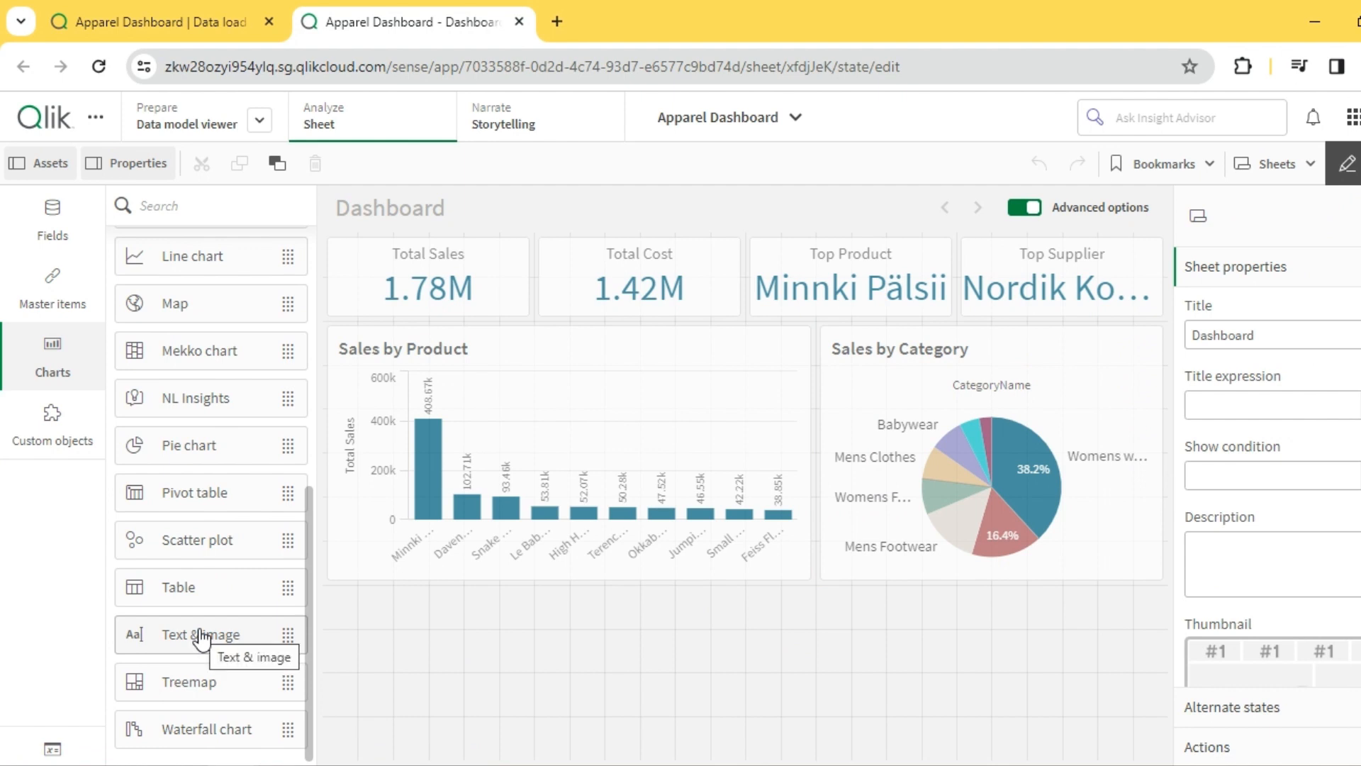
drag(188, 495, 446, 632)
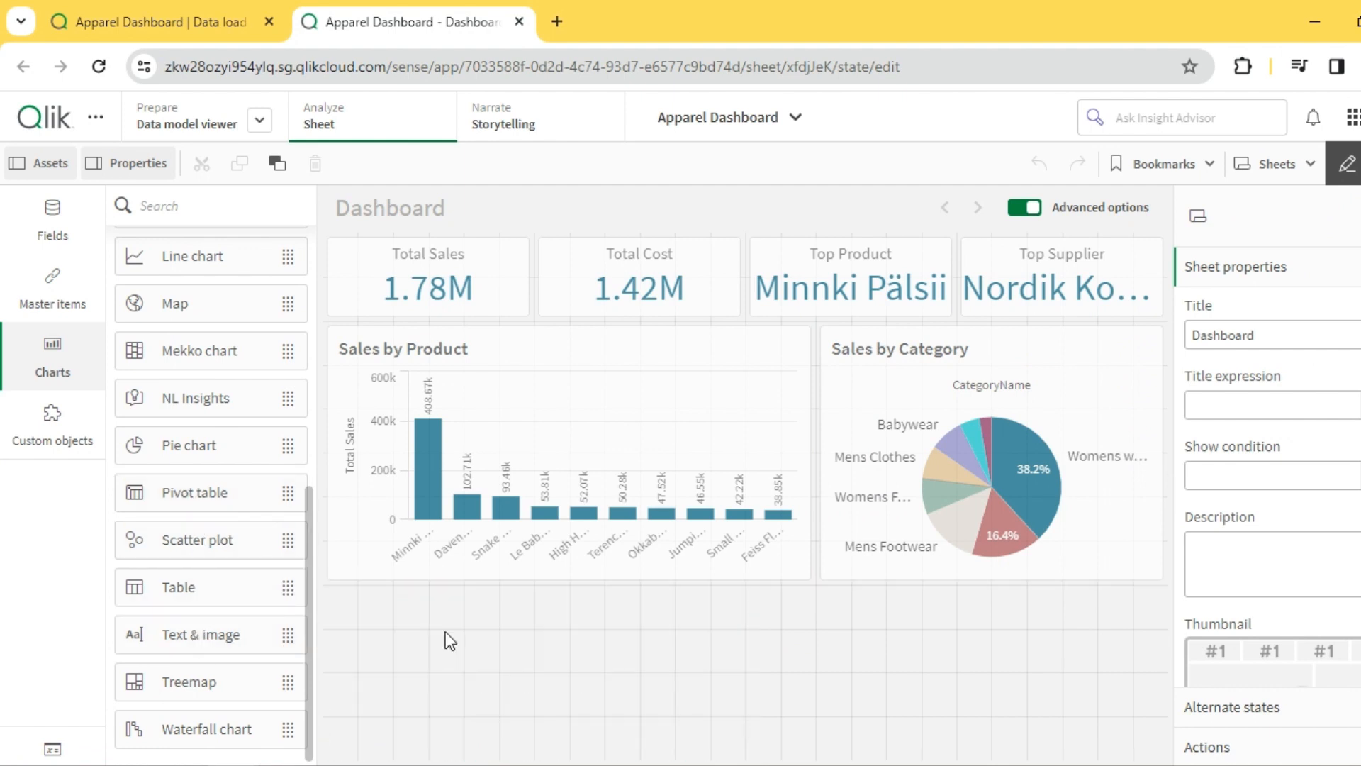
drag(743, 667, 1177, 639)
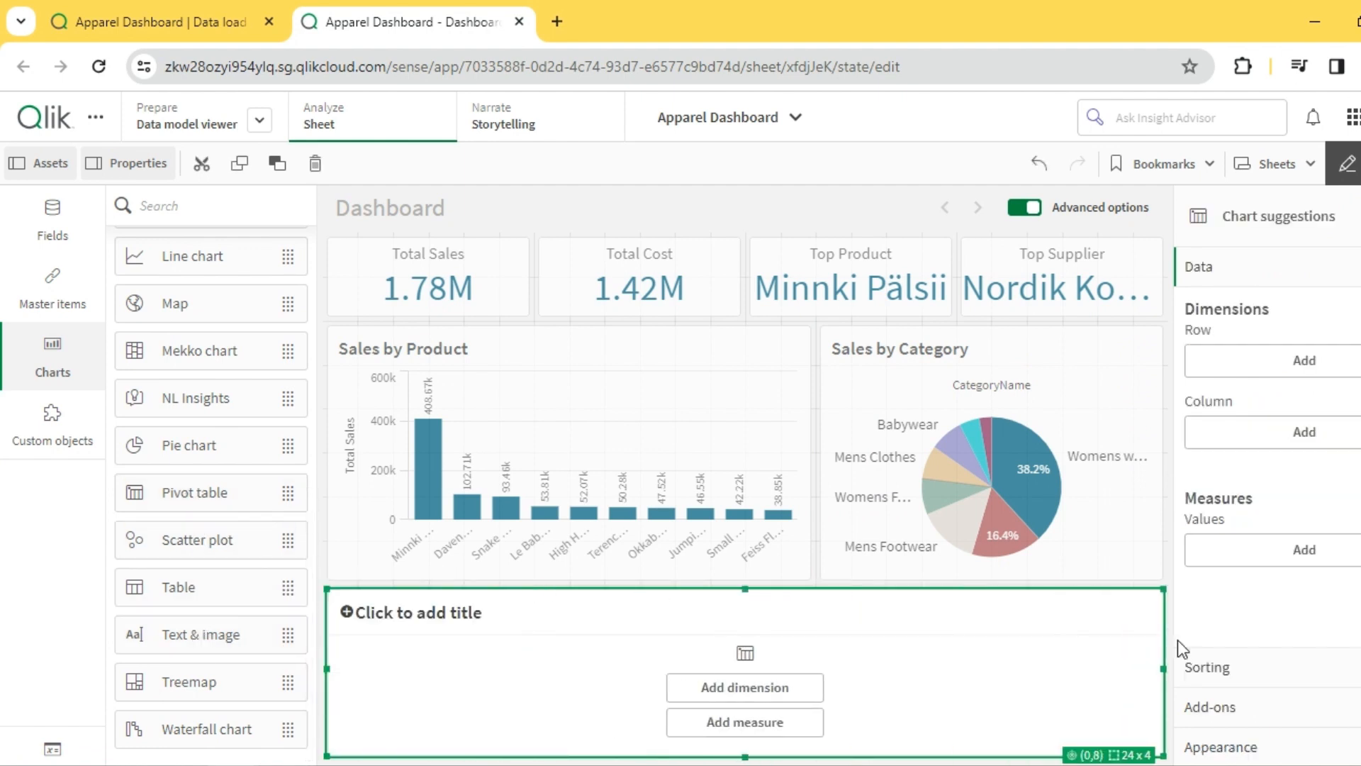
- Extend the sheet and increase the empty pivot table's height so it covers 24 x 9 grid cells
click(855, 220)
scroll(1319, 624, down, 5)
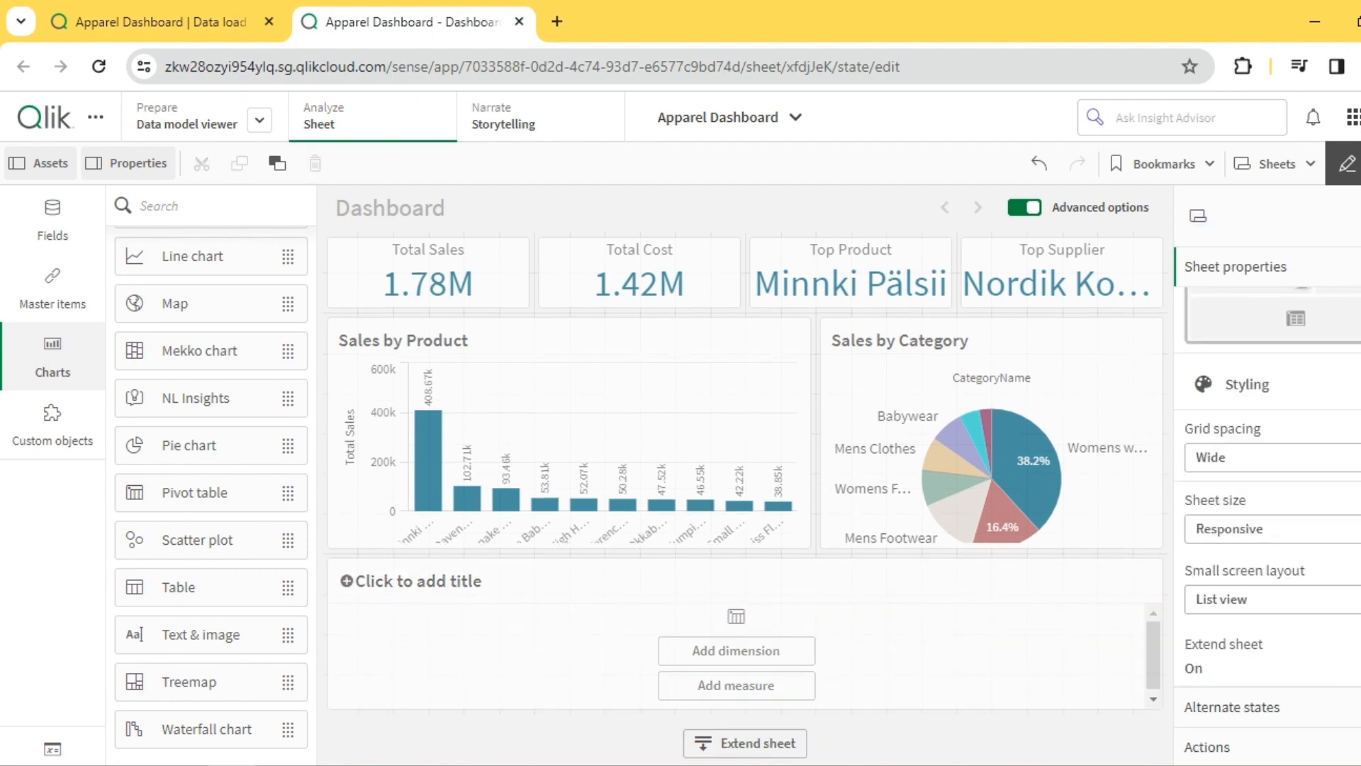
click(738, 742)
click(881, 426)
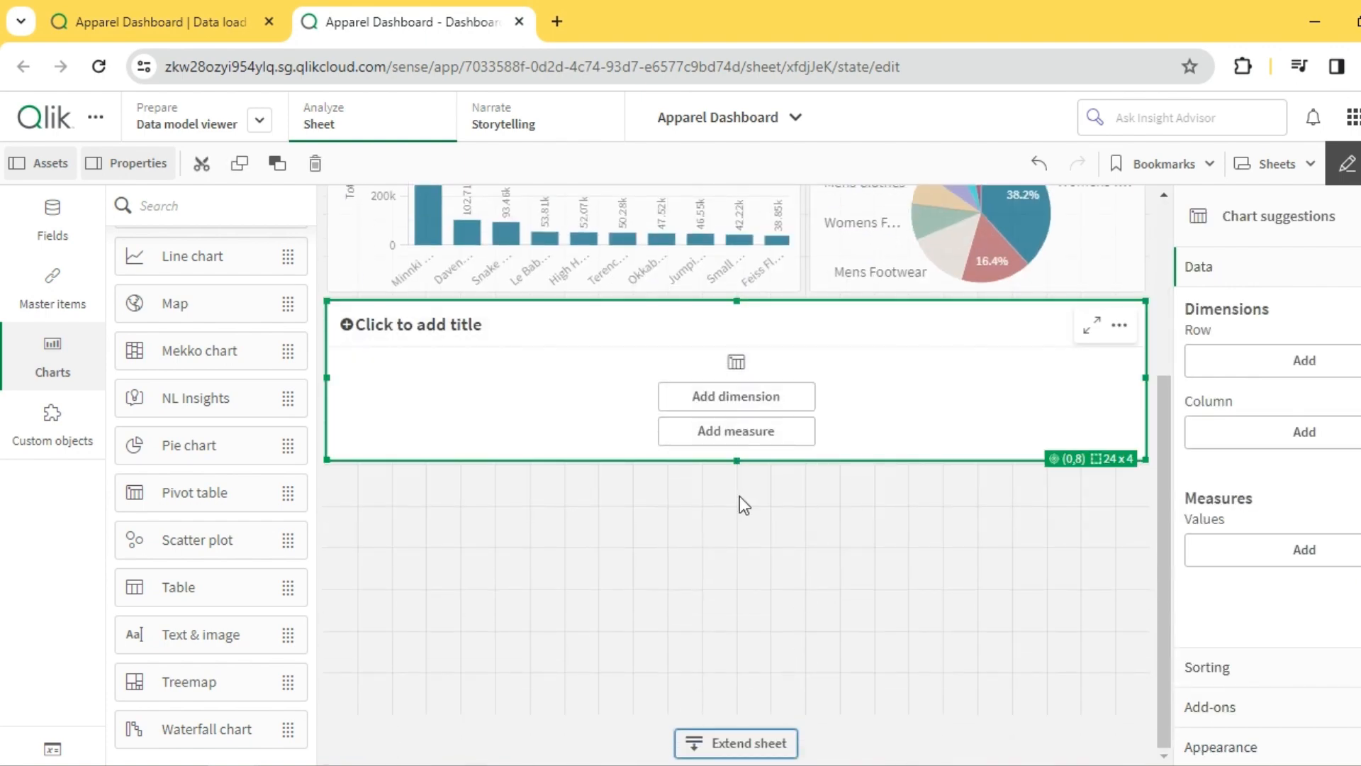
drag(737, 460, 748, 666)
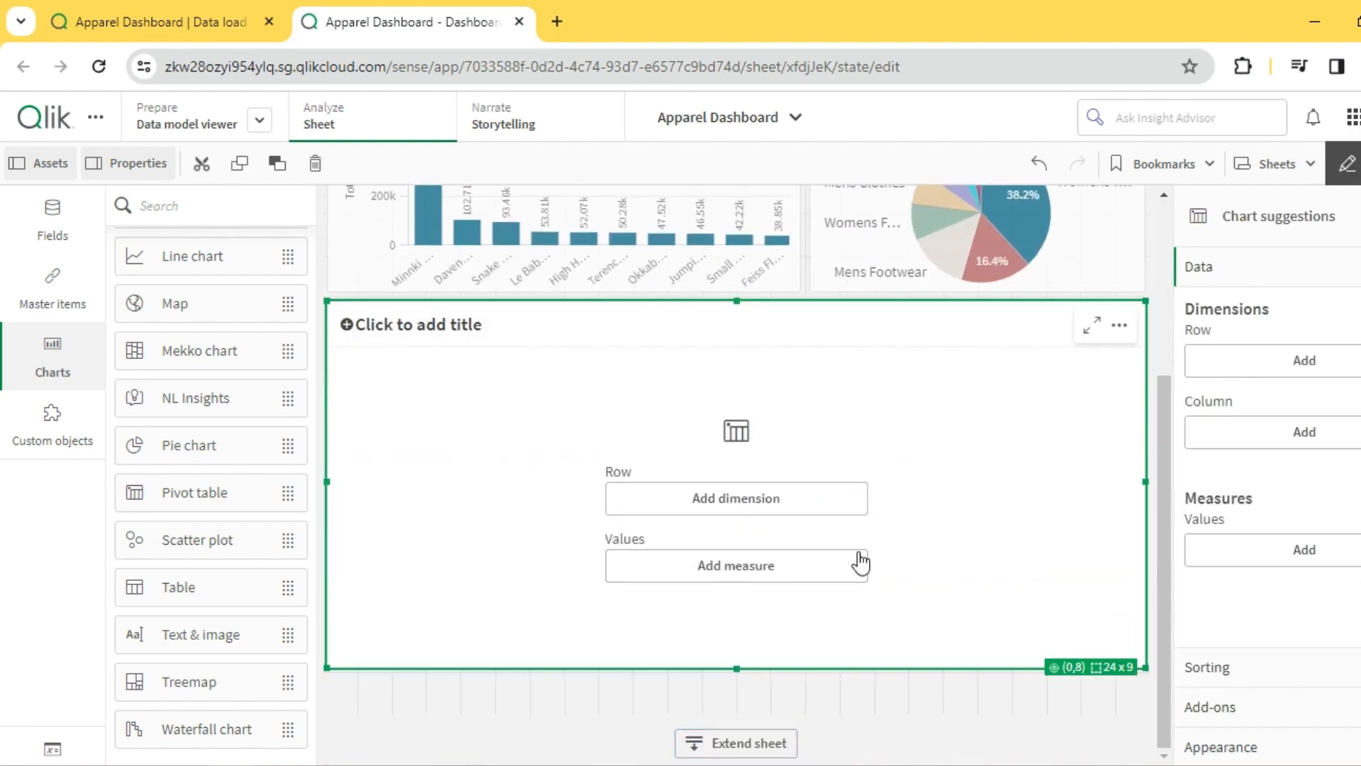
- Title the pivot table Supplier Report
click(494, 333)
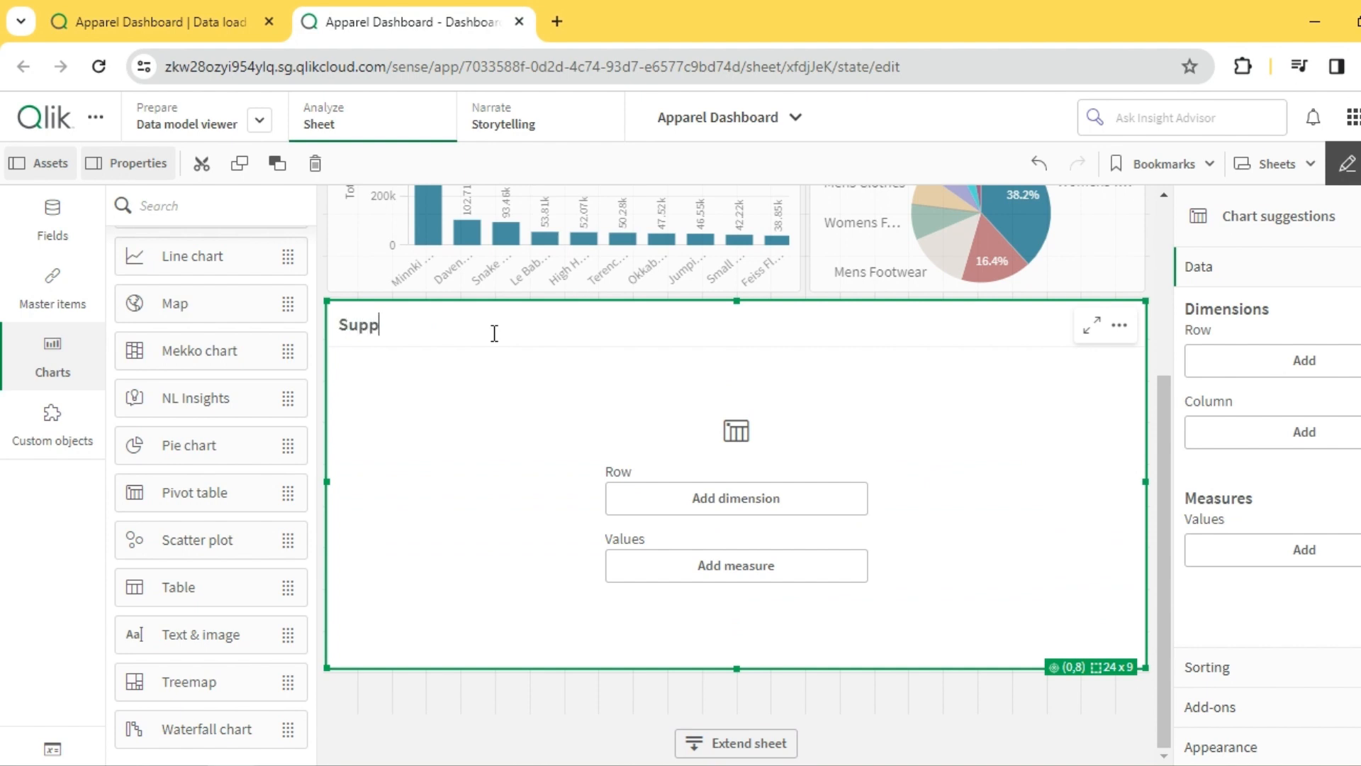
text(Supplier Report)
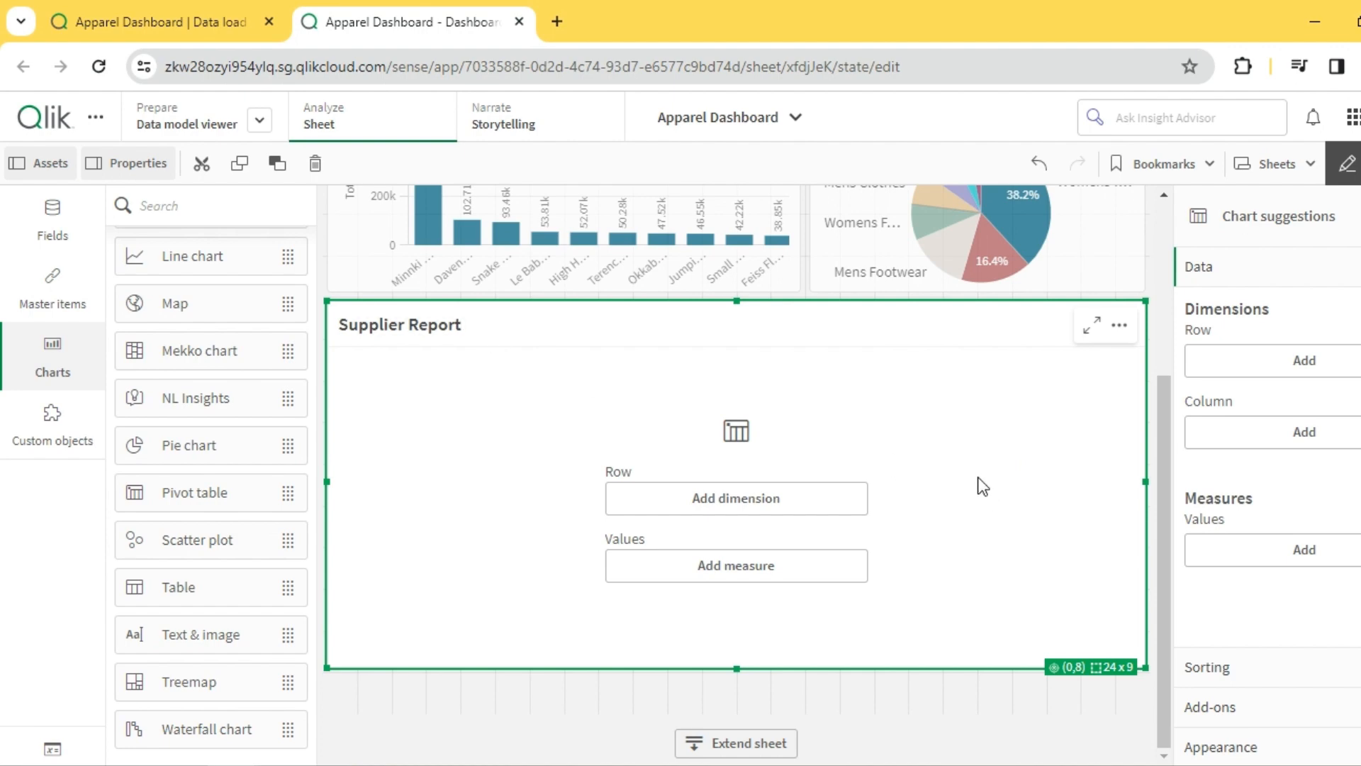
scroll(989, 484, up, 3)
scroll(994, 485, down, 3)
scroll(903, 532, up, 3)
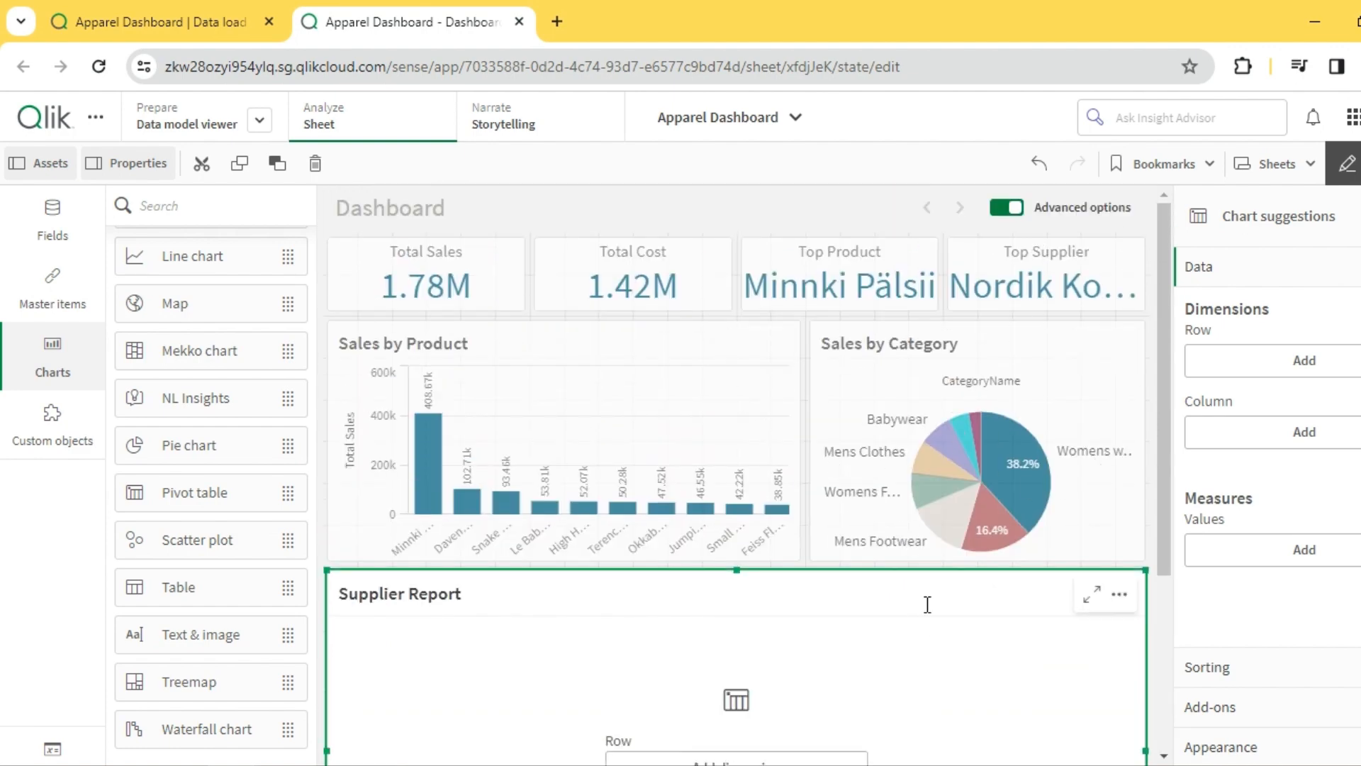
scroll(925, 604, down, 3)
scroll(925, 604, up, 2)
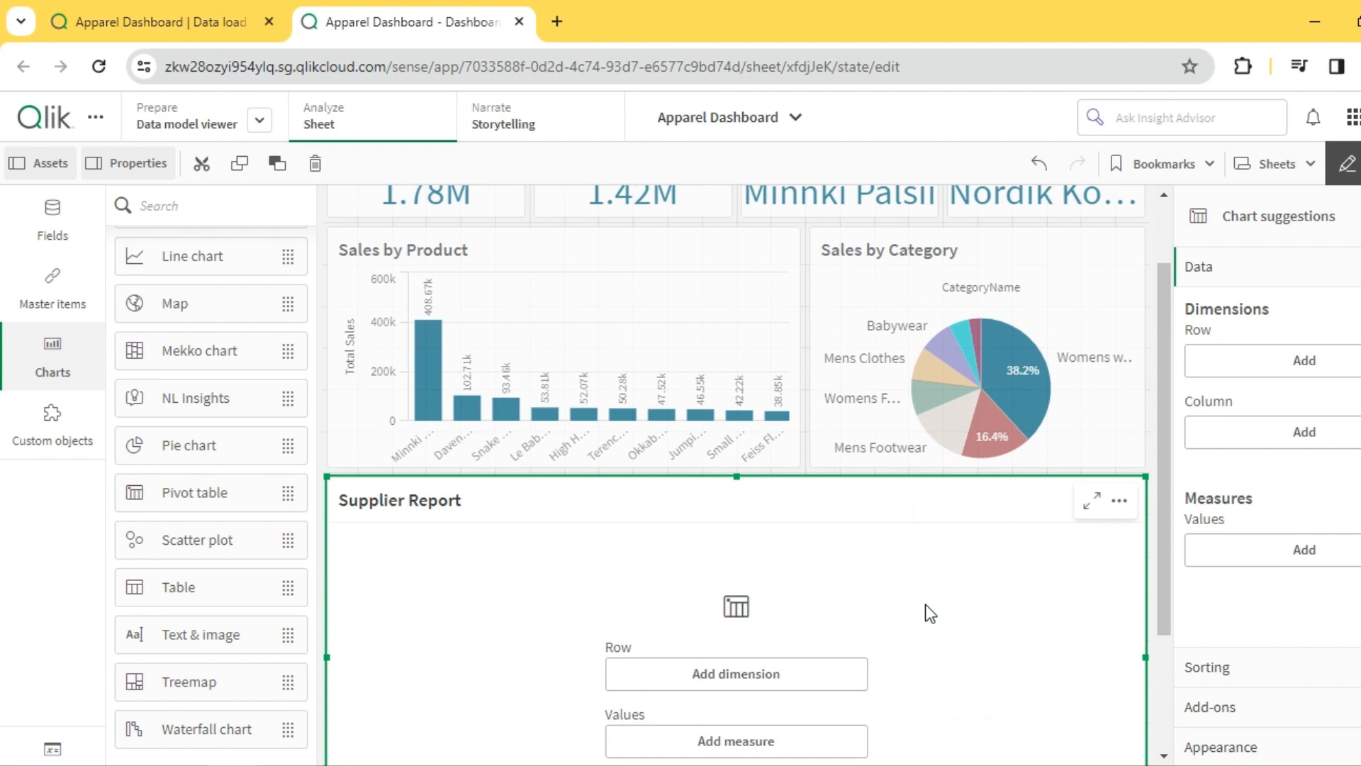
scroll(925, 604, down, 2)
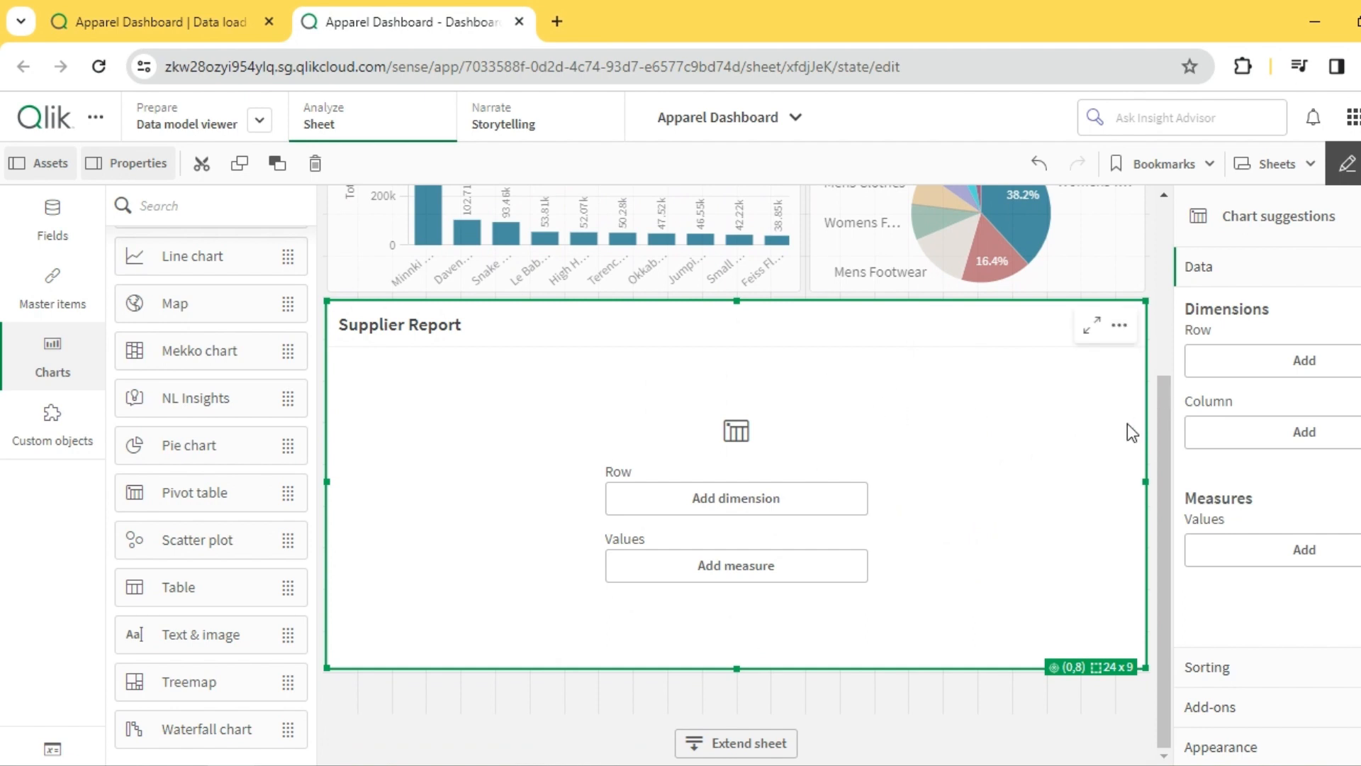
- Add SupplierCountry and Supplier as the first two row dimensions of the Supplier Report pivot table
click(1310, 362)
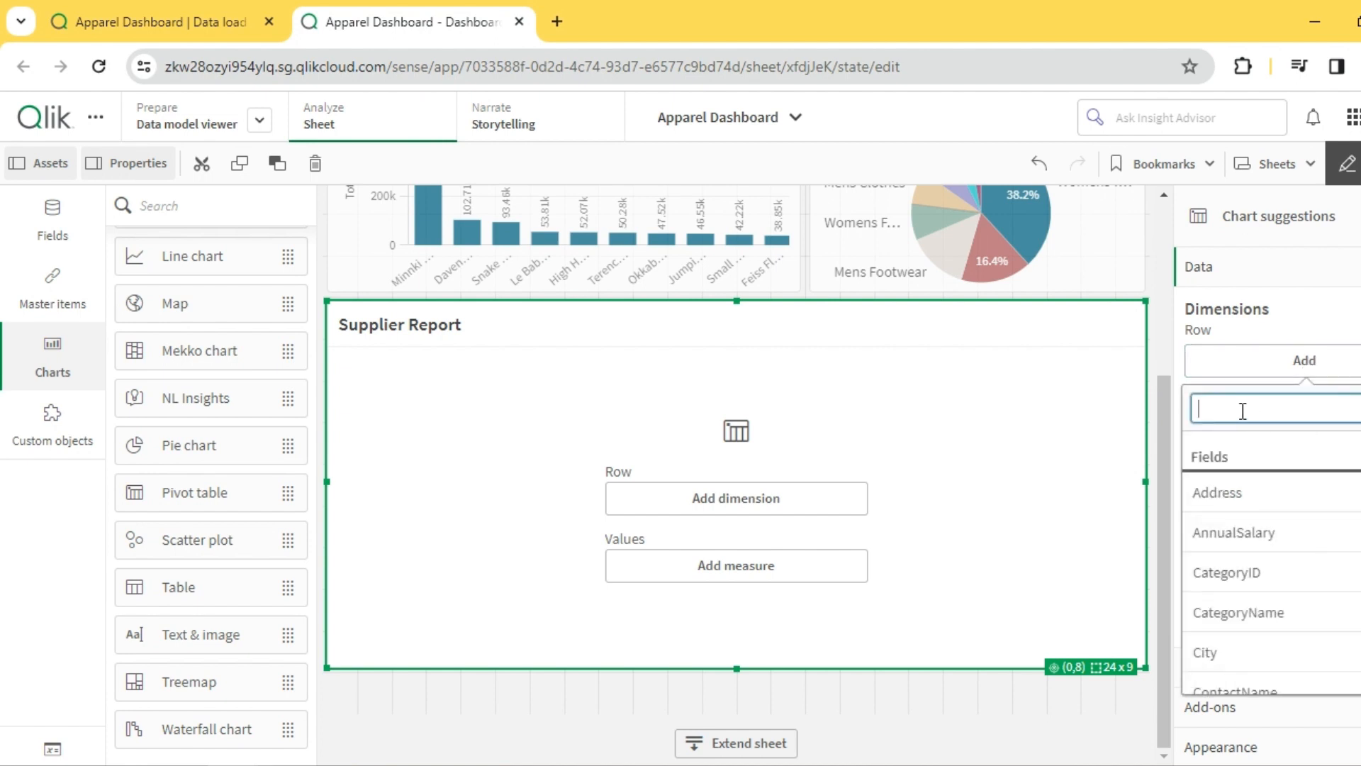
text(Suppl)
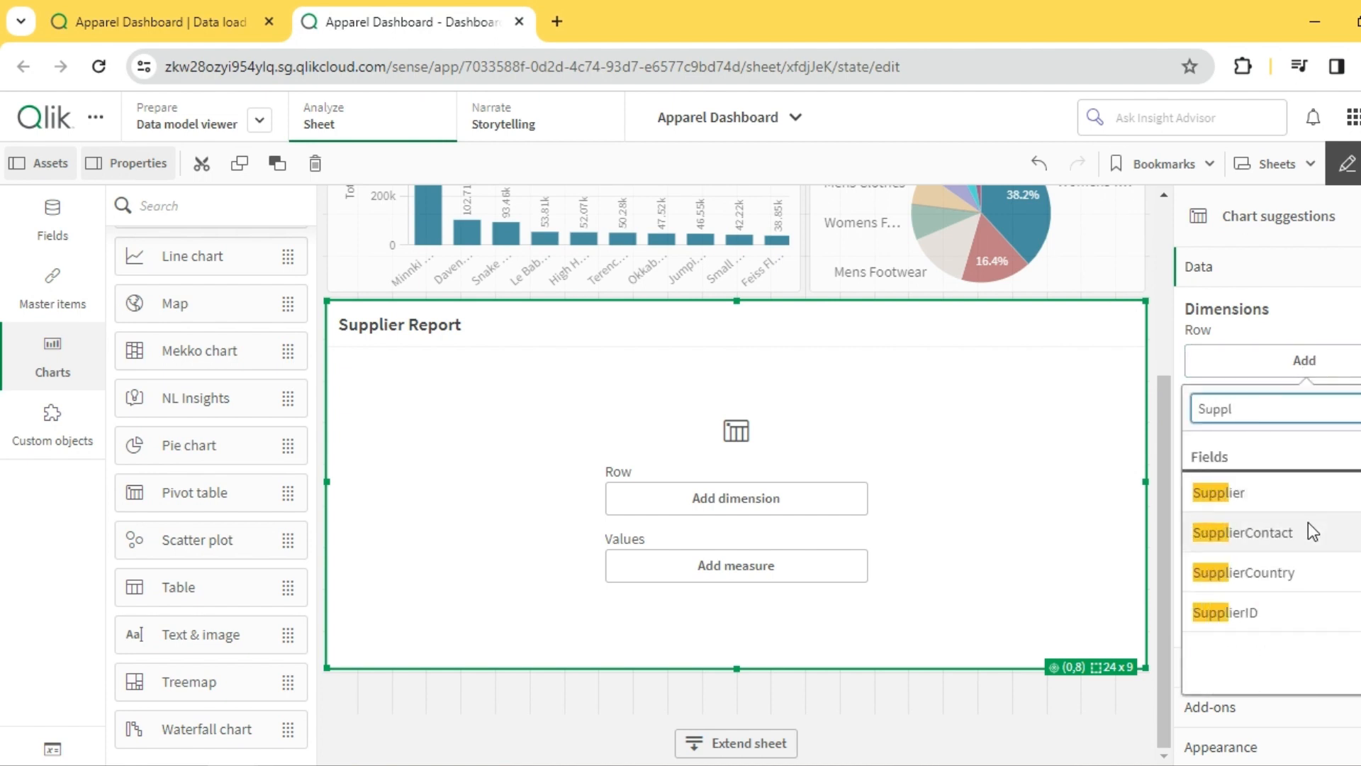
click(1307, 572)
click(1287, 415)
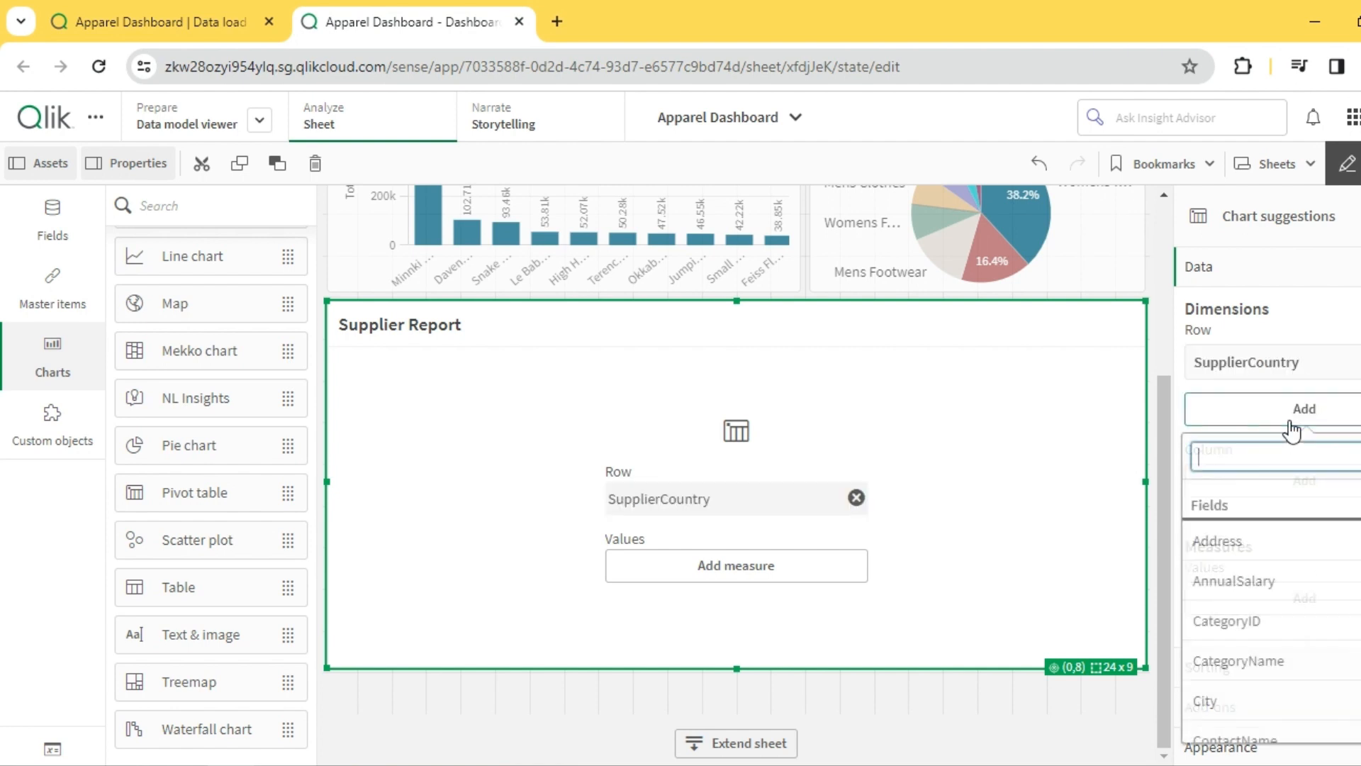
text(Supp)
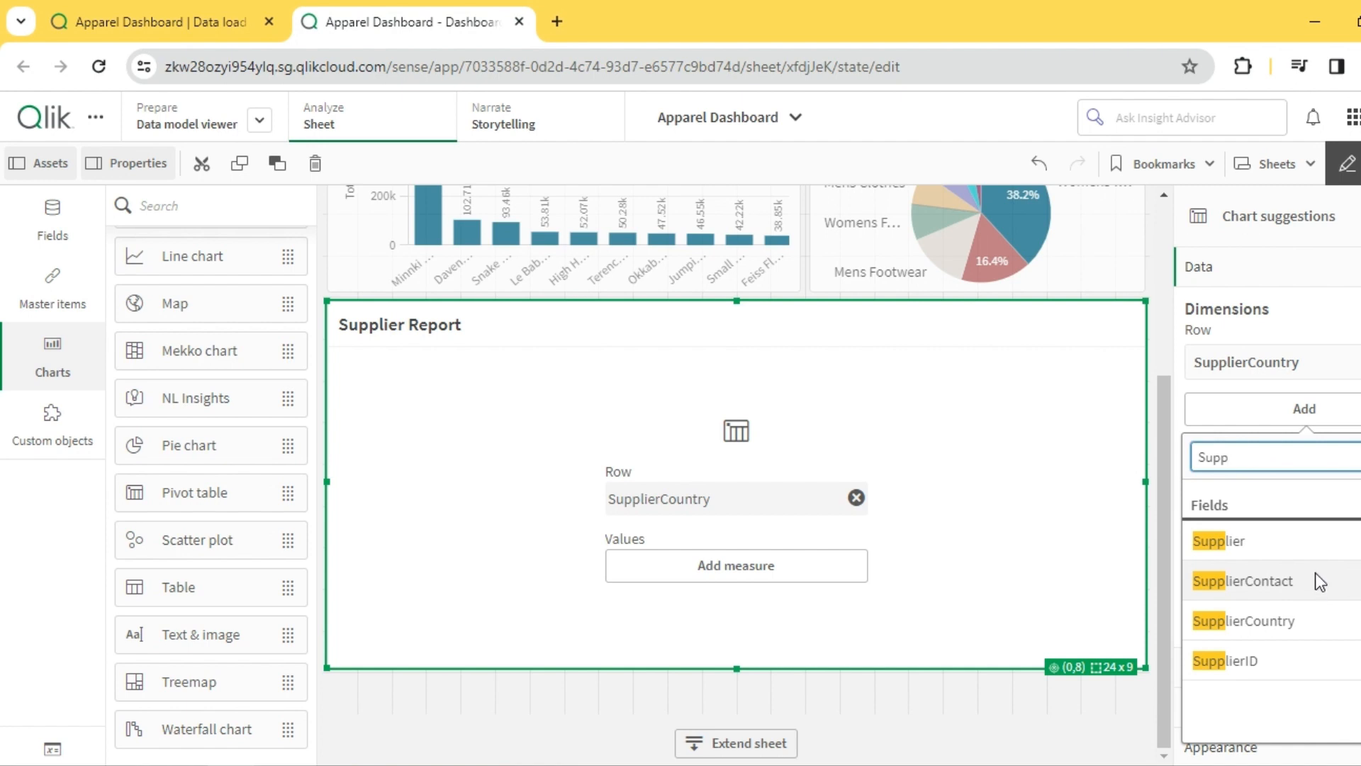
click(1283, 541)
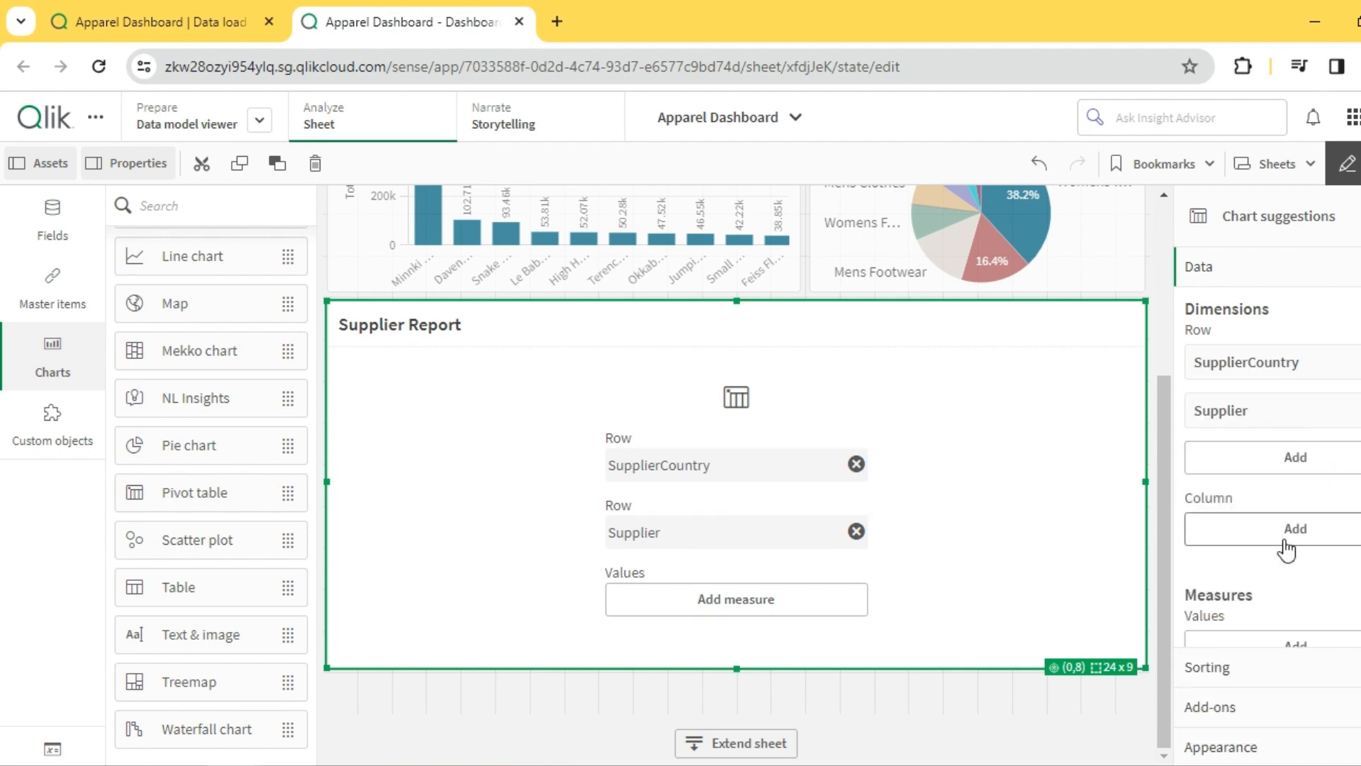
- Add CategoryName and ProductName as further row dimensions of the Supplier Report and Total Sales as its measure
click(1290, 464)
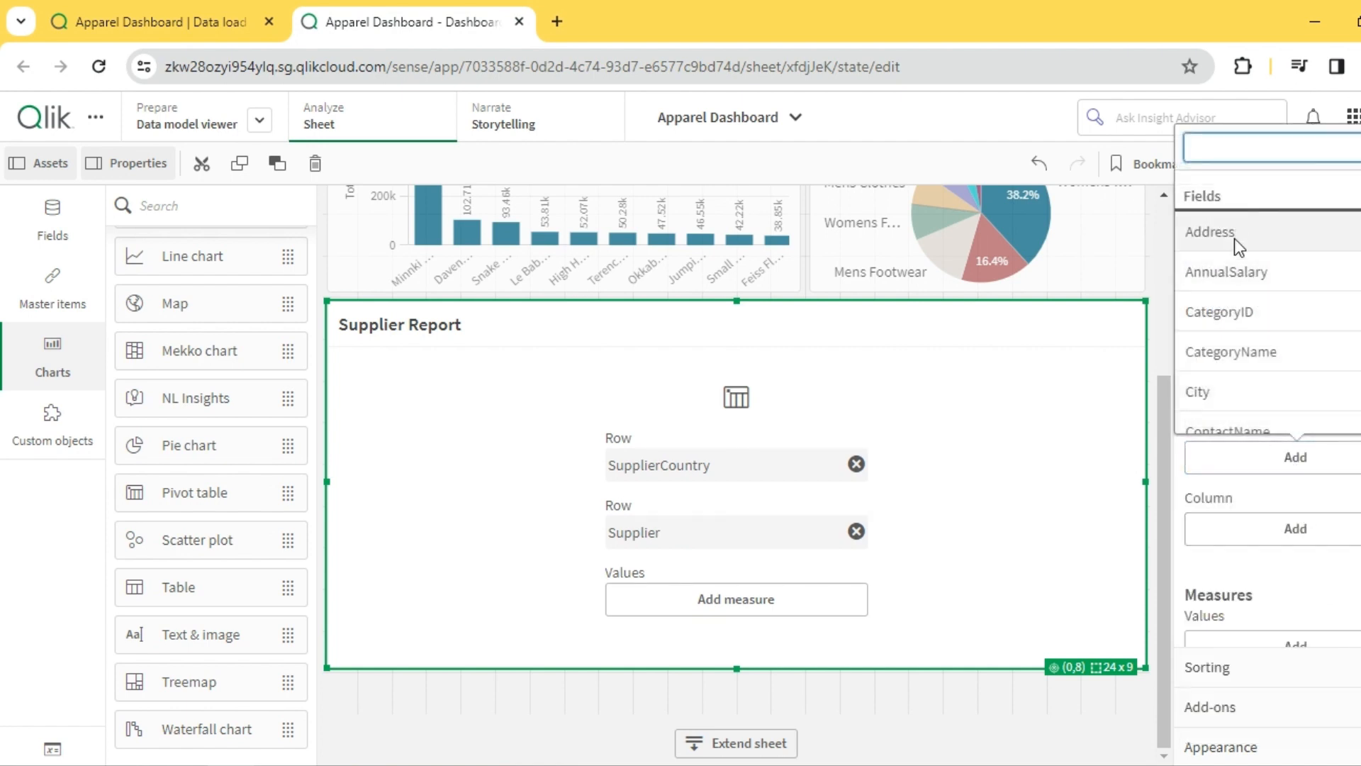
click(1266, 353)
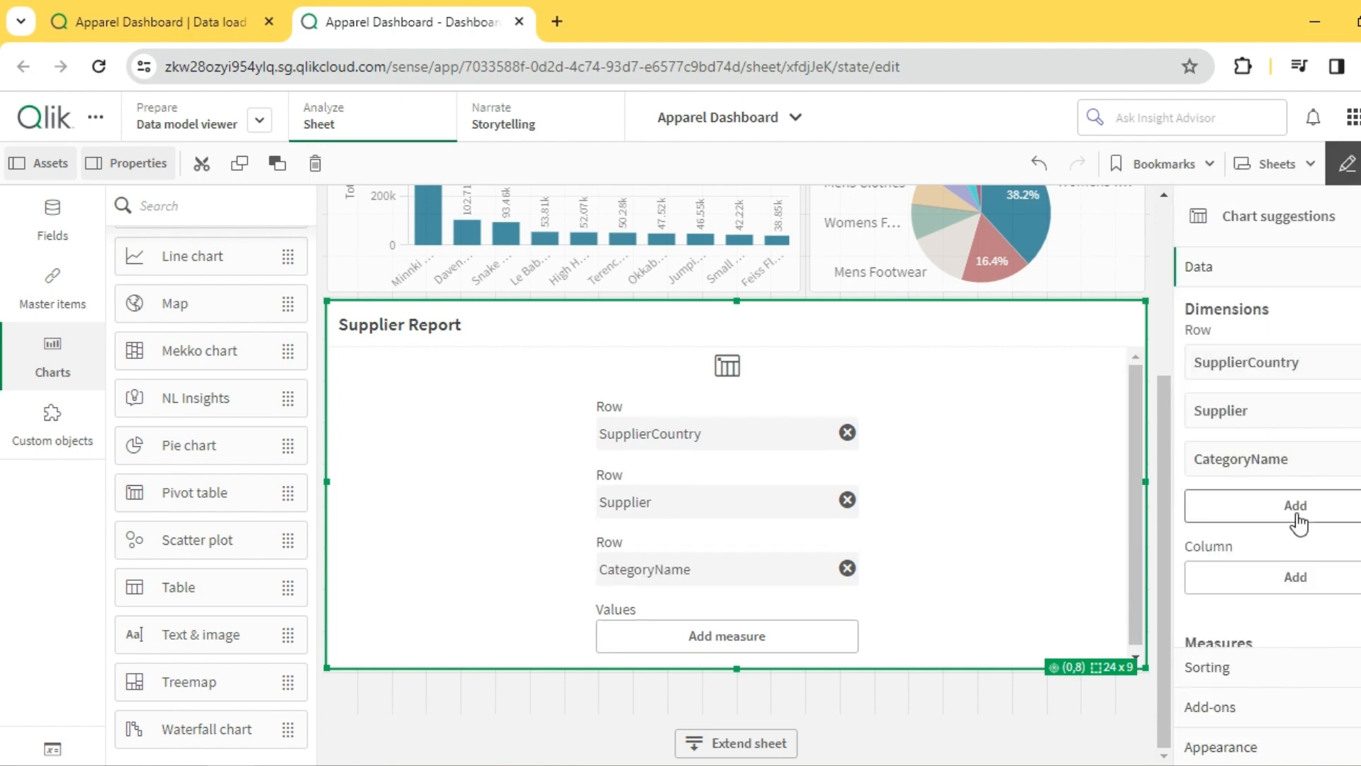
click(1280, 517)
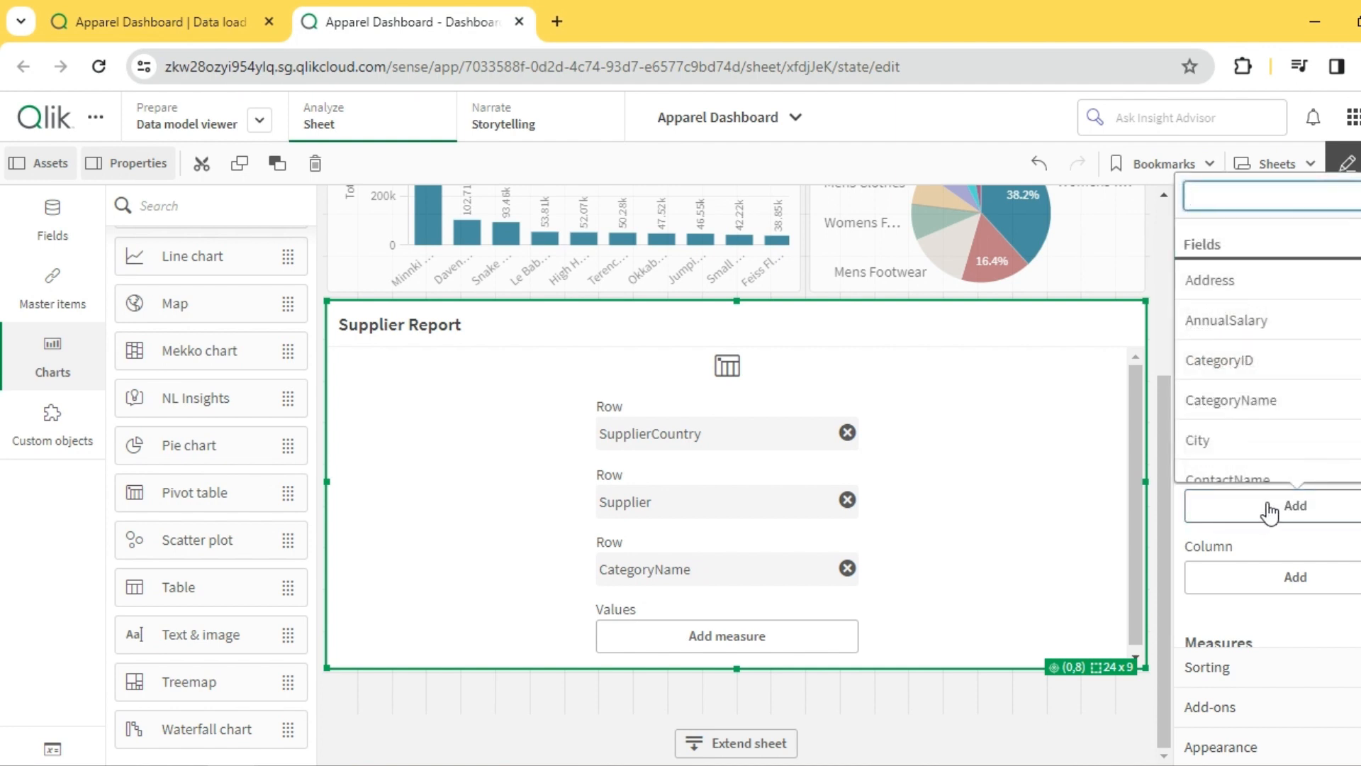
text(pro)
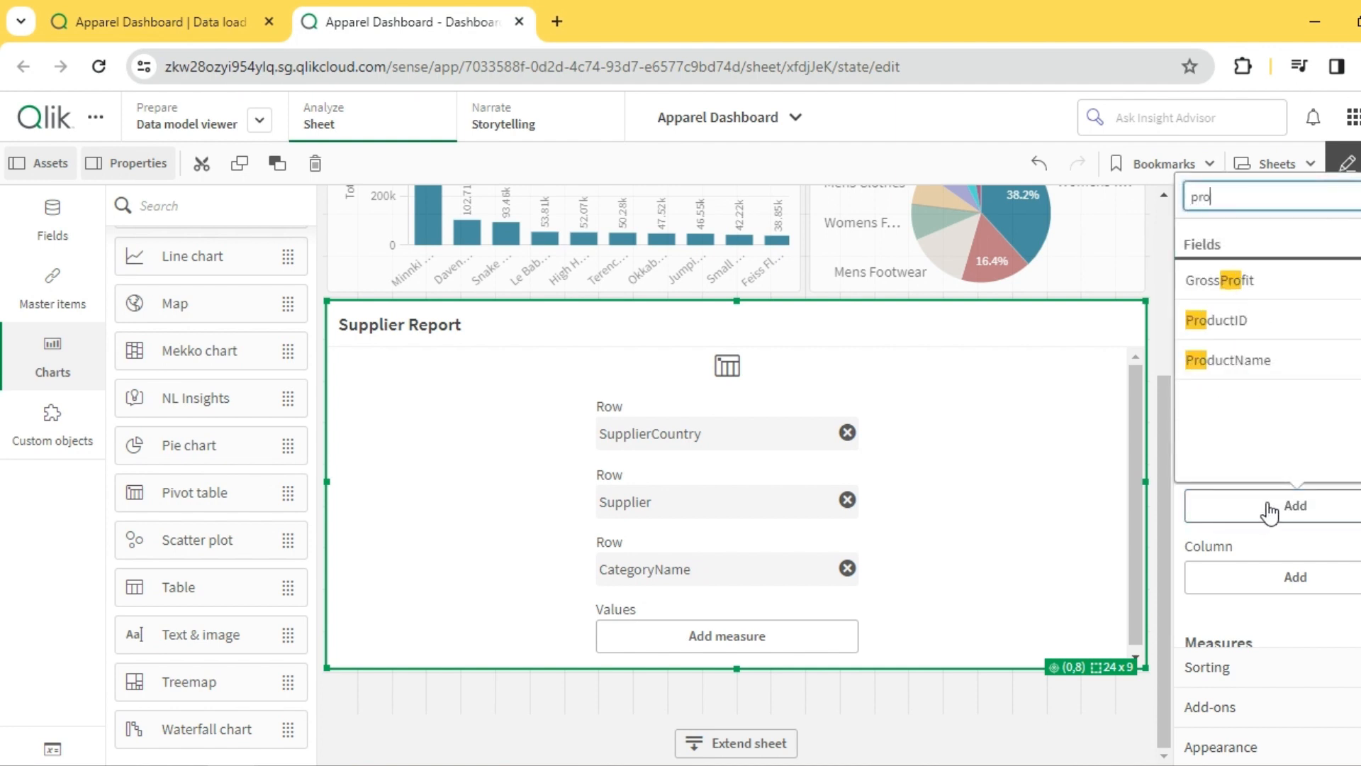
click(1248, 359)
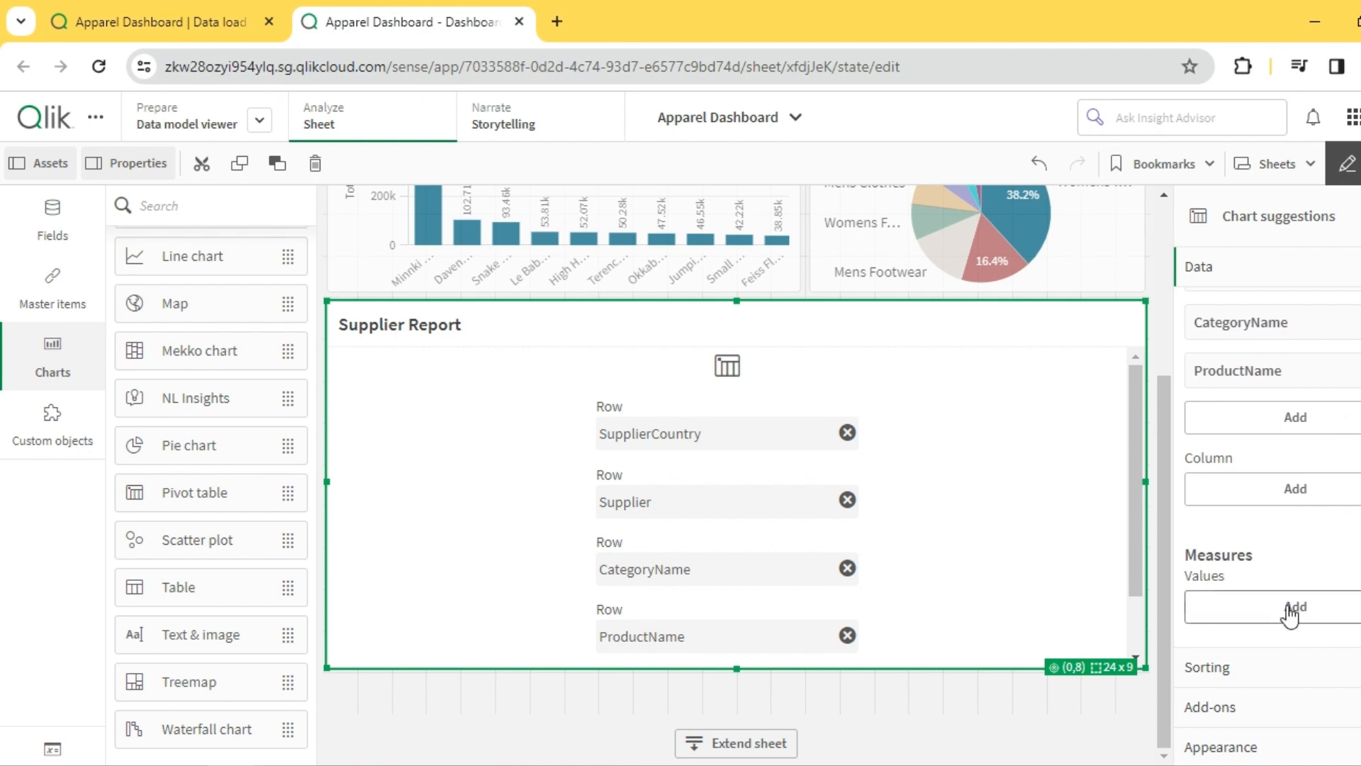
click(1291, 610)
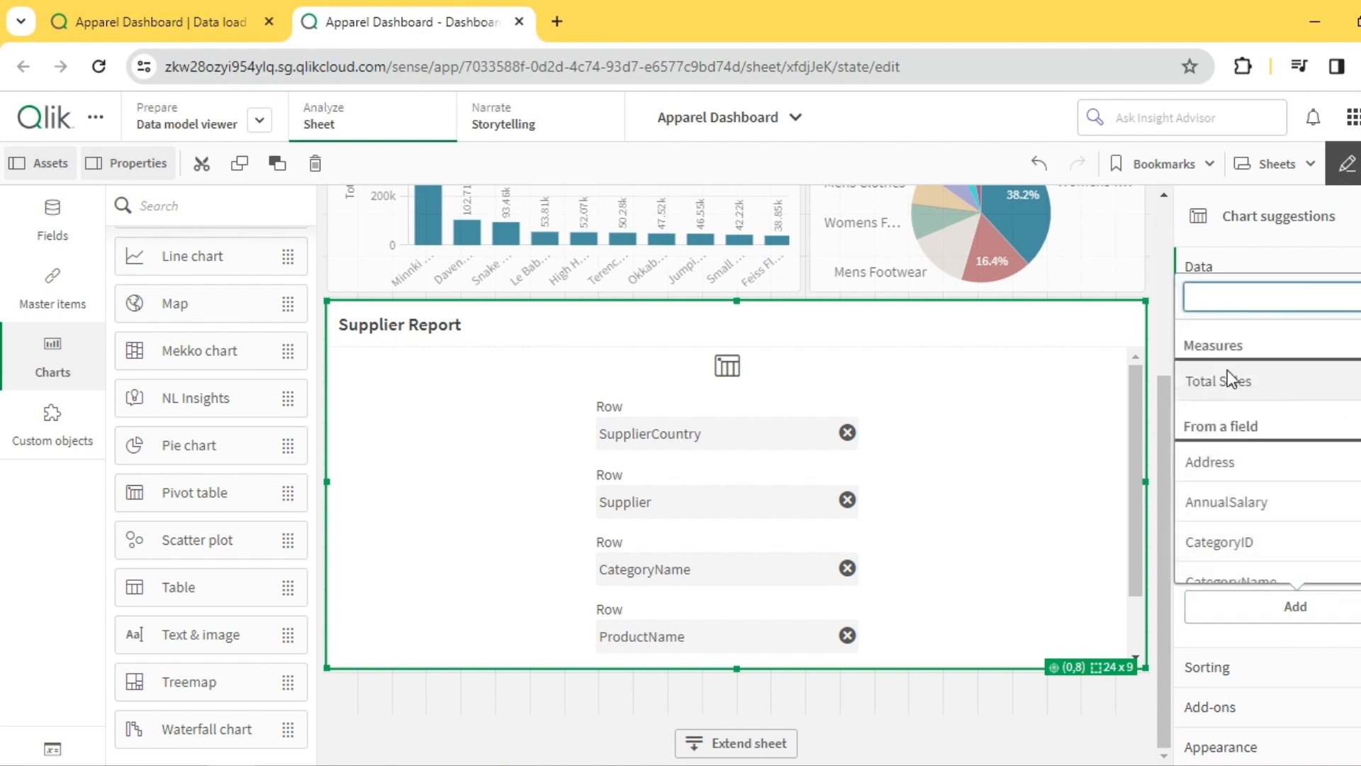
click(1236, 378)
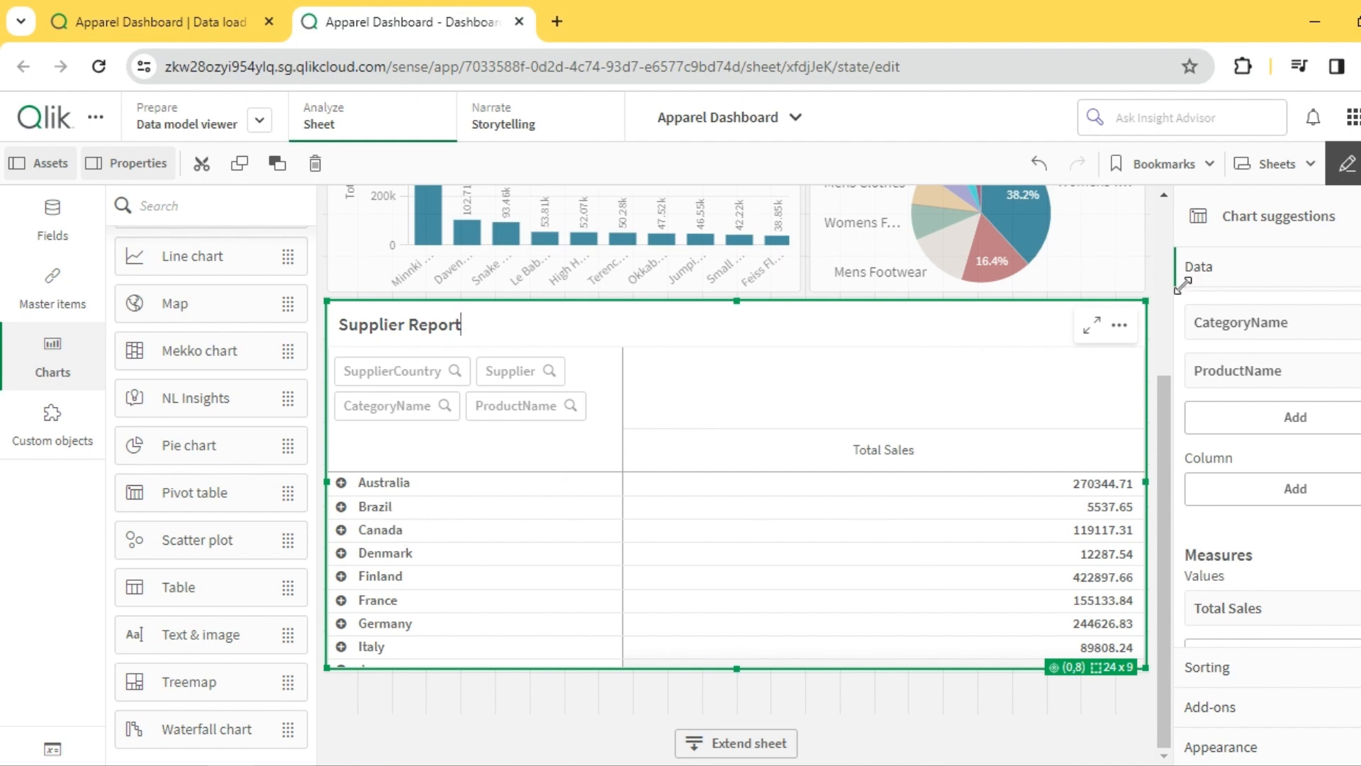
- Outside edit mode, expand Australia, Cangaroo Shoes, Mens Footwear and Womens Footwear in the Supplier Report, and return to editing the sheet
click(1347, 163)
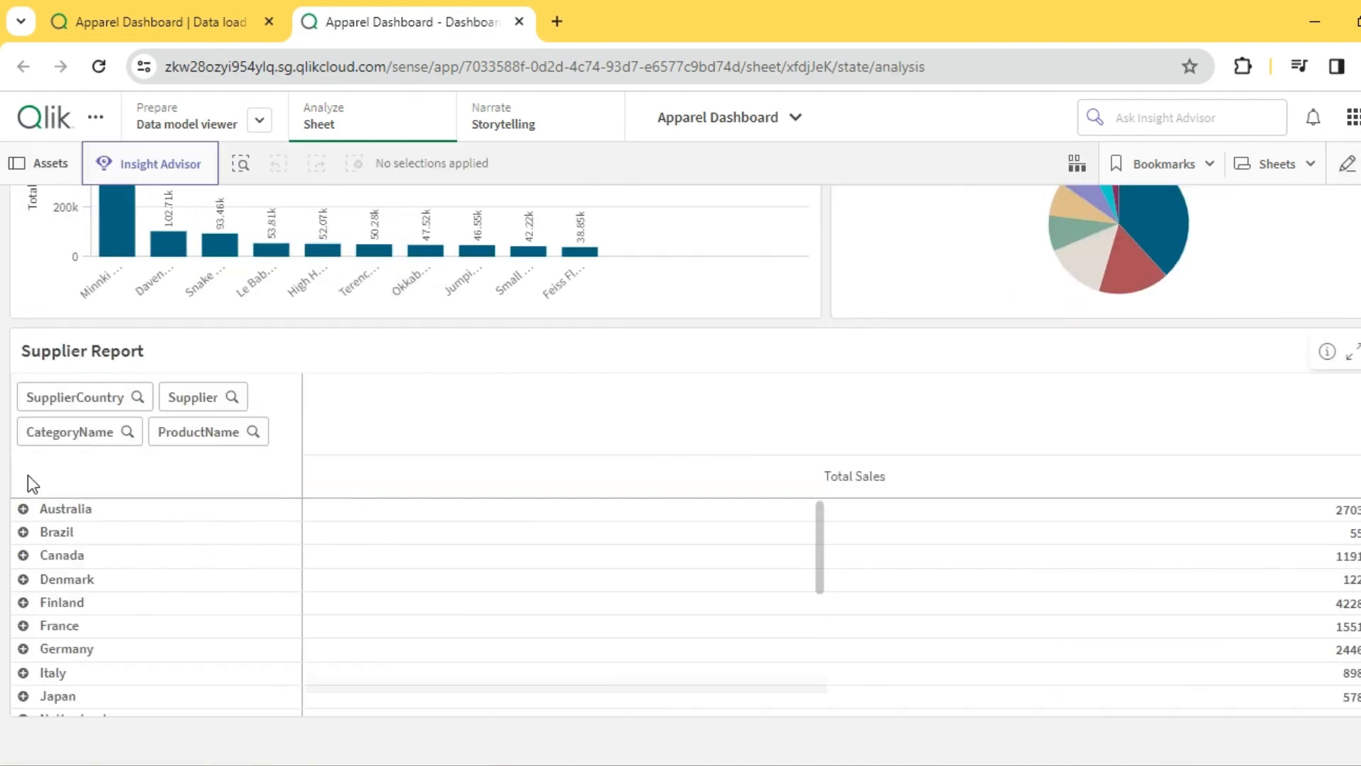
click(23, 552)
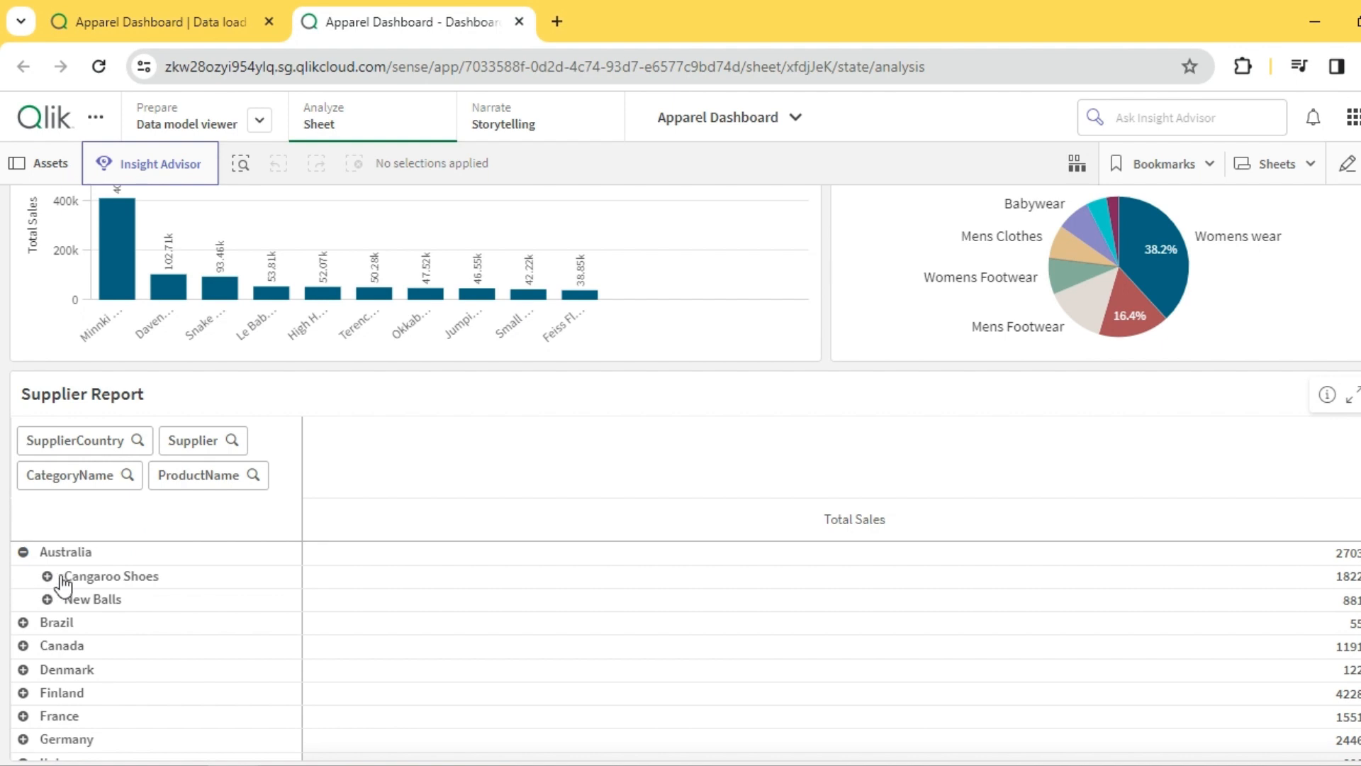
click(48, 576)
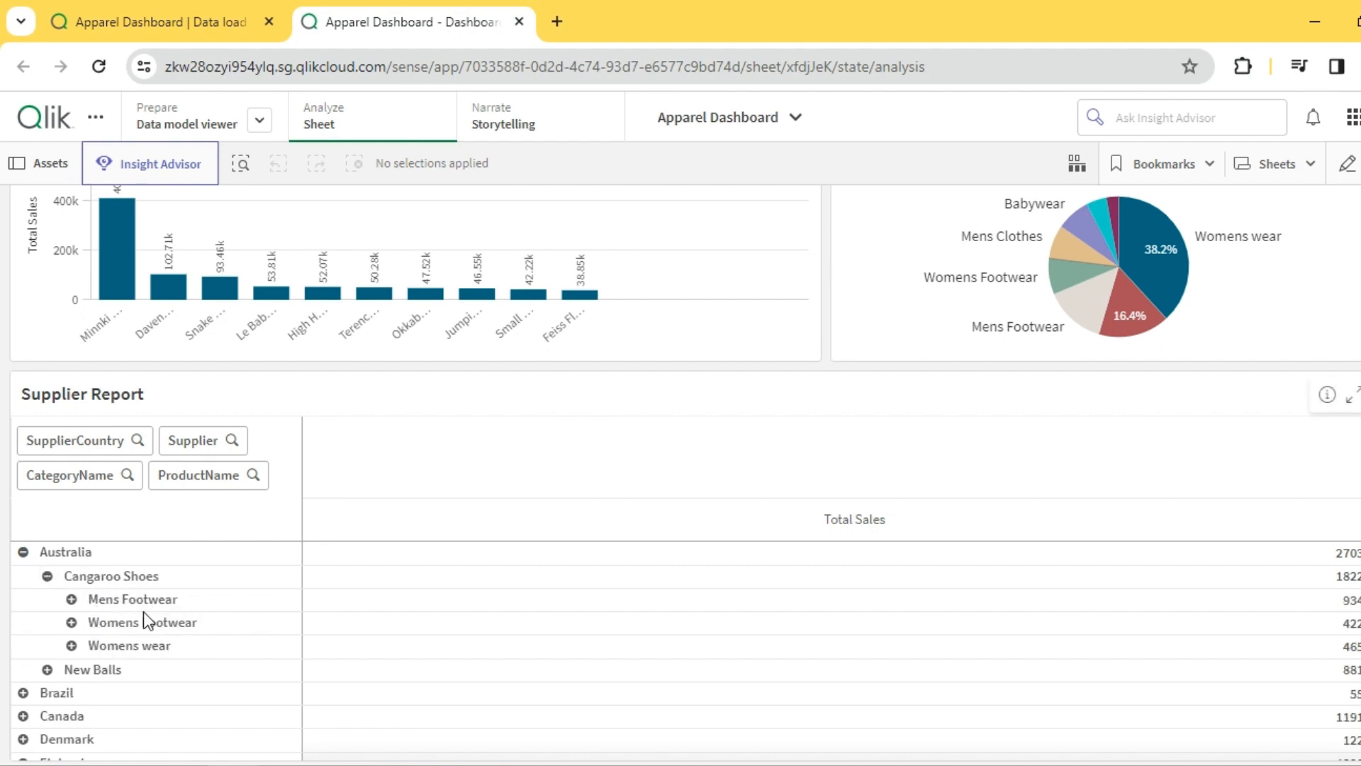
click(71, 599)
click(73, 645)
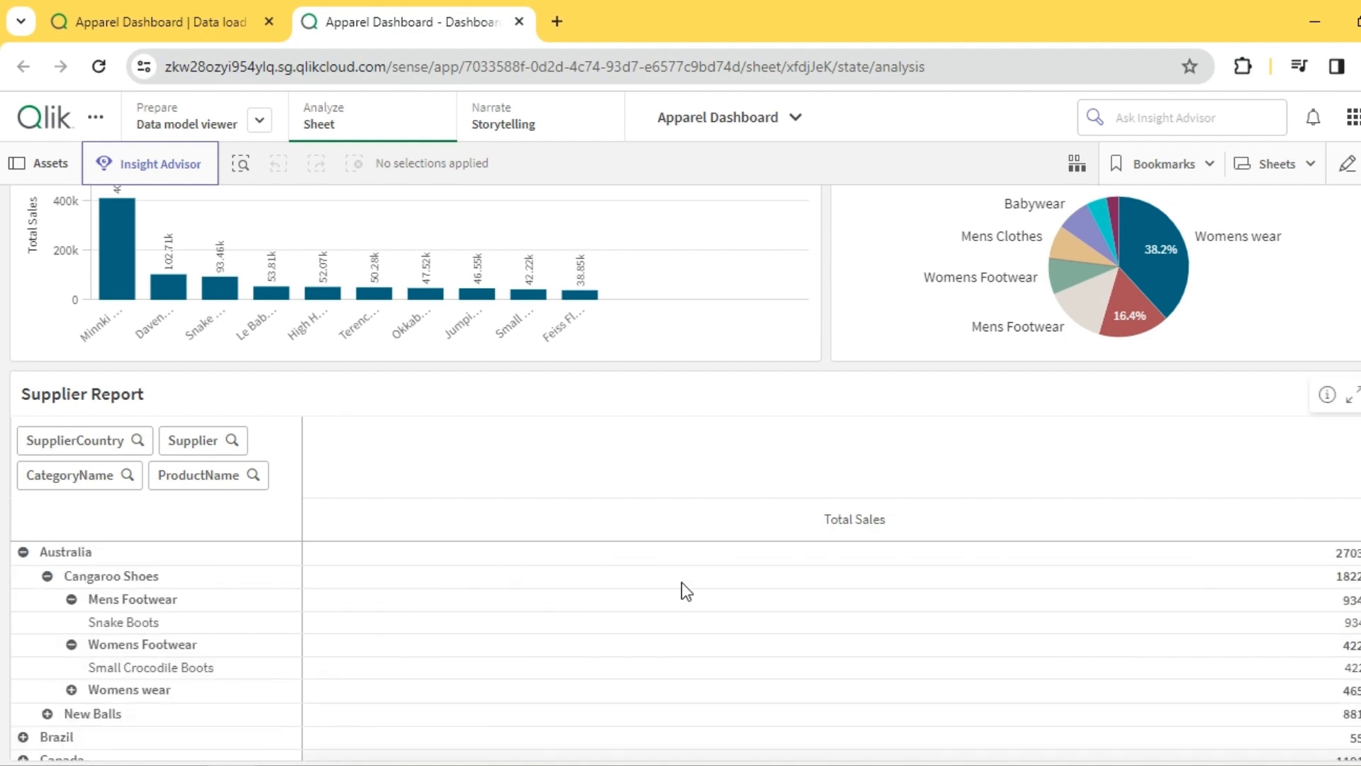
click(1347, 163)
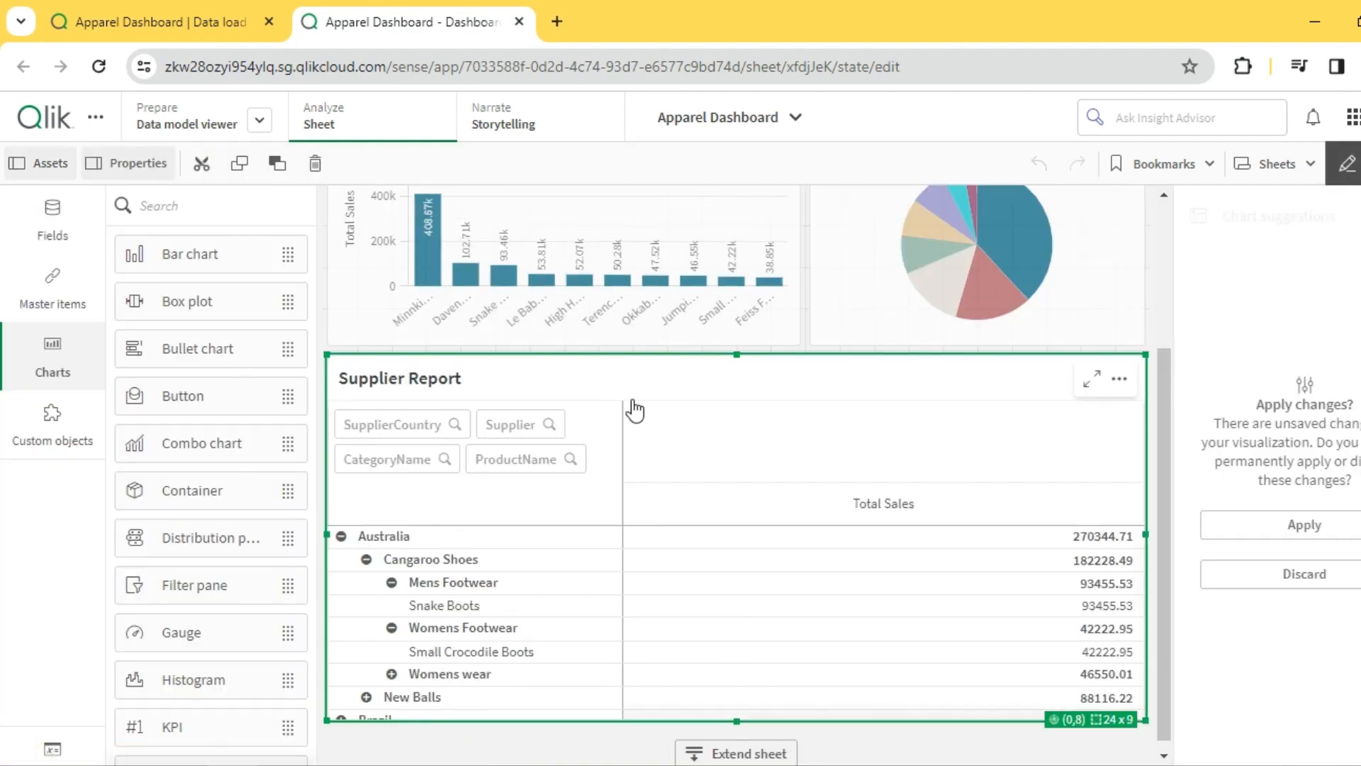
- Apply the pending visualization changes, then set the Supplier Report pivot rows to fully expanded and turn off row indentation
click(1342, 516)
scroll(1342, 532, down, 3)
click(1237, 750)
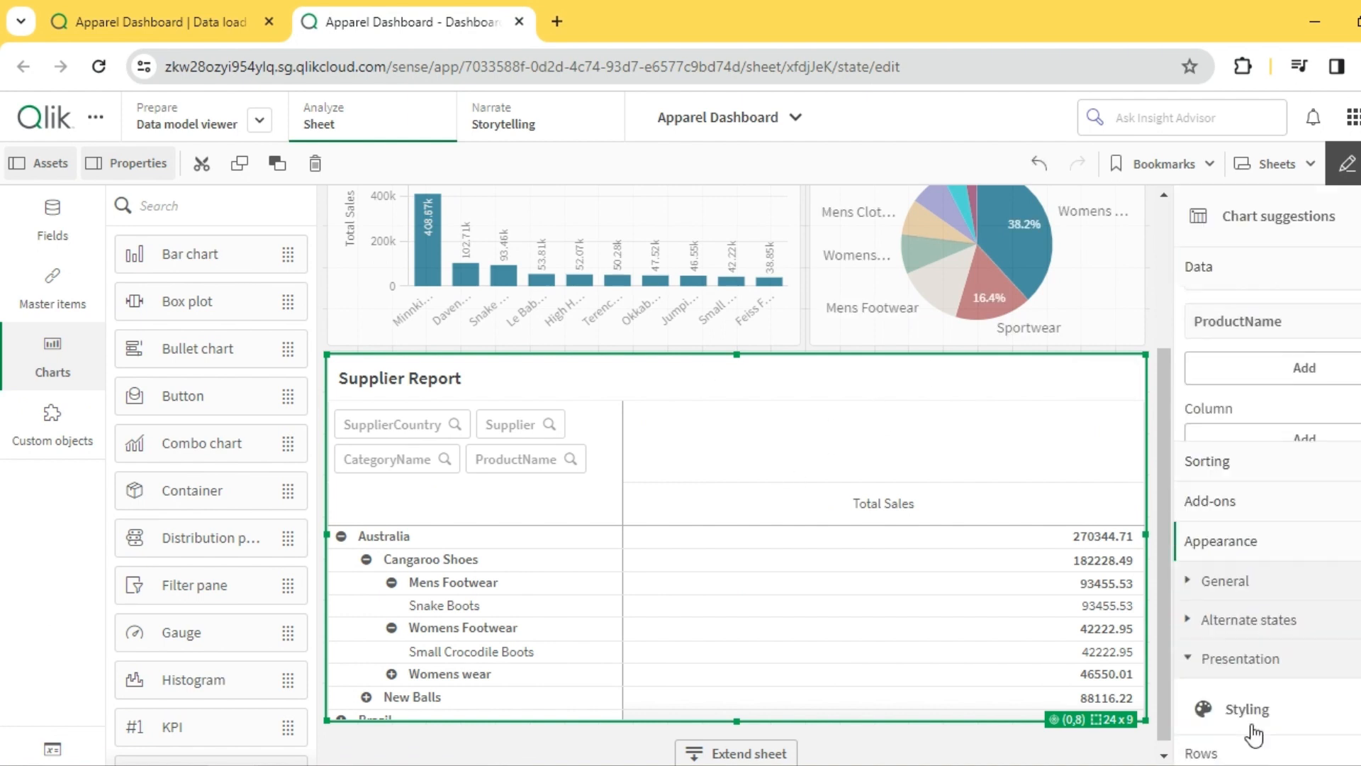
scroll(1254, 736, down, 2)
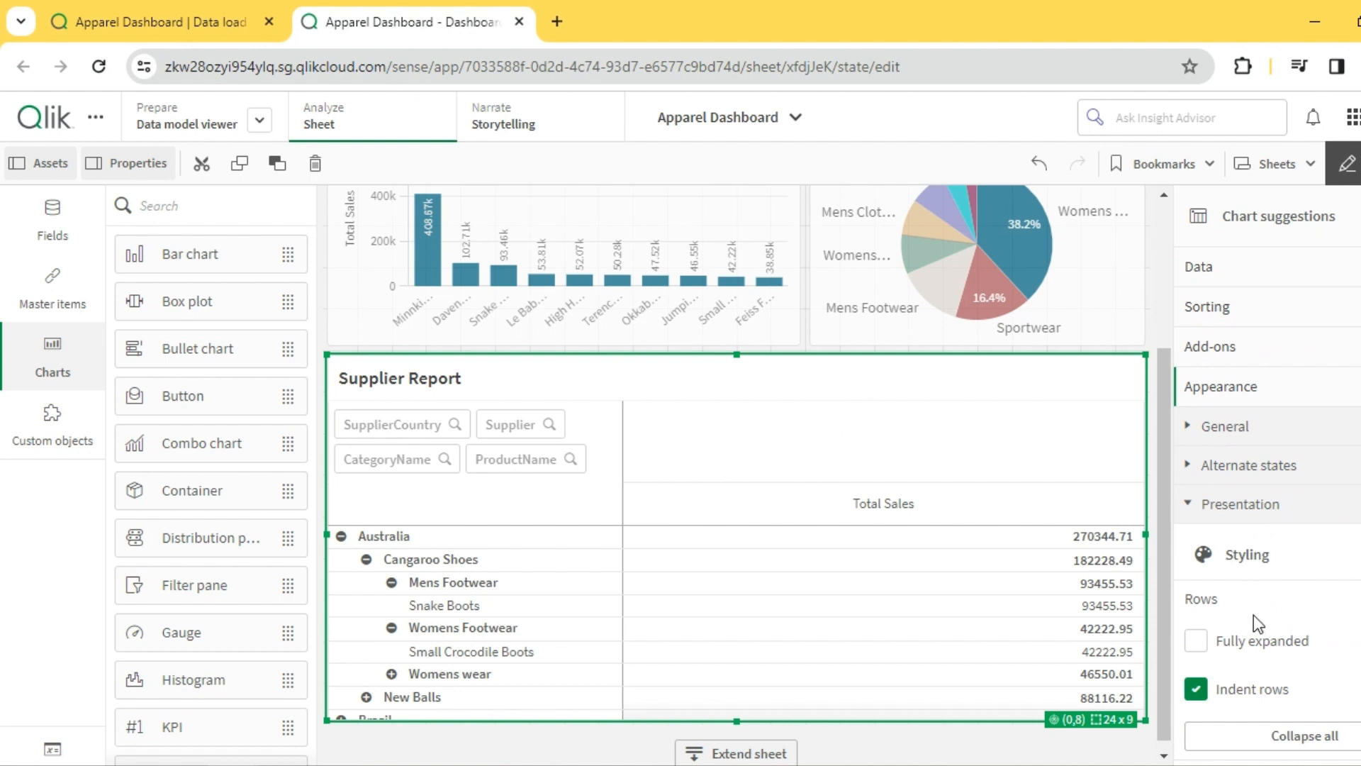
click(1196, 640)
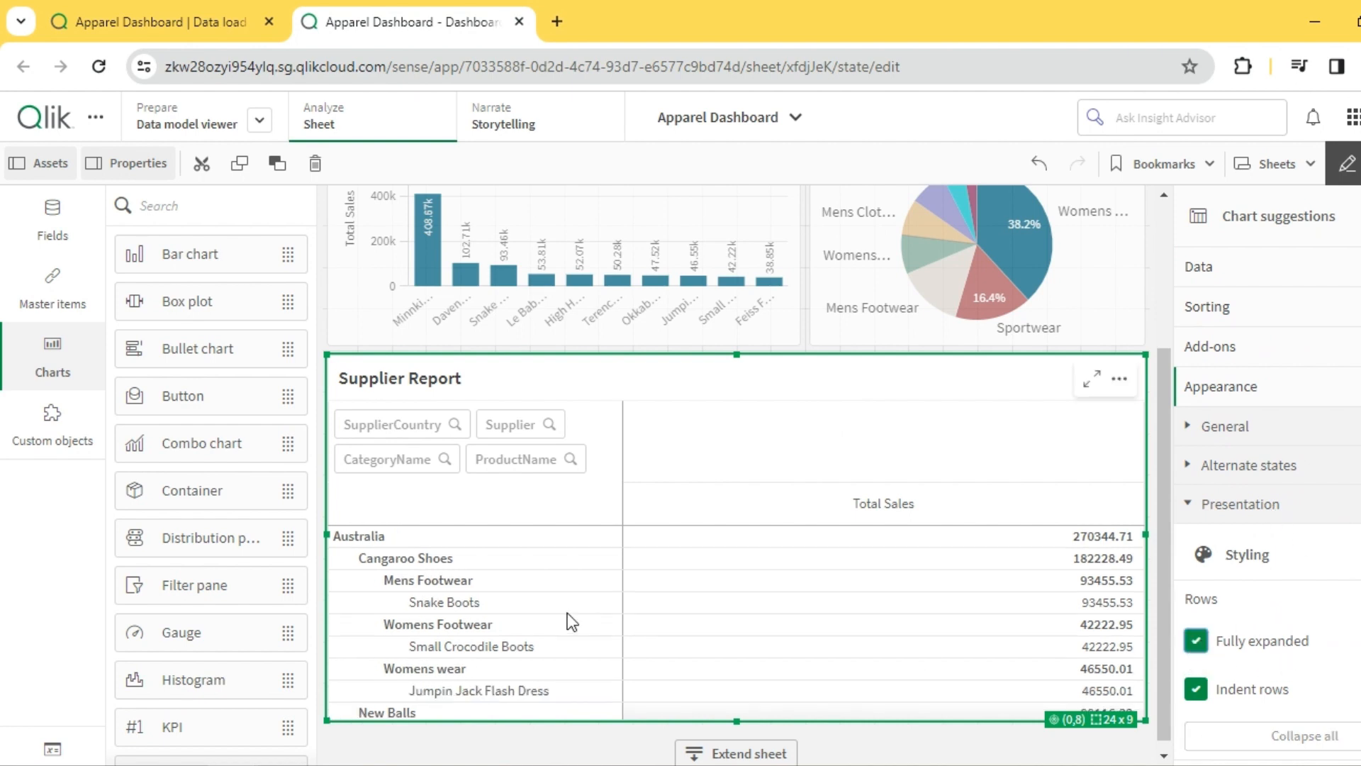
click(1196, 689)
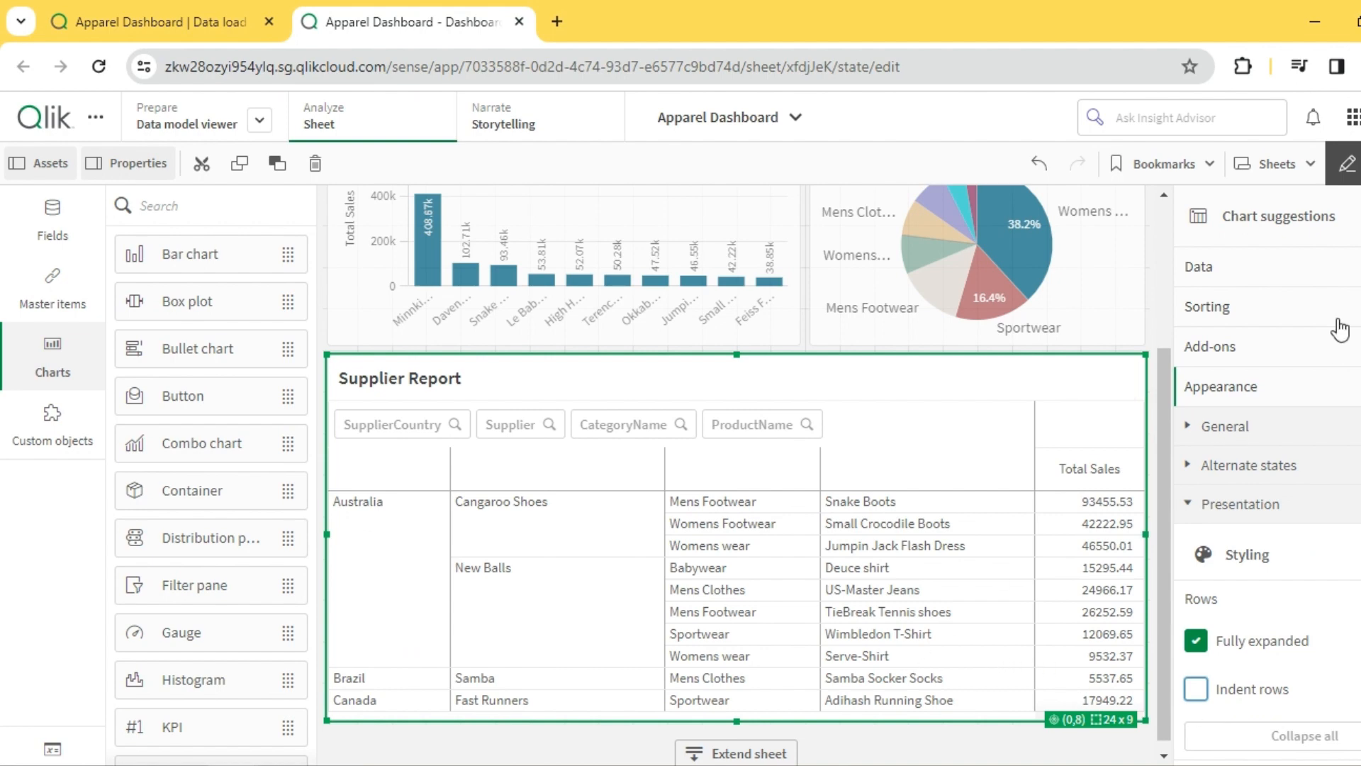
- Leave edit mode and review the Dashboard sheet from the KPIs and charts down to the Supplier Report
click(1346, 164)
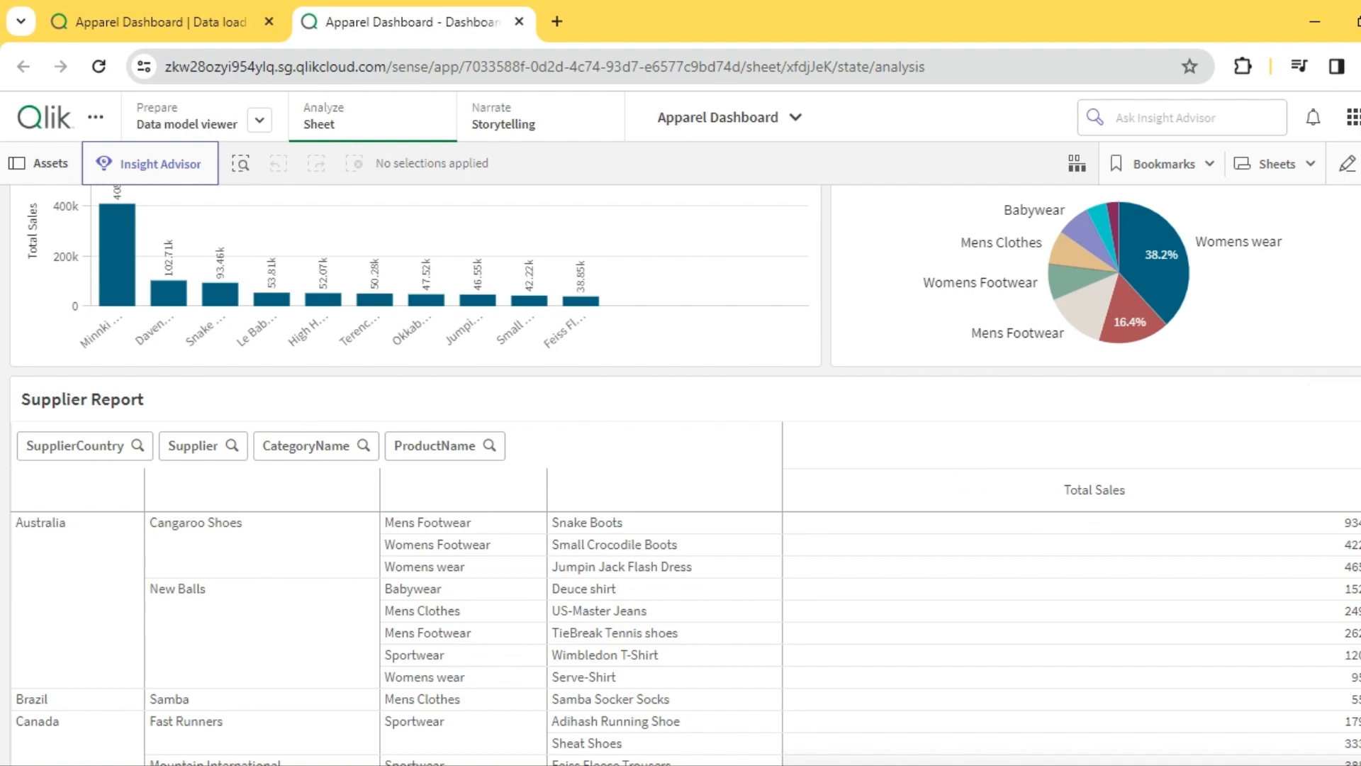
scroll(681, 475, up, 3)
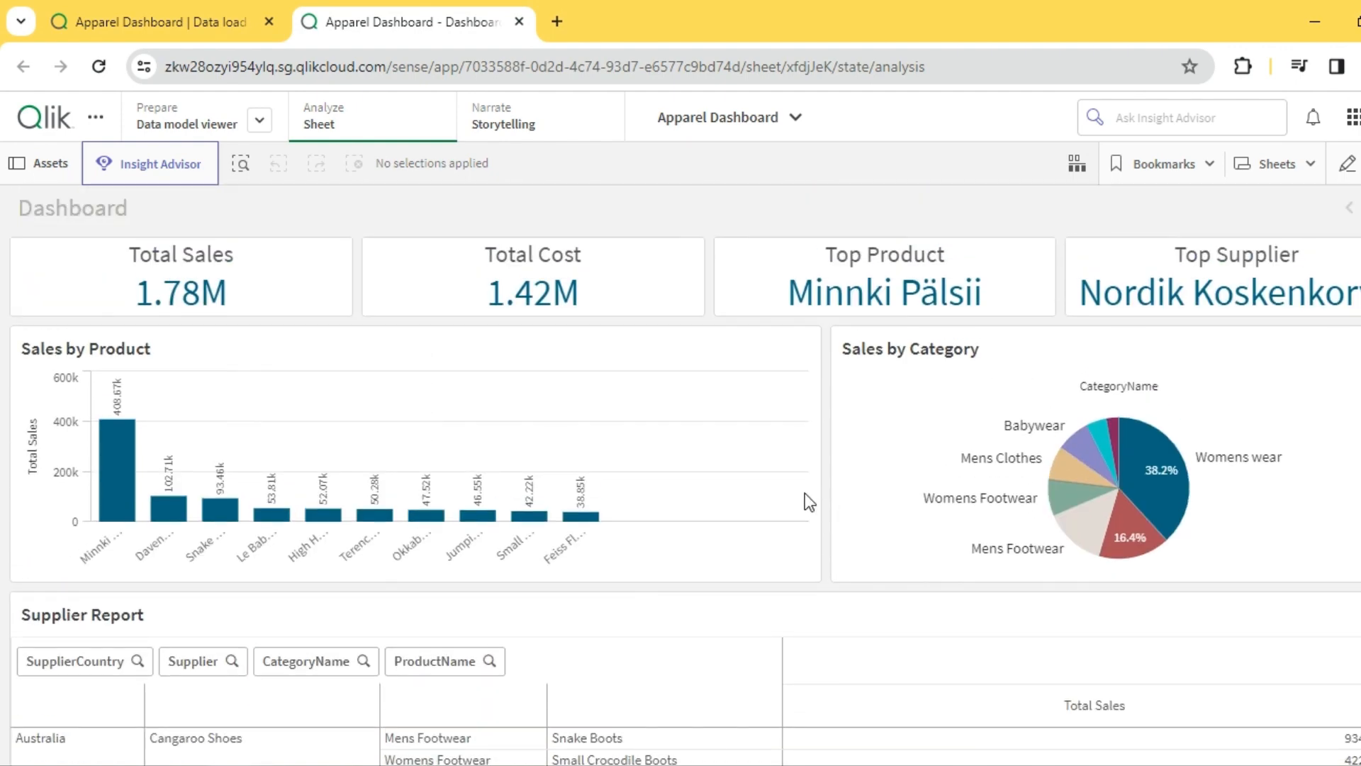
scroll(805, 492, down, 3)
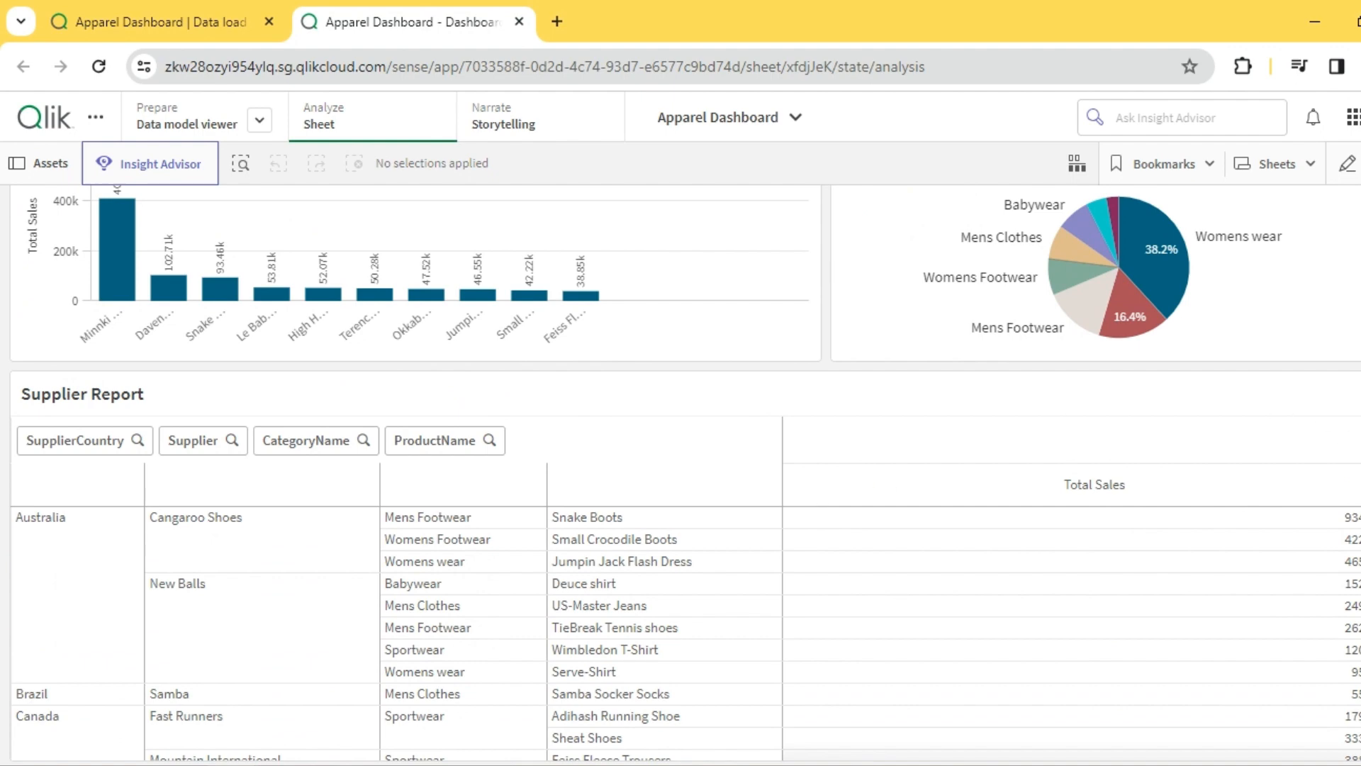
scroll(685, 475, up, 3)
scroll(636, 525, down, 3)
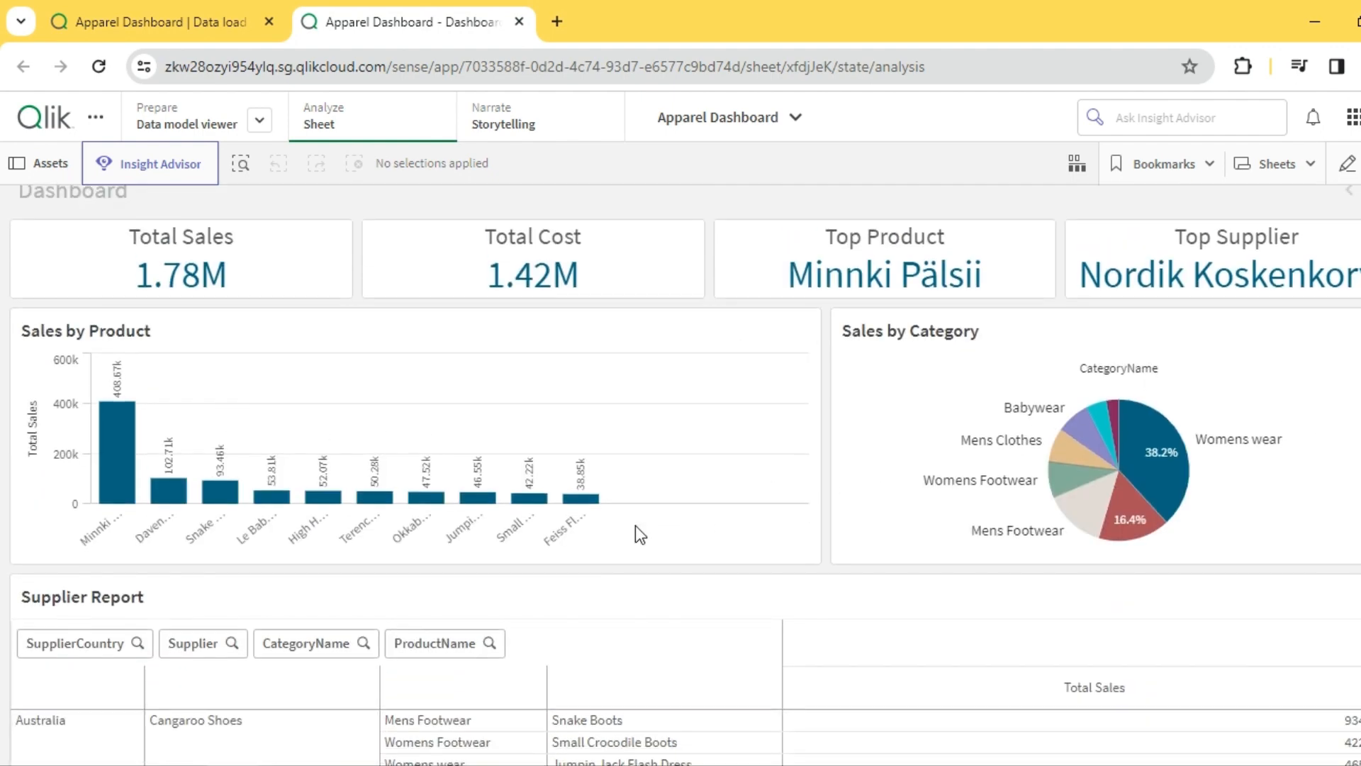